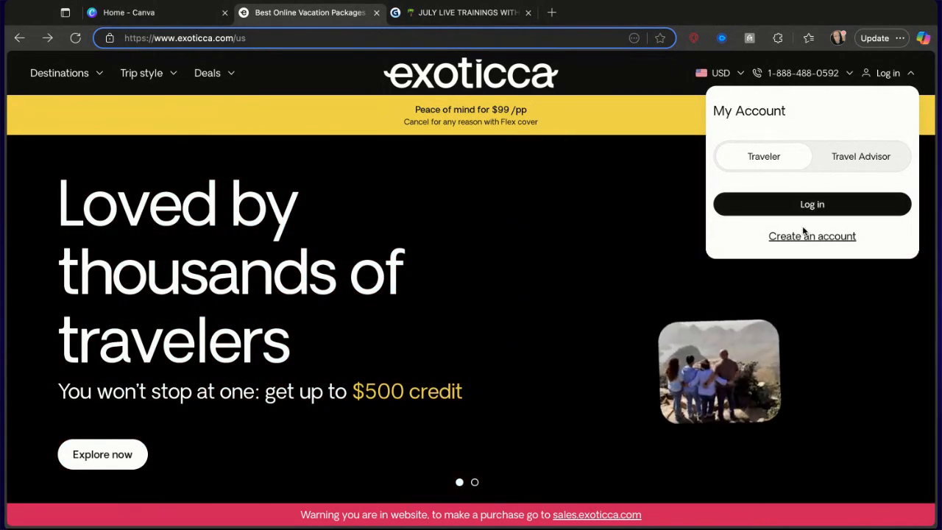
Log in to the Exoticca site with the Travel Advisor account type.
{"action": "left_click", "coordinate": [880, 167]}
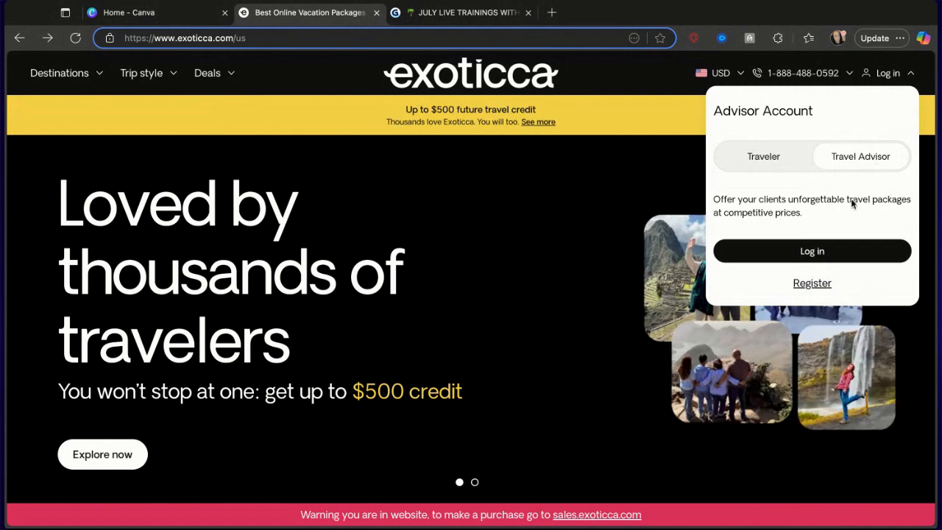
{"action": "left_click", "coordinate": [828, 252]}
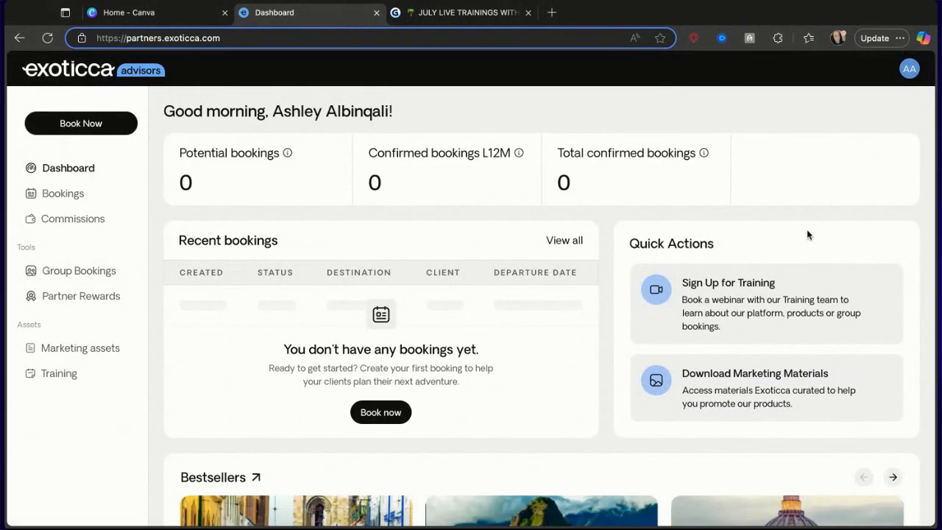
Scroll through the advisor dashboard to review bookings, quick actions, bestsellers and support options.
{"action": "scroll", "coordinate": [650, 222], "scroll_direction": "down", "scroll_amount": 5}
{"action": "scroll", "coordinate": [650, 222], "scroll_direction": "up", "scroll_amount": 1}
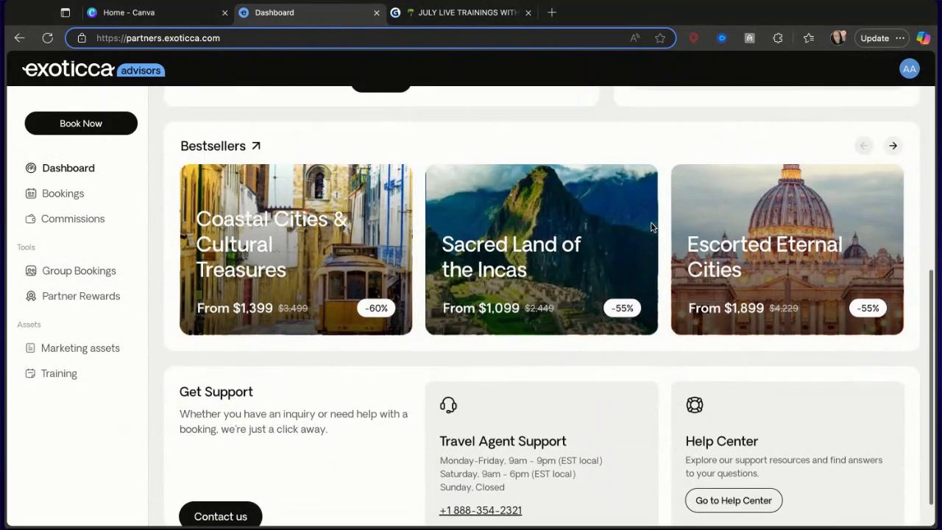
{"action": "scroll", "coordinate": [653, 217], "scroll_direction": "up", "scroll_amount": 4}
{"action": "scroll", "coordinate": [653, 218], "scroll_direction": "down", "scroll_amount": 3}
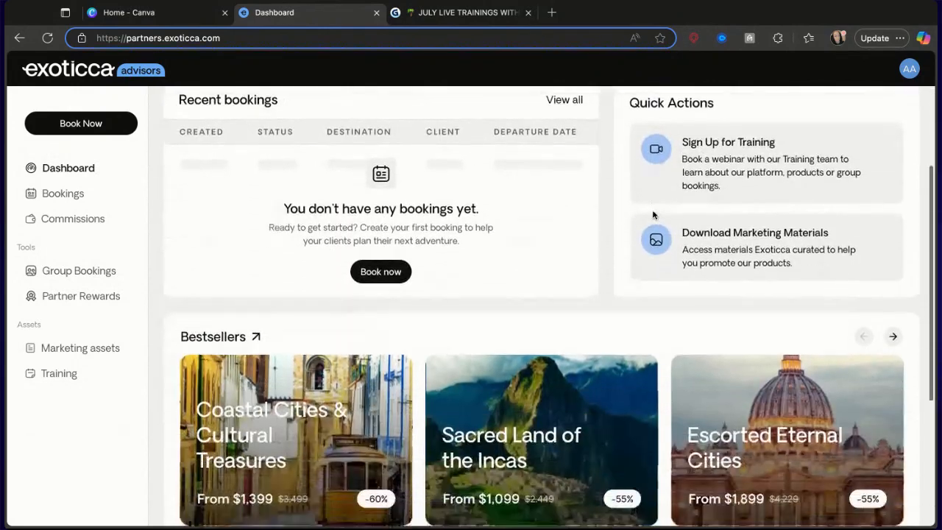
{"action": "scroll", "coordinate": [653, 216], "scroll_direction": "up", "scroll_amount": 3}
{"action": "scroll", "coordinate": [653, 216], "scroll_direction": "down", "scroll_amount": 1}
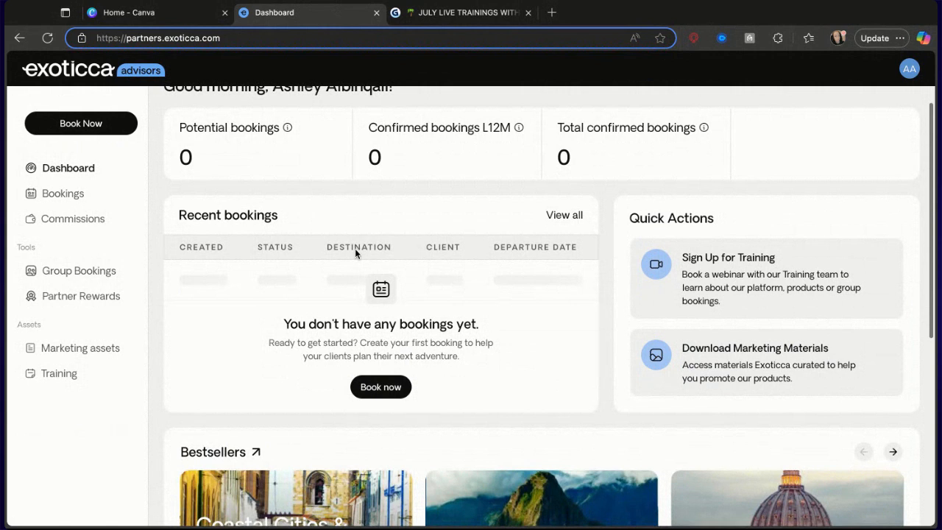
{"action": "scroll", "coordinate": [353, 252], "scroll_direction": "up", "scroll_amount": 1}
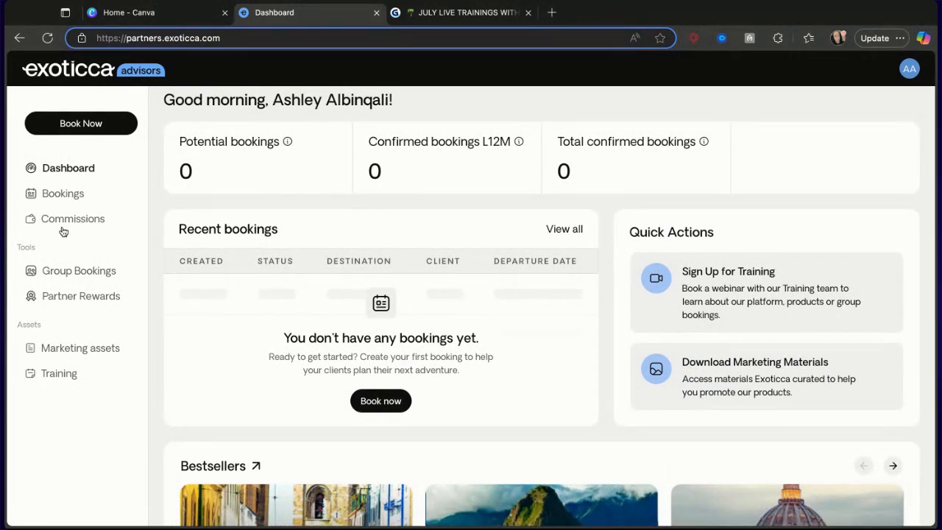
{"action": "scroll", "coordinate": [295, 266], "scroll_direction": "down", "scroll_amount": 1}
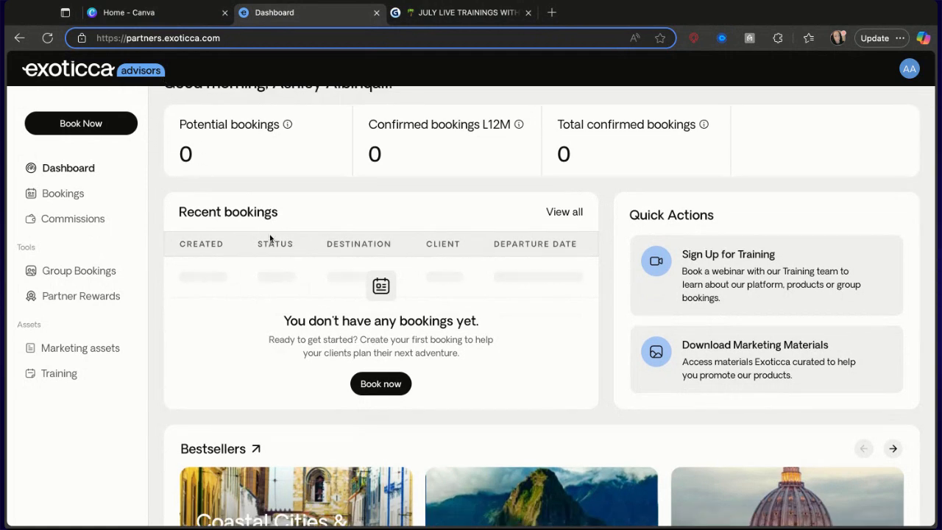
{"action": "scroll", "coordinate": [270, 241], "scroll_direction": "up", "scroll_amount": 1}
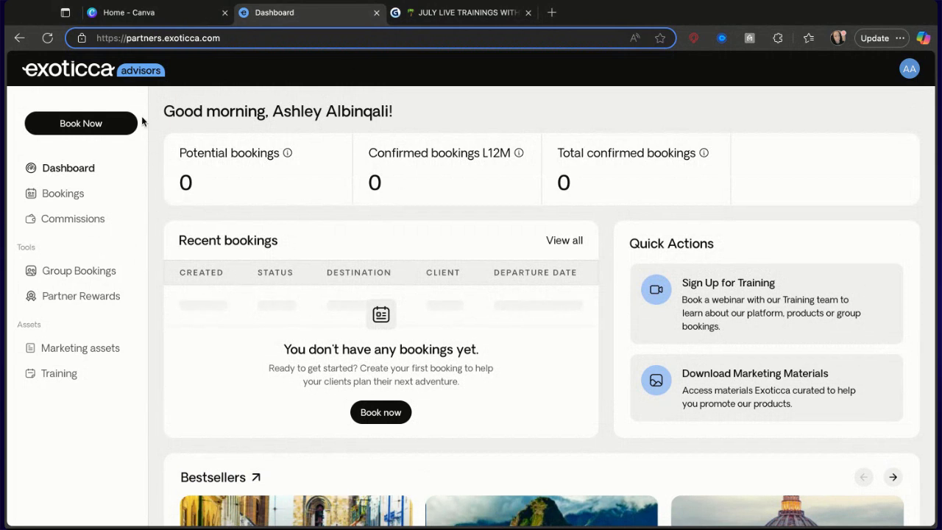
Open the booking site from the dashboard and browse the flash sale trips carousel.
{"action": "left_click", "coordinate": [69, 131]}
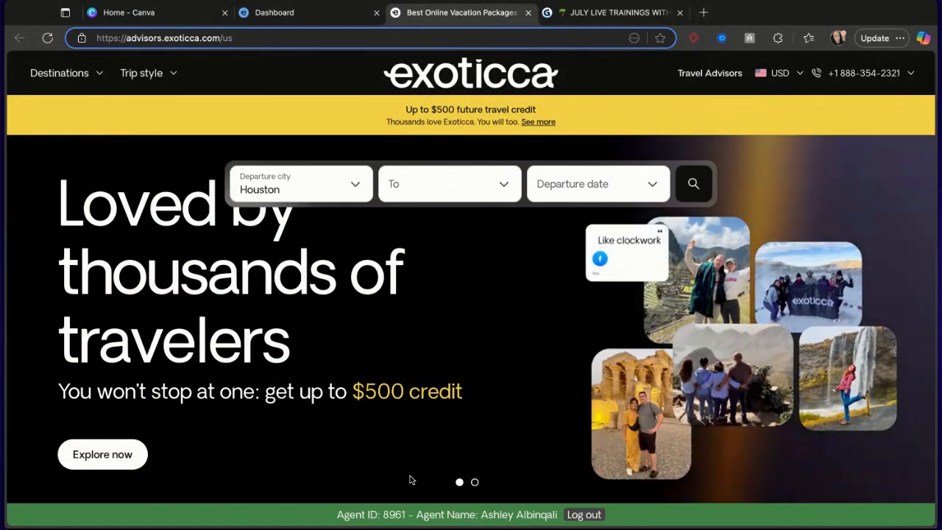
{"action": "scroll", "coordinate": [445, 416], "scroll_direction": "down", "scroll_amount": 4}
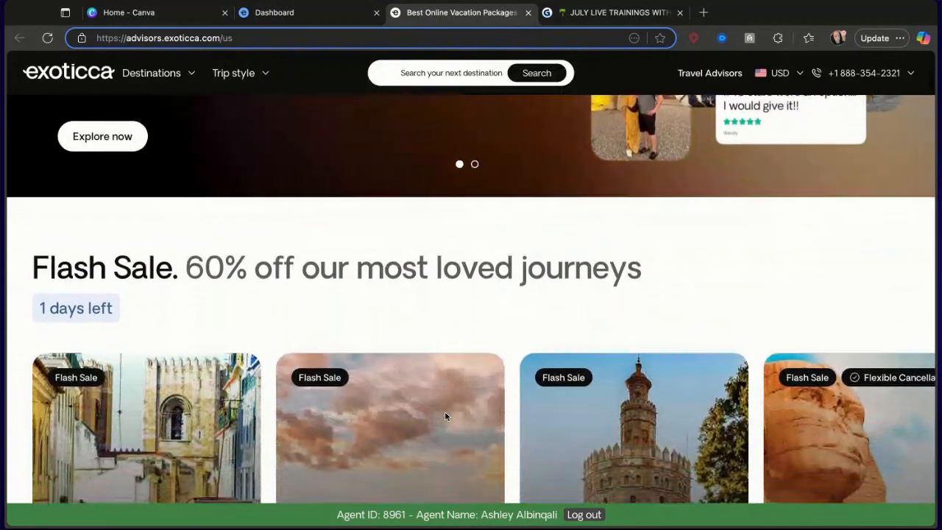
{"action": "scroll", "coordinate": [445, 416], "scroll_direction": "down", "scroll_amount": 3}
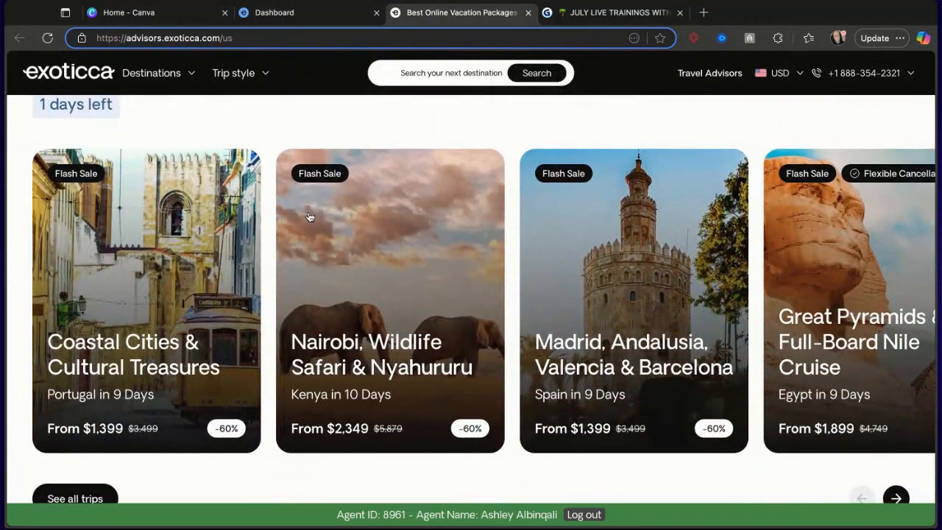
{"action": "scroll", "coordinate": [701, 348], "scroll_direction": "right", "scroll_amount": 5}
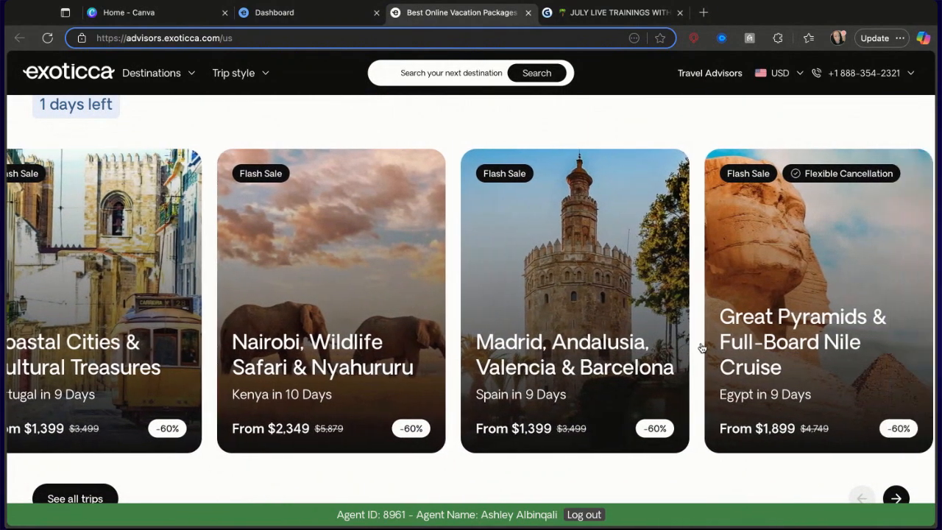
{"action": "scroll", "coordinate": [701, 347], "scroll_direction": "right", "scroll_amount": 4}
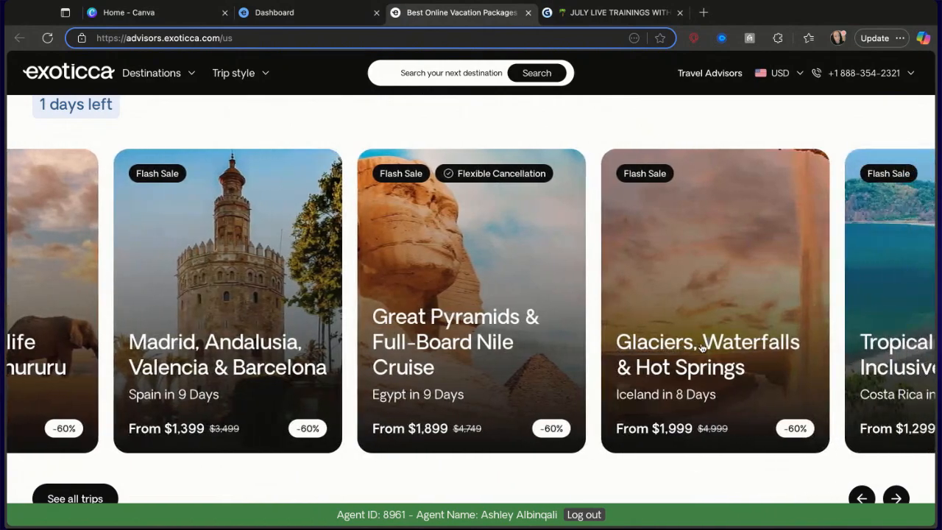
{"action": "scroll", "coordinate": [716, 349], "scroll_direction": "up", "scroll_amount": 1}
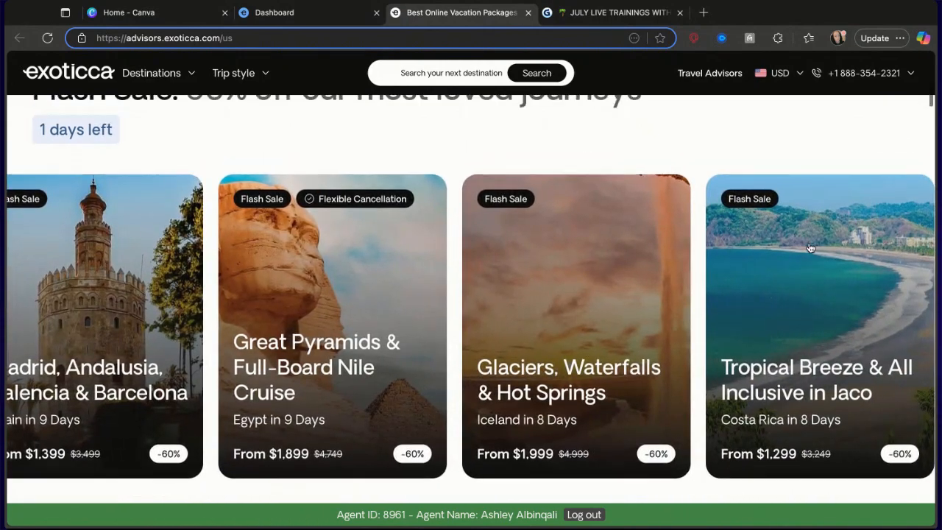
{"action": "scroll", "coordinate": [772, 202], "scroll_direction": "down", "scroll_amount": 3}
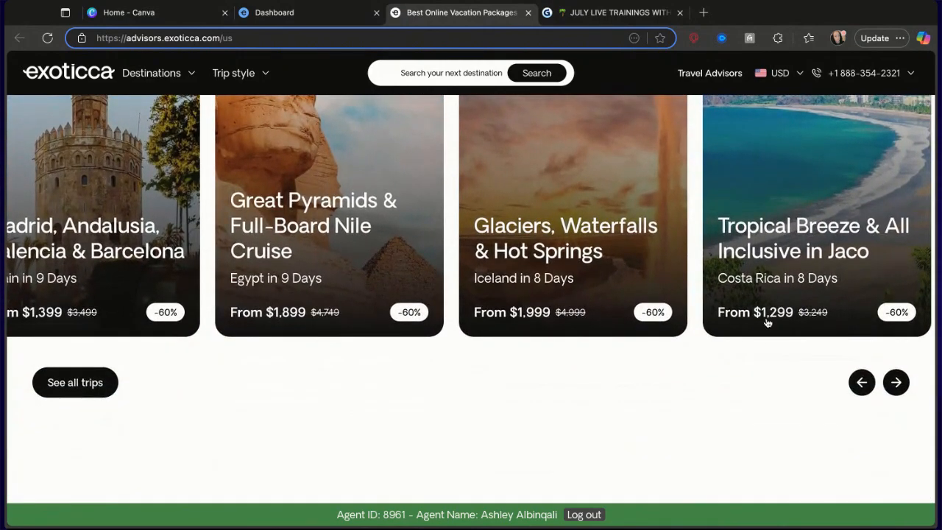
{"action": "scroll", "coordinate": [767, 317], "scroll_direction": "up", "scroll_amount": 2}
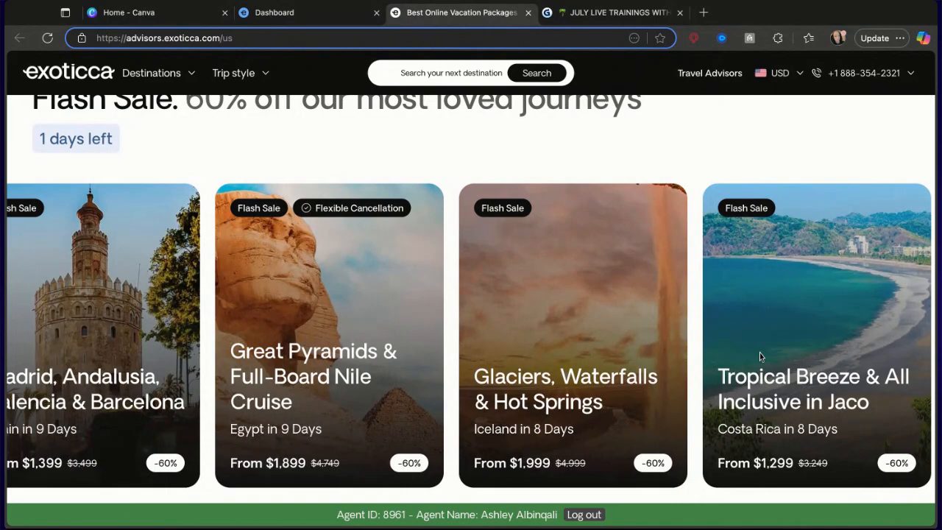
{"action": "scroll", "coordinate": [730, 359], "scroll_direction": "left", "scroll_amount": 1}
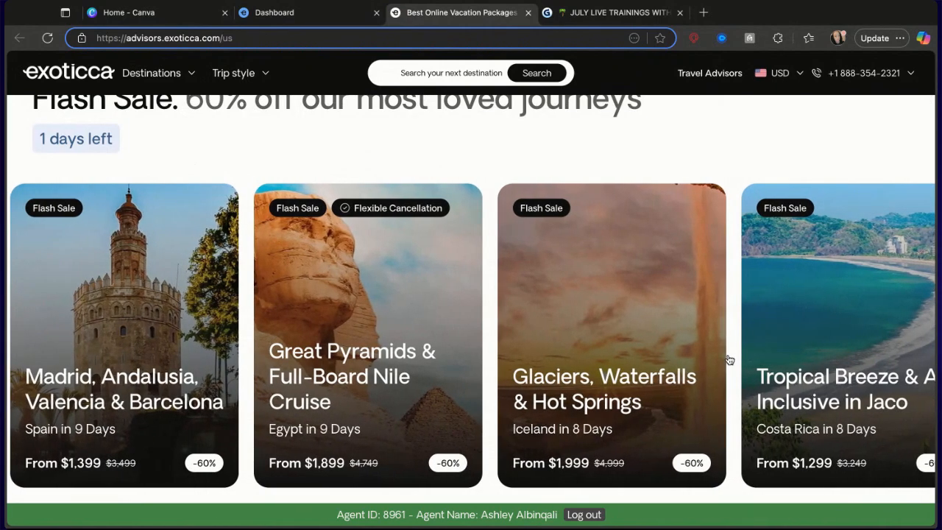
{"action": "scroll", "coordinate": [729, 359], "scroll_direction": "left", "scroll_amount": 2}
{"action": "scroll", "coordinate": [471, 333], "scroll_direction": "left", "scroll_amount": 5}
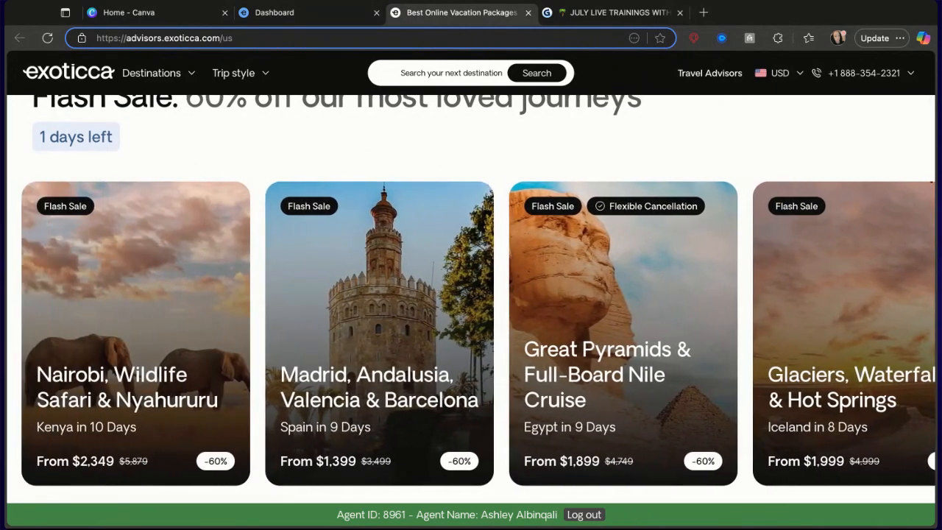
{"action": "scroll", "coordinate": [471, 333], "scroll_direction": "right", "scroll_amount": 2}
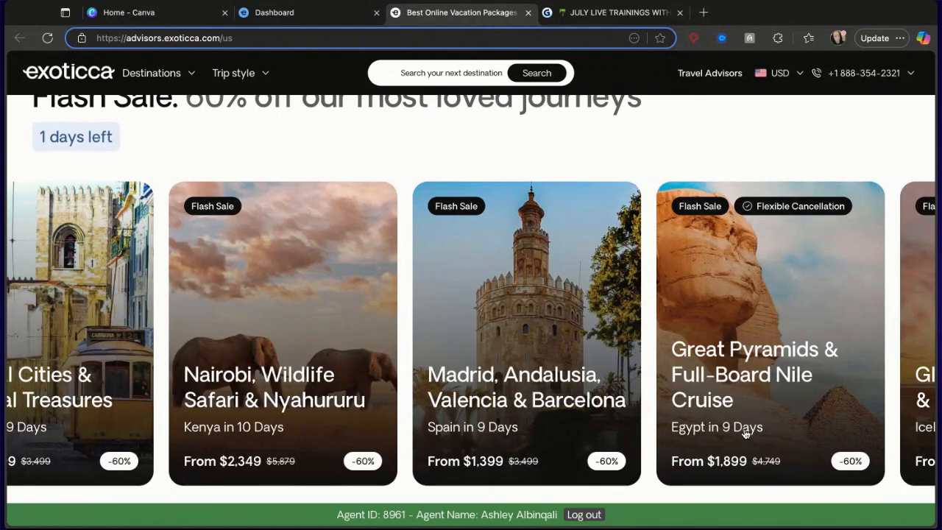
{"action": "scroll", "coordinate": [243, 303], "scroll_direction": "up", "scroll_amount": 6}
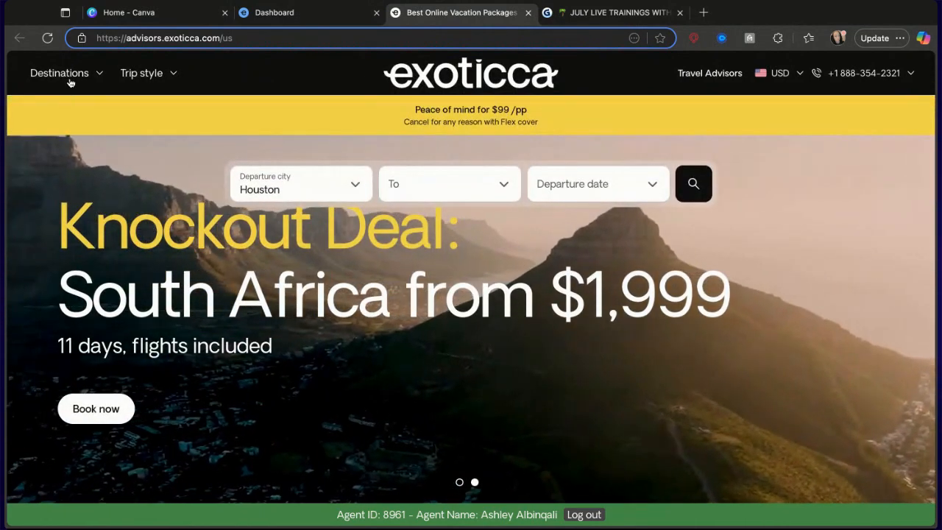
Open the Italy tours page from the Europe destinations menu.
{"action": "left_click", "coordinate": [65, 73]}
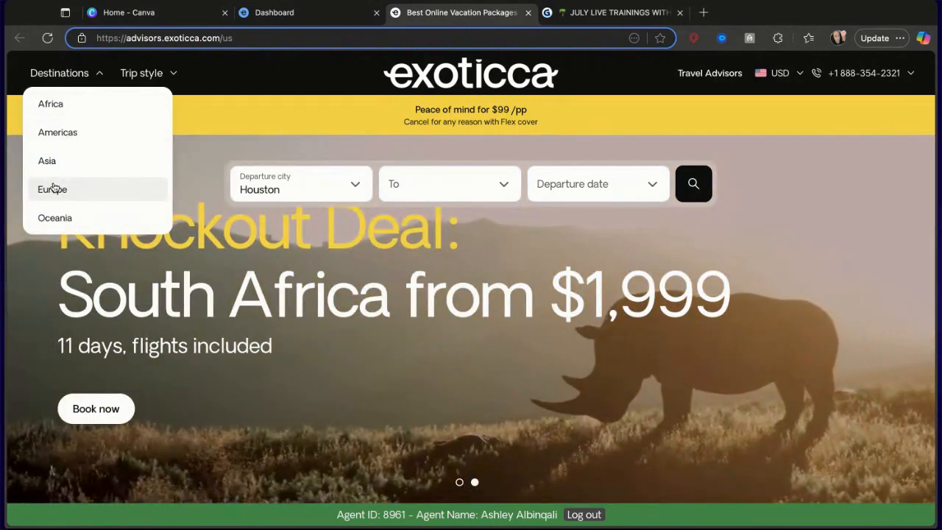
{"action": "mouse_move", "coordinate": [53, 188]}
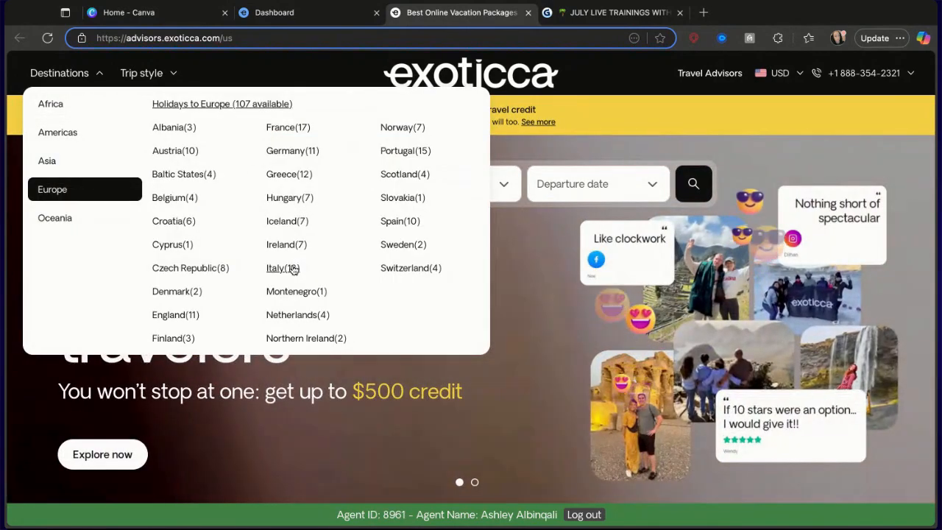
{"action": "left_click", "coordinate": [286, 271]}
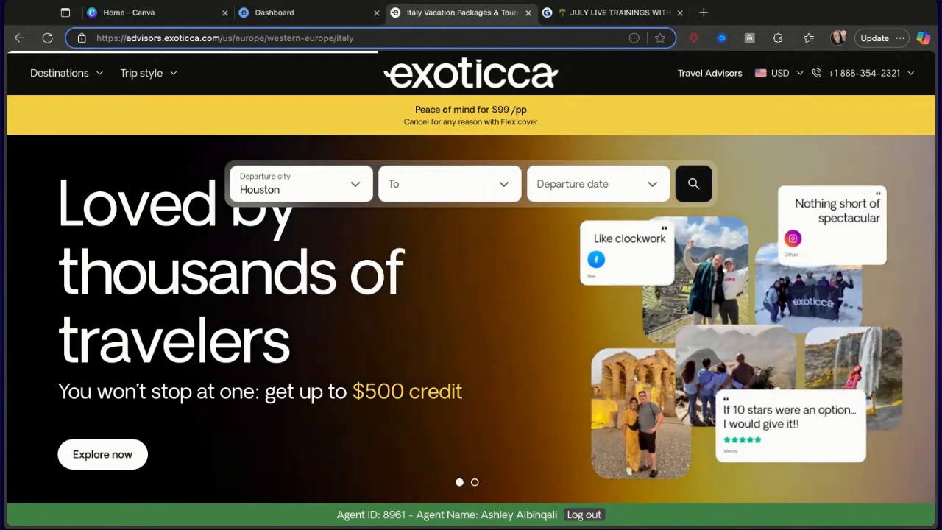
Scroll through the recommended Italy tour packages to compare itineraries and prices.
{"action": "scroll", "coordinate": [137, 231], "scroll_direction": "down", "scroll_amount": 2}
{"action": "scroll", "coordinate": [137, 231], "scroll_direction": "down", "scroll_amount": 1}
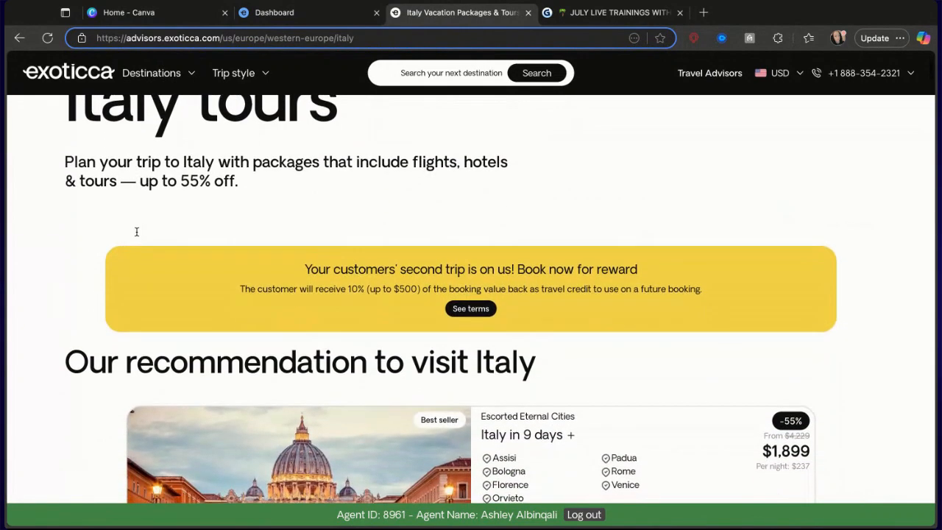
{"action": "scroll", "coordinate": [136, 231], "scroll_direction": "down", "scroll_amount": 1}
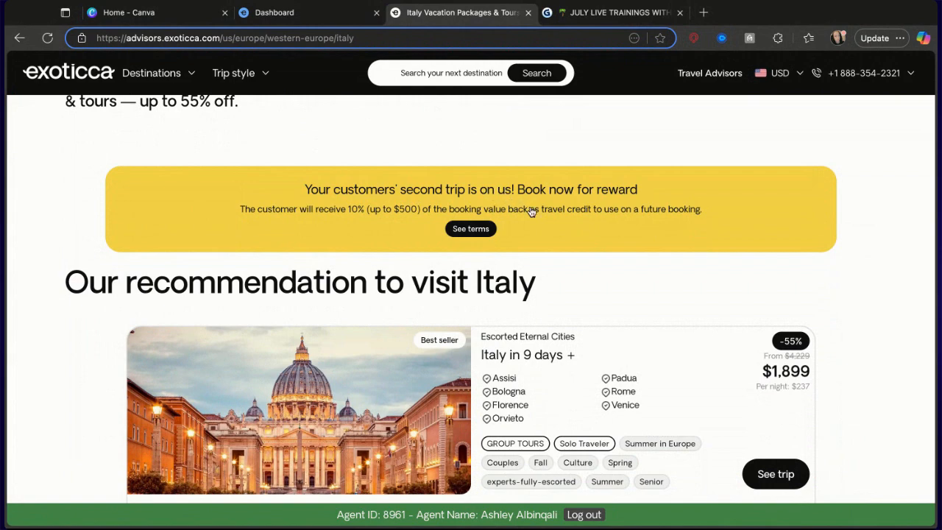
{"action": "scroll", "coordinate": [351, 213], "scroll_direction": "down", "scroll_amount": 1}
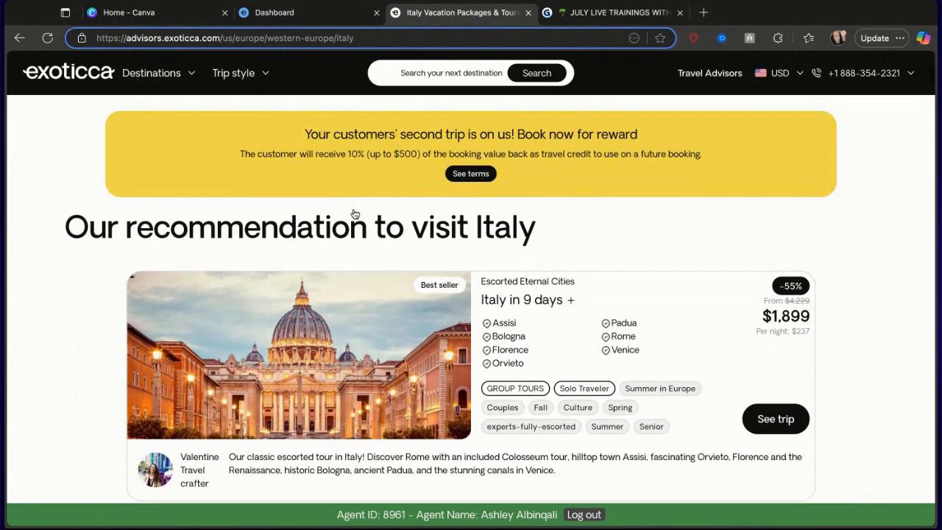
{"action": "scroll", "coordinate": [337, 257], "scroll_direction": "down", "scroll_amount": 1}
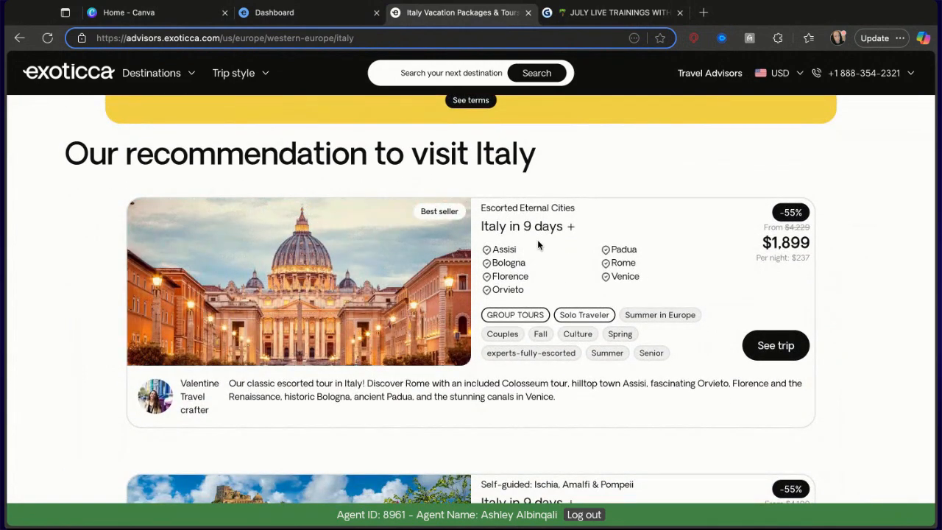
{"action": "scroll", "coordinate": [336, 379], "scroll_direction": "down", "scroll_amount": 1}
{"action": "scroll", "coordinate": [337, 380], "scroll_direction": "down", "scroll_amount": 4}
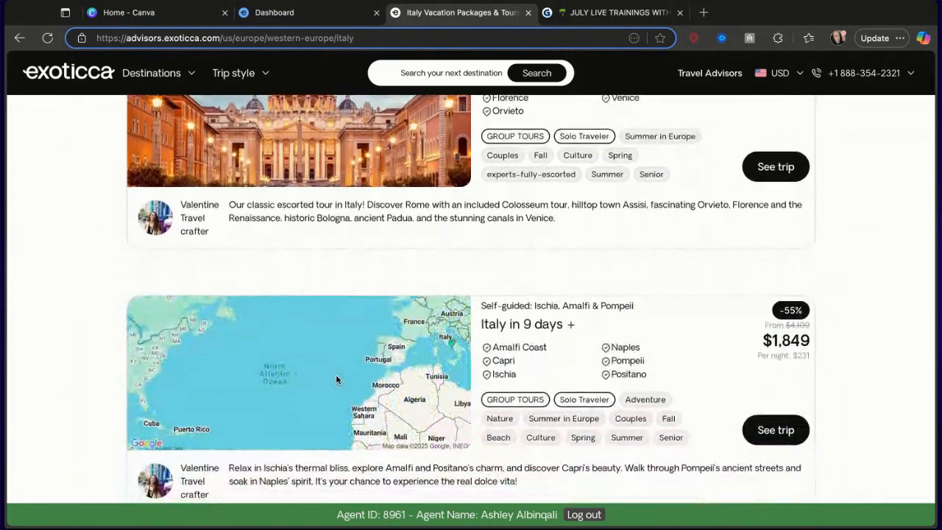
{"action": "scroll", "coordinate": [471, 294], "scroll_direction": "down", "scroll_amount": 2}
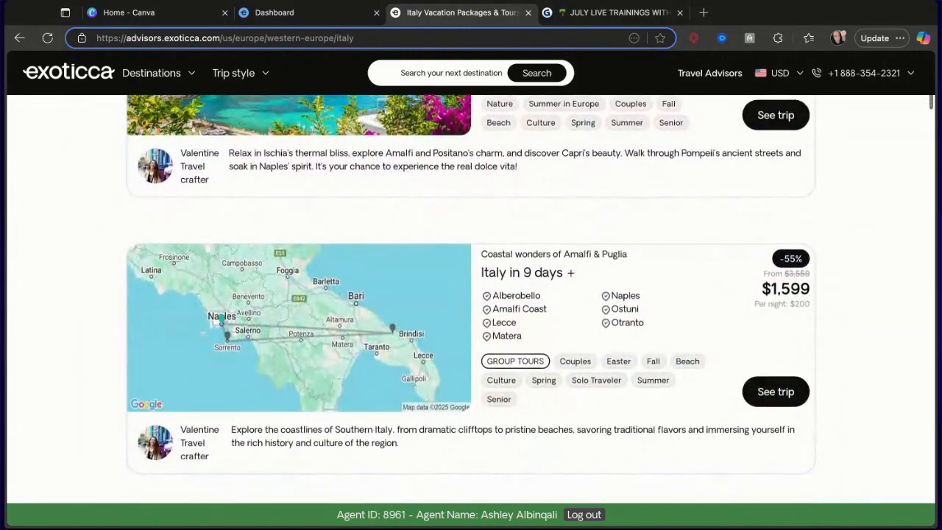
{"action": "scroll", "coordinate": [471, 294], "scroll_direction": "down", "scroll_amount": 8}
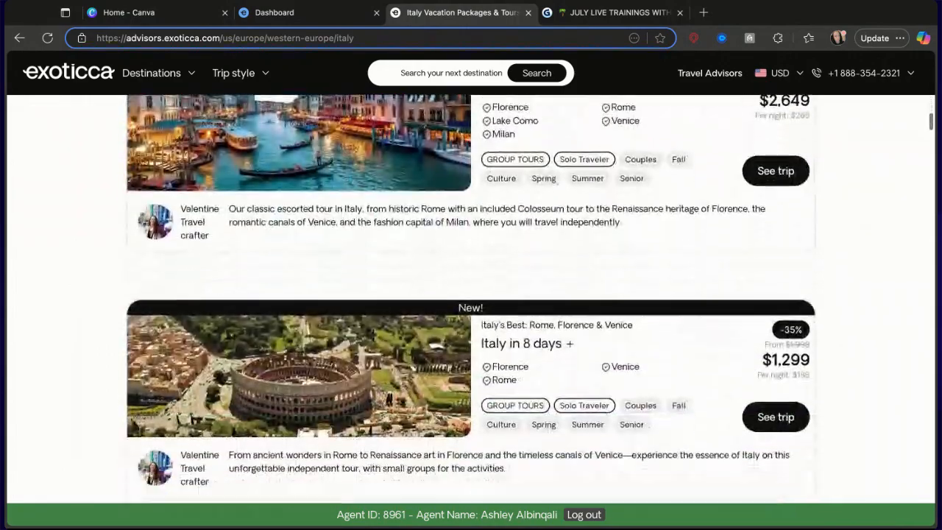
{"action": "scroll", "coordinate": [471, 294], "scroll_direction": "down", "scroll_amount": 6}
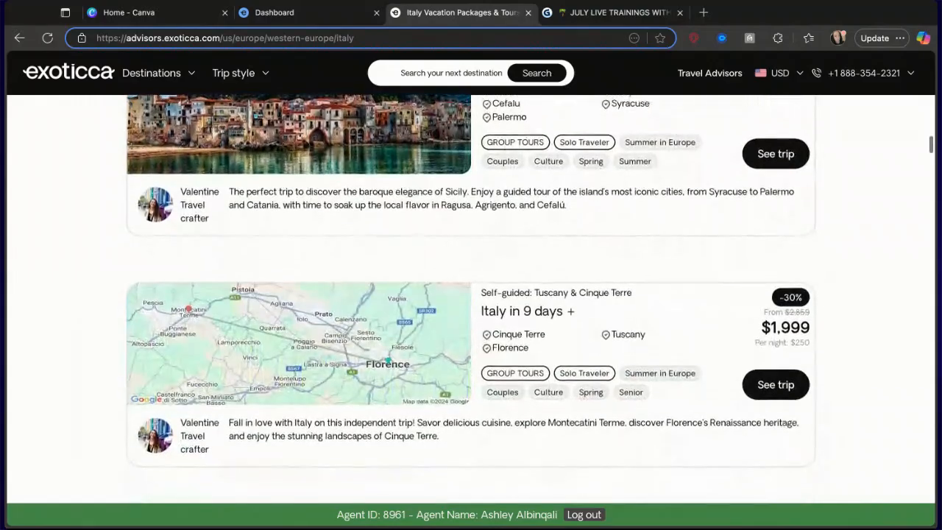
{"action": "scroll", "coordinate": [471, 294], "scroll_direction": "down", "scroll_amount": 6}
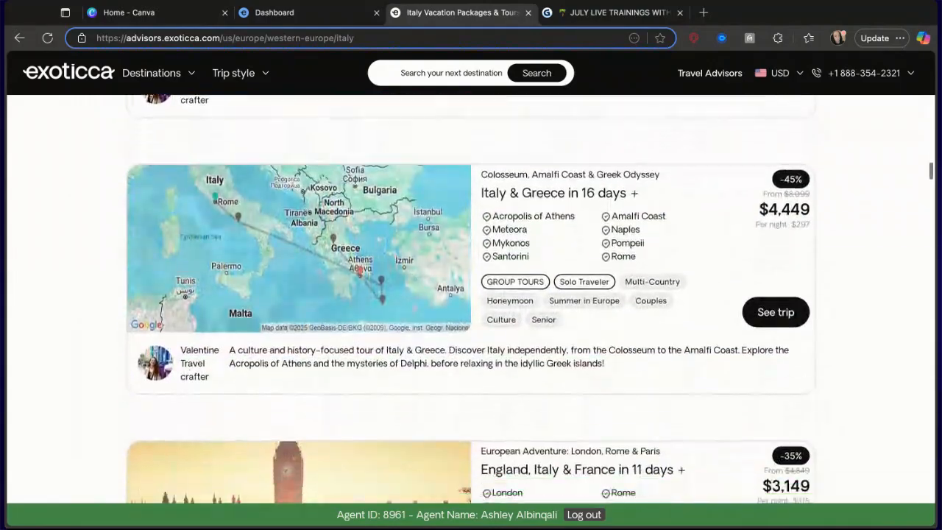
{"action": "scroll", "coordinate": [471, 295], "scroll_direction": "up", "scroll_amount": 20}
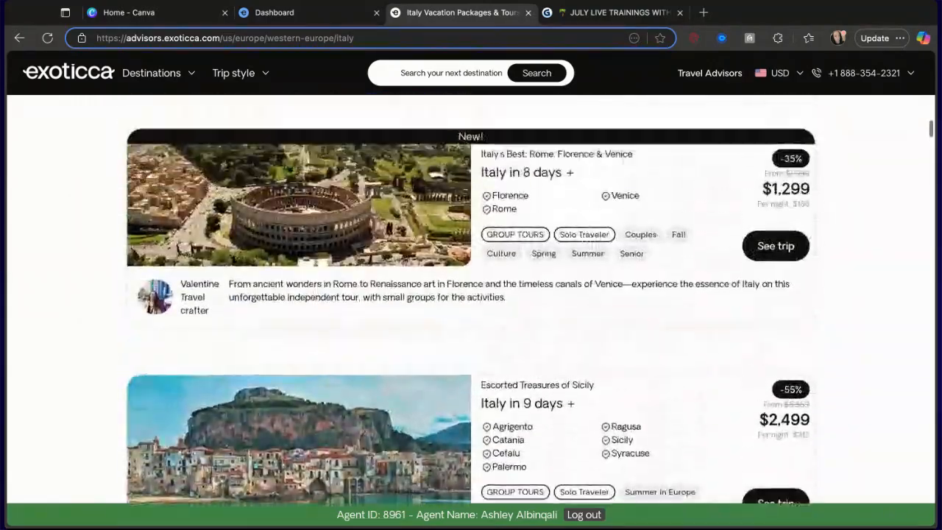
{"action": "scroll", "coordinate": [471, 294], "scroll_direction": "down", "scroll_amount": 4}
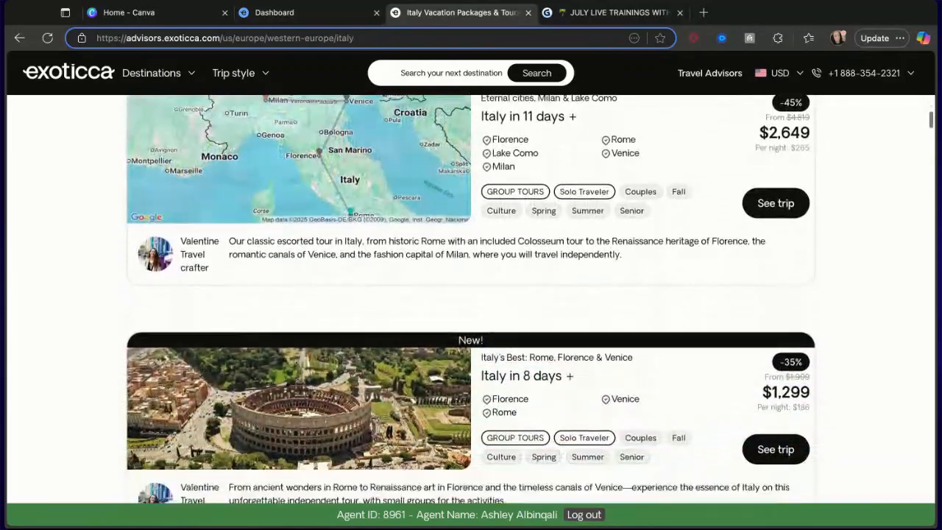
{"action": "scroll", "coordinate": [471, 294], "scroll_direction": "up", "scroll_amount": 6}
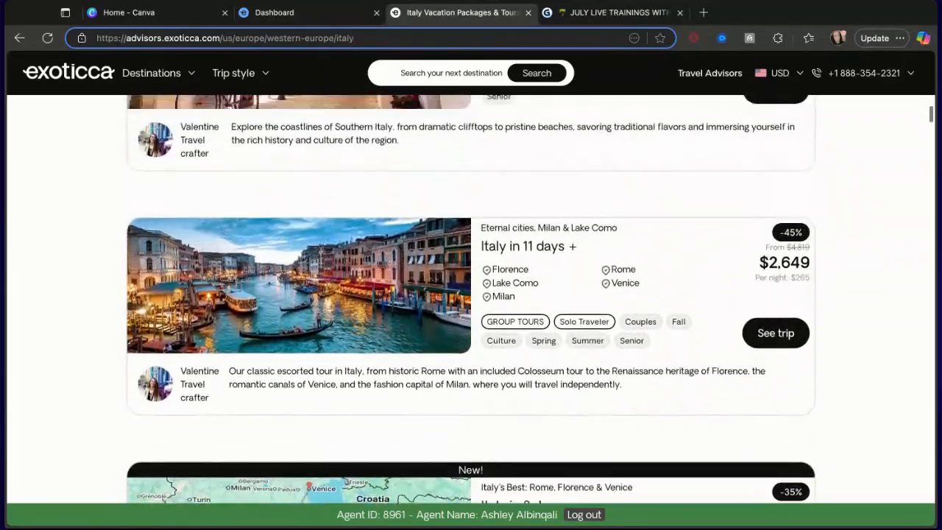
Scroll back up the Italy tour list to the best-selling Escorted Eternal Cities package.
{"action": "scroll", "coordinate": [471, 294], "scroll_direction": "up", "scroll_amount": 4}
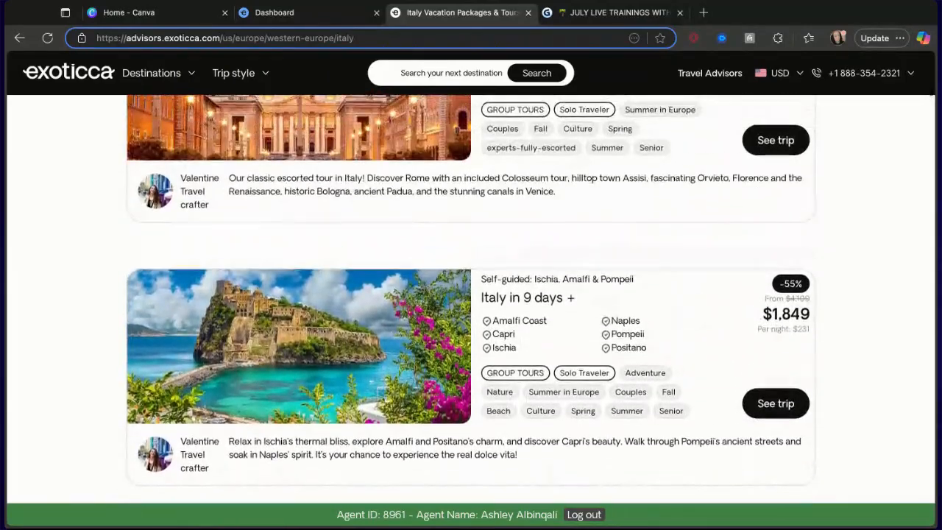
{"action": "scroll", "coordinate": [471, 294], "scroll_direction": "down", "scroll_amount": 3}
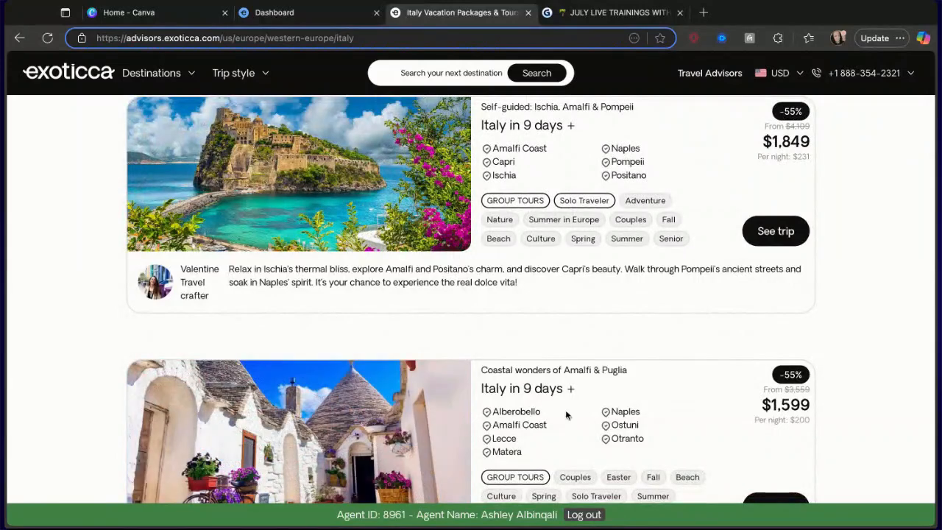
{"action": "scroll", "coordinate": [651, 420], "scroll_direction": "up", "scroll_amount": 5}
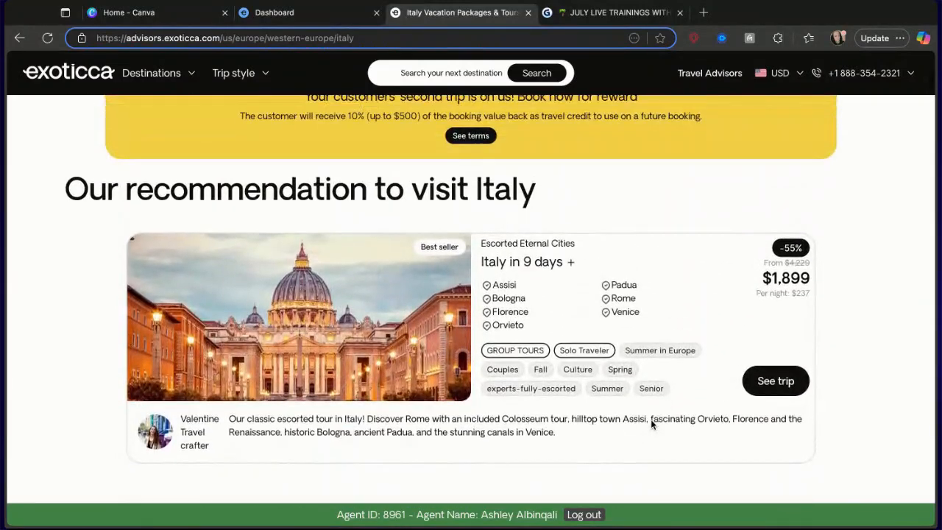
{"action": "scroll", "coordinate": [652, 425], "scroll_direction": "down", "scroll_amount": 1}
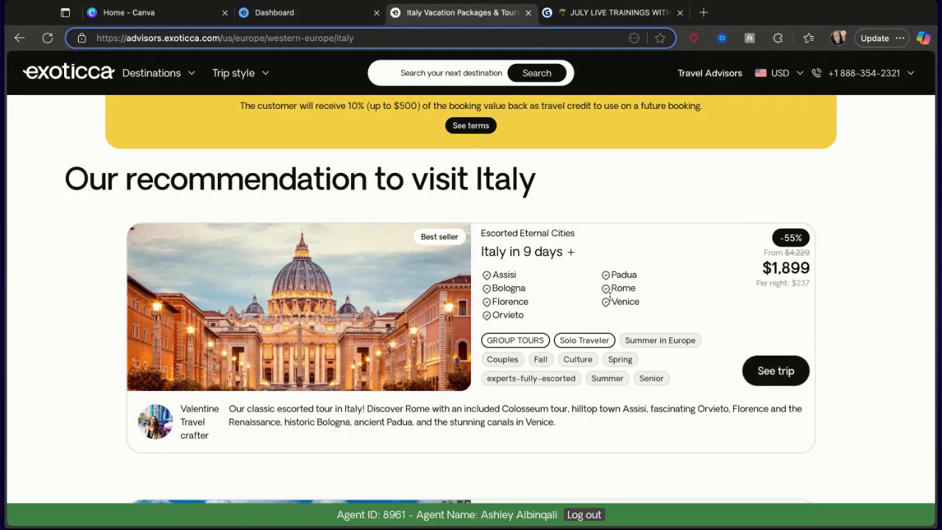
Switch to Canva, browse video design templates and open the vacation mode POV TikTok story template.
{"action": "mouse_move", "coordinate": [253, 302]}
{"action": "left_click", "coordinate": [169, 14]}
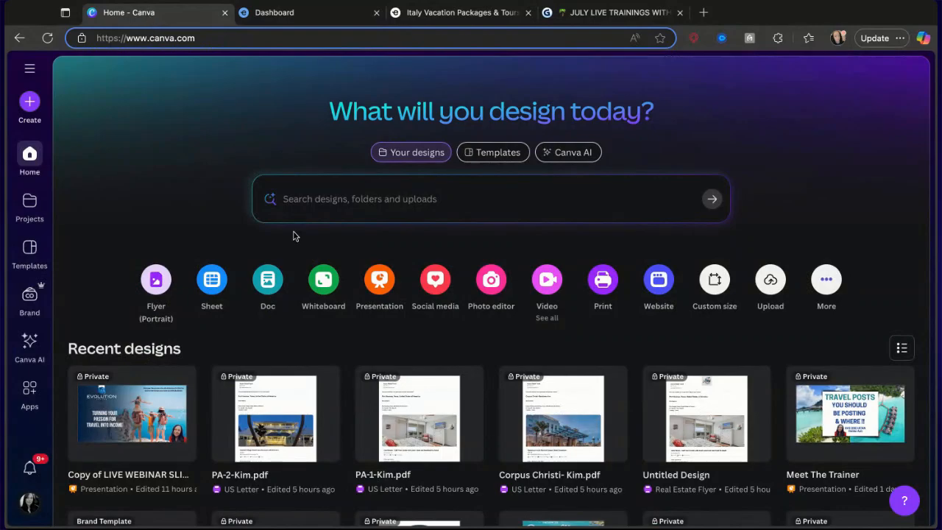
{"action": "left_click", "coordinate": [547, 289]}
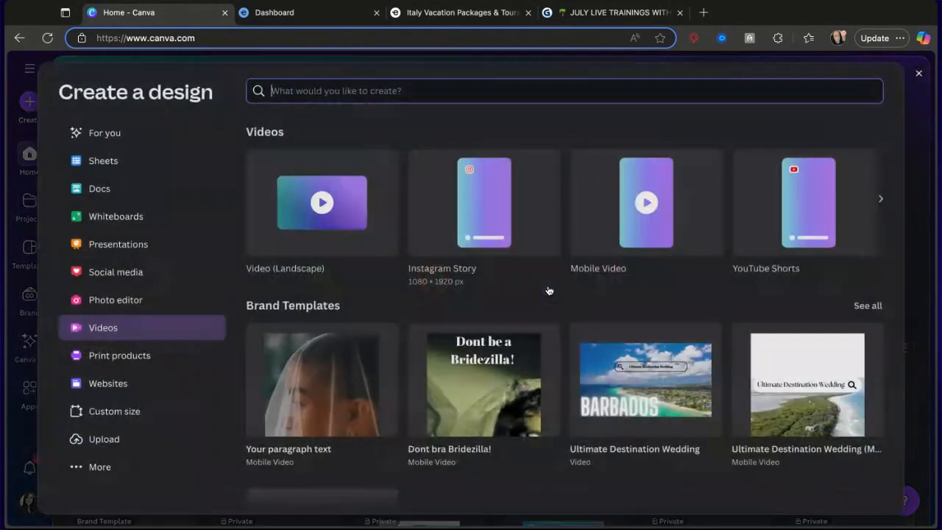
{"action": "scroll", "coordinate": [537, 317], "scroll_direction": "down", "scroll_amount": 1}
{"action": "scroll", "coordinate": [537, 320], "scroll_direction": "down", "scroll_amount": 5}
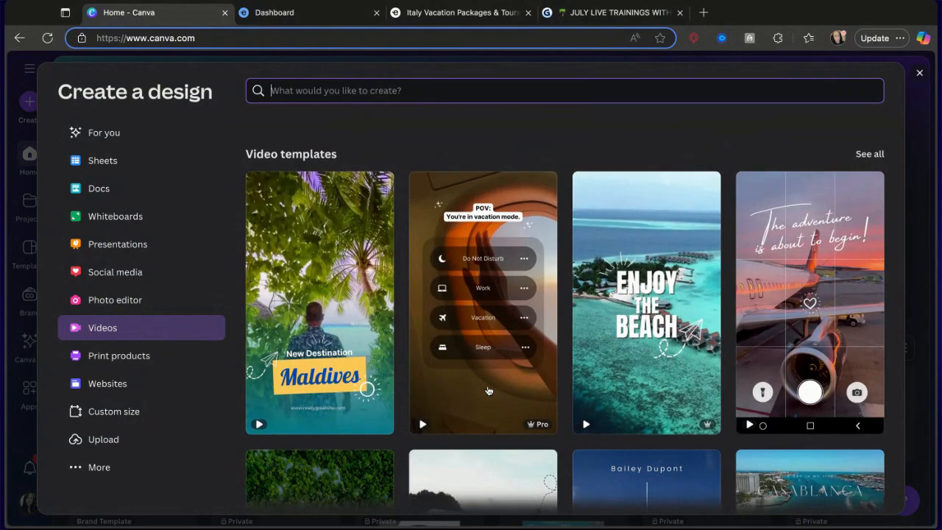
{"action": "scroll", "coordinate": [488, 359], "scroll_direction": "down", "scroll_amount": 4}
{"action": "scroll", "coordinate": [484, 407], "scroll_direction": "down", "scroll_amount": 3}
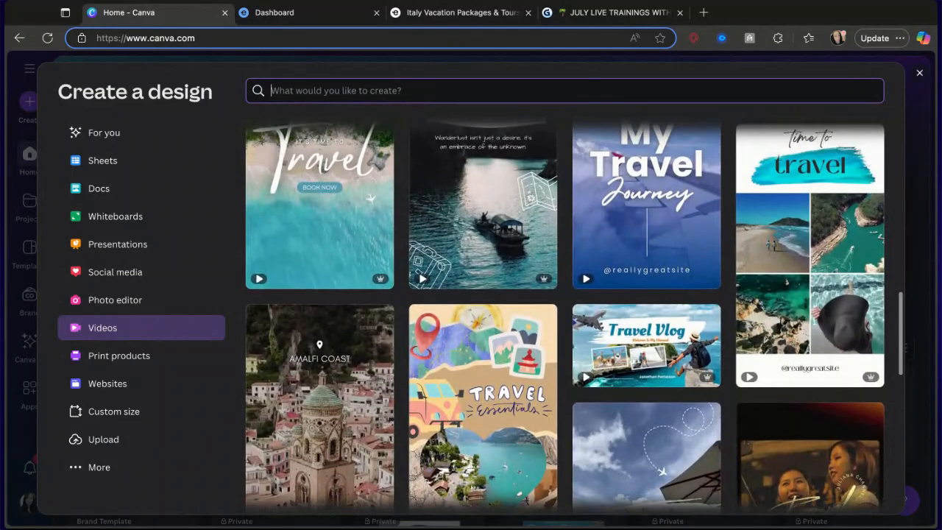
{"action": "scroll", "coordinate": [574, 317], "scroll_direction": "down", "scroll_amount": 3}
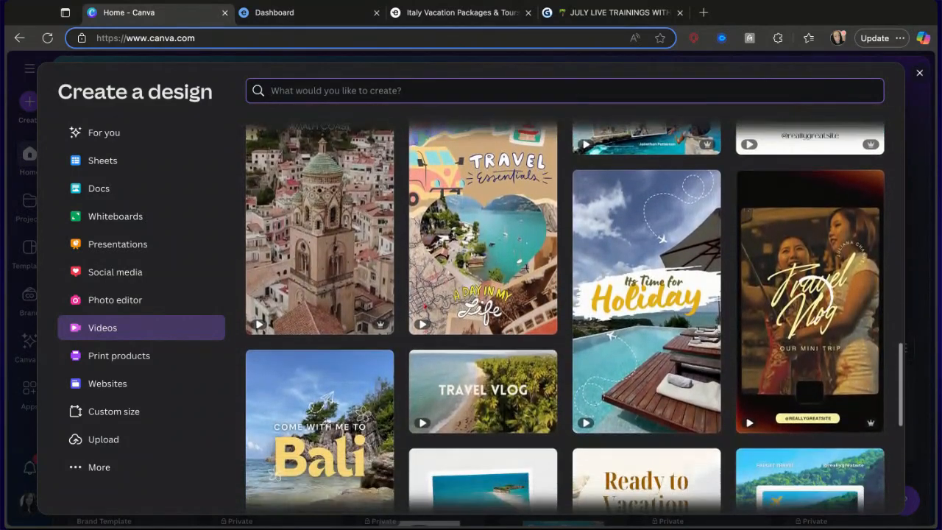
{"action": "scroll", "coordinate": [565, 316], "scroll_direction": "up", "scroll_amount": 5}
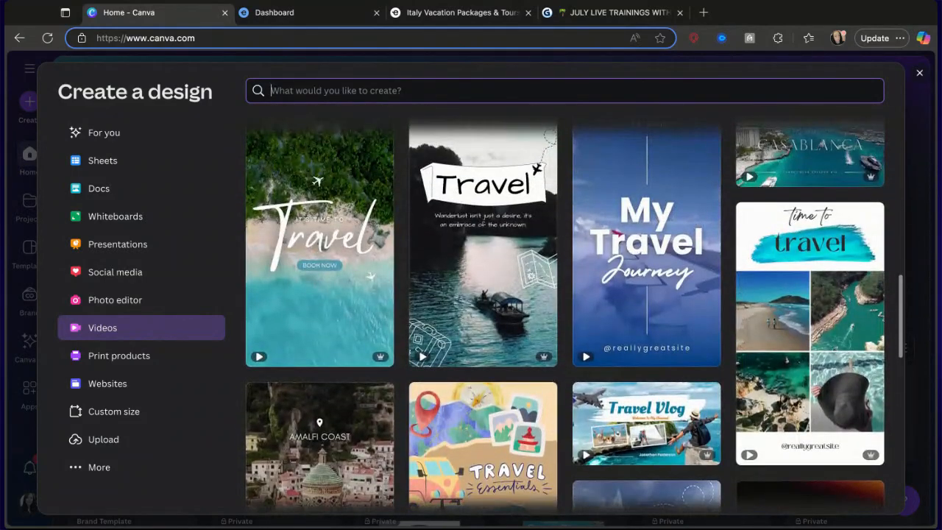
{"action": "scroll", "coordinate": [565, 316], "scroll_direction": "up", "scroll_amount": 4}
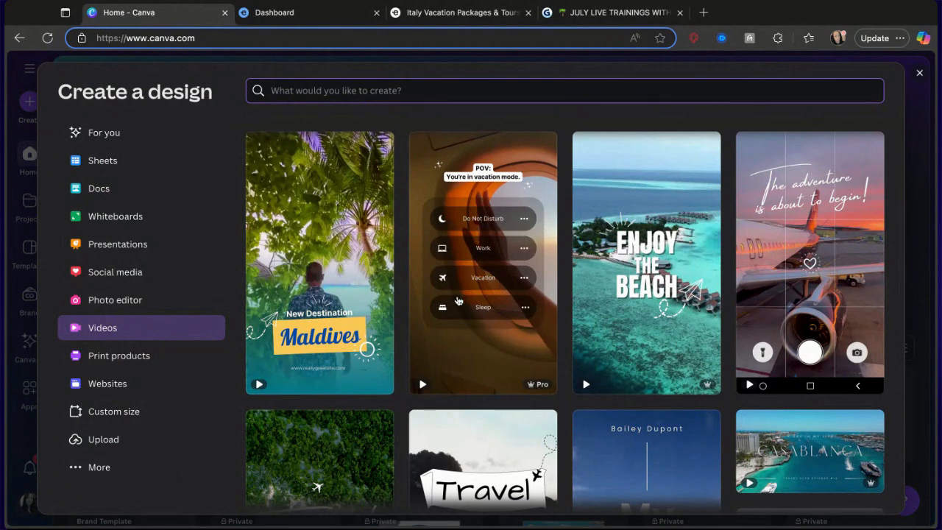
{"action": "left_click", "coordinate": [457, 301]}
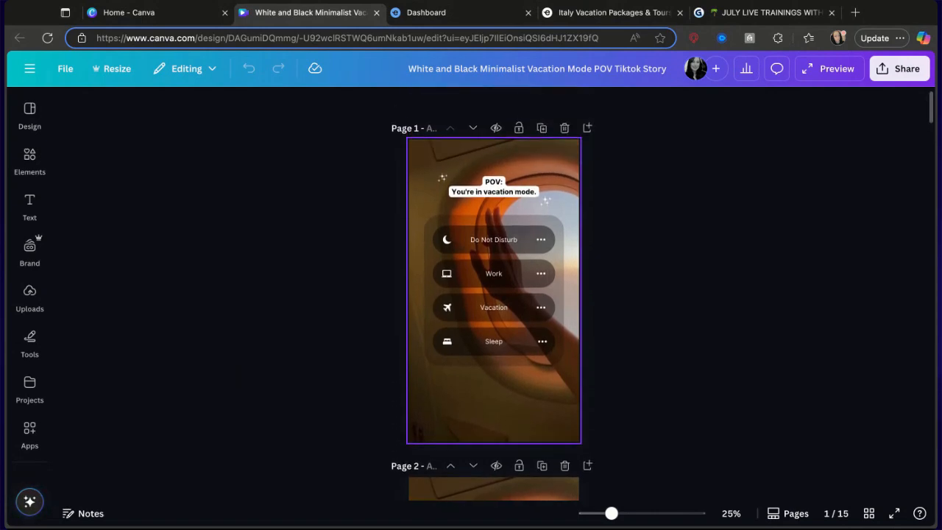
Replace the word vacation with TOUR in the POV caption on page 1.
{"action": "scroll", "coordinate": [458, 293], "scroll_direction": "down", "scroll_amount": 8}
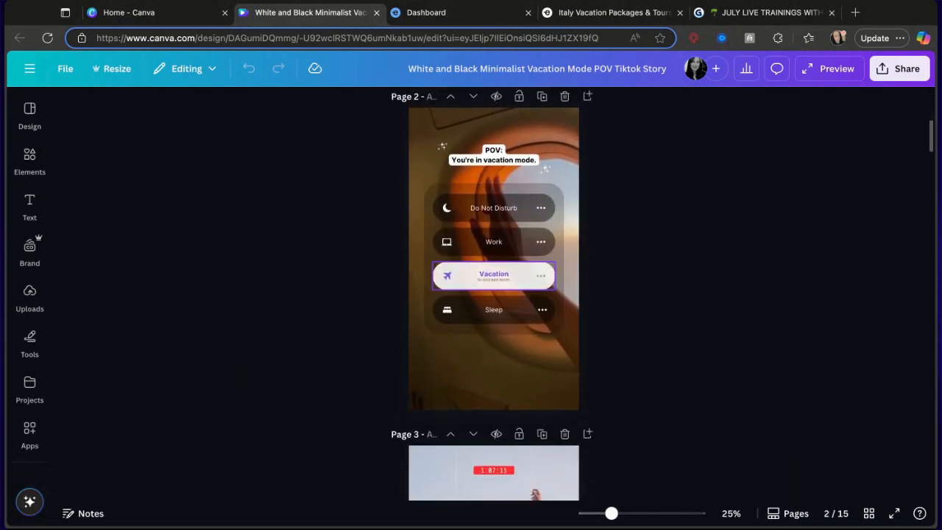
{"action": "scroll", "coordinate": [493, 294], "scroll_direction": "down", "scroll_amount": 4}
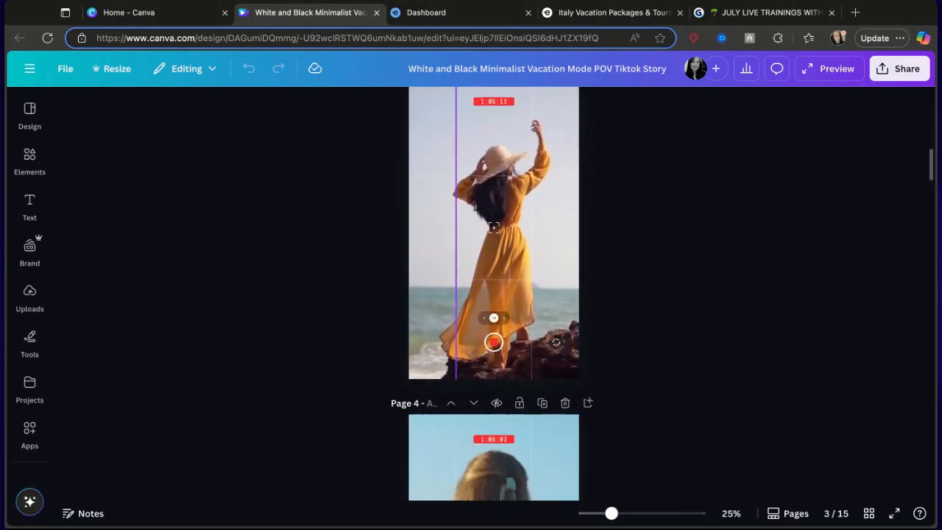
{"action": "scroll", "coordinate": [493, 294], "scroll_direction": "up", "scroll_amount": 10}
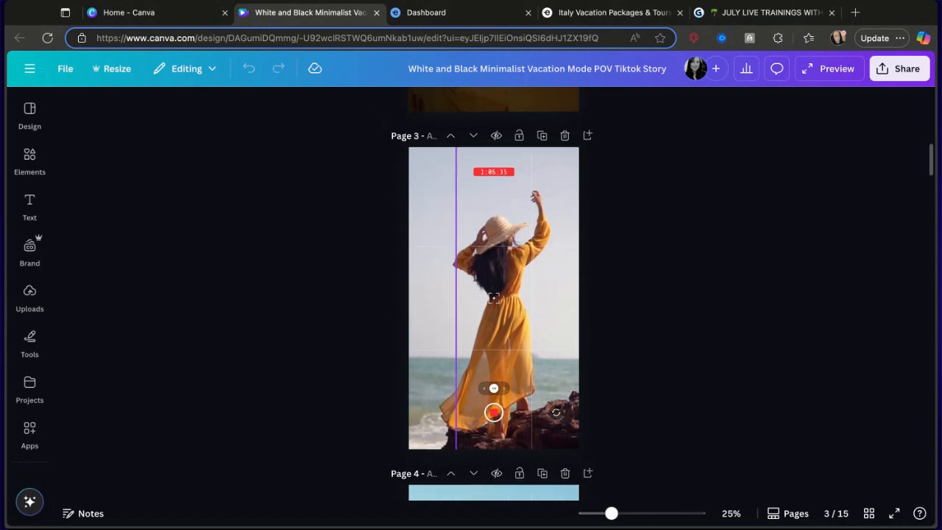
{"action": "scroll", "coordinate": [490, 387], "scroll_direction": "up", "scroll_amount": 5}
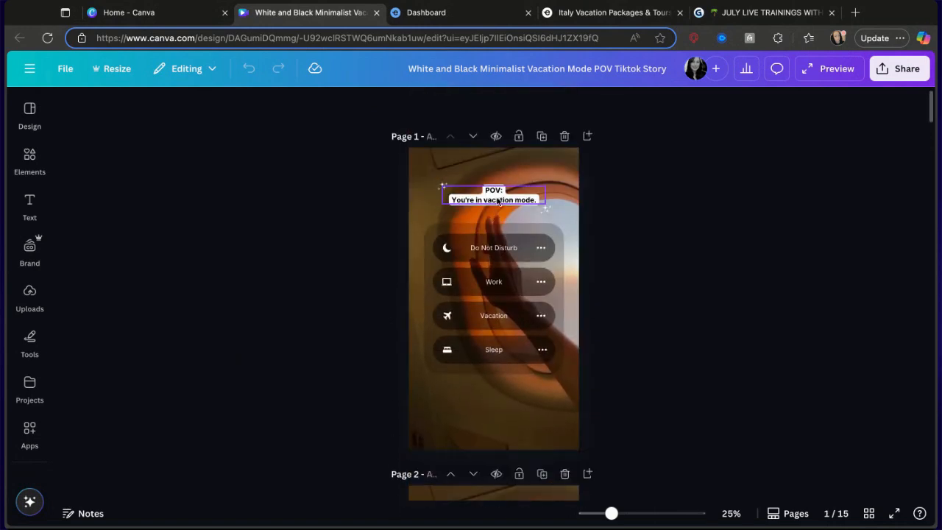
{"action": "left_click", "coordinate": [500, 198]}
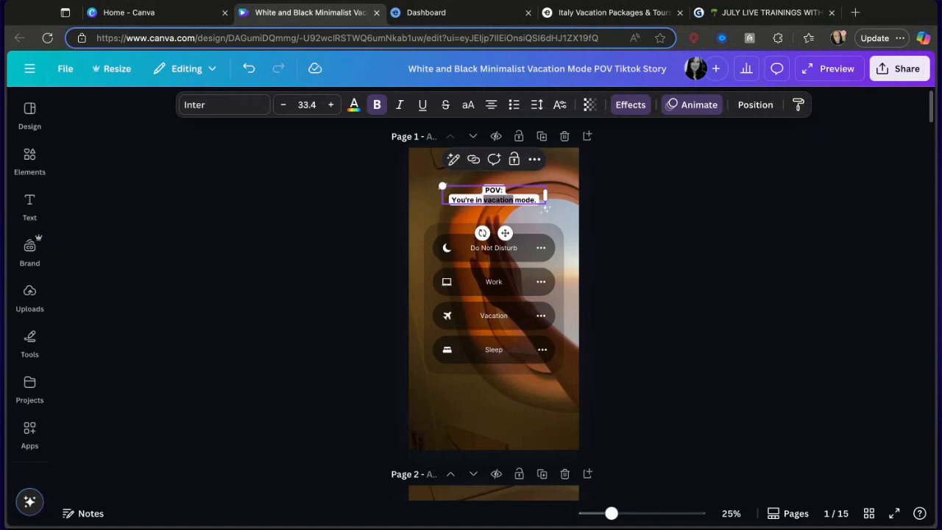
{"action": "type", "text": "TOUR"}
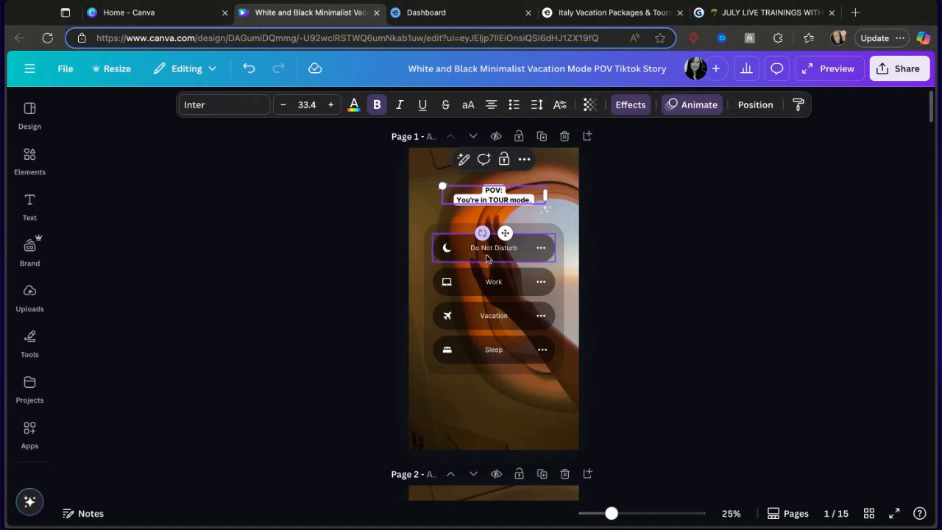
Rename the Vacation button label on page 1 to TOURING THE WORLD.
{"action": "left_click", "coordinate": [505, 315]}
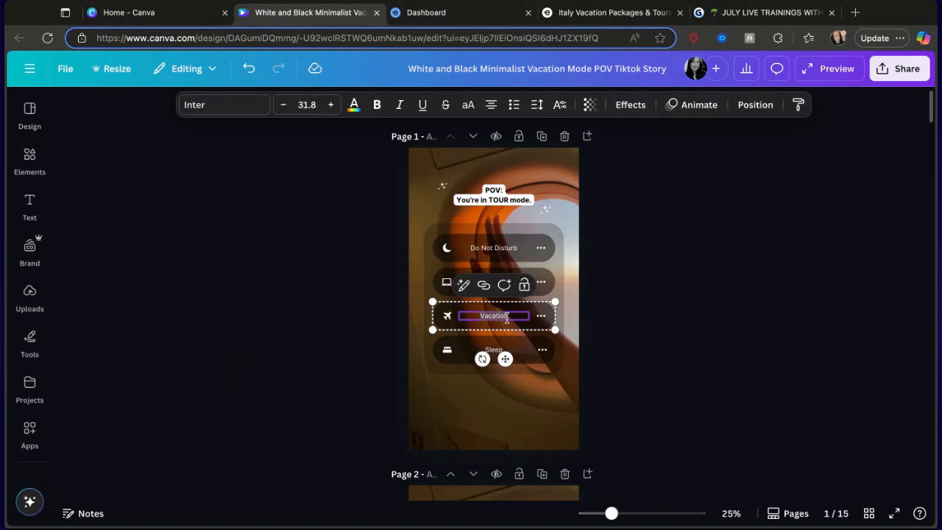
{"action": "left_click", "coordinate": [513, 309]}
{"action": "left_click", "coordinate": [513, 314]}
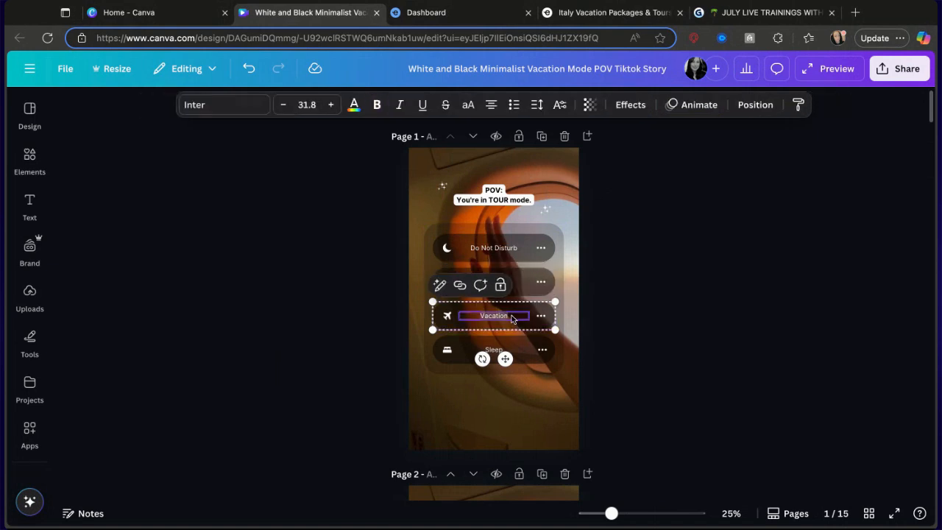
{"action": "type", "text": "TU"}
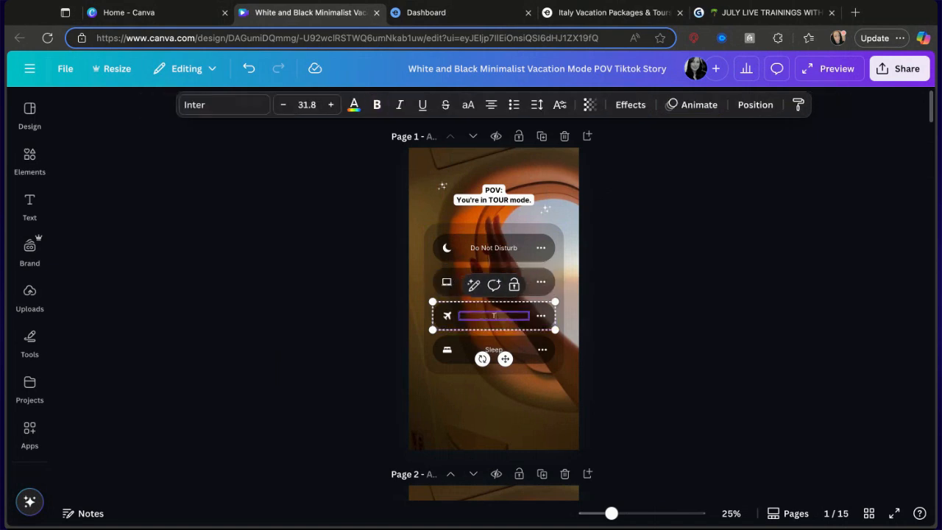
{"action": "type", "text": "URING THE O"}
{"action": "type", "text": "ORLD"}
{"action": "left_click", "coordinate": [500, 425]}
Rename the Vacation button label on page 2 to TOURING THE WORLD.
{"action": "scroll", "coordinate": [500, 424], "scroll_direction": "down", "scroll_amount": 5}
{"action": "scroll", "coordinate": [503, 426], "scroll_direction": "down", "scroll_amount": 1}
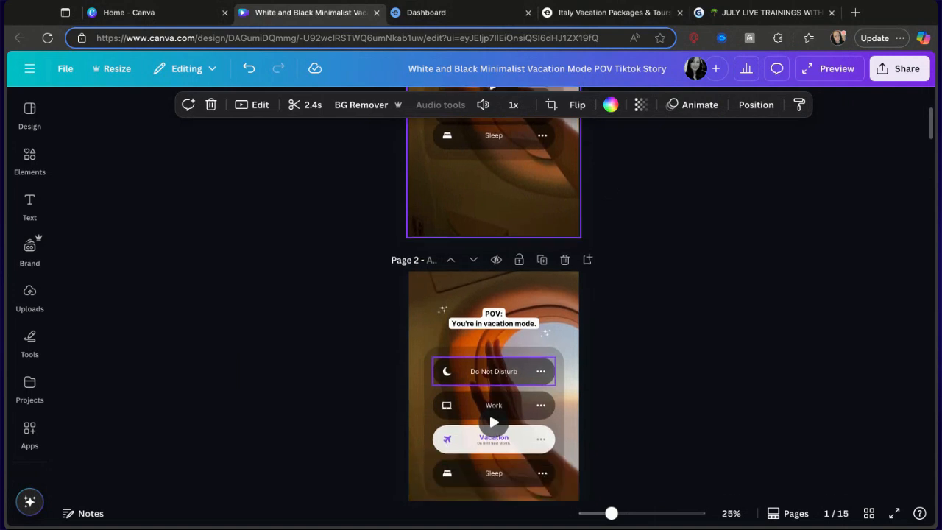
{"action": "double_click", "coordinate": [503, 445]}
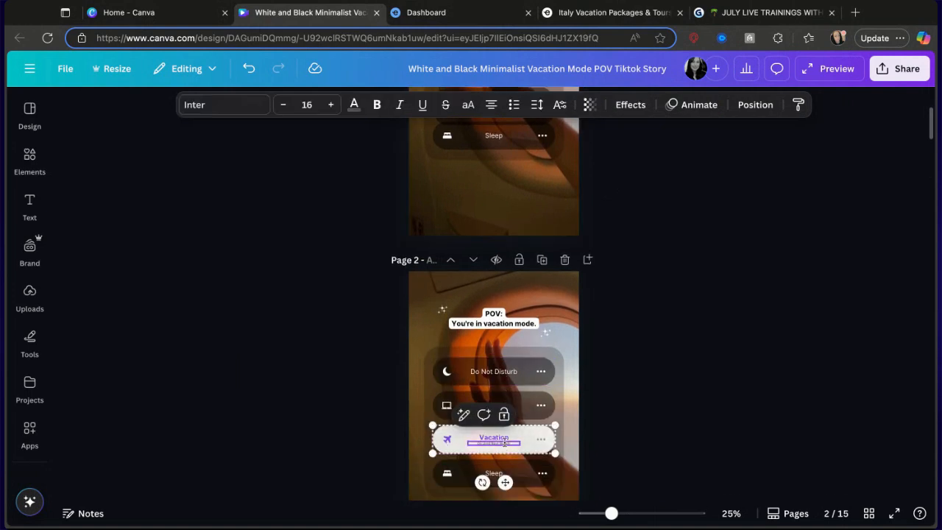
{"action": "double_click", "coordinate": [510, 438]}
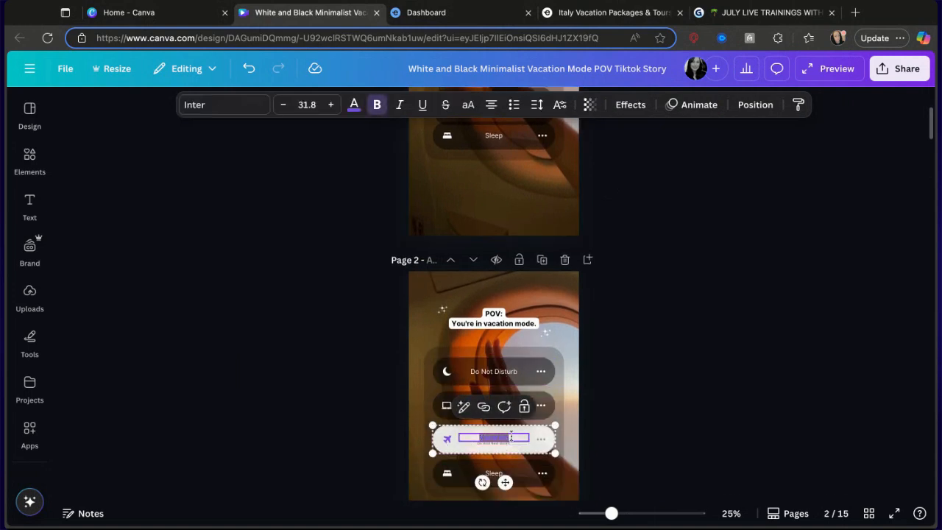
{"action": "type", "text": "TOURING THE WORLD"}
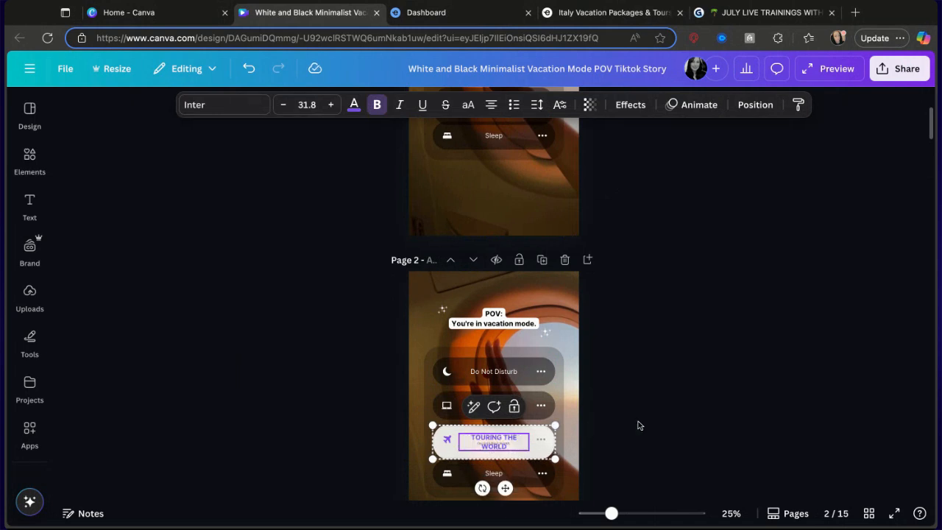
{"action": "scroll", "coordinate": [669, 374], "scroll_direction": "up", "scroll_amount": 3}
{"action": "scroll", "coordinate": [669, 374], "scroll_direction": "down", "scroll_amount": 3}
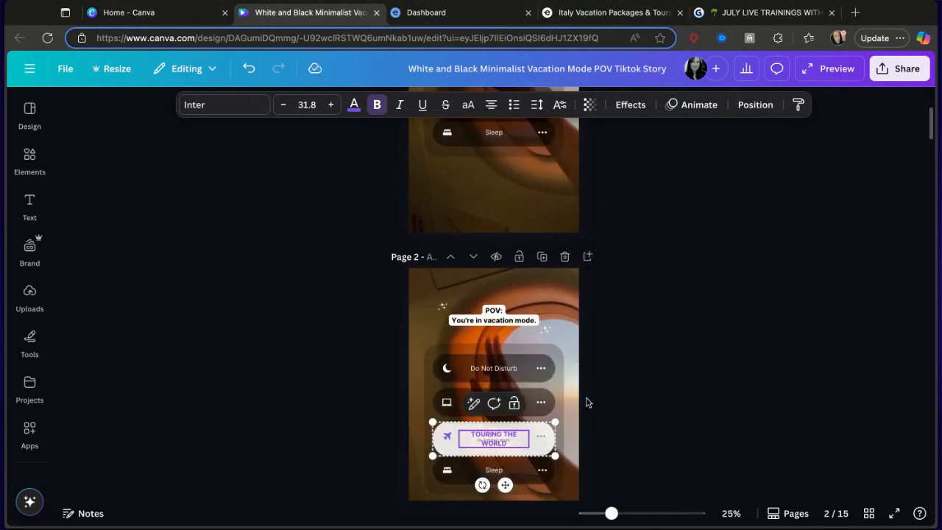
{"action": "key", "text": "Escape"}
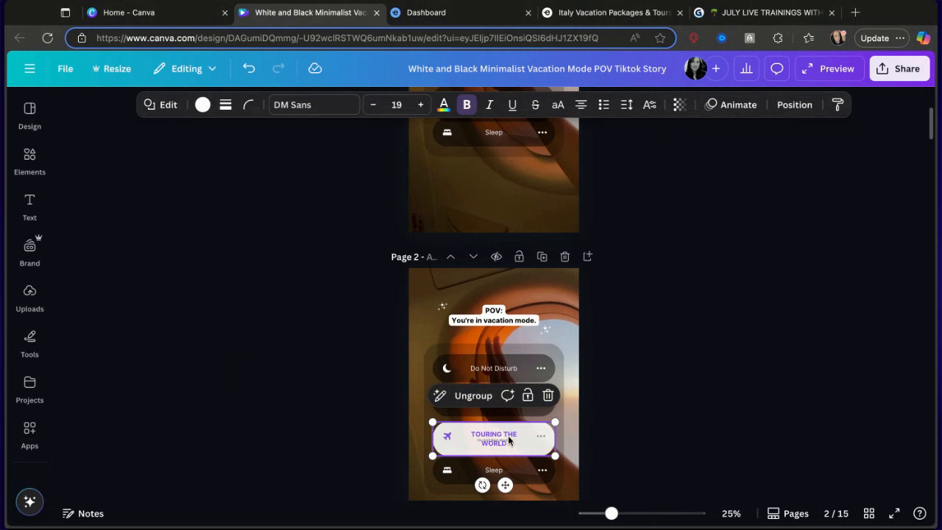
Reposition the TOURING THE WORLD label text inside its button on page 2.
{"action": "left_click", "coordinate": [509, 440]}
{"action": "left_click_drag", "start_coordinate": [508, 440], "coordinate": [494, 443]}
{"action": "left_click", "coordinate": [493, 439]}
{"action": "double_click", "coordinate": [494, 441]}
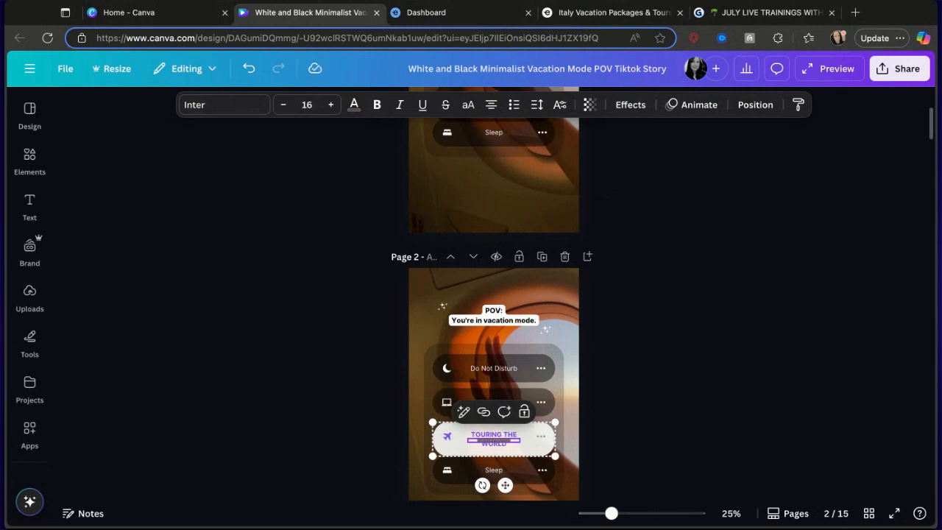
{"action": "left_click", "coordinate": [465, 444]}
{"action": "left_click", "coordinate": [477, 442]}
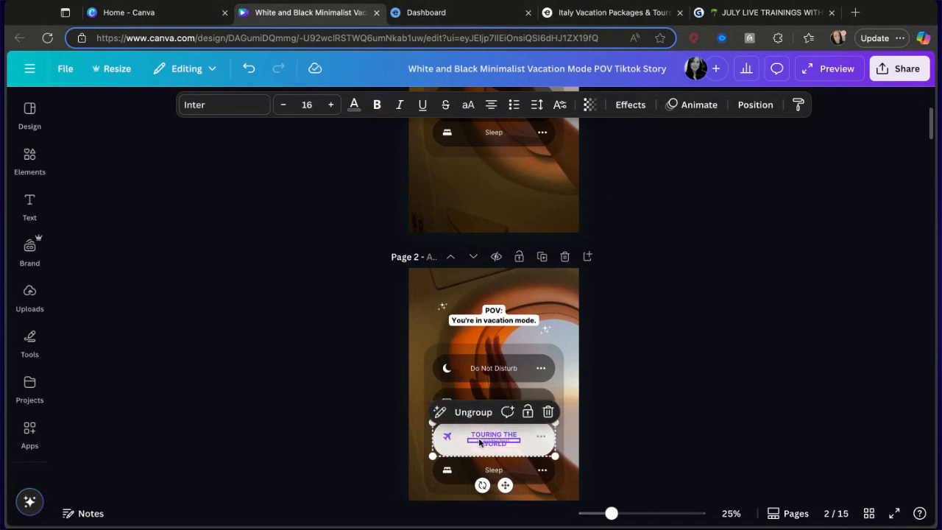
{"action": "left_click", "coordinate": [486, 438], "text": "shift"}
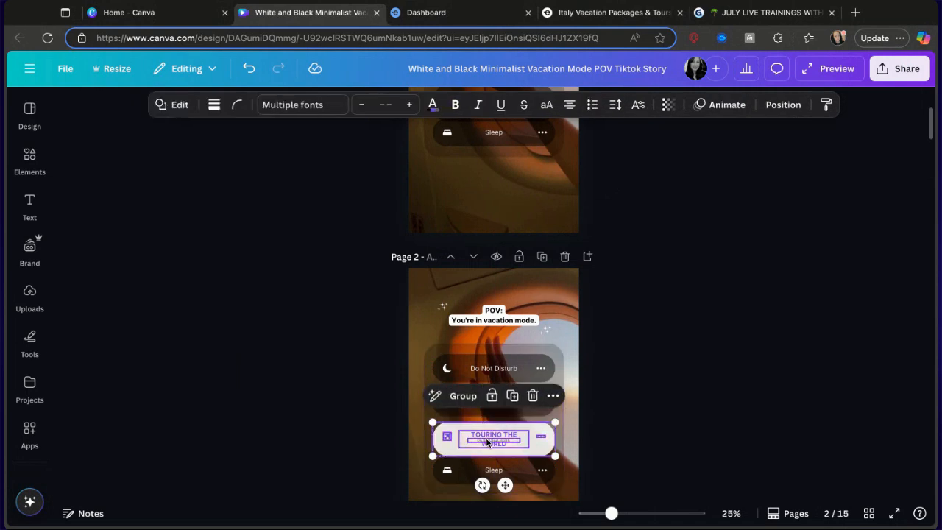
{"action": "left_click_drag", "start_coordinate": [487, 441], "coordinate": [487, 441]}
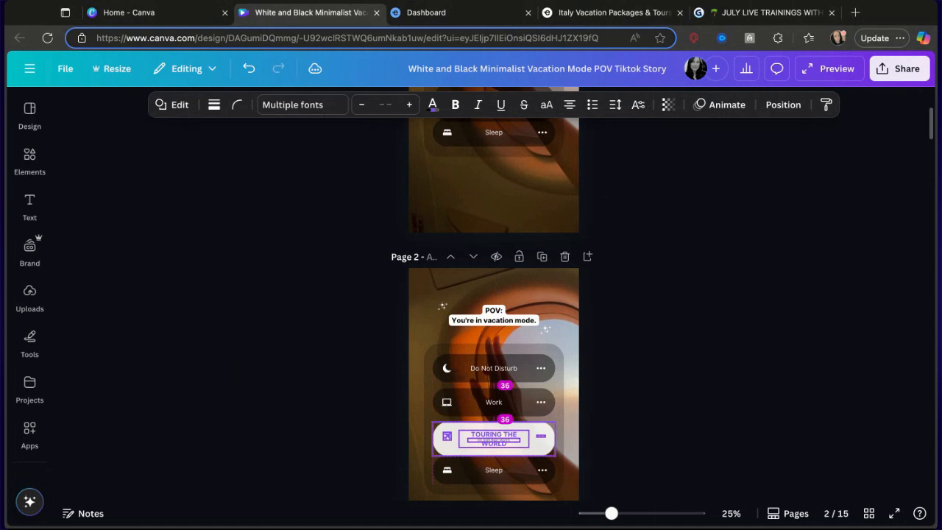
{"action": "left_click", "coordinate": [489, 419]}
{"action": "left_click", "coordinate": [489, 442]}
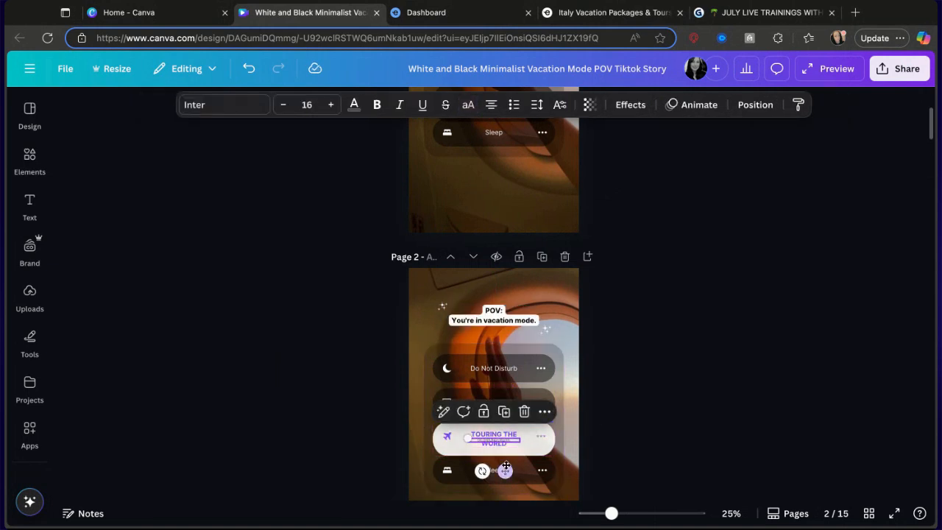
{"action": "left_click_drag", "start_coordinate": [505, 470], "coordinate": [505, 474]}
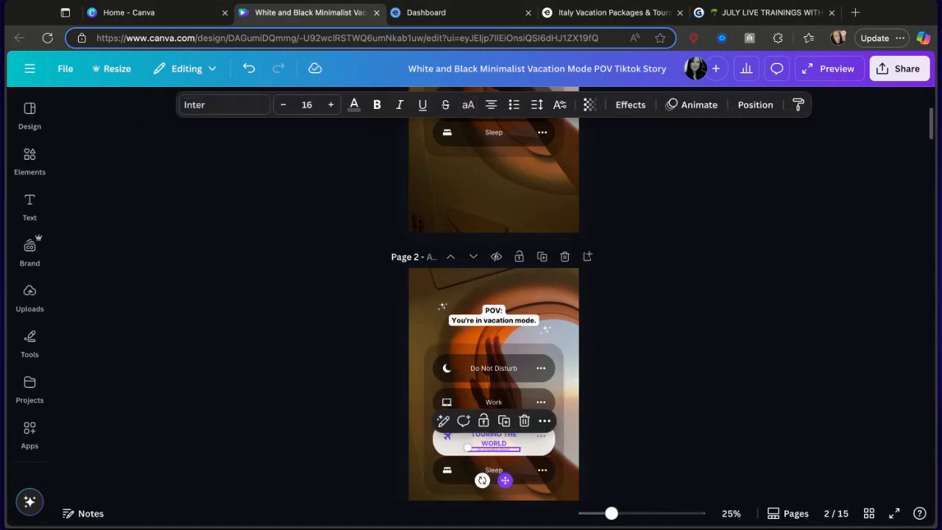
{"action": "left_click", "coordinate": [502, 440]}
{"action": "left_click_drag", "start_coordinate": [502, 440], "coordinate": [502, 449]}
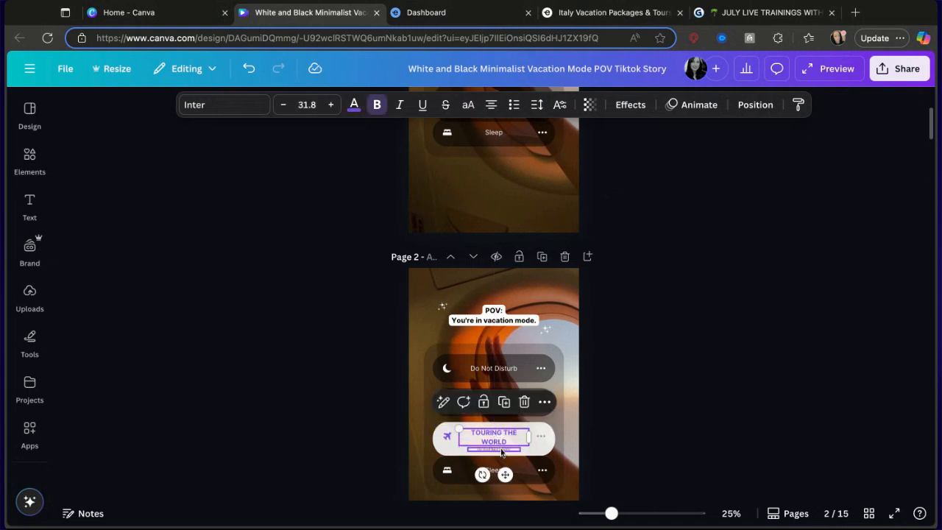
{"action": "left_click", "coordinate": [578, 466]}
Replace the word vacation with TOUR in the POV caption on page 2.
{"action": "left_click", "coordinate": [514, 320]}
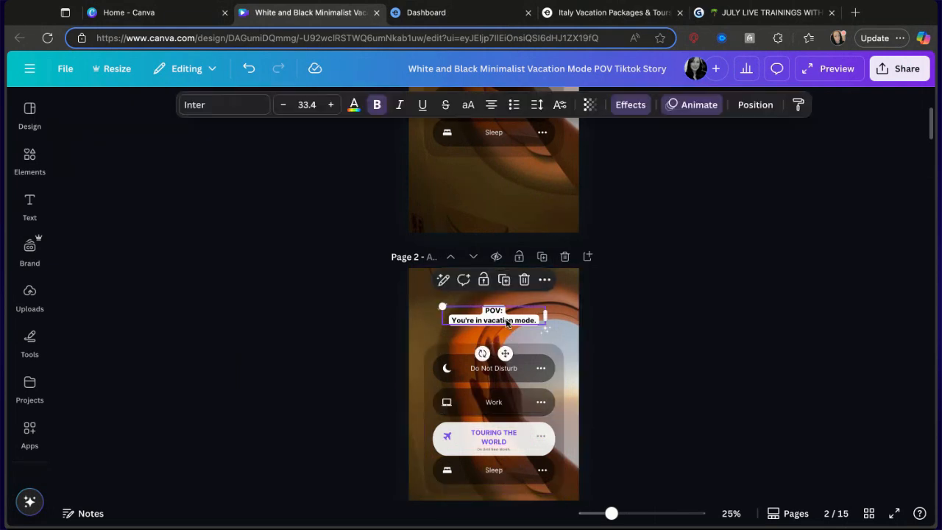
{"action": "left_click_drag", "start_coordinate": [514, 320], "coordinate": [483, 320]}
{"action": "left_click", "coordinate": [501, 318]}
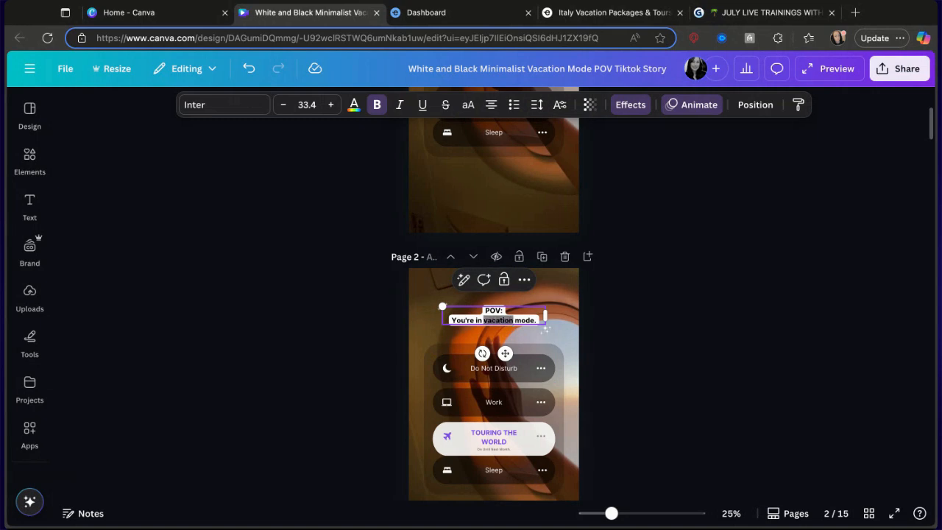
{"action": "type", "text": "TOUR"}
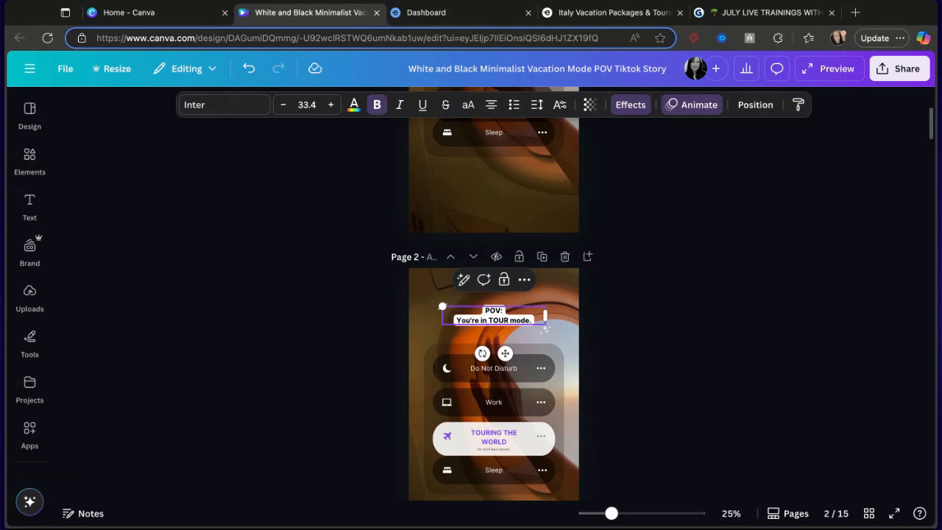
Scroll through the template's pages to review the video clips.
{"action": "scroll", "coordinate": [515, 199], "scroll_direction": "up", "scroll_amount": 3}
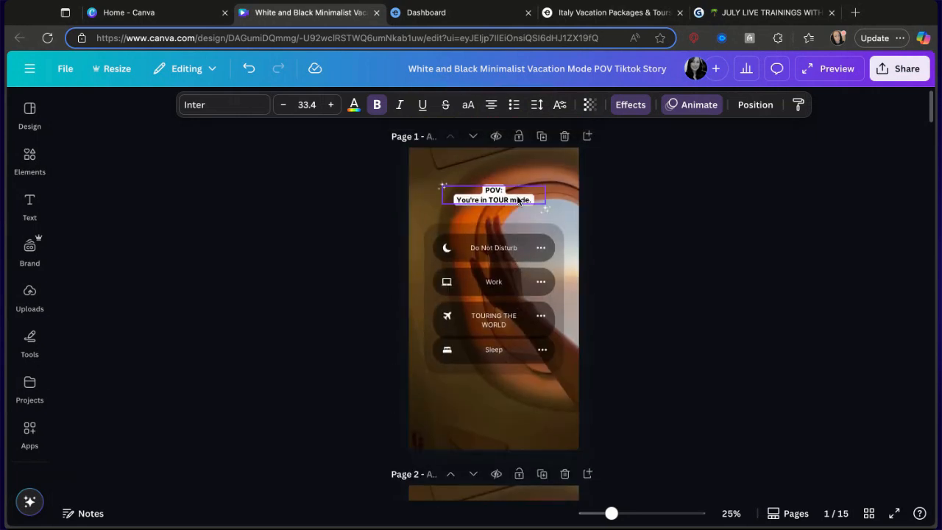
{"action": "scroll", "coordinate": [484, 353], "scroll_direction": "down", "scroll_amount": 2}
{"action": "scroll", "coordinate": [463, 441], "scroll_direction": "down", "scroll_amount": 3}
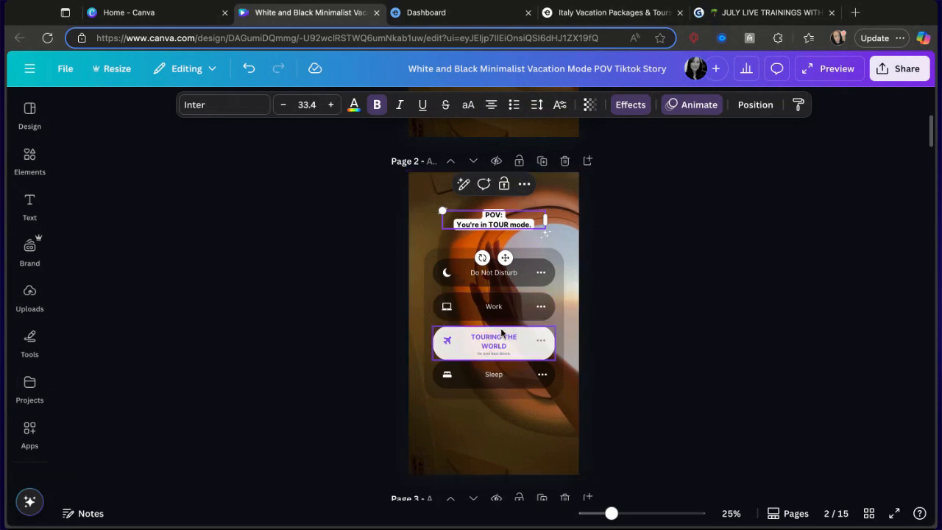
{"action": "scroll", "coordinate": [501, 333], "scroll_direction": "down", "scroll_amount": 10}
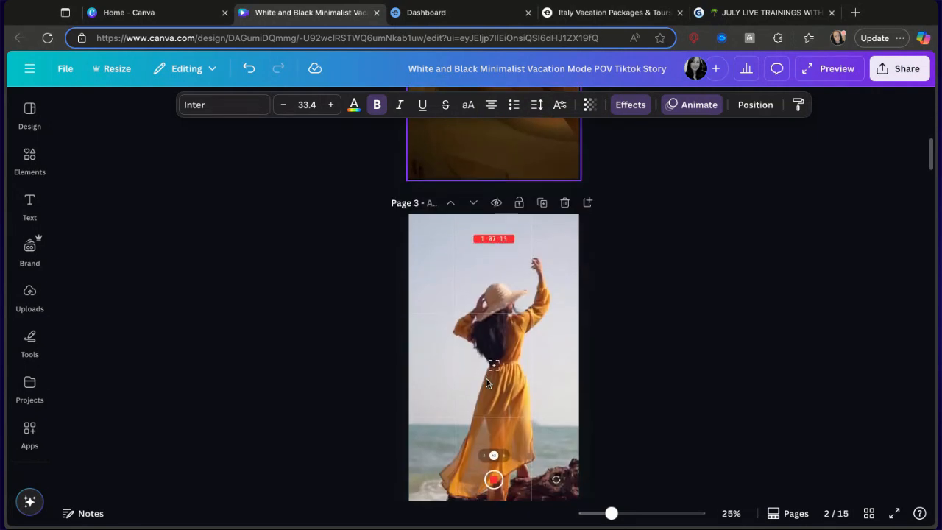
{"action": "scroll", "coordinate": [493, 309], "scroll_direction": "down", "scroll_amount": 20}
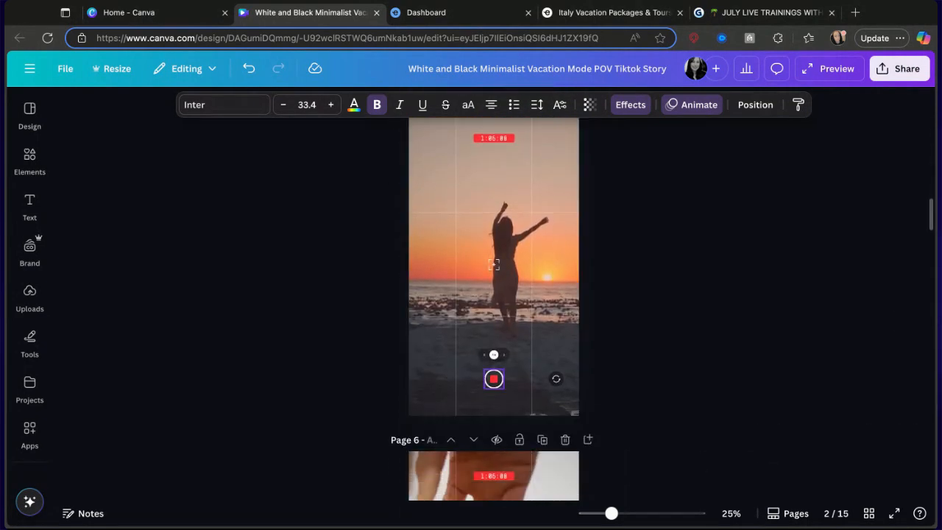
{"action": "scroll", "coordinate": [493, 309], "scroll_direction": "down", "scroll_amount": 2}
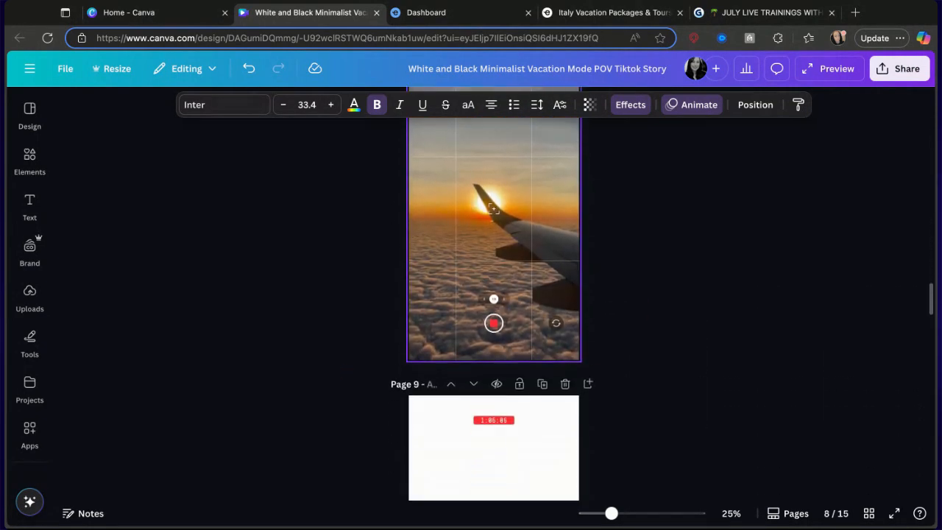
{"action": "scroll", "coordinate": [493, 309], "scroll_direction": "up", "scroll_amount": 2}
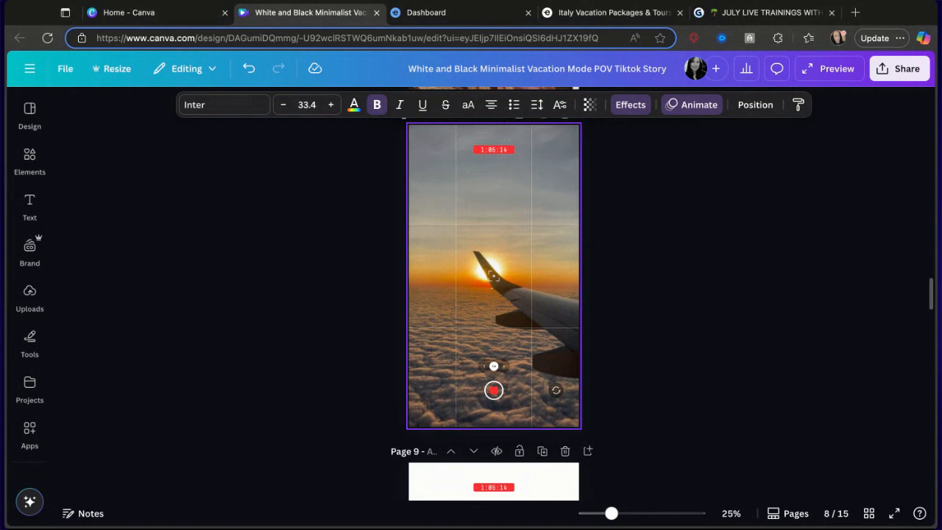
{"action": "scroll", "coordinate": [493, 281], "scroll_direction": "up", "scroll_amount": 5}
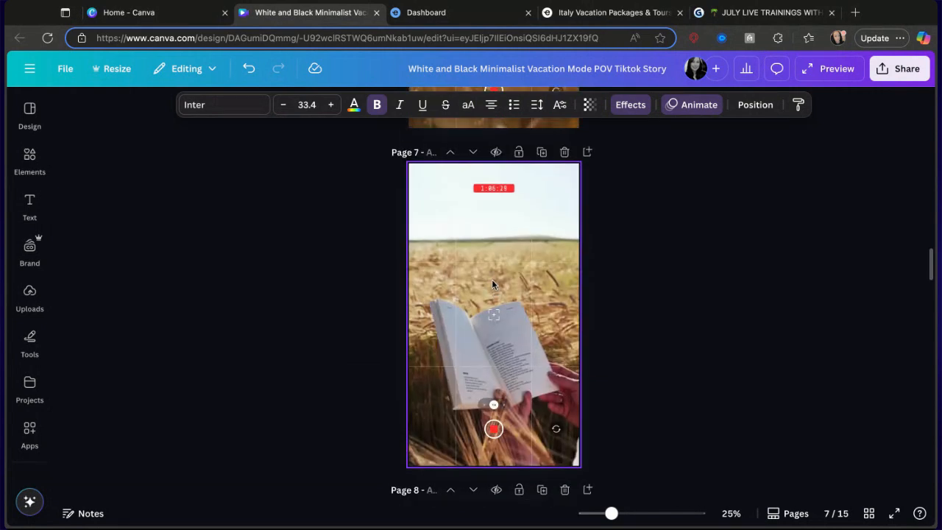
Open the edit options for the book-in-wheat-field video on page 7.
{"action": "left_click", "coordinate": [465, 299]}
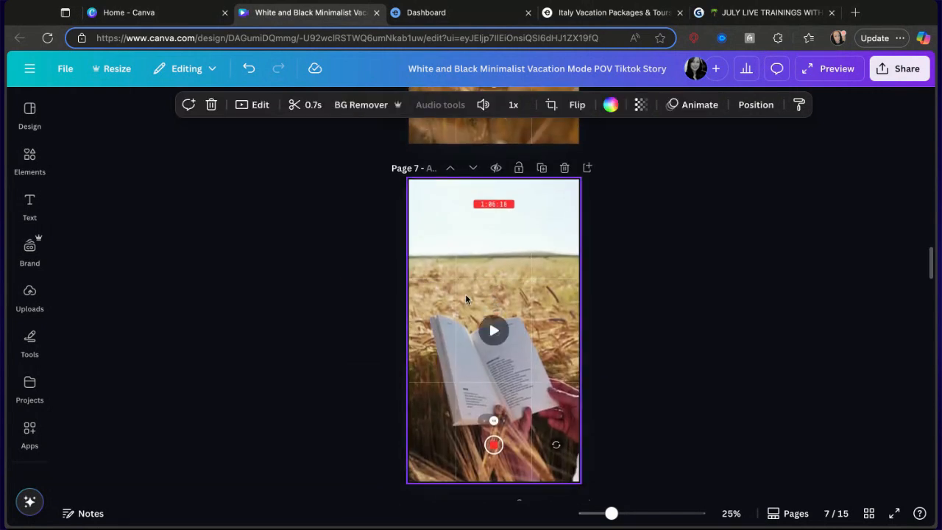
{"action": "left_click", "coordinate": [243, 106]}
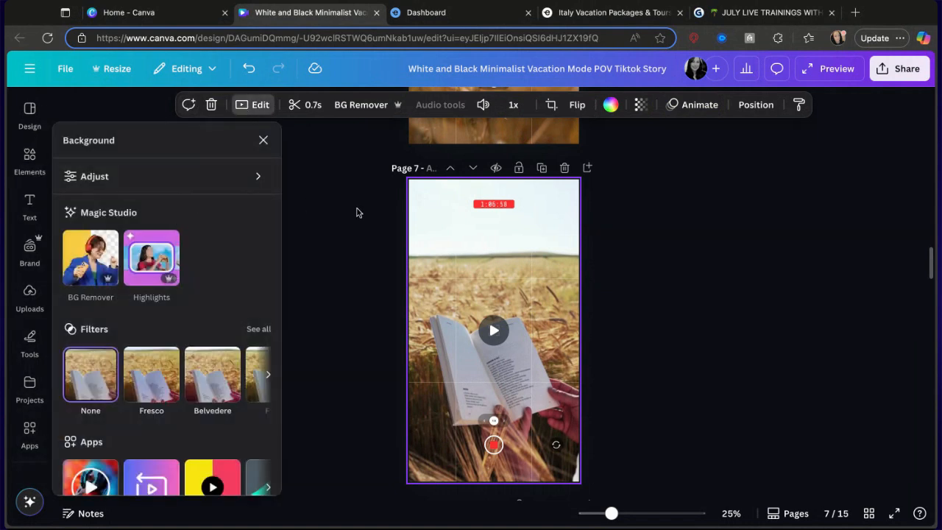
{"action": "mouse_move", "coordinate": [477, 240]}
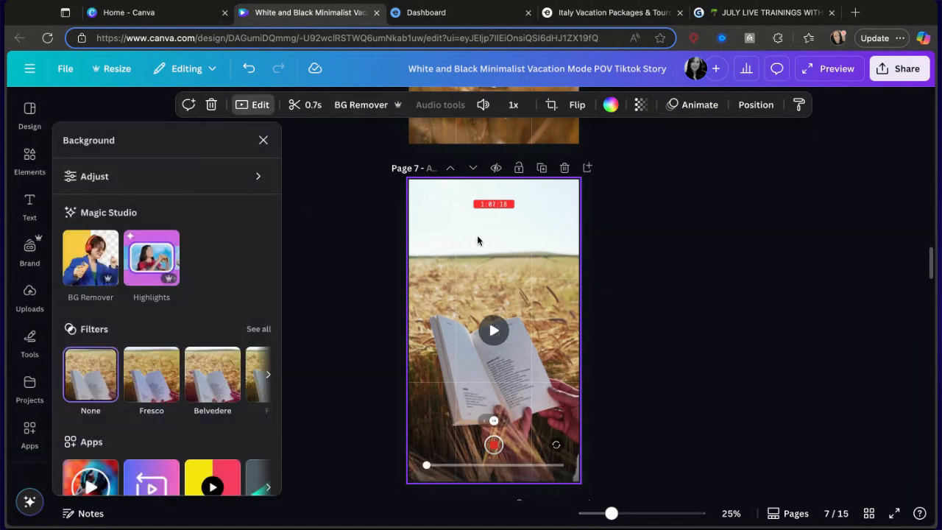
Add a blank page and move it up to become page 3, before the yellow-dress clip.
{"action": "scroll", "coordinate": [478, 240], "scroll_direction": "up", "scroll_amount": 1}
{"action": "scroll", "coordinate": [478, 241], "scroll_direction": "up", "scroll_amount": 10}
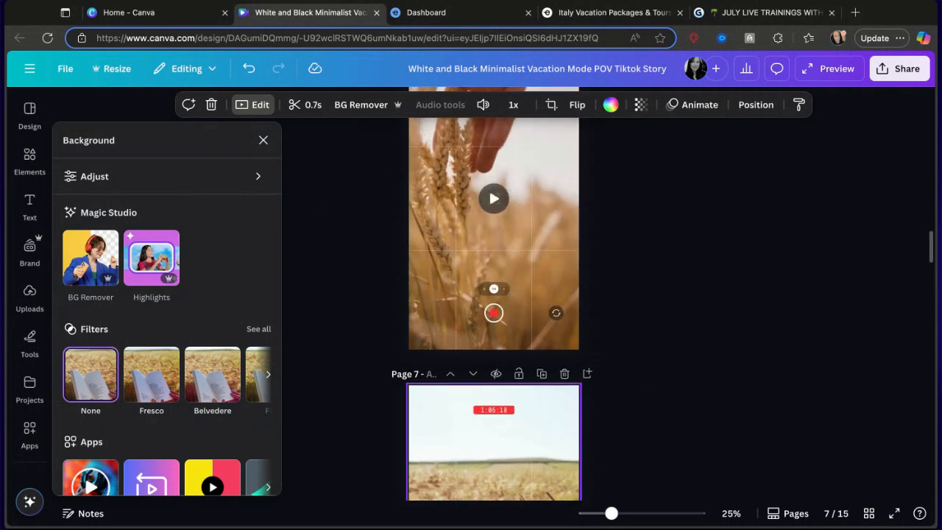
{"action": "scroll", "coordinate": [489, 294], "scroll_direction": "up", "scroll_amount": 15}
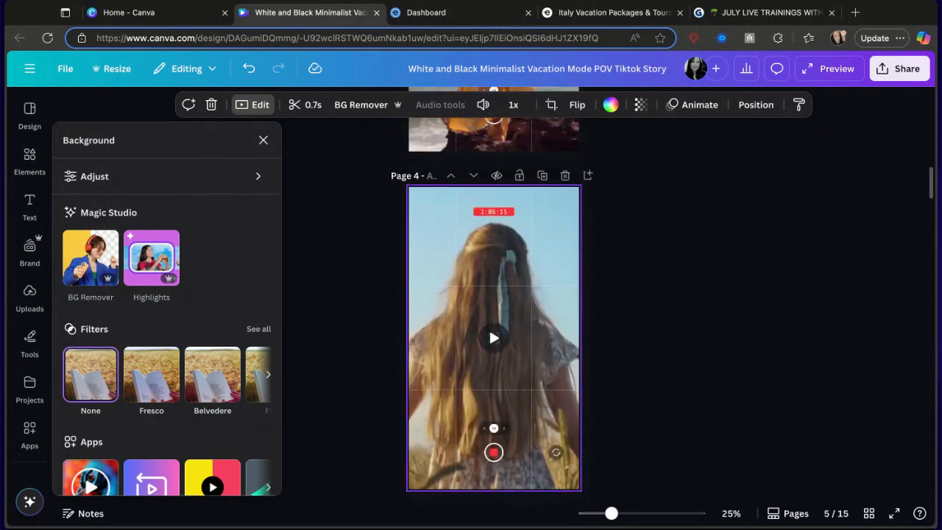
{"action": "scroll", "coordinate": [495, 240], "scroll_direction": "up", "scroll_amount": 4}
{"action": "scroll", "coordinate": [500, 221], "scroll_direction": "down", "scroll_amount": 3}
{"action": "scroll", "coordinate": [519, 270], "scroll_direction": "up", "scroll_amount": 1}
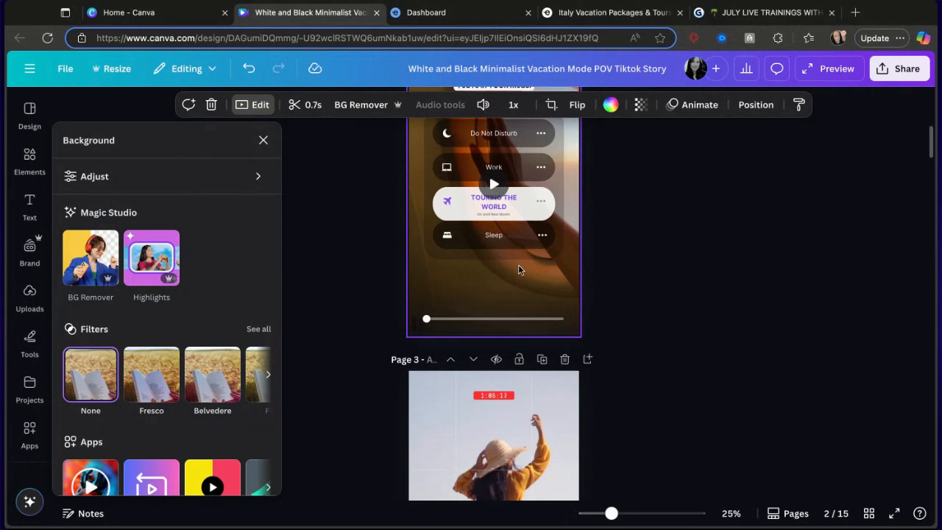
{"action": "left_click", "coordinate": [588, 360]}
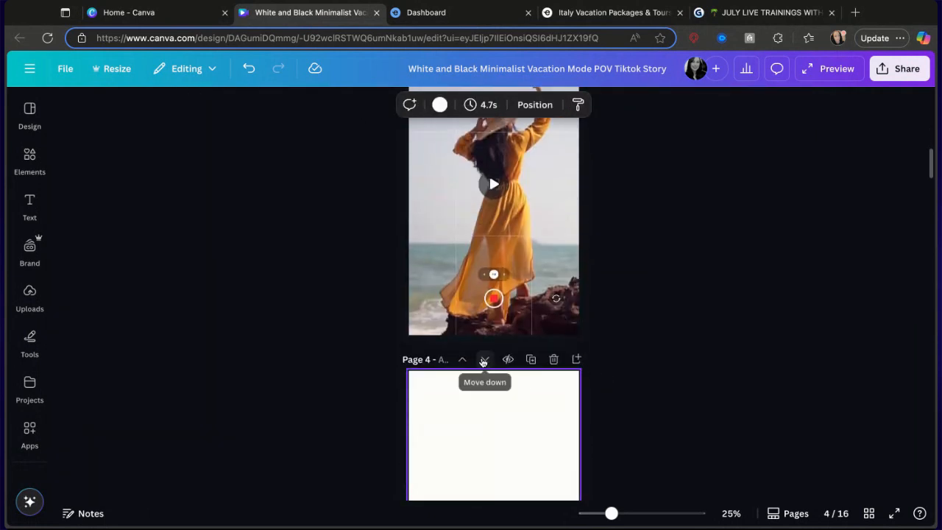
{"action": "left_click", "coordinate": [464, 364]}
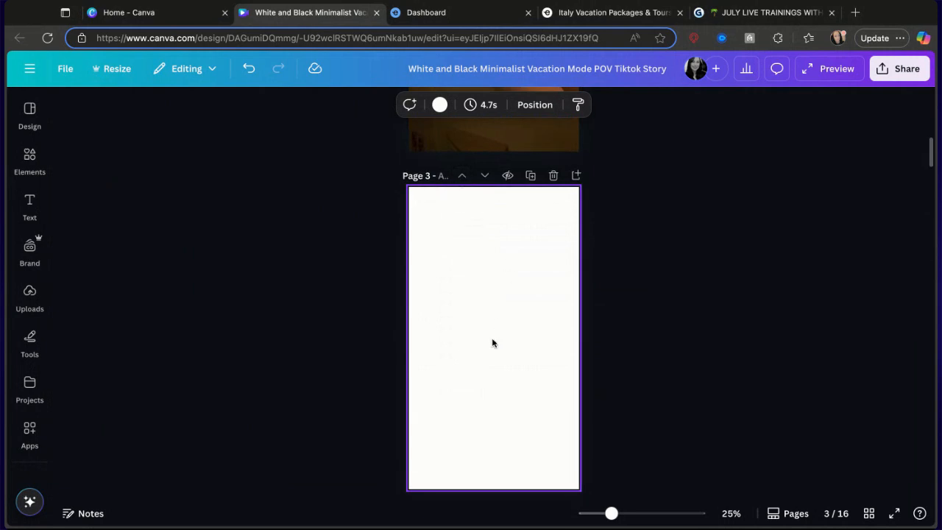
Add another blank page and place it as page 5, ahead of the long-haired girl clip.
{"action": "scroll", "coordinate": [484, 355], "scroll_direction": "down", "scroll_amount": 6}
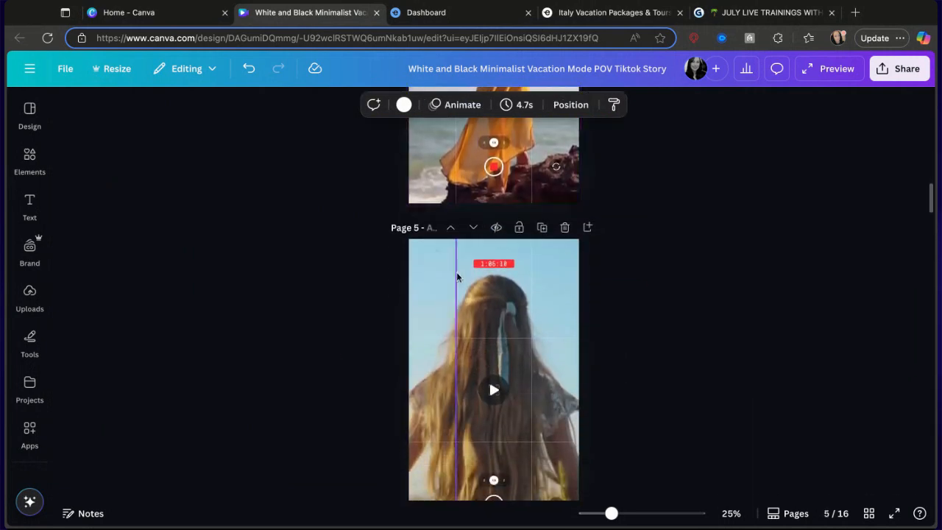
{"action": "left_click", "coordinate": [587, 228]}
{"action": "scroll", "coordinate": [526, 287], "scroll_direction": "up", "scroll_amount": 3}
{"action": "scroll", "coordinate": [526, 287], "scroll_direction": "up", "scroll_amount": 4}
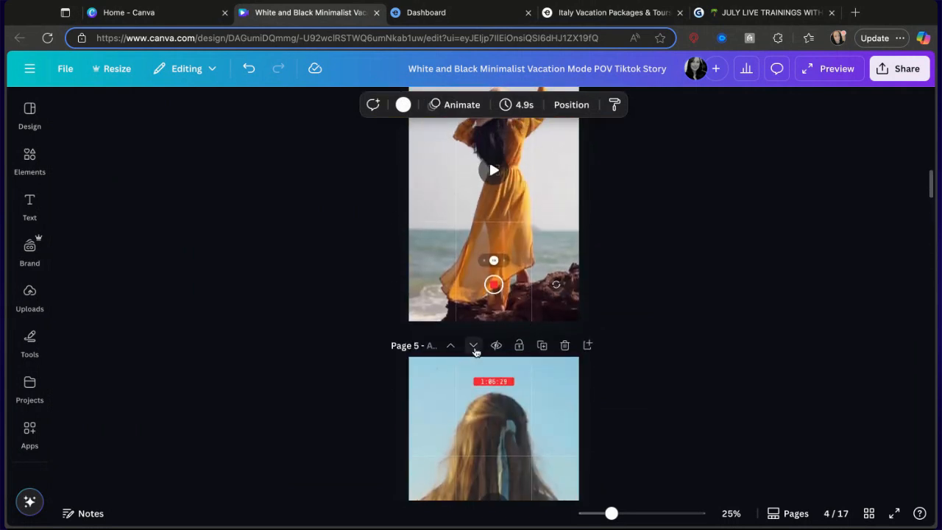
{"action": "left_click", "coordinate": [476, 348]}
Add a blank page and move it up to page 7, ahead of the sunset beach clip.
{"action": "scroll", "coordinate": [476, 352], "scroll_direction": "down", "scroll_amount": 7}
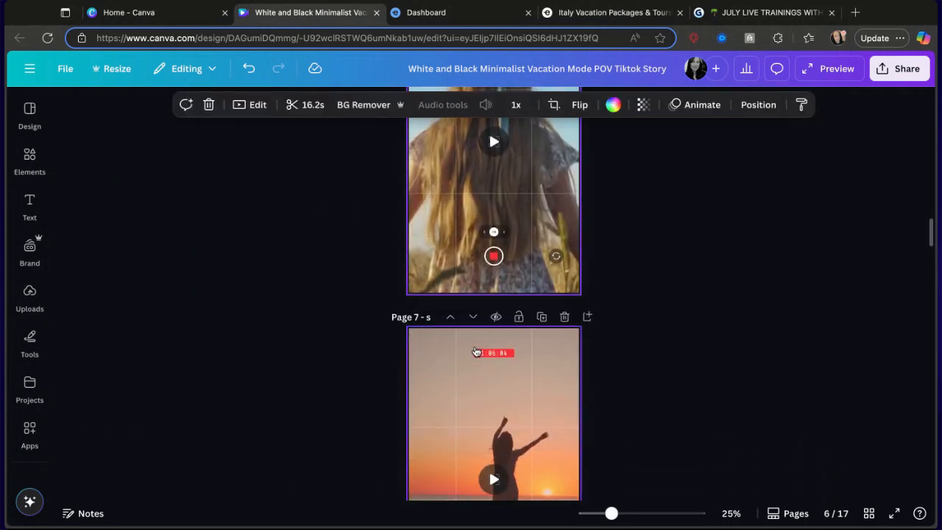
{"action": "scroll", "coordinate": [473, 310], "scroll_direction": "down", "scroll_amount": 1}
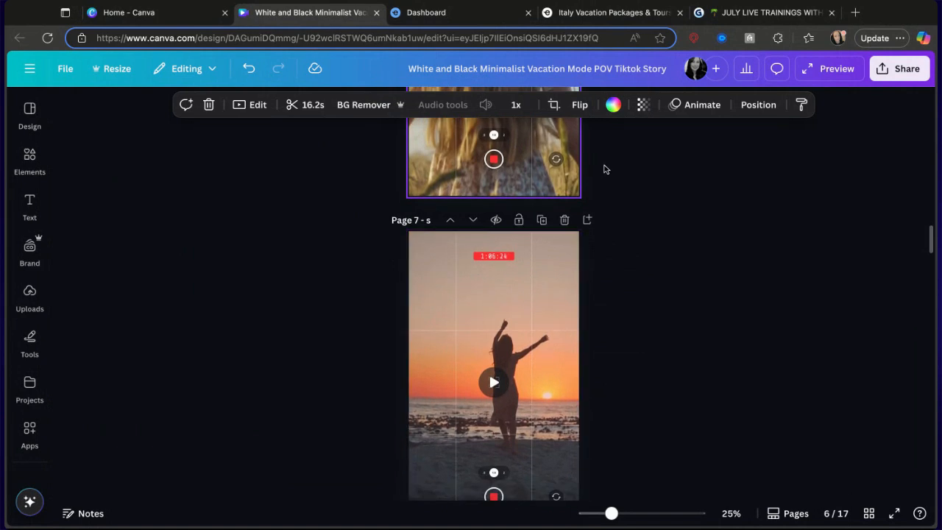
{"action": "left_click", "coordinate": [587, 219]}
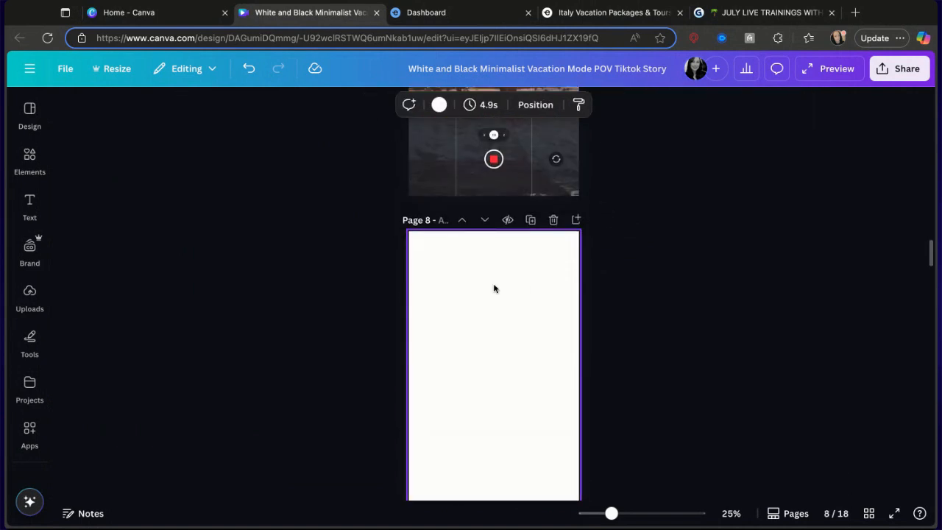
{"action": "left_click", "coordinate": [461, 219]}
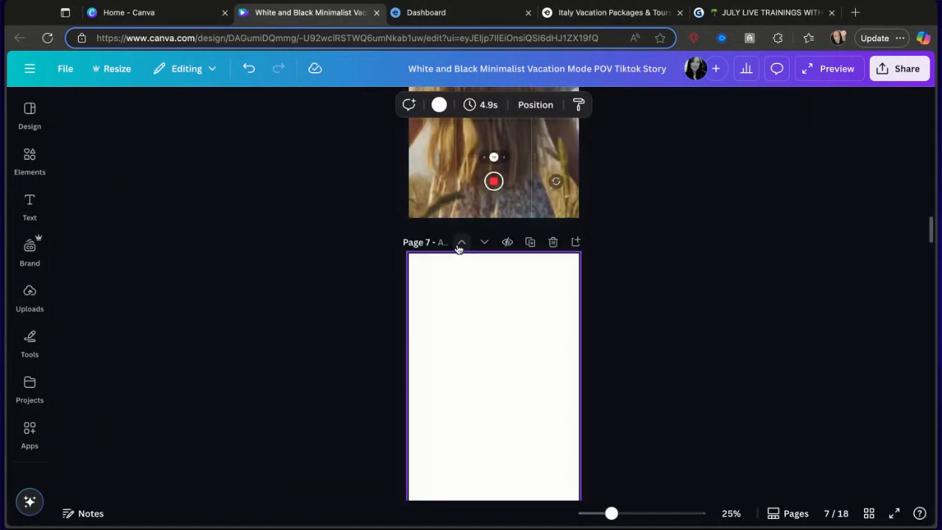
Delete the book-in-wheat-field page 10.
{"action": "scroll", "coordinate": [444, 320], "scroll_direction": "down", "scroll_amount": 10}
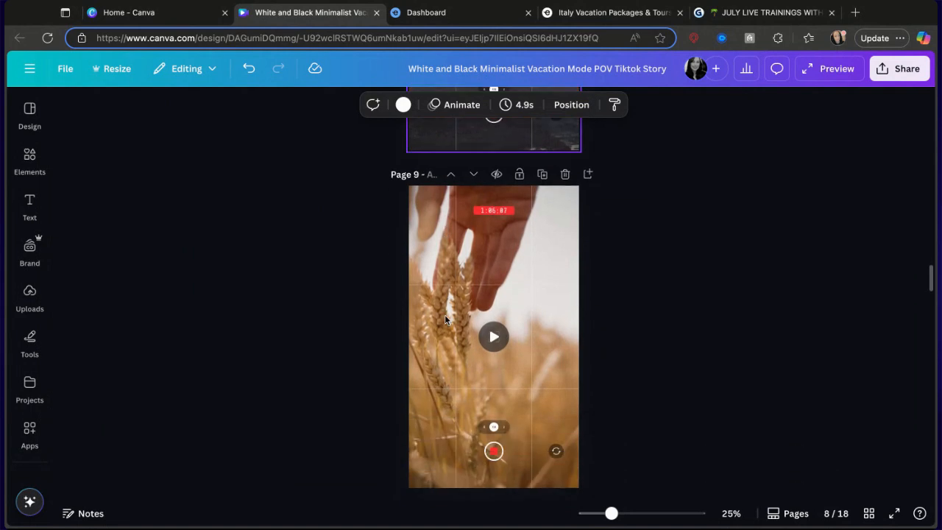
{"action": "scroll", "coordinate": [483, 324], "scroll_direction": "down", "scroll_amount": 10}
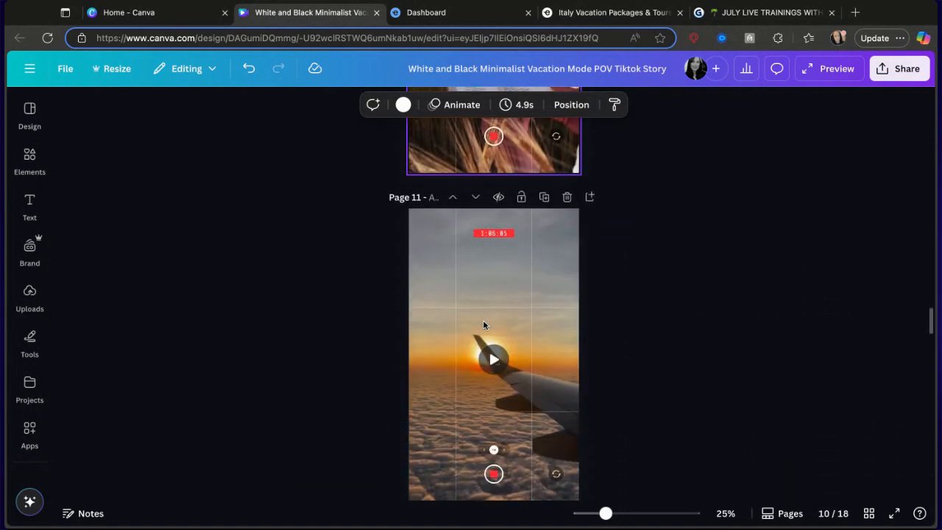
{"action": "scroll", "coordinate": [475, 402], "scroll_direction": "up", "scroll_amount": 1}
{"action": "scroll", "coordinate": [582, 233], "scroll_direction": "up", "scroll_amount": 4}
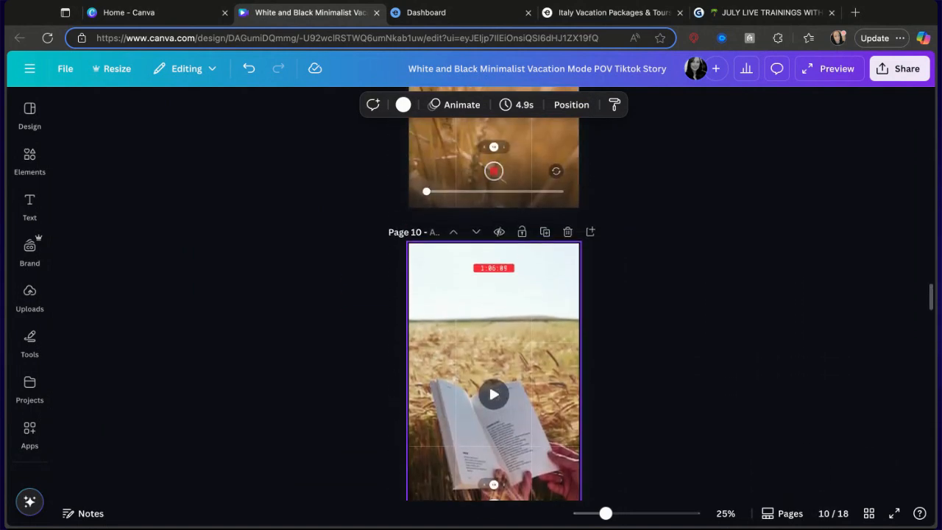
{"action": "left_click", "coordinate": [567, 249]}
{"action": "scroll", "coordinate": [567, 252], "scroll_direction": "up", "scroll_amount": 4}
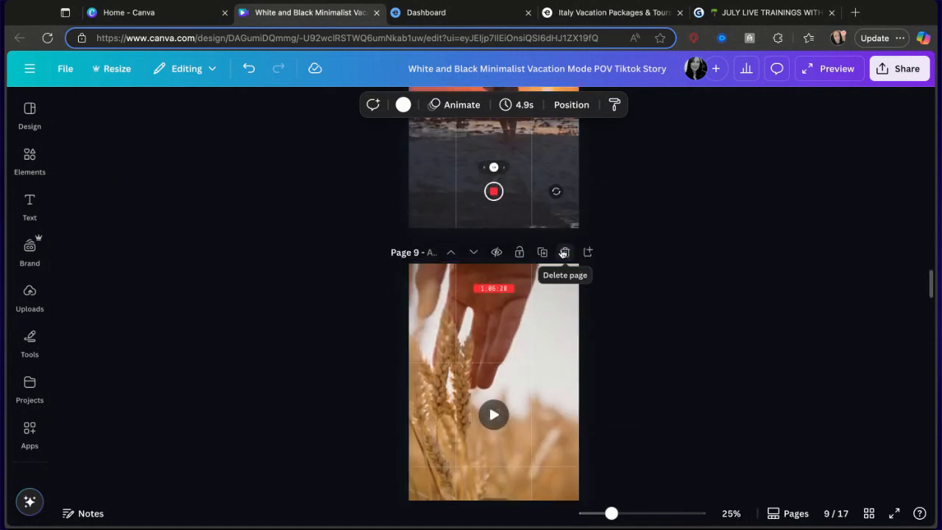
Delete page 9, the hand-in-wheat-field clip.
{"action": "left_click", "coordinate": [563, 252]}
Delete the blank page 10 that follows the airplane-wing clip.
{"action": "scroll", "coordinate": [521, 358], "scroll_direction": "up", "scroll_amount": 4}
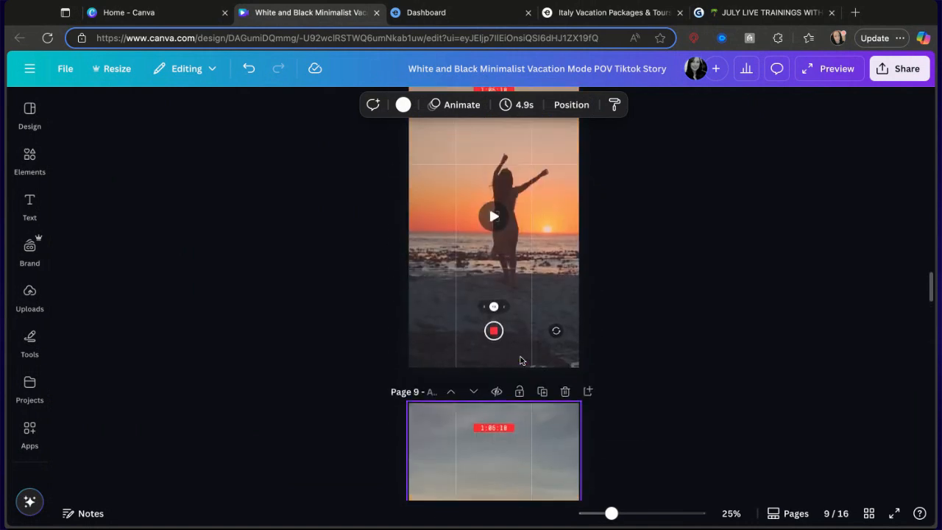
{"action": "scroll", "coordinate": [520, 359], "scroll_direction": "down", "scroll_amount": 4}
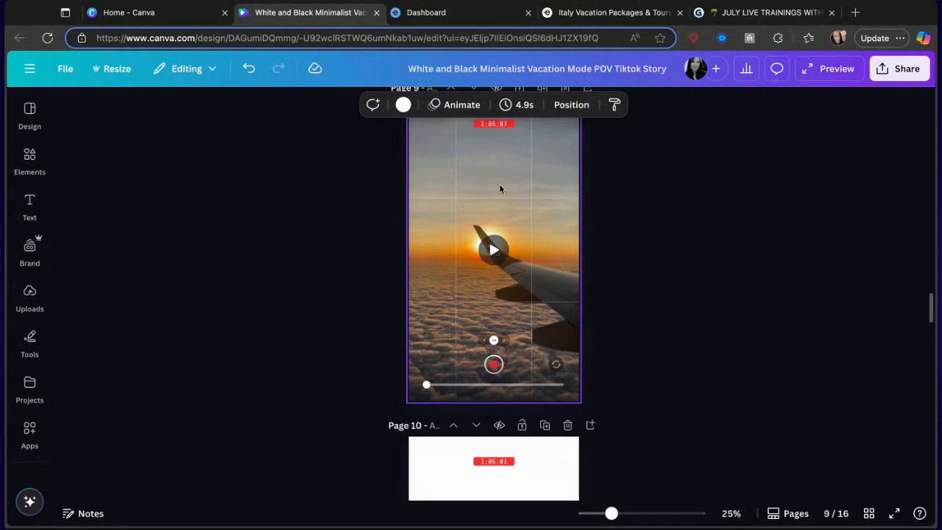
{"action": "scroll", "coordinate": [479, 328], "scroll_direction": "down", "scroll_amount": 6}
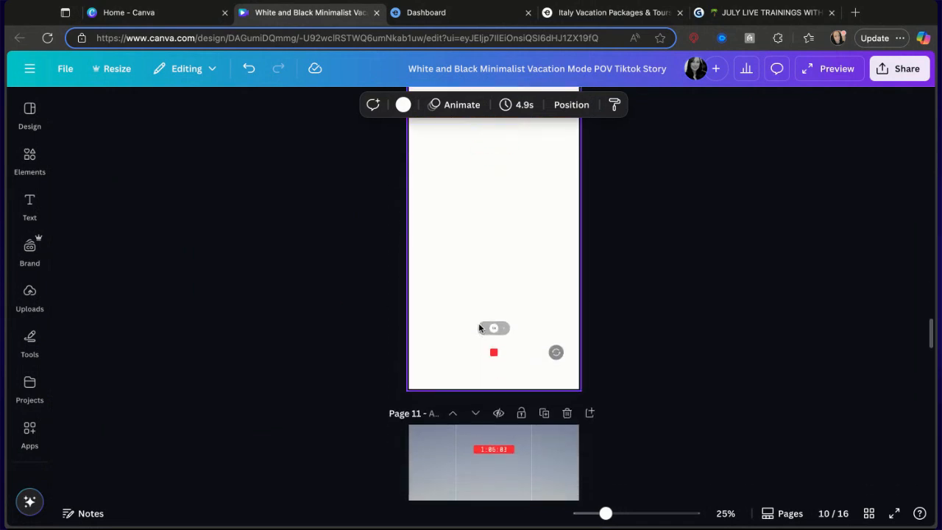
{"action": "scroll", "coordinate": [493, 368], "scroll_direction": "down", "scroll_amount": 2}
{"action": "scroll", "coordinate": [519, 286], "scroll_direction": "up", "scroll_amount": 1}
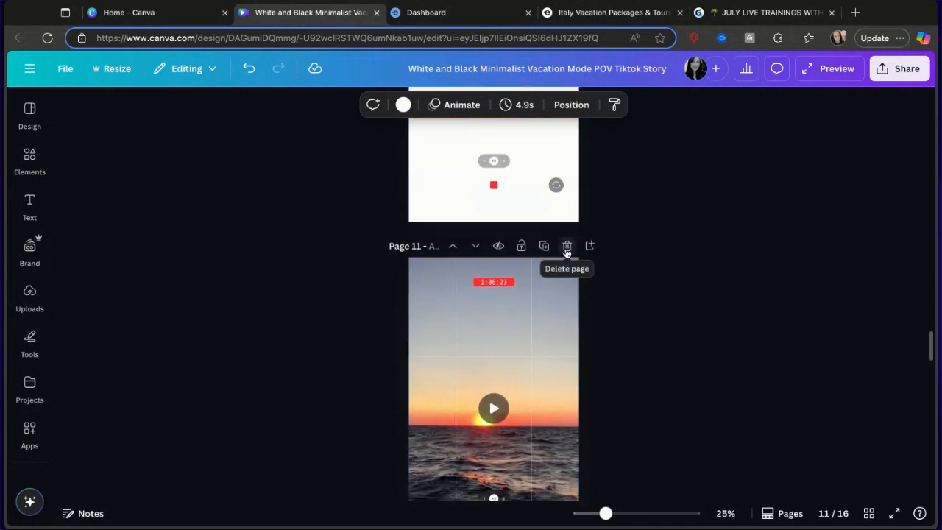
{"action": "scroll", "coordinate": [561, 254], "scroll_direction": "up", "scroll_amount": 3}
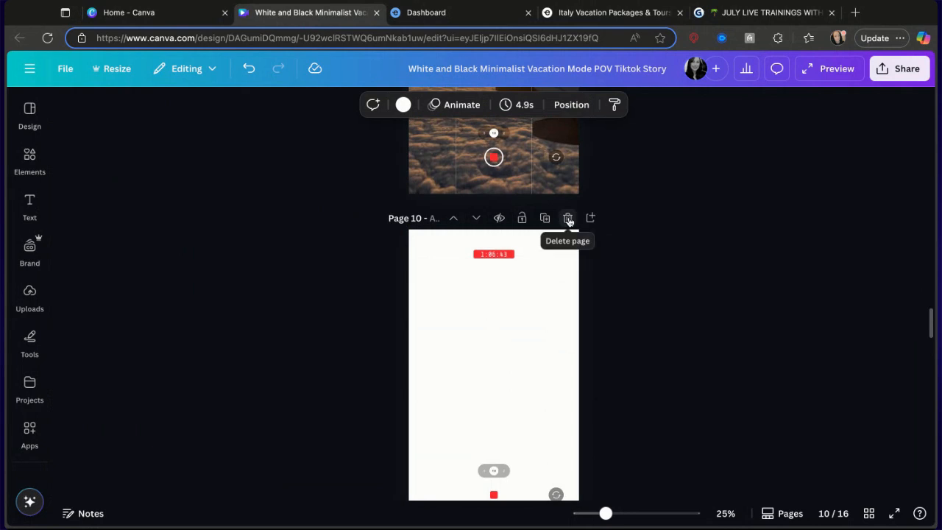
{"action": "left_click", "coordinate": [567, 218]}
Delete page 13, the legs-in-pool clip.
{"action": "scroll", "coordinate": [538, 343], "scroll_direction": "down", "scroll_amount": 5}
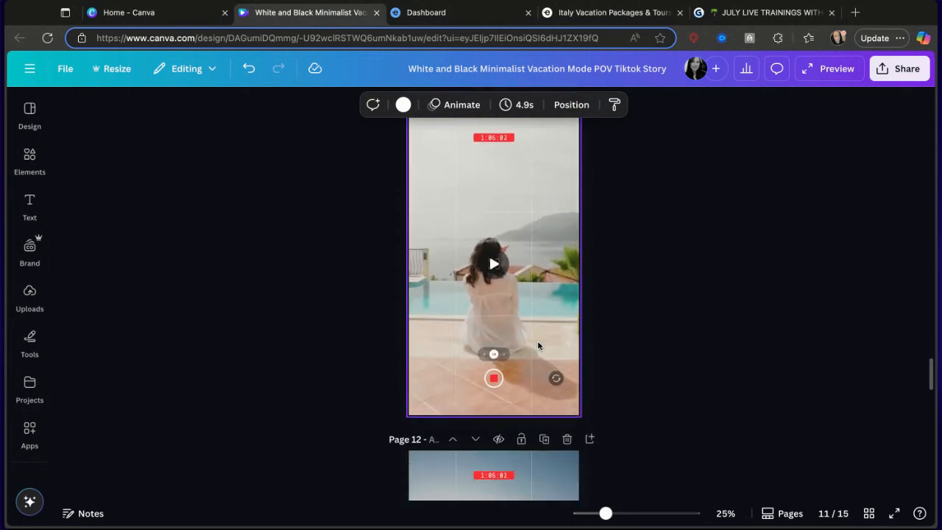
{"action": "scroll", "coordinate": [538, 343], "scroll_direction": "up", "scroll_amount": 1}
{"action": "scroll", "coordinate": [541, 268], "scroll_direction": "down", "scroll_amount": 5}
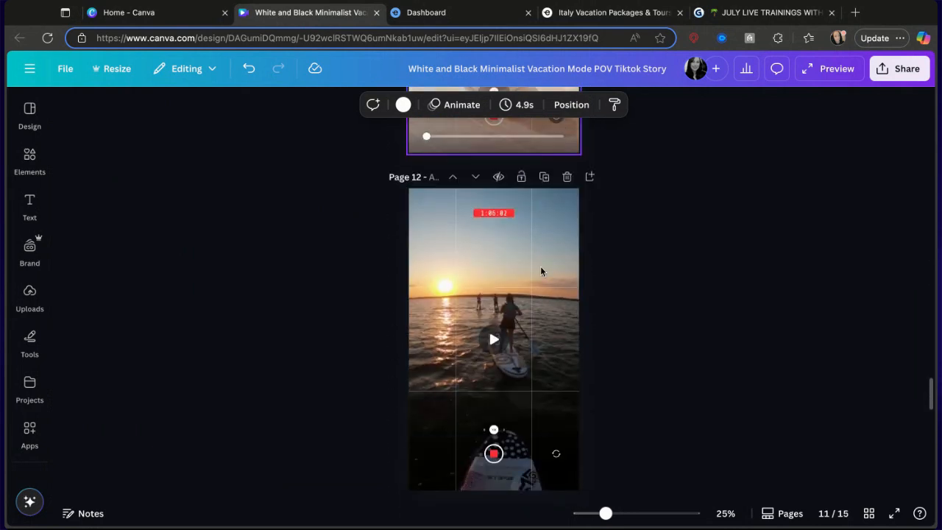
{"action": "scroll", "coordinate": [542, 269], "scroll_direction": "down", "scroll_amount": 5}
{"action": "scroll", "coordinate": [544, 265], "scroll_direction": "up", "scroll_amount": 2}
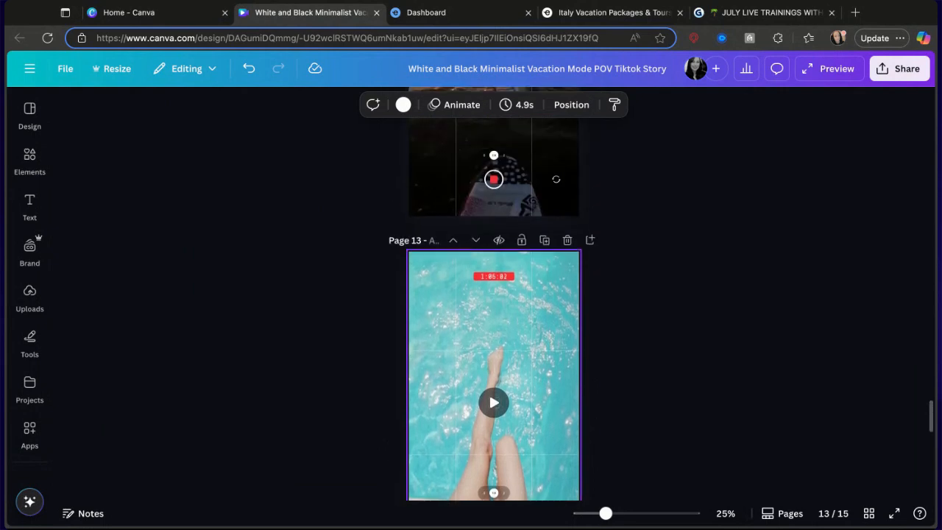
{"action": "left_click", "coordinate": [565, 242]}
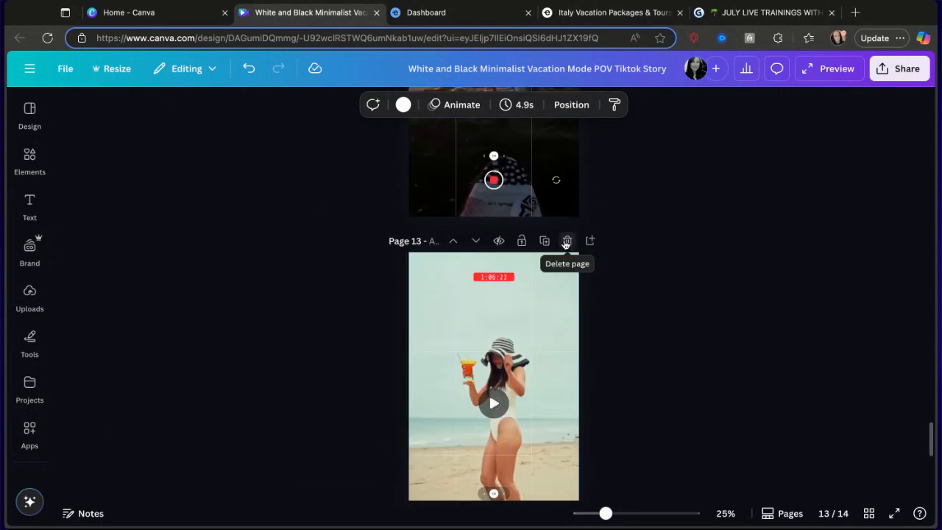
Delete page 13, the beach cocktail clip.
{"action": "scroll", "coordinate": [543, 326], "scroll_direction": "down", "scroll_amount": 5}
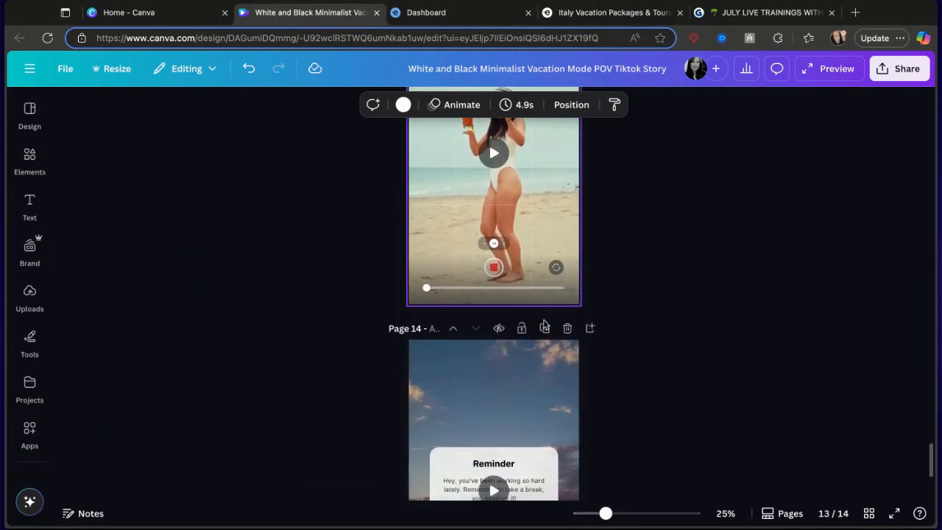
{"action": "scroll", "coordinate": [544, 324], "scroll_direction": "up", "scroll_amount": 5}
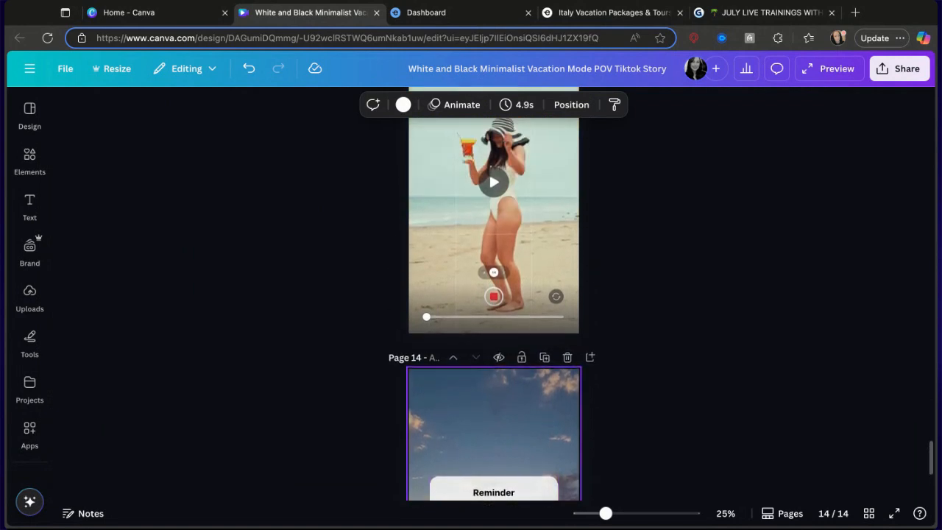
{"action": "scroll", "coordinate": [493, 294], "scroll_direction": "down", "scroll_amount": 5}
{"action": "scroll", "coordinate": [493, 294], "scroll_direction": "up", "scroll_amount": 5}
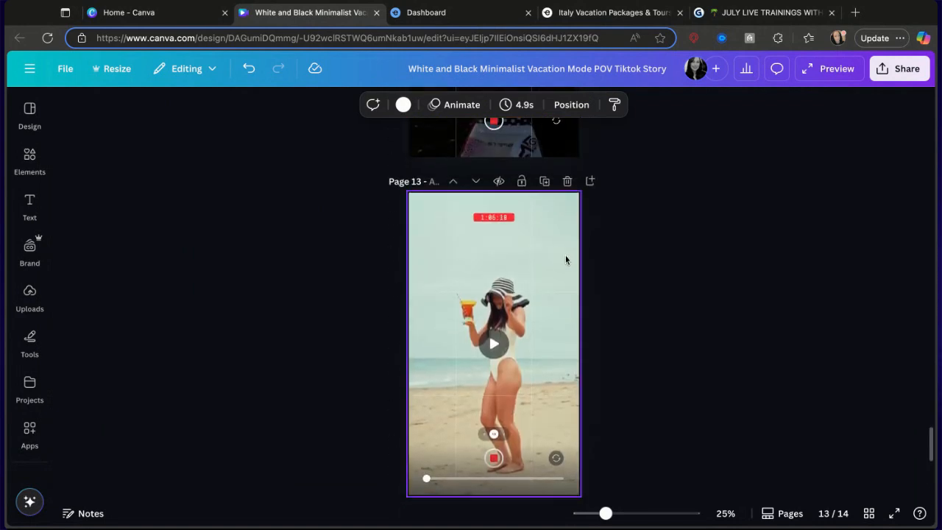
{"action": "left_click", "coordinate": [567, 181]}
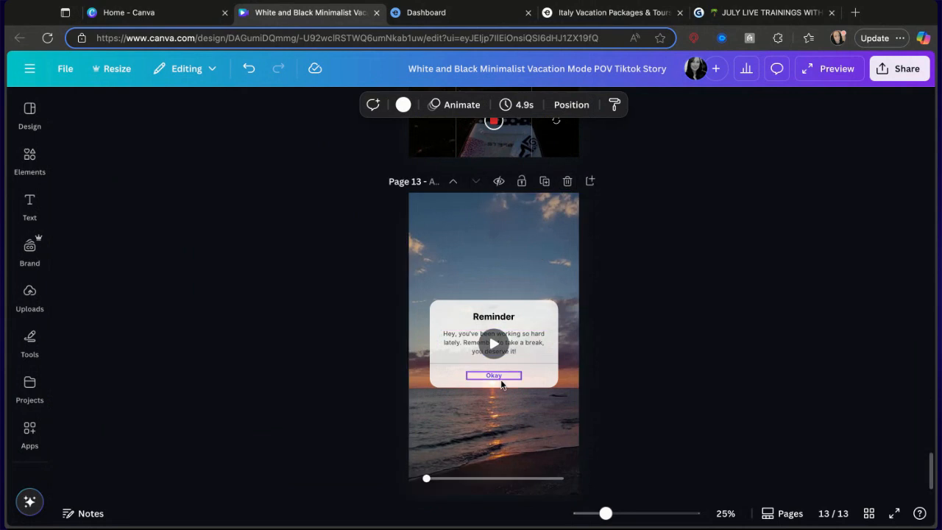
Move the Reminder sunset page up repeatedly until it becomes page 3.
{"action": "scroll", "coordinate": [493, 309], "scroll_direction": "up", "scroll_amount": 3}
{"action": "scroll", "coordinate": [500, 391], "scroll_direction": "down", "scroll_amount": 1}
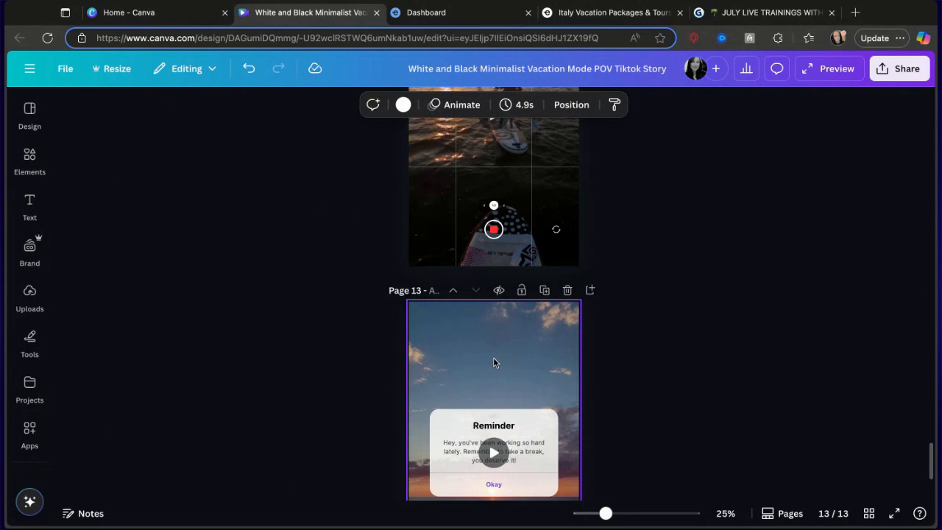
{"action": "left_click", "coordinate": [451, 291]}
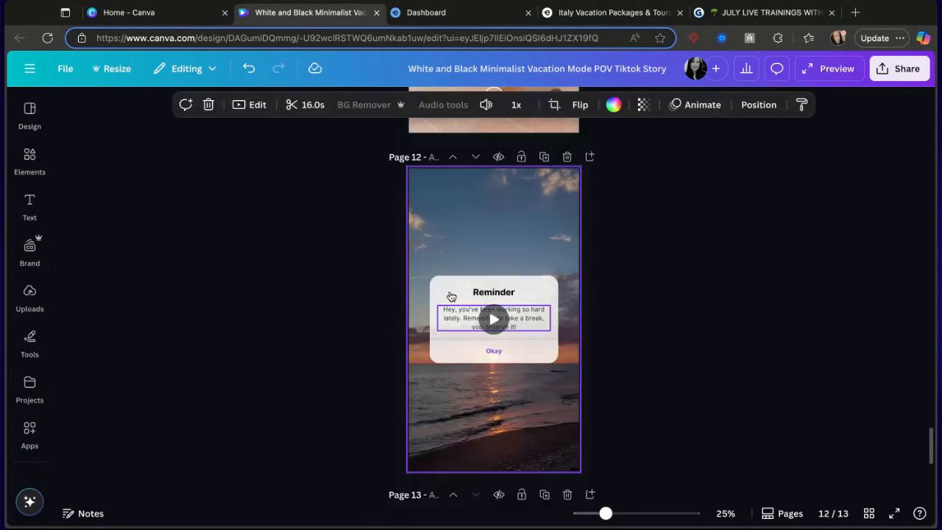
{"action": "left_click", "coordinate": [452, 291]}
{"action": "left_click", "coordinate": [452, 292]}
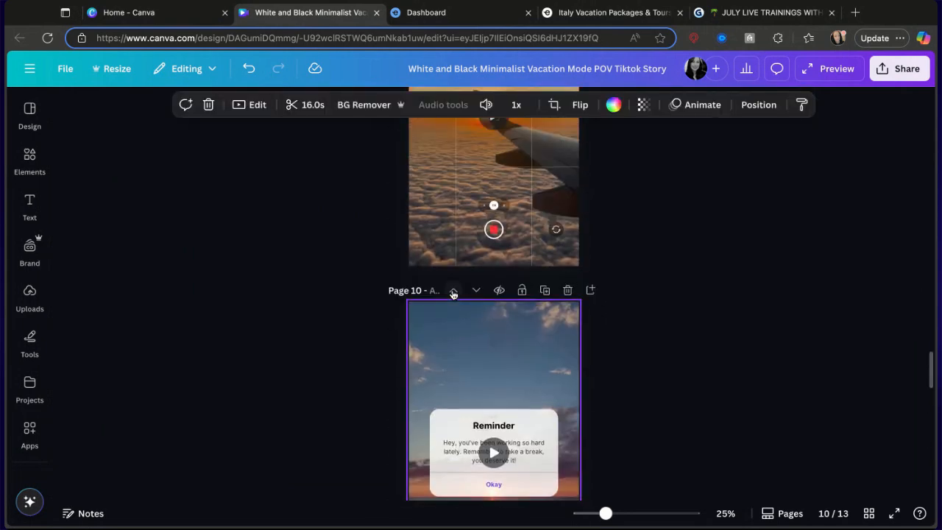
{"action": "left_click", "coordinate": [451, 292]}
{"action": "left_click", "coordinate": [451, 291]}
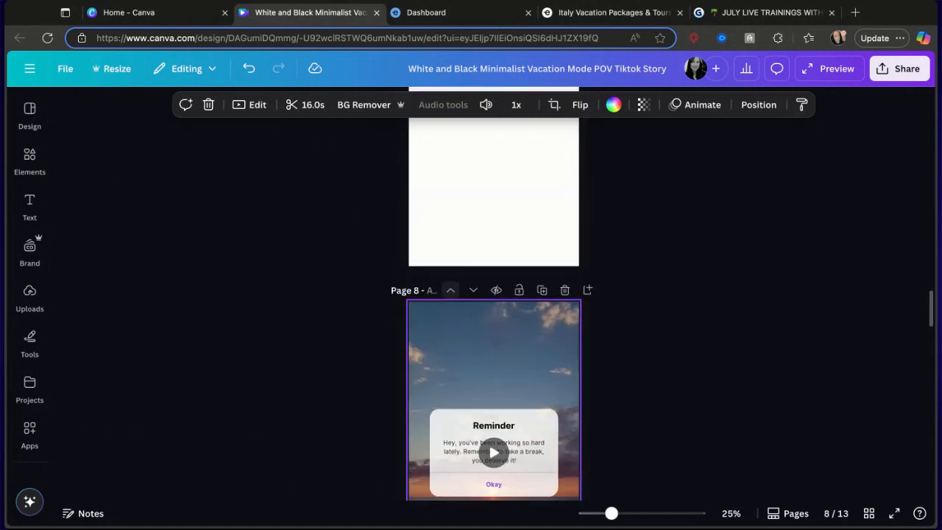
{"action": "left_click", "coordinate": [450, 292]}
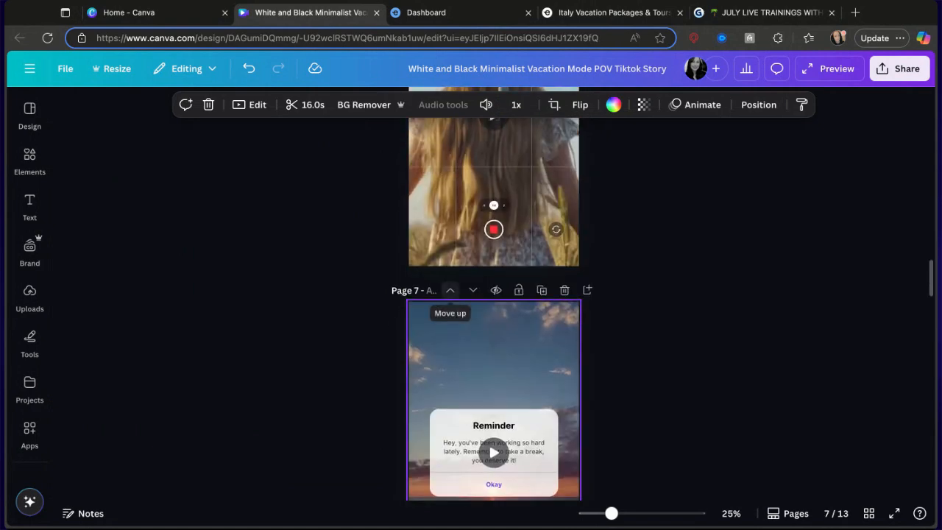
{"action": "left_click", "coordinate": [451, 291]}
{"action": "left_click", "coordinate": [451, 291]}
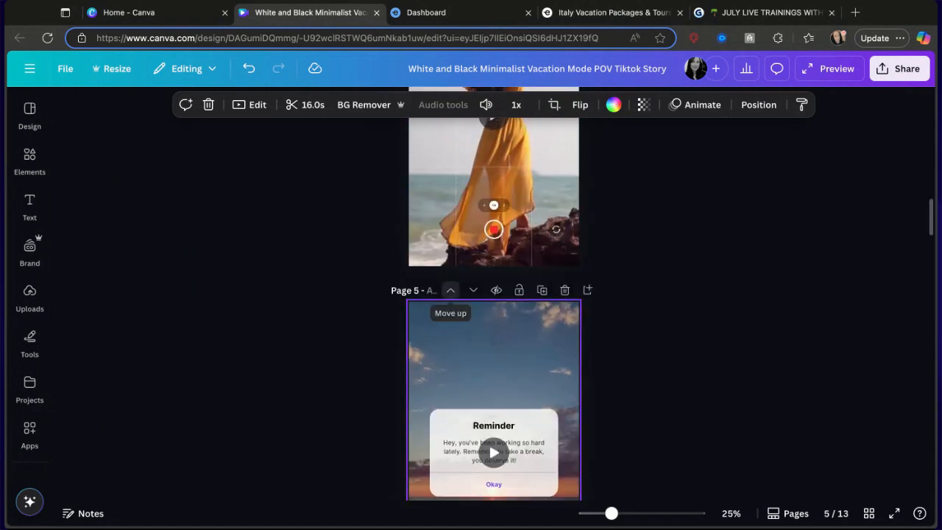
{"action": "left_click", "coordinate": [451, 291]}
{"action": "left_click", "coordinate": [451, 291]}
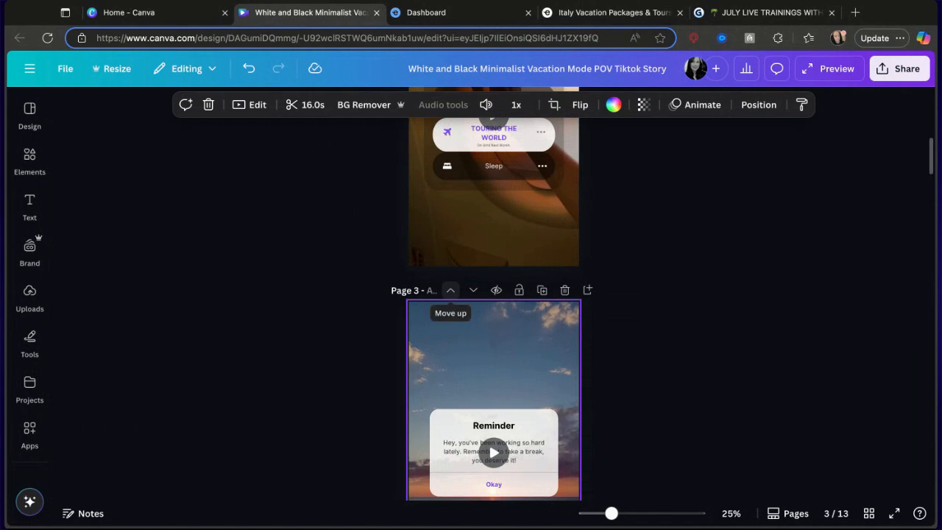
Search the elements library for click graphics.
{"action": "scroll", "coordinate": [452, 291], "scroll_direction": "down", "scroll_amount": 3}
{"action": "scroll", "coordinate": [452, 288], "scroll_direction": "up", "scroll_amount": 1}
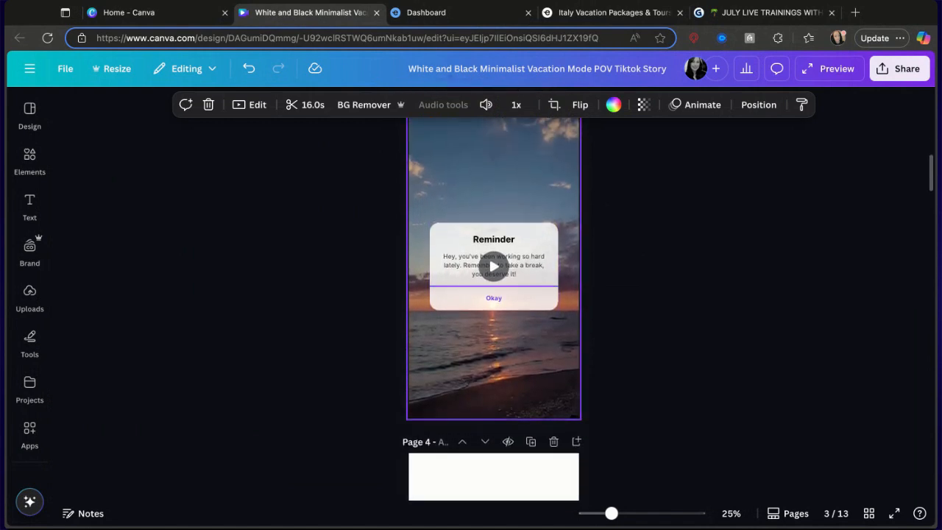
{"action": "scroll", "coordinate": [451, 288], "scroll_direction": "up", "scroll_amount": 9}
{"action": "scroll", "coordinate": [451, 289], "scroll_direction": "down", "scroll_amount": 5}
{"action": "scroll", "coordinate": [460, 256], "scroll_direction": "down", "scroll_amount": 4}
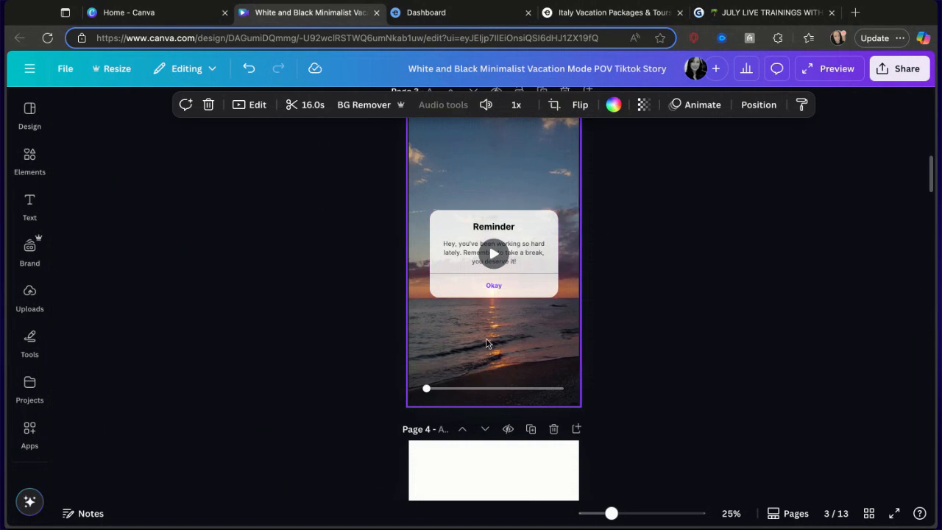
{"action": "scroll", "coordinate": [491, 341], "scroll_direction": "down", "scroll_amount": 2}
{"action": "scroll", "coordinate": [492, 341], "scroll_direction": "up", "scroll_amount": 1}
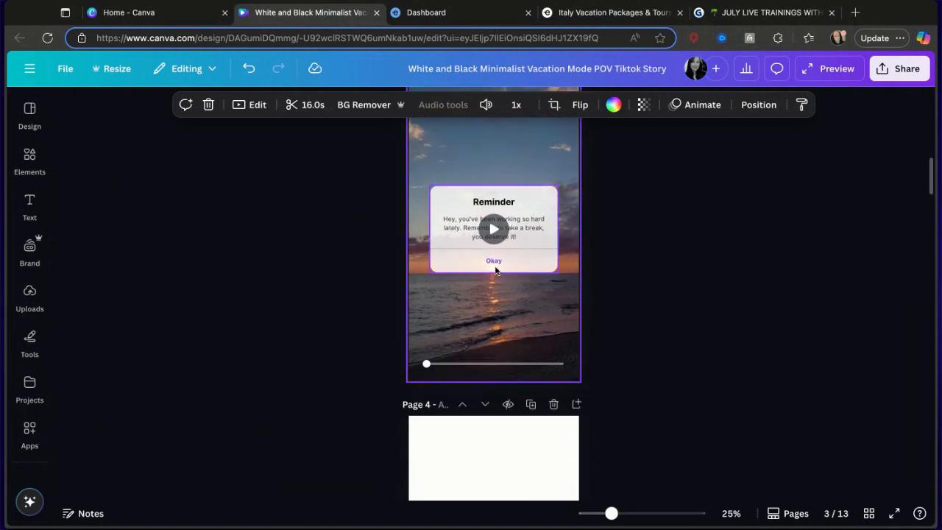
{"action": "left_click", "coordinate": [29, 156]}
{"action": "left_click", "coordinate": [102, 108]}
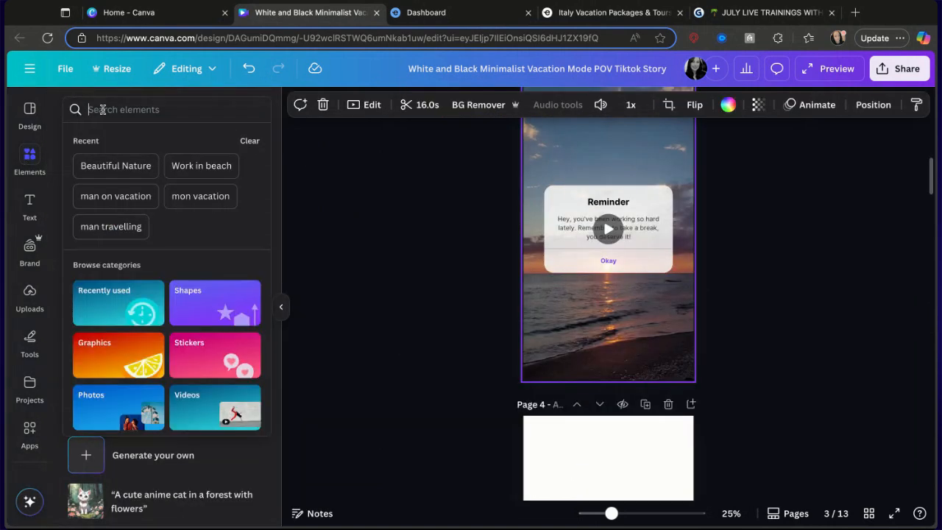
{"action": "type", "text": "click"}
{"action": "key", "text": "Return"}
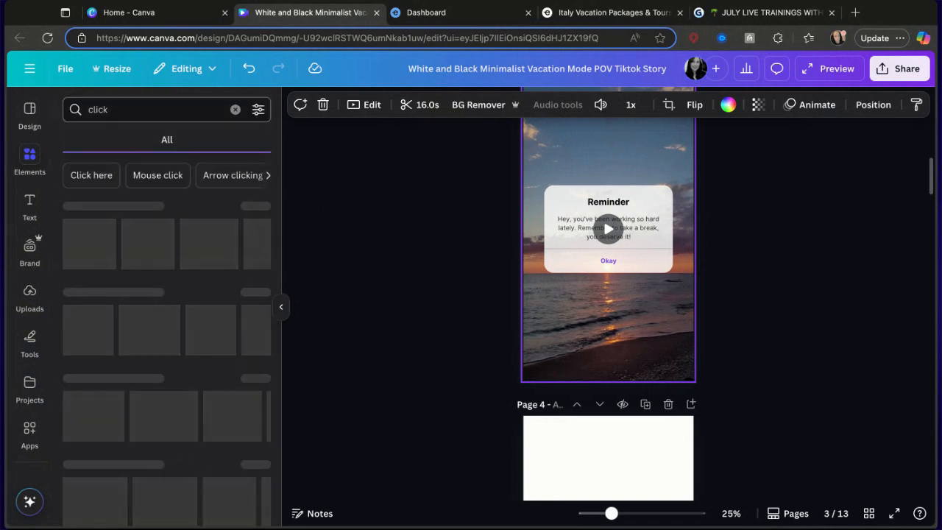
{"action": "left_click", "coordinate": [254, 253]}
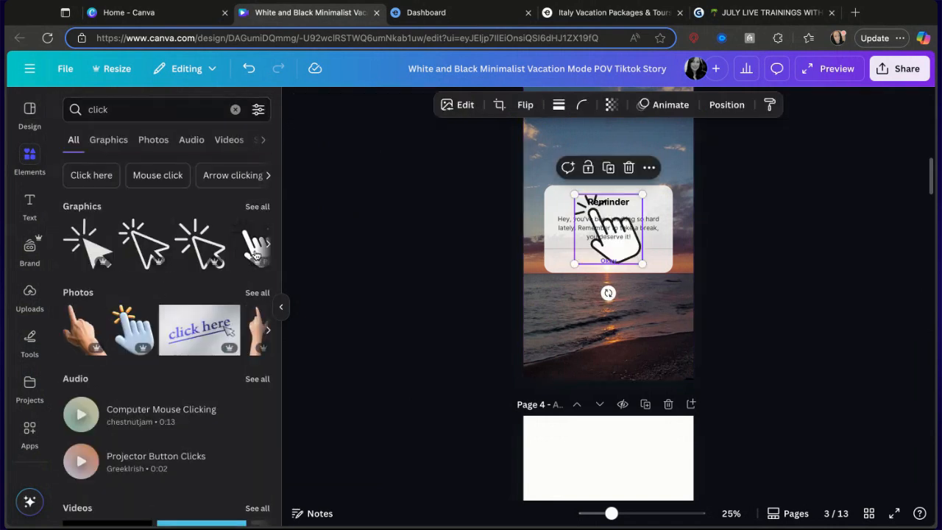
{"action": "left_click_drag", "start_coordinate": [619, 213], "coordinate": [615, 267]}
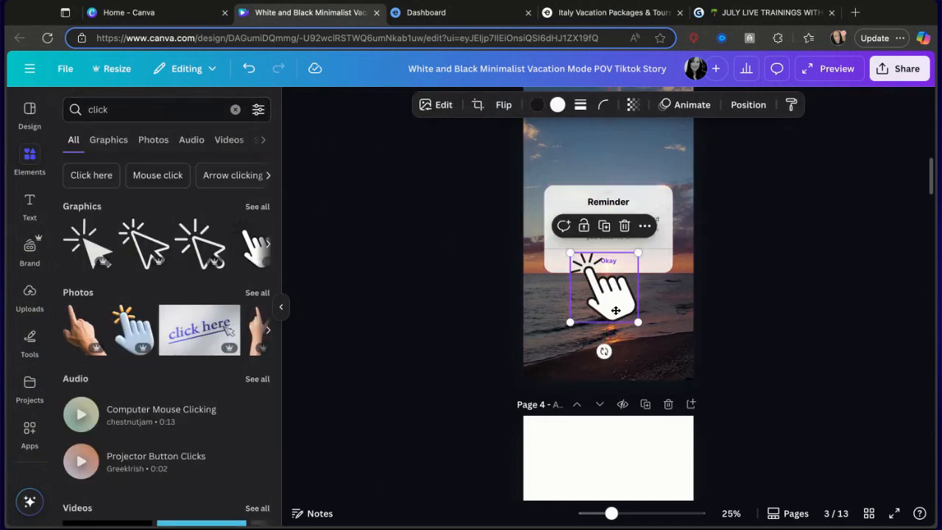
{"action": "key", "text": "Delete"}
Browse the click graphics and add a pointing-hand graphic, shrinking it over the Reminder card's Okay button.
{"action": "left_click", "coordinate": [259, 209]}
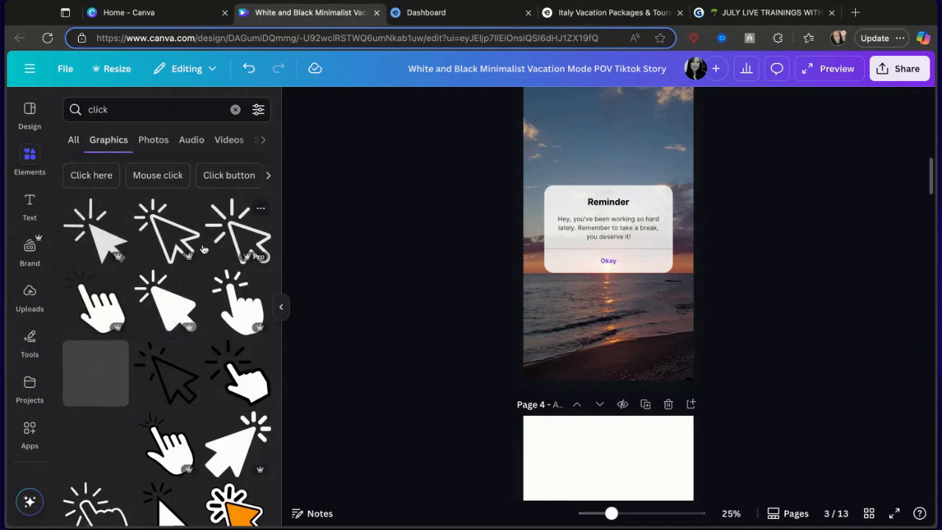
{"action": "scroll", "coordinate": [147, 353], "scroll_direction": "down", "scroll_amount": 2}
{"action": "scroll", "coordinate": [187, 378], "scroll_direction": "down", "scroll_amount": 1}
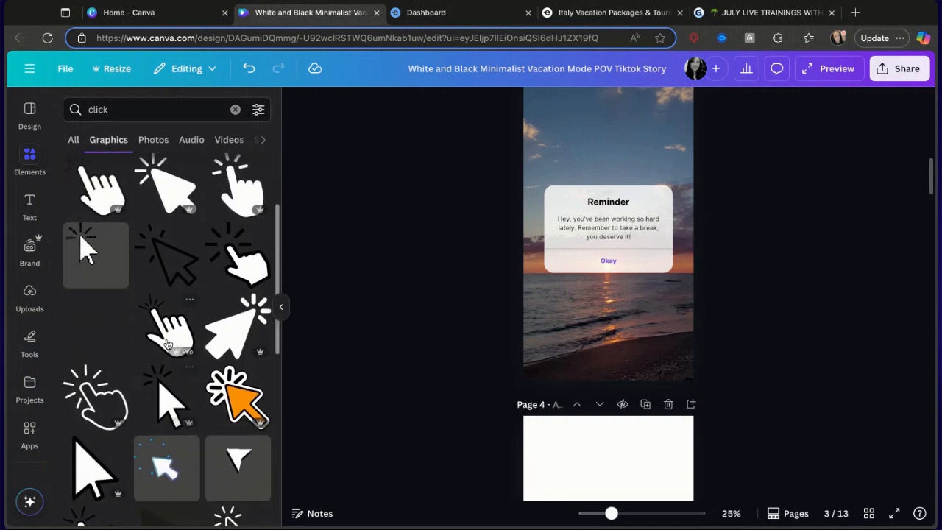
{"action": "scroll", "coordinate": [226, 413], "scroll_direction": "down", "scroll_amount": 1}
{"action": "scroll", "coordinate": [226, 413], "scroll_direction": "down", "scroll_amount": 2}
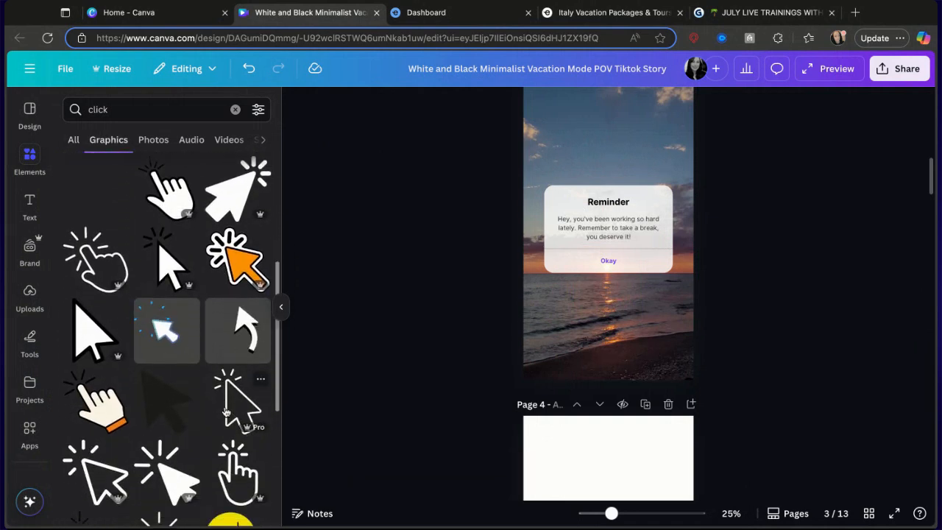
{"action": "scroll", "coordinate": [147, 420], "scroll_direction": "down", "scroll_amount": 1}
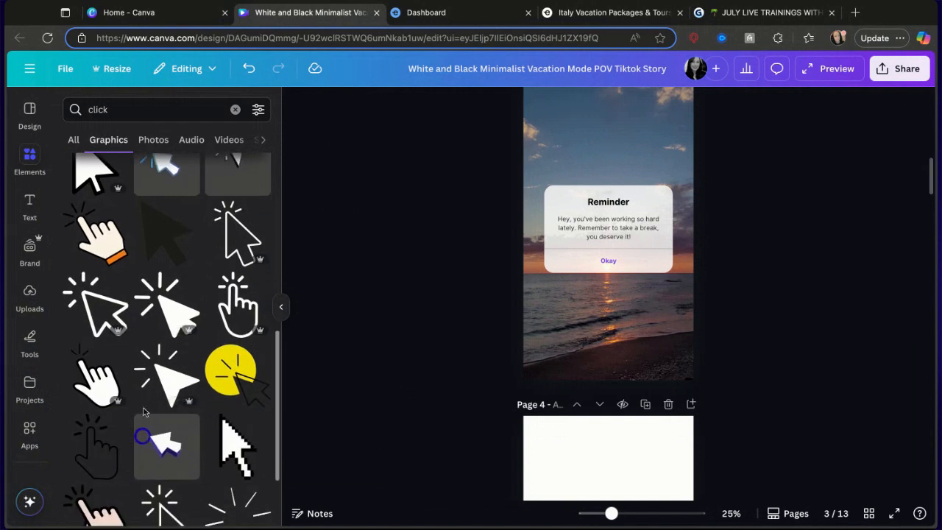
{"action": "scroll", "coordinate": [103, 402], "scroll_direction": "down", "scroll_amount": 2}
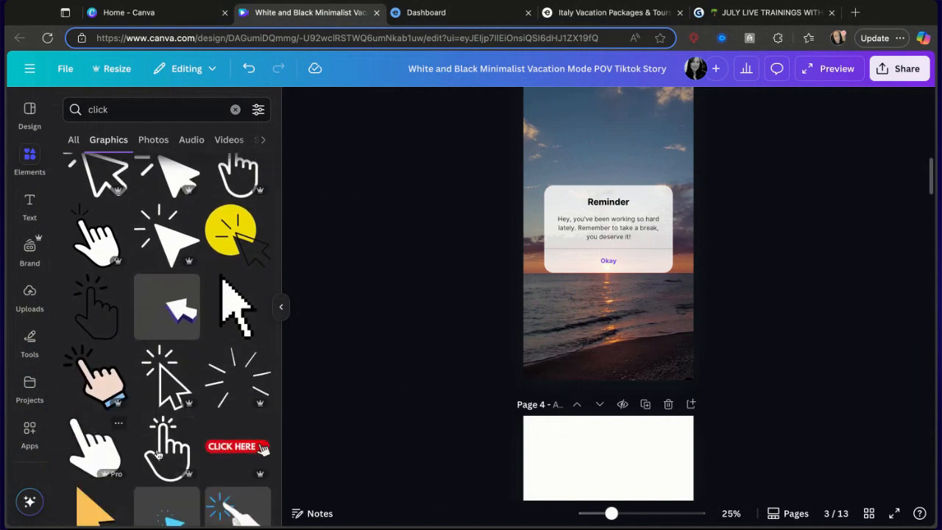
{"action": "scroll", "coordinate": [105, 401], "scroll_direction": "down", "scroll_amount": 2}
{"action": "left_click", "coordinate": [238, 401]}
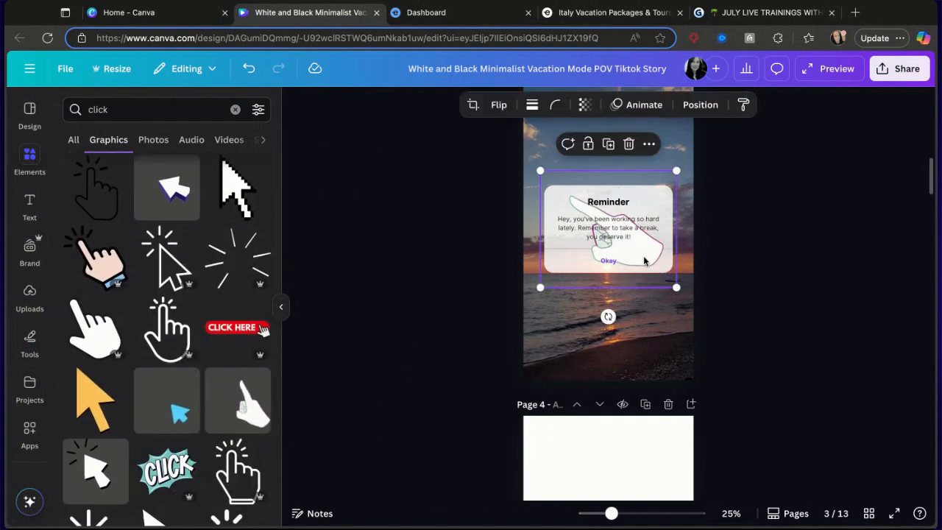
{"action": "left_click_drag", "start_coordinate": [676, 287], "coordinate": [617, 279]}
{"action": "scroll", "coordinate": [625, 324], "scroll_direction": "down", "scroll_amount": 7}
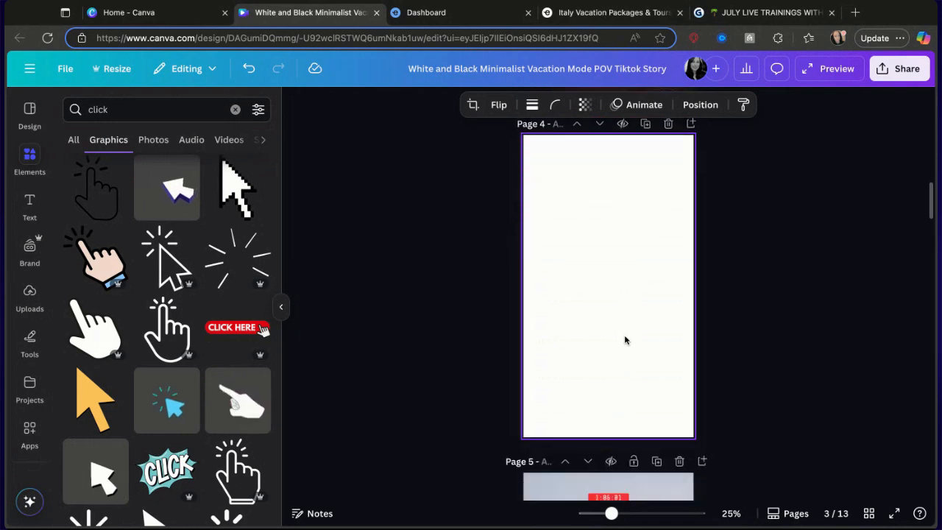
{"action": "scroll", "coordinate": [625, 339], "scroll_direction": "down", "scroll_amount": 1}
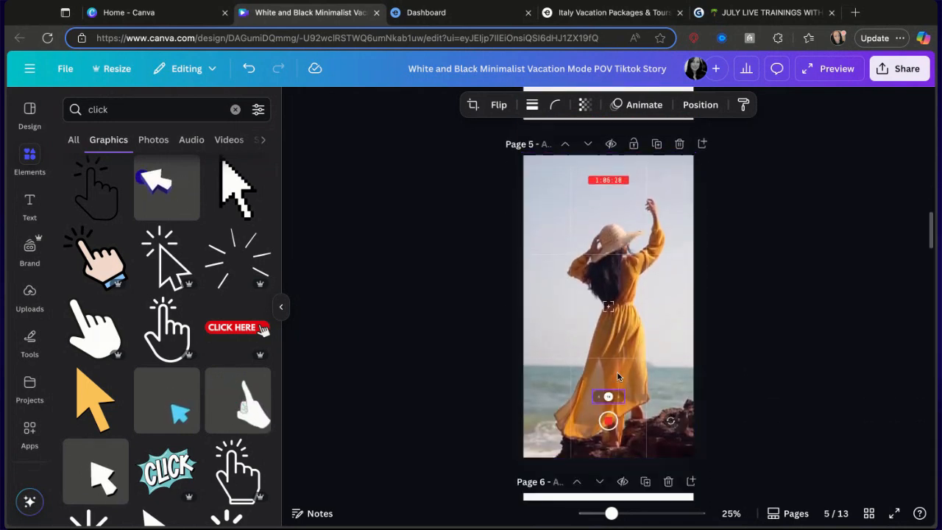
Paste the copied Italy tour details card onto the blank page 4.
{"action": "scroll", "coordinate": [622, 398], "scroll_direction": "up", "scroll_amount": 6}
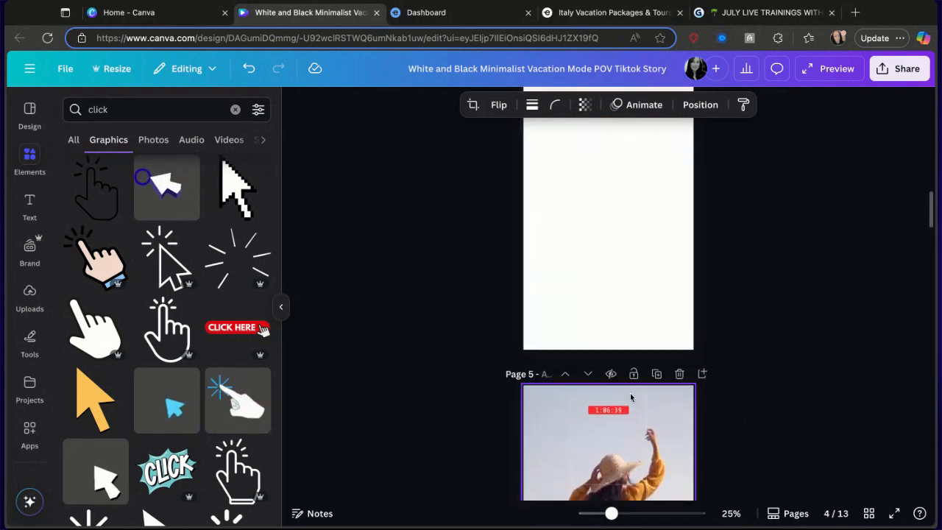
{"action": "left_click", "coordinate": [603, 172]}
{"action": "scroll", "coordinate": [602, 170], "scroll_direction": "up", "scroll_amount": 2}
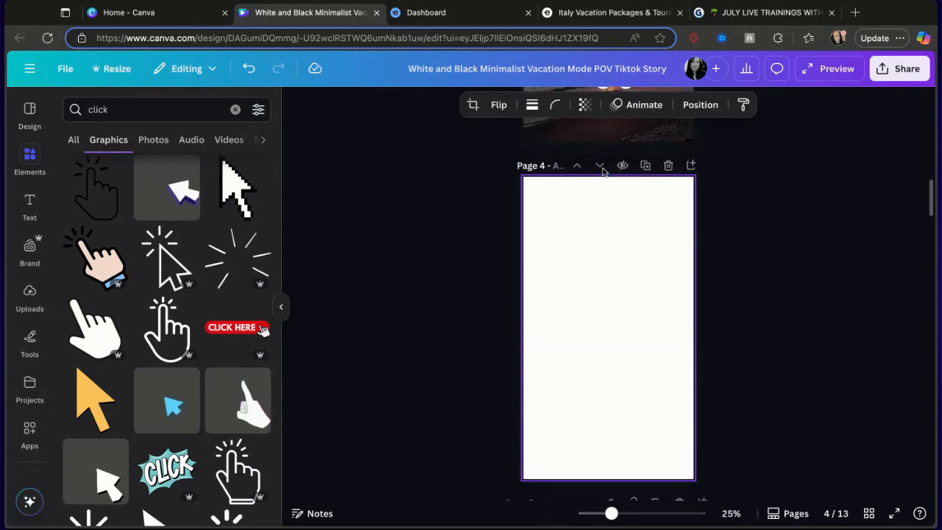
{"action": "scroll", "coordinate": [603, 172], "scroll_direction": "down", "scroll_amount": 1}
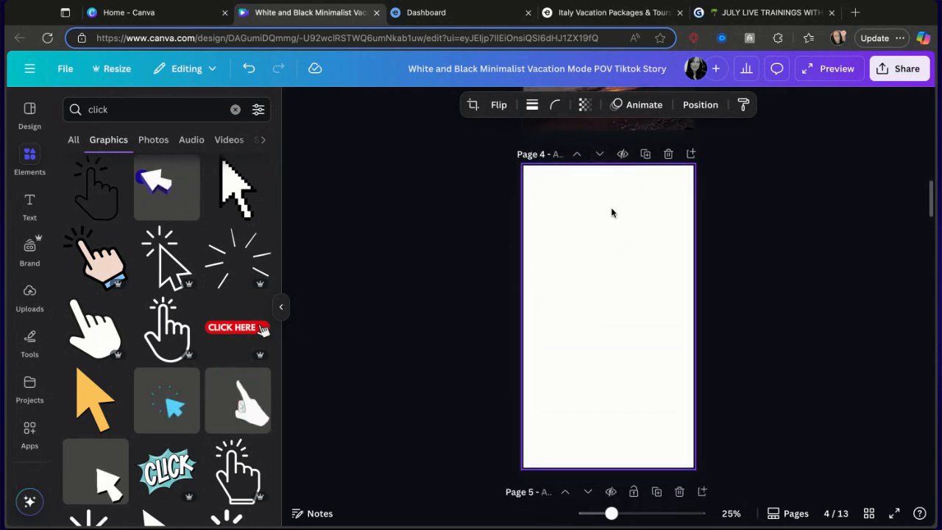
{"action": "left_click", "coordinate": [596, 23]}
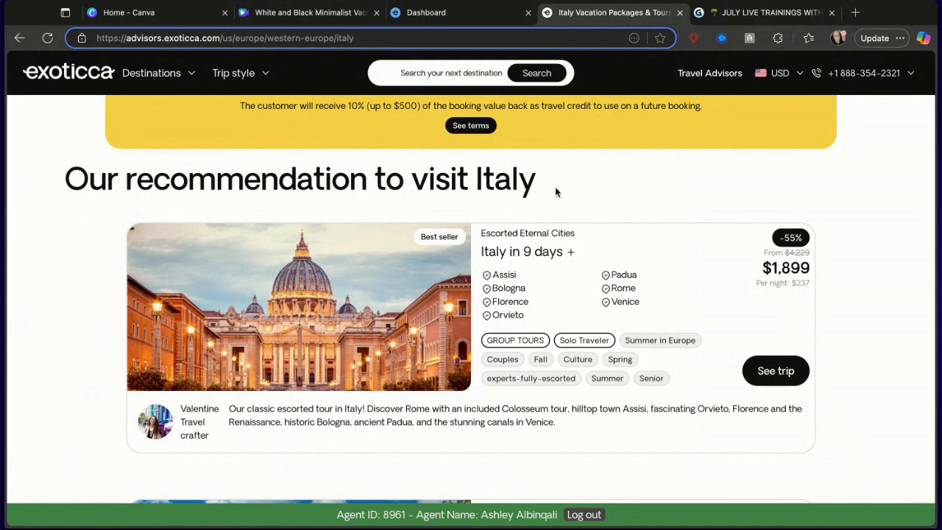
{"action": "left_click", "coordinate": [412, 14]}
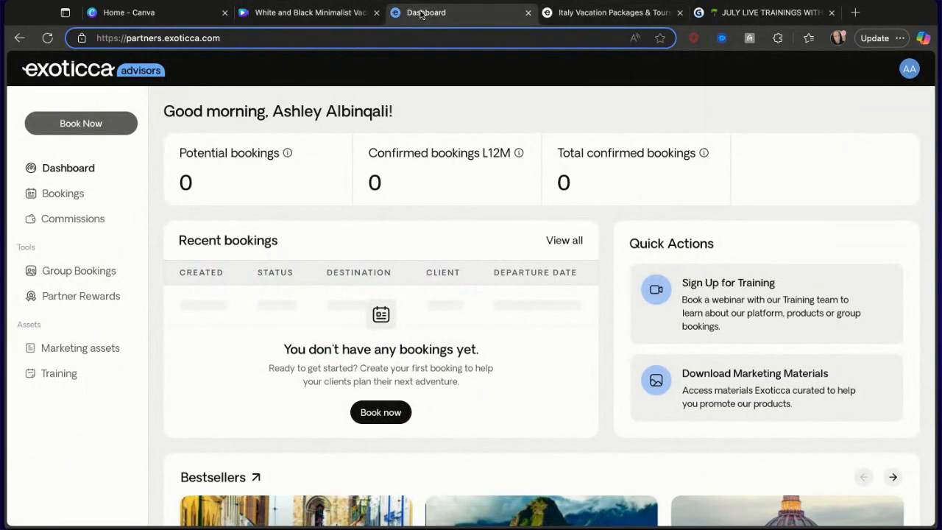
{"action": "left_click", "coordinate": [269, 12]}
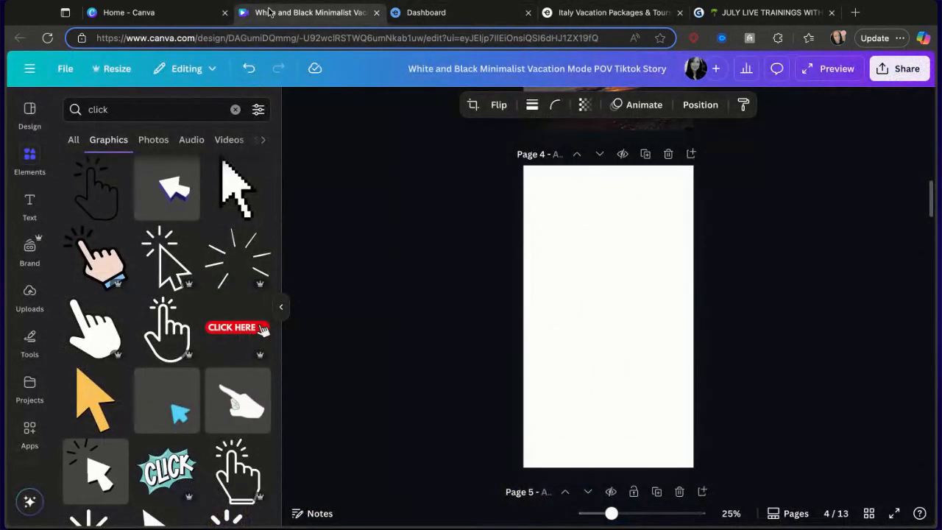
{"action": "left_click", "coordinate": [587, 187]}
{"action": "key", "text": "ctrl+v"}
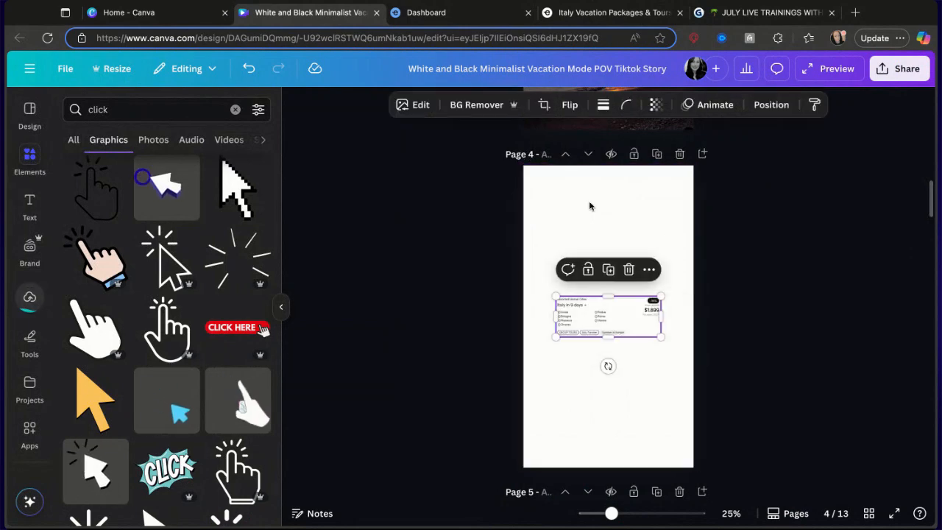
Paste the St. Peter's Basilica photo onto page 4 and move it above the tour card.
{"action": "left_click", "coordinate": [610, 13]}
{"action": "mouse_move", "coordinate": [264, 382]}
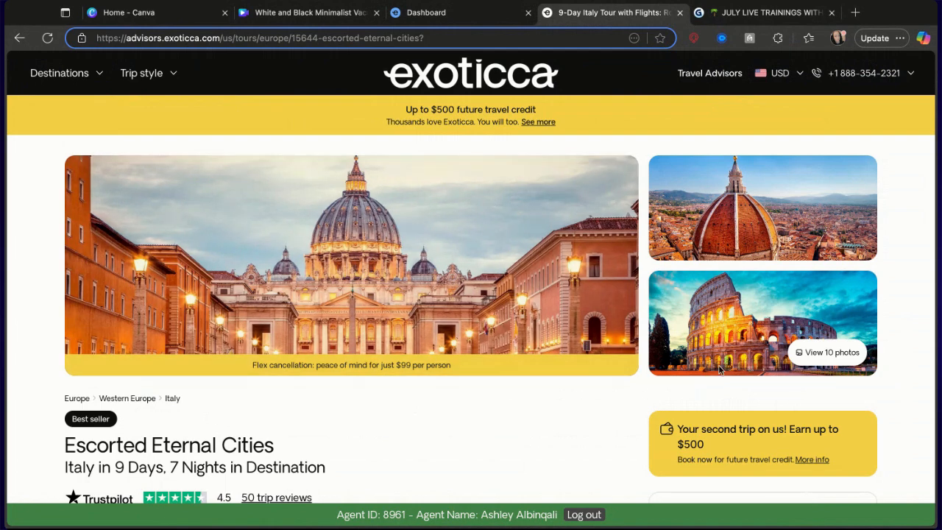
{"action": "left_click", "coordinate": [452, 15]}
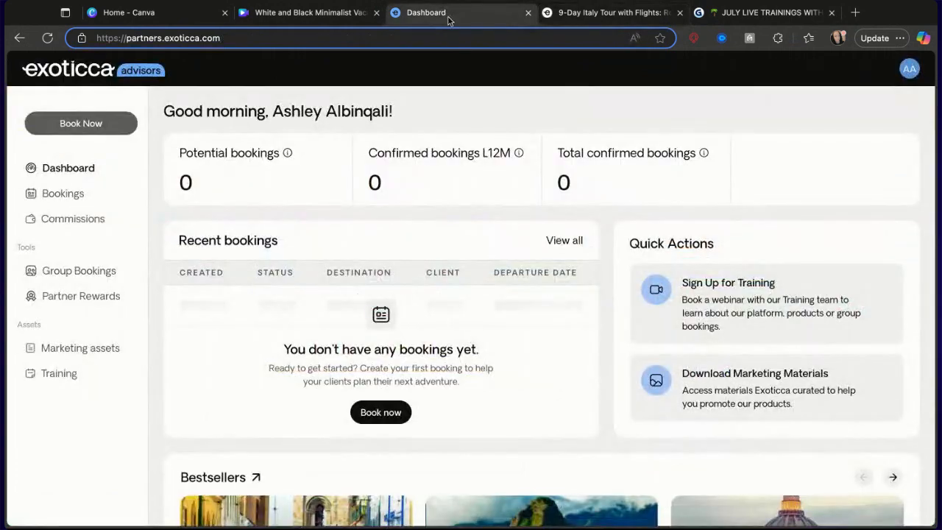
{"action": "left_click", "coordinate": [346, 13]}
{"action": "left_click", "coordinate": [591, 430]}
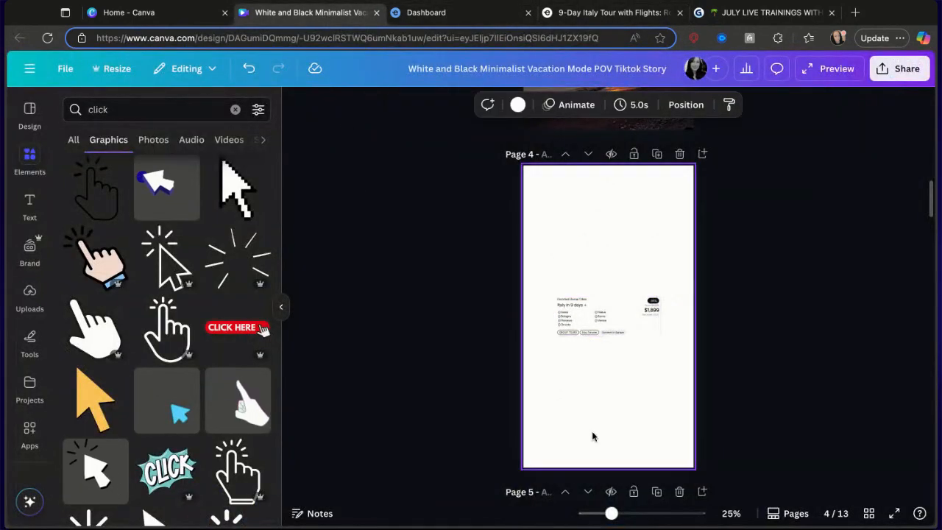
{"action": "key", "text": "ctrl+v"}
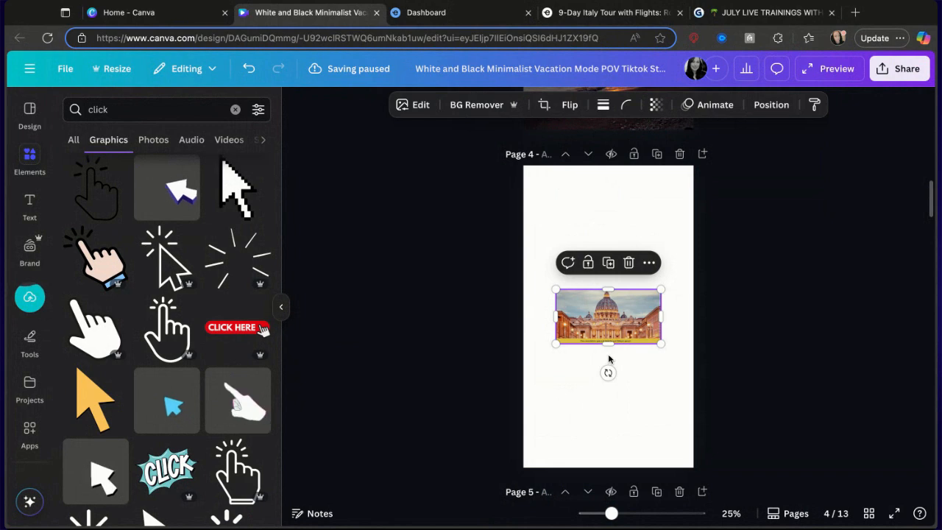
{"action": "left_click_drag", "start_coordinate": [610, 334], "coordinate": [594, 255]}
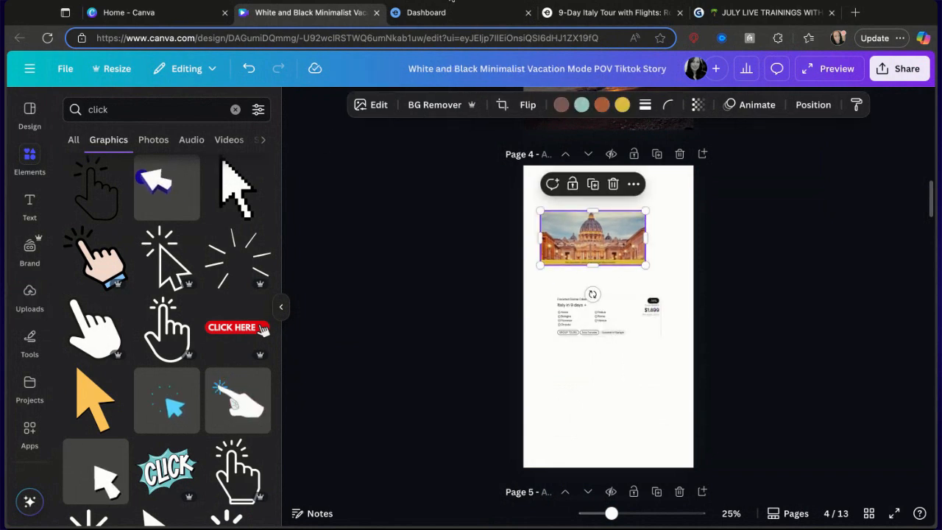
Paste the Colosseum photo onto page 4, placing it near the bottom and enlarging it.
{"action": "left_click", "coordinate": [456, 12]}
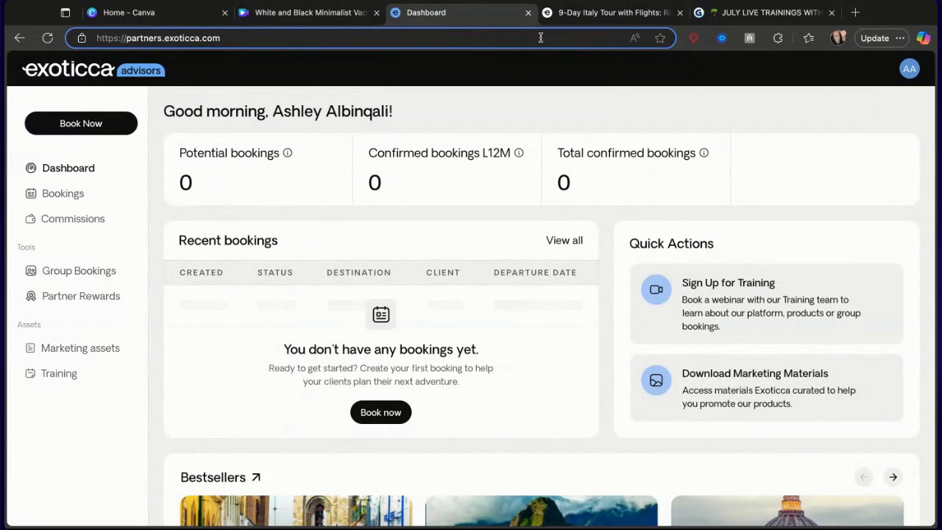
{"action": "left_click", "coordinate": [603, 12]}
{"action": "scroll", "coordinate": [696, 368], "scroll_direction": "down", "scroll_amount": 3}
{"action": "scroll", "coordinate": [696, 368], "scroll_direction": "up", "scroll_amount": 1}
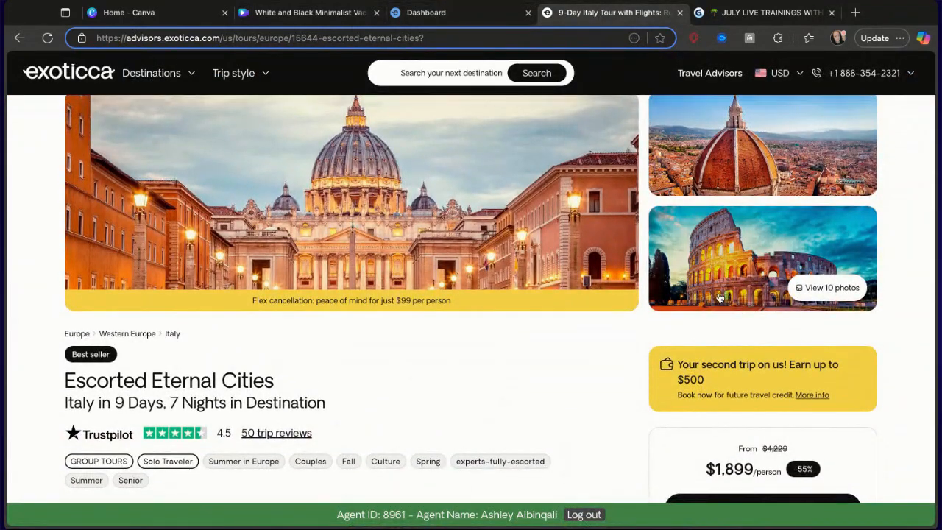
{"action": "left_click", "coordinate": [721, 297]}
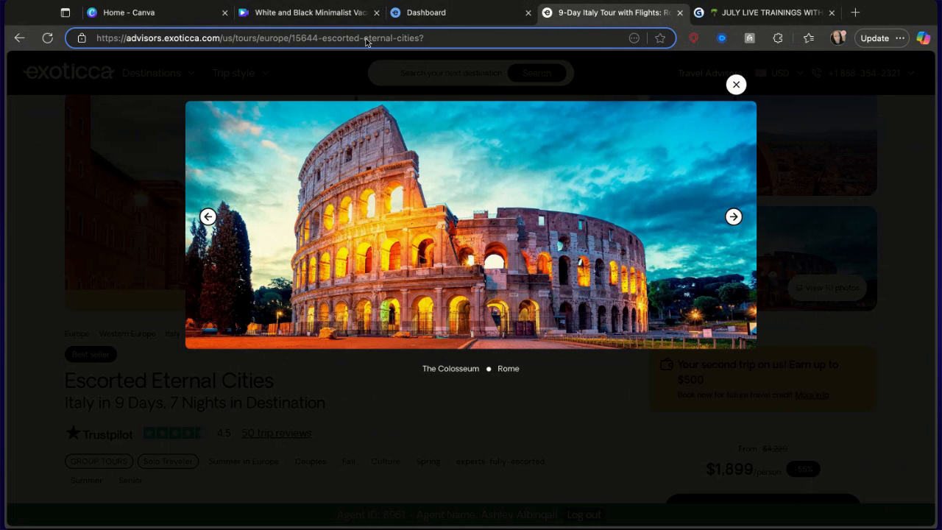
{"action": "left_click", "coordinate": [309, 12]}
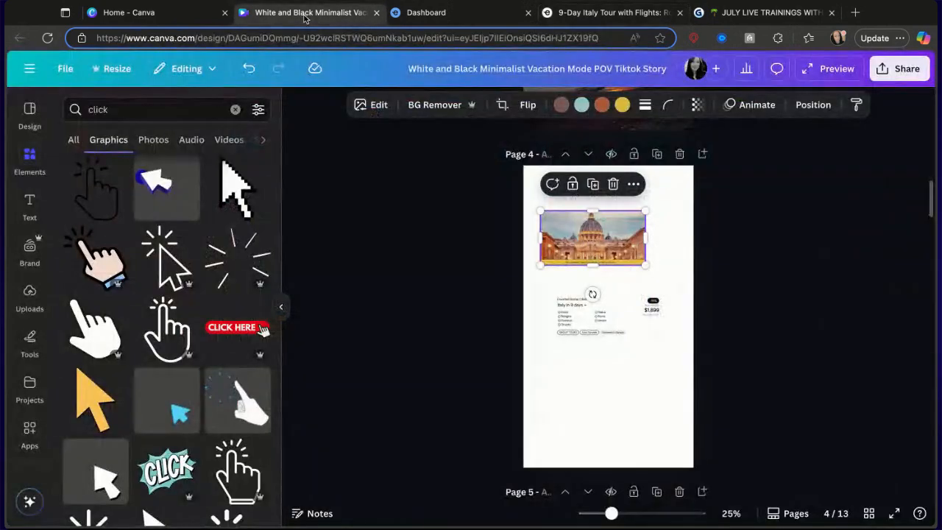
{"action": "left_click", "coordinate": [593, 380]}
{"action": "key", "text": "ctrl+v"}
{"action": "mouse_move", "coordinate": [599, 340]}
{"action": "left_mouse_down"}
{"action": "mouse_move", "coordinate": [572, 392]}
{"action": "mouse_move", "coordinate": [576, 430]}
{"action": "left_mouse_up"}
{"action": "mouse_move", "coordinate": [581, 410]}
{"action": "left_mouse_down"}
{"action": "mouse_move", "coordinate": [571, 405]}
{"action": "mouse_move", "coordinate": [569, 431]}
{"action": "left_mouse_up"}
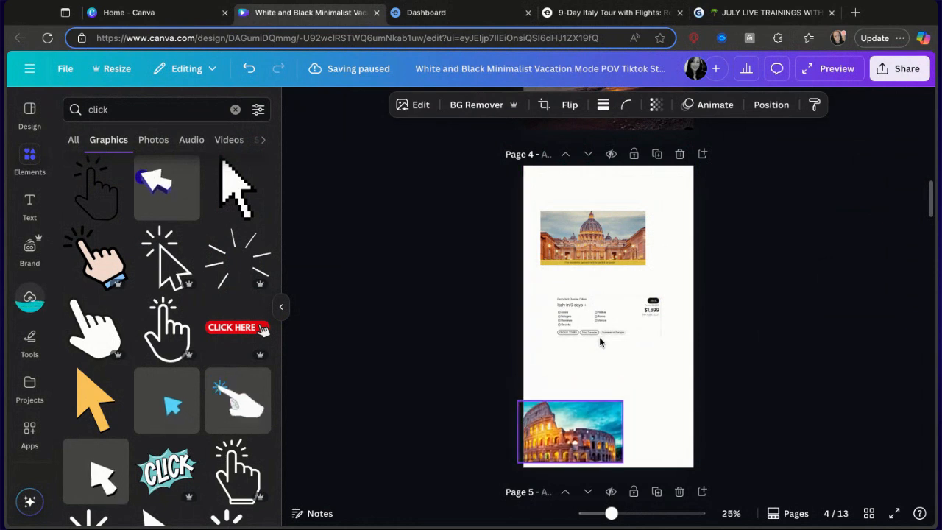
{"action": "left_click_drag", "start_coordinate": [622, 401], "coordinate": [665, 376]}
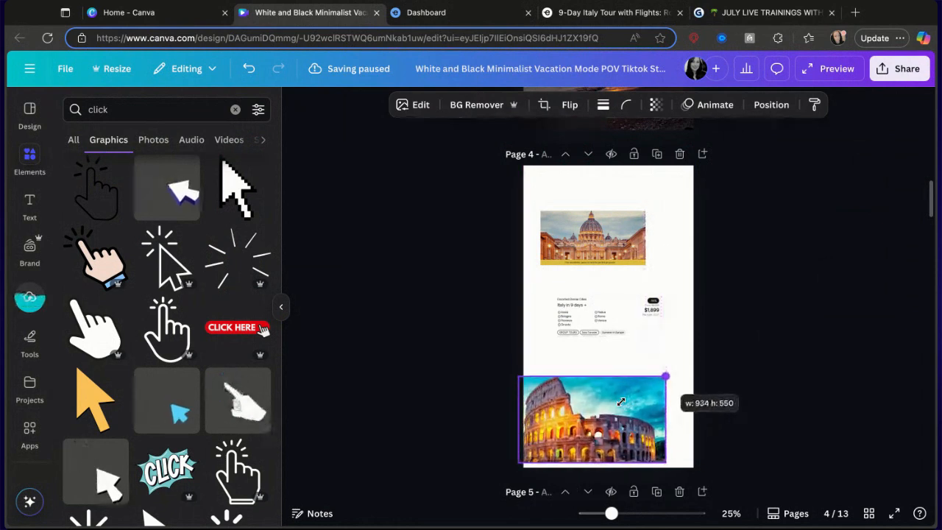
Enlarge the tour details card so it spans the full page width.
{"action": "left_click", "coordinate": [620, 312]}
{"action": "left_click_drag", "start_coordinate": [557, 296], "coordinate": [524, 283]}
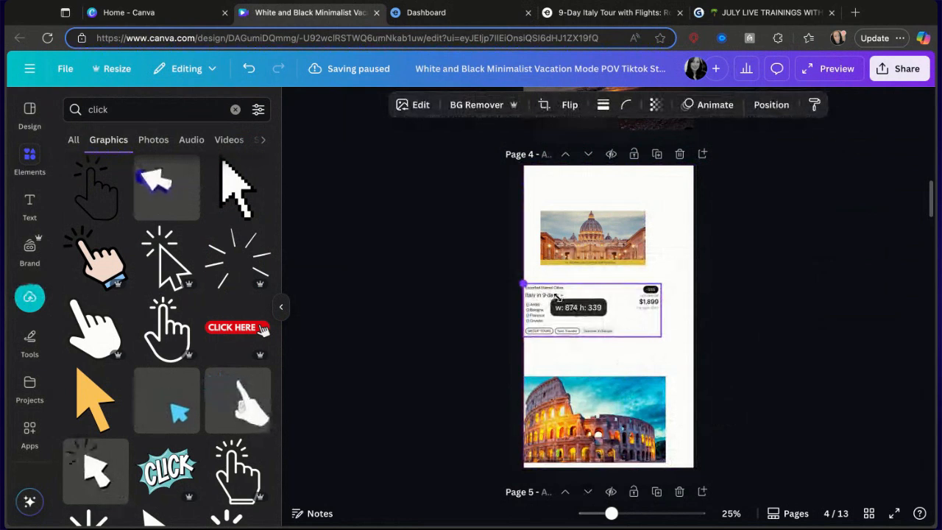
{"action": "left_click_drag", "start_coordinate": [660, 336], "coordinate": [693, 349]}
{"action": "left_click_drag", "start_coordinate": [658, 330], "coordinate": [657, 337]}
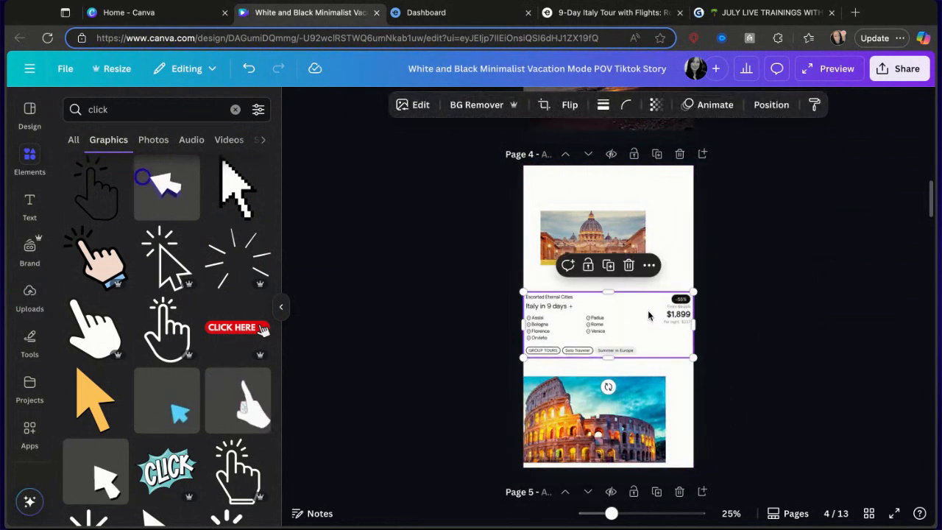
Move the St. Peter's photo to the top of the page and widen it to the page edge.
{"action": "left_click", "coordinate": [613, 237]}
{"action": "left_click_drag", "start_coordinate": [645, 264], "coordinate": [646, 226]}
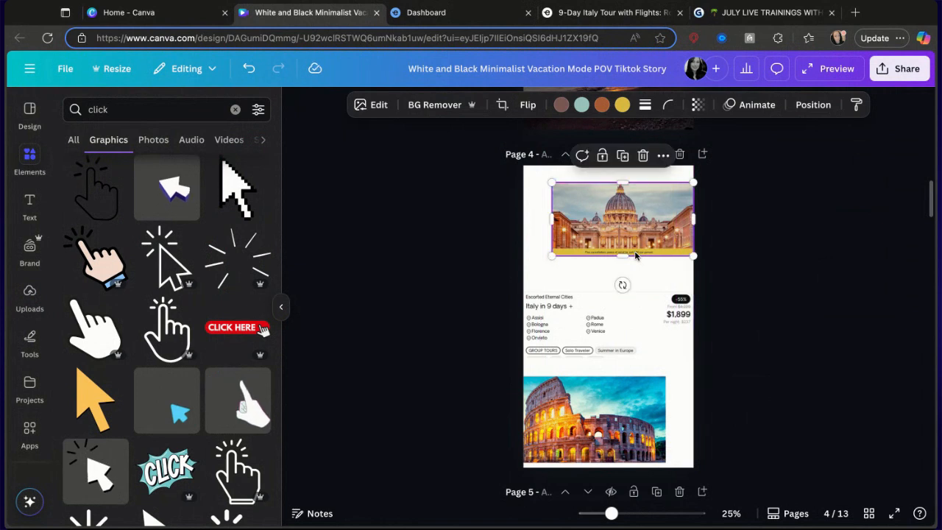
{"action": "left_click_drag", "start_coordinate": [549, 181], "coordinate": [545, 178]}
{"action": "left_click_drag", "start_coordinate": [634, 347], "coordinate": [633, 343]}
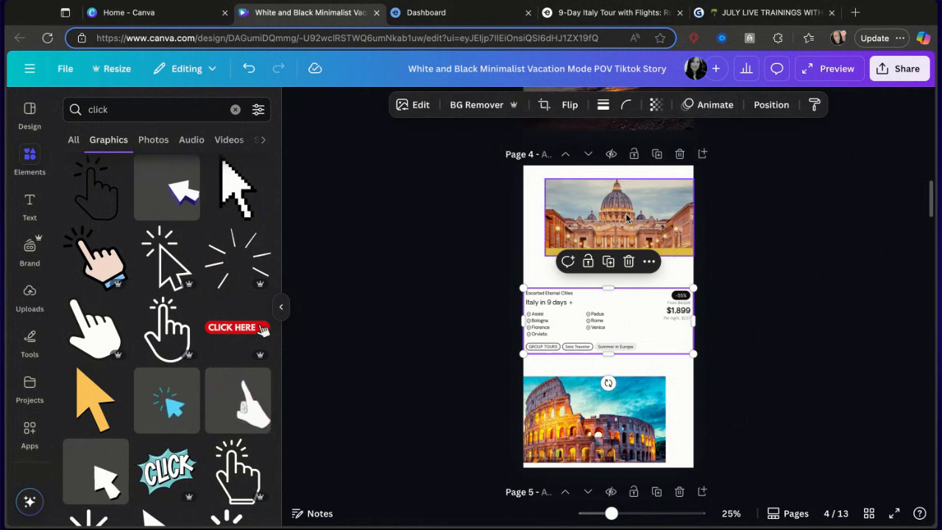
Apply the Ink reveal animation to the St. Peter's photo.
{"action": "left_click", "coordinate": [668, 199]}
{"action": "left_click", "coordinate": [750, 105]}
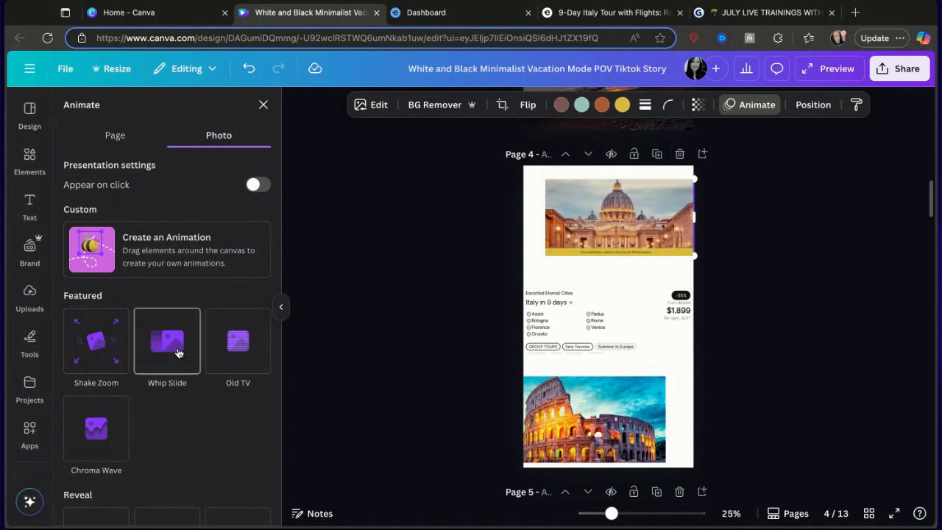
{"action": "scroll", "coordinate": [232, 358], "scroll_direction": "down", "scroll_amount": 3}
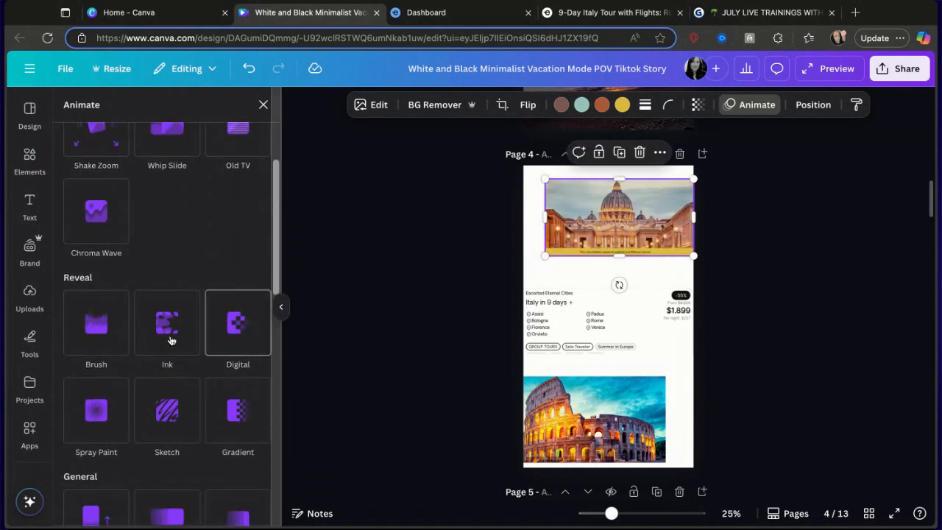
{"action": "left_click", "coordinate": [155, 332]}
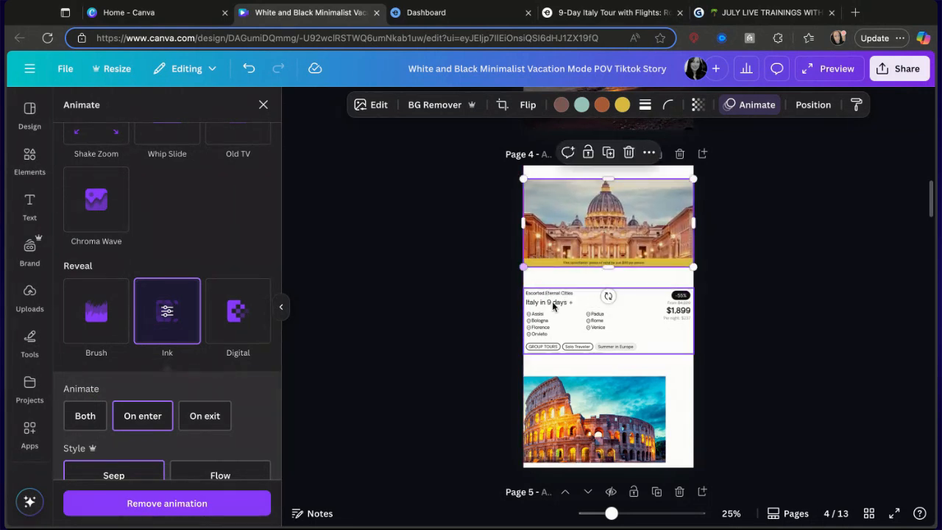
Enlarge the Colosseum photo to fill the page width beneath the tour card.
{"action": "left_click", "coordinate": [570, 321]}
{"action": "left_click", "coordinate": [651, 386]}
{"action": "left_click_drag", "start_coordinate": [666, 375], "coordinate": [692, 360]}
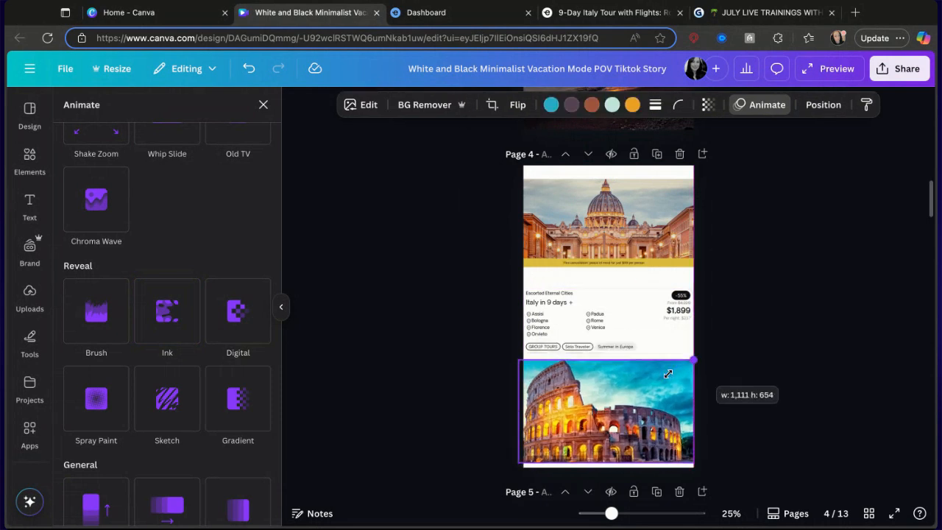
{"action": "left_click_drag", "start_coordinate": [519, 359], "coordinate": [528, 365]}
{"action": "left_click_drag", "start_coordinate": [578, 397], "coordinate": [572, 398]}
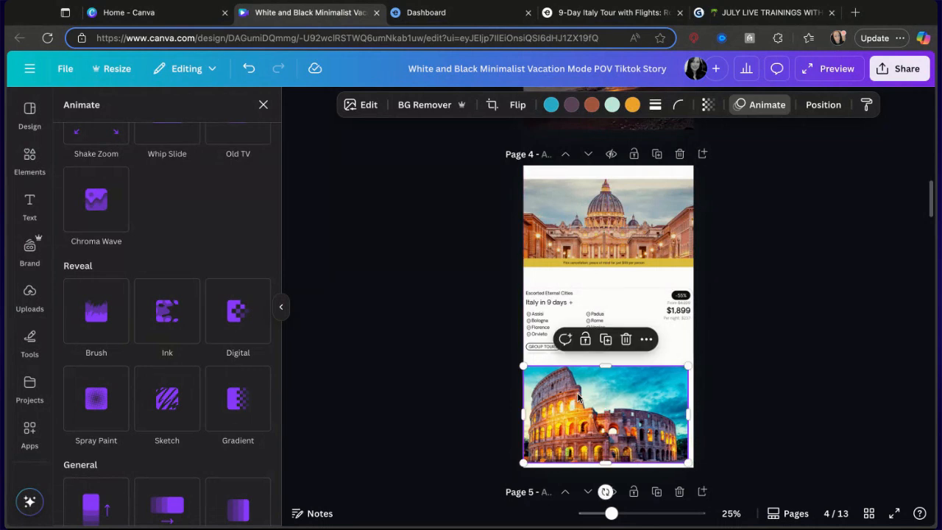
{"action": "left_click", "coordinate": [606, 349]}
{"action": "left_click_drag", "start_coordinate": [608, 353], "coordinate": [606, 360]}
{"action": "left_click", "coordinate": [604, 366]}
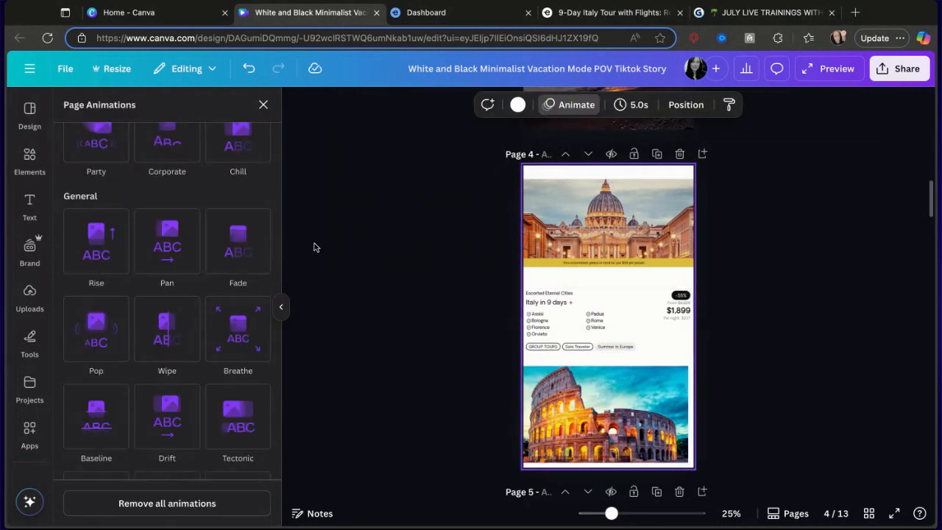
Apply the Spray Paint reveal animation to the Colosseum photo.
{"action": "left_click", "coordinate": [629, 300]}
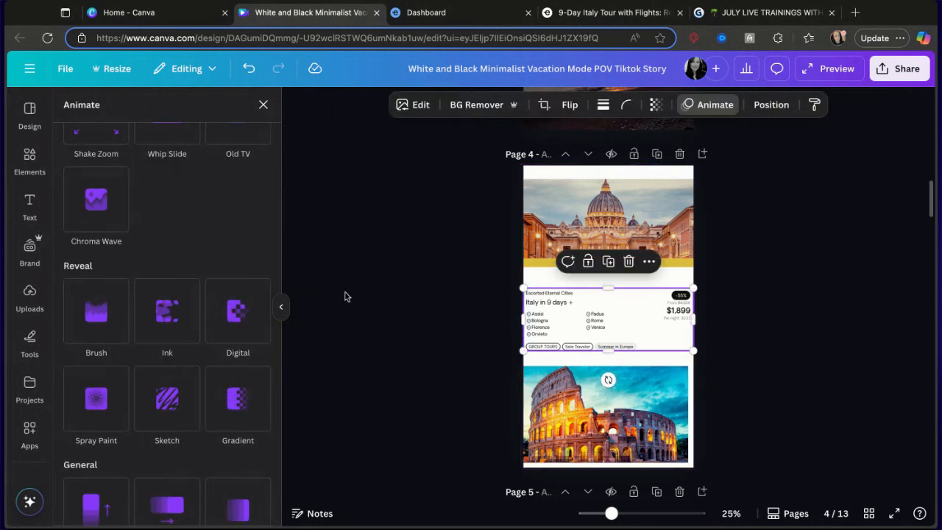
{"action": "left_click", "coordinate": [584, 438]}
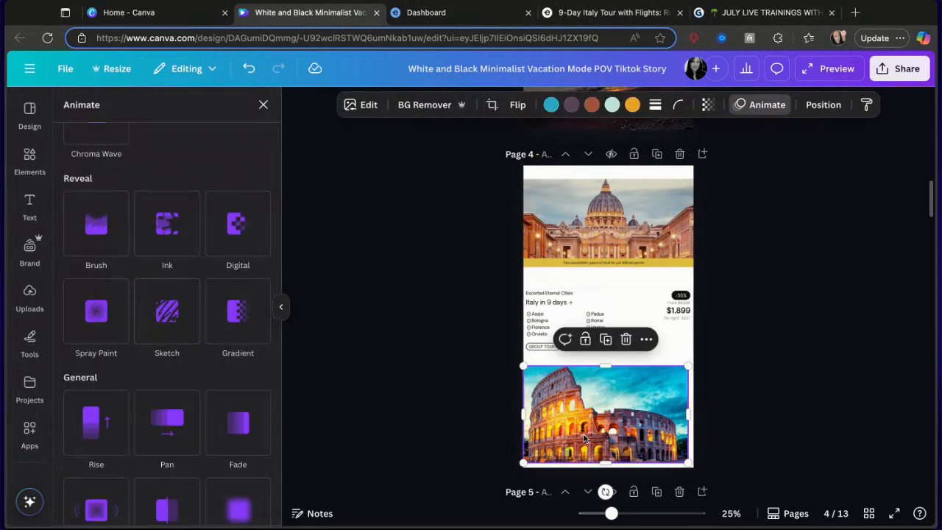
{"action": "left_click", "coordinate": [92, 439]}
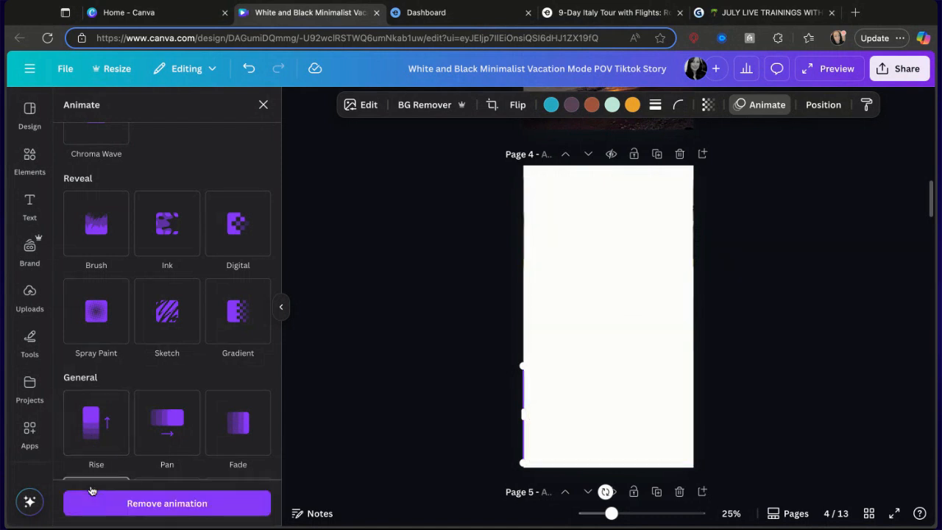
{"action": "left_click", "coordinate": [96, 312]}
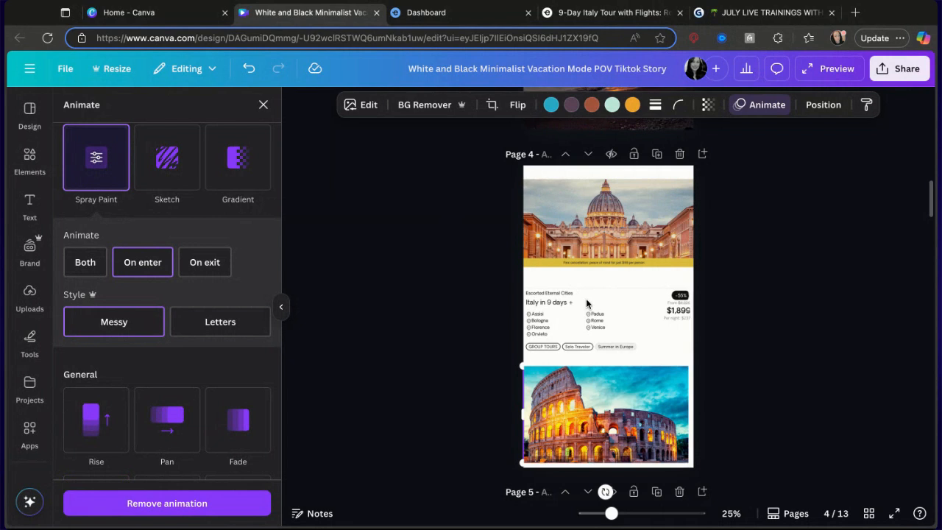
Lengthen the St. Peter's photo downward slightly, leaving crop mode without changes.
{"action": "left_click", "coordinate": [620, 234]}
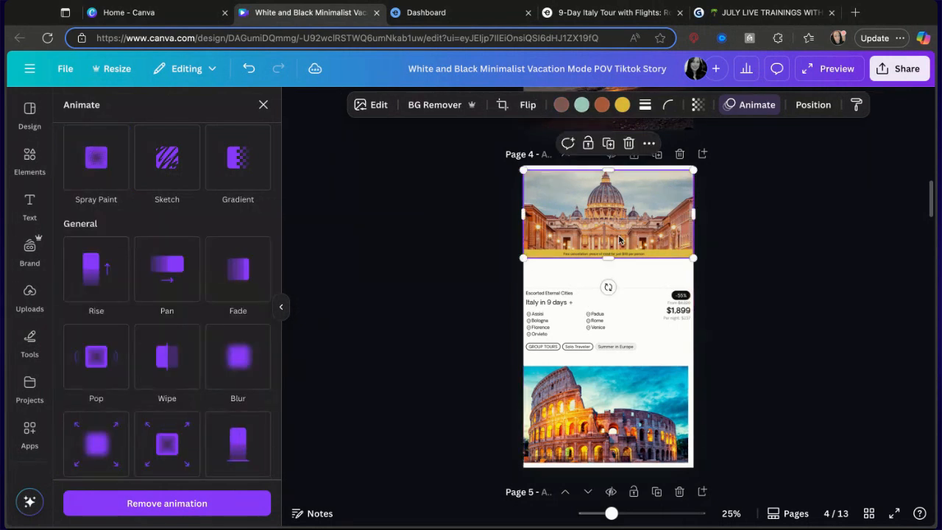
{"action": "left_click_drag", "start_coordinate": [608, 255], "coordinate": [608, 273]}
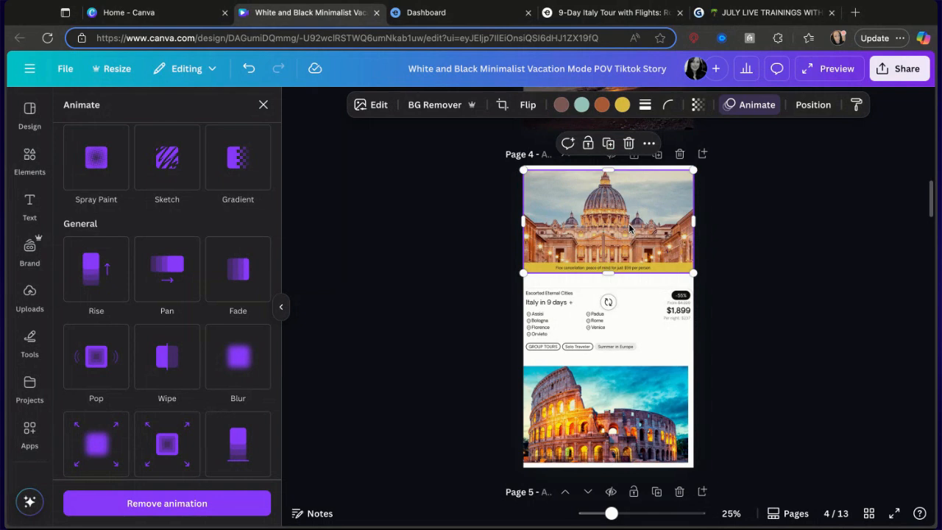
{"action": "double_click", "coordinate": [629, 228]}
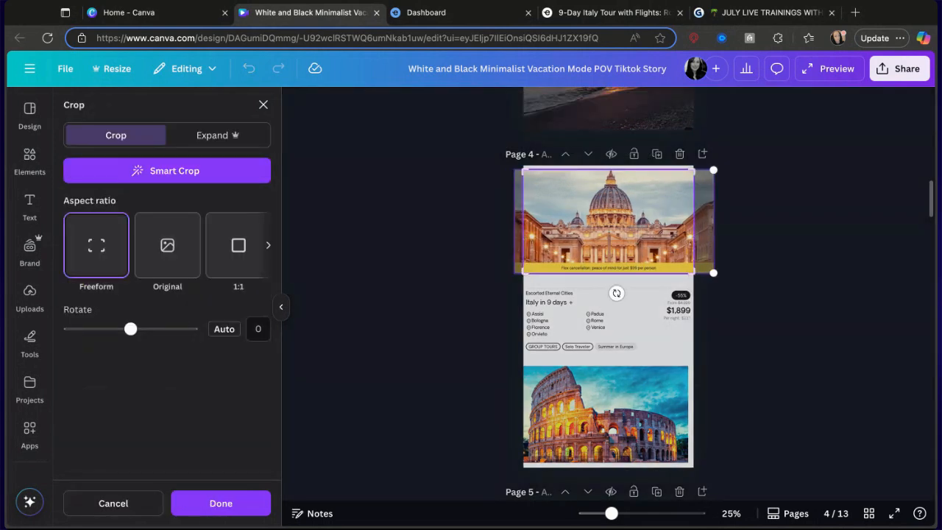
{"action": "left_click", "coordinate": [774, 250]}
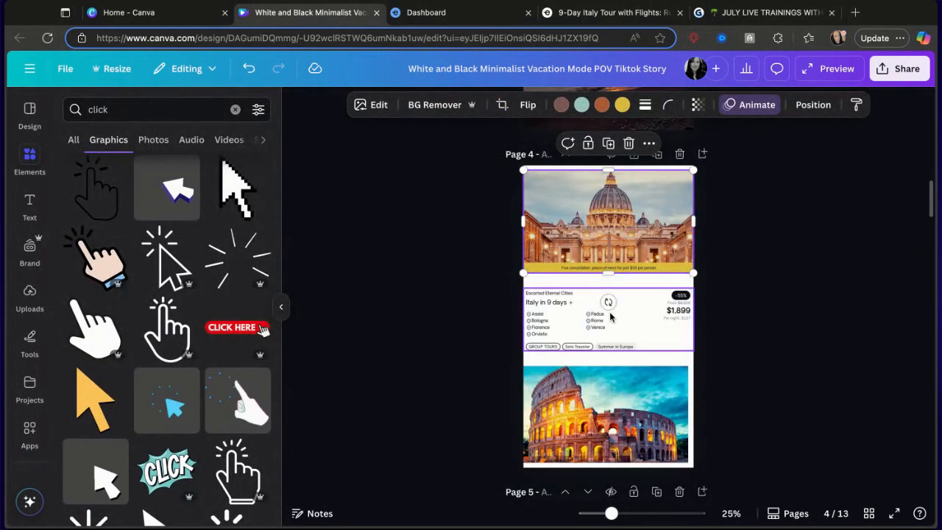
Stretch the Colosseum photo so it reaches the page's right edge.
{"action": "left_click", "coordinate": [651, 408]}
{"action": "mouse_move", "coordinate": [688, 410]}
{"action": "left_mouse_down"}
{"action": "mouse_move", "coordinate": [702, 420]}
{"action": "mouse_move", "coordinate": [695, 412]}
{"action": "left_mouse_up"}
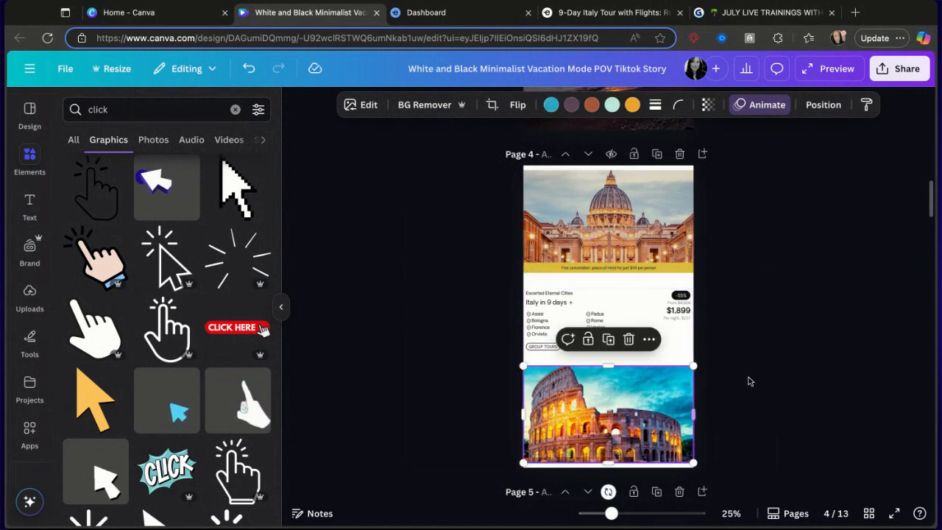
{"action": "left_click", "coordinate": [752, 368]}
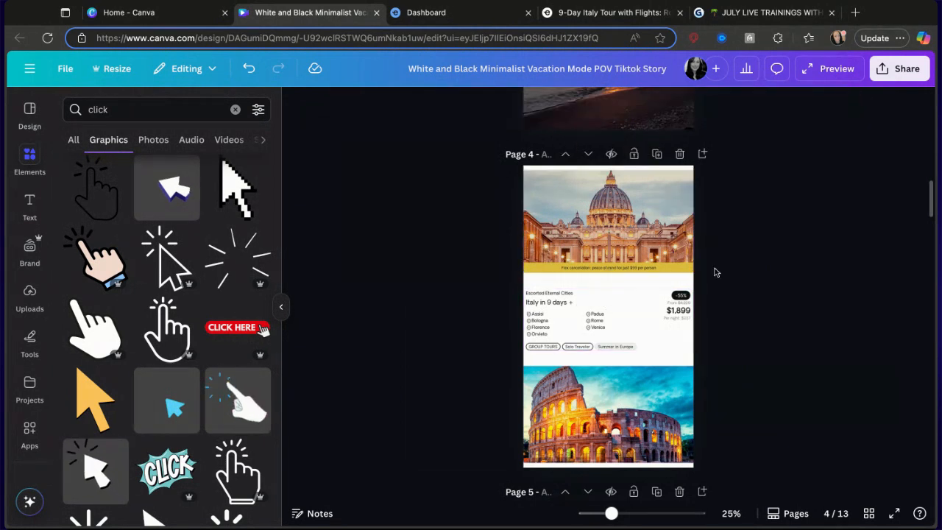
{"action": "scroll", "coordinate": [640, 299], "scroll_direction": "up", "scroll_amount": 5}
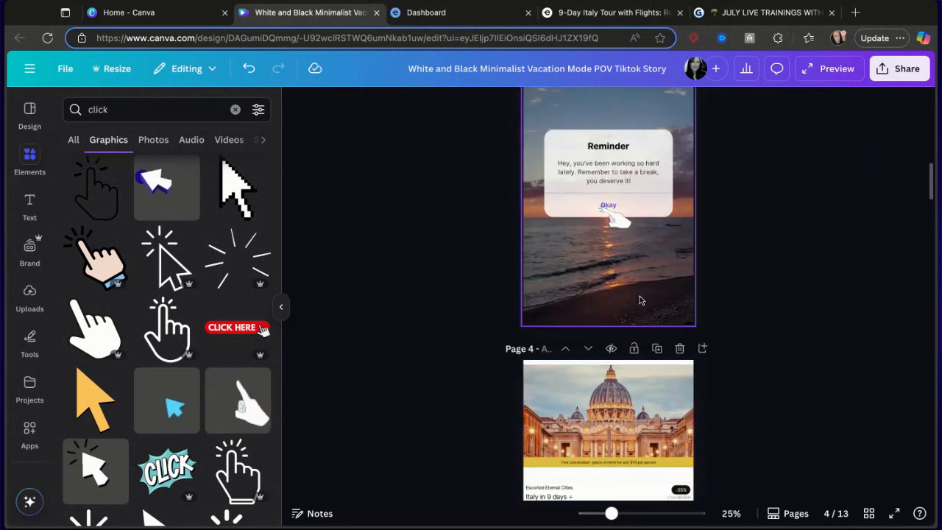
{"action": "scroll", "coordinate": [639, 300], "scroll_direction": "down", "scroll_amount": 5}
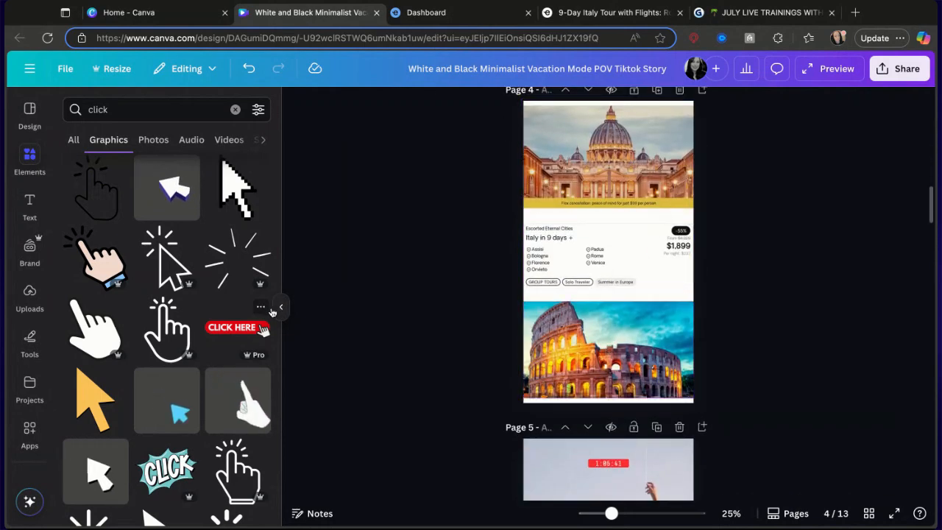
{"action": "left_click", "coordinate": [237, 328]}
{"action": "left_click", "coordinate": [629, 216]}
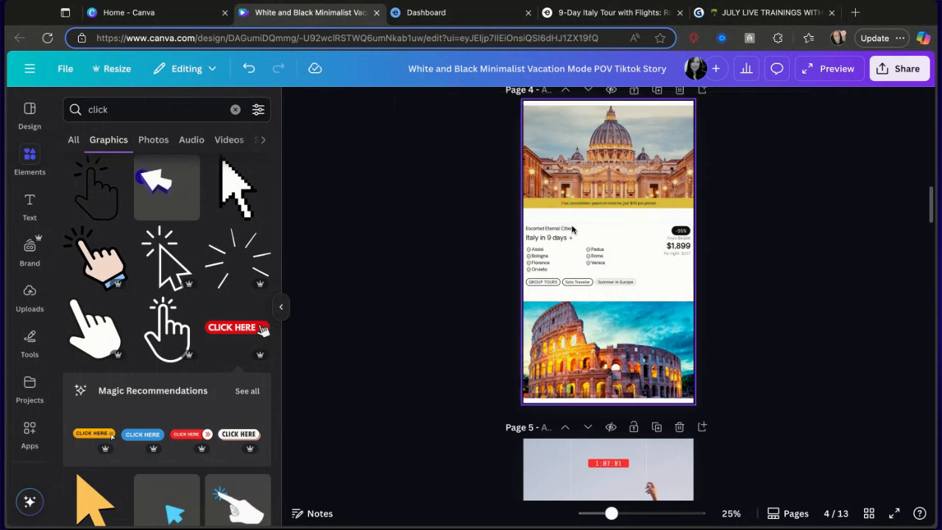
{"action": "left_click", "coordinate": [281, 306]}
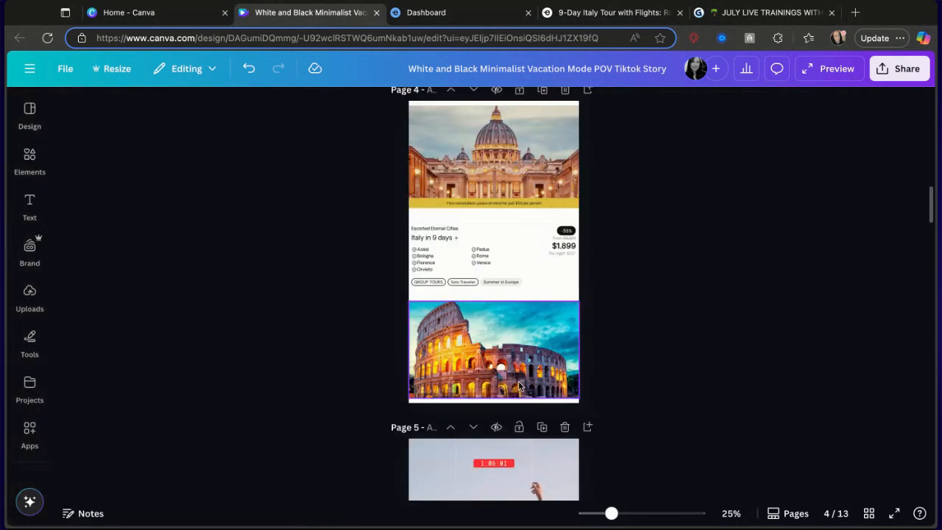
{"action": "left_click", "coordinate": [26, 156]}
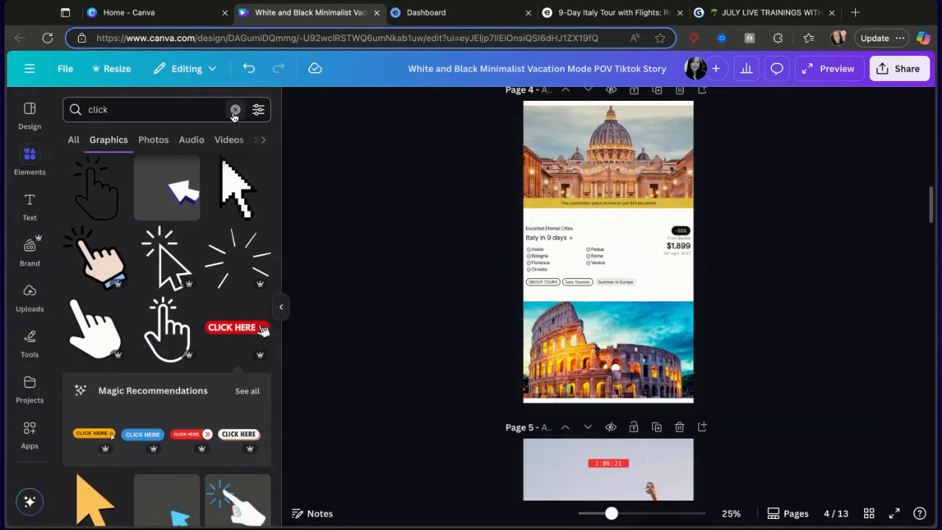
Search the elements for italy and add the Venice canal video to page 4.
{"action": "left_click", "coordinate": [235, 114]}
{"action": "left_click", "coordinate": [233, 115]}
{"action": "type", "text": "italy"}
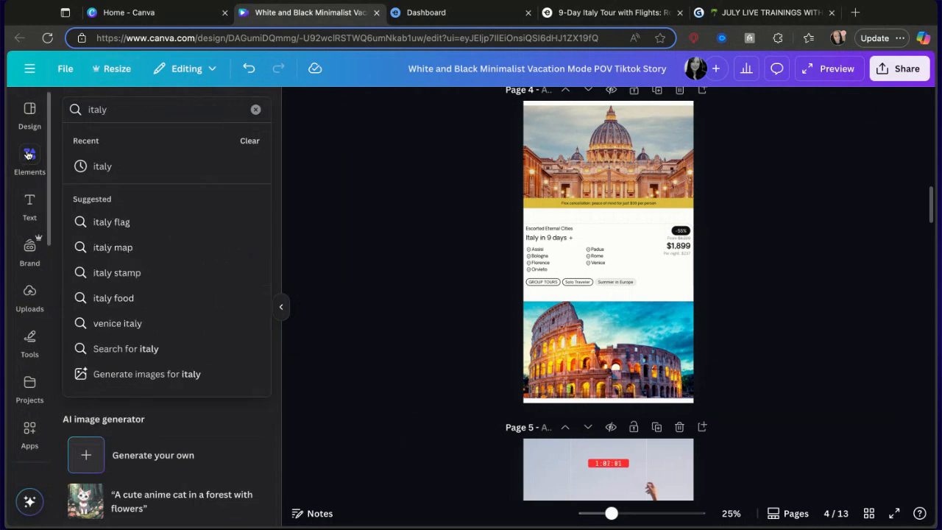
{"action": "left_click", "coordinate": [109, 168]}
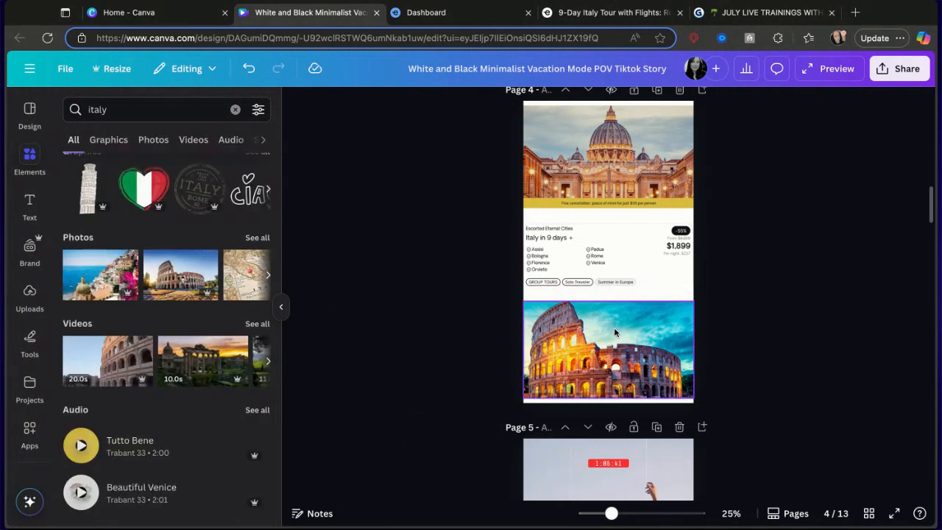
{"action": "left_click", "coordinate": [596, 351]}
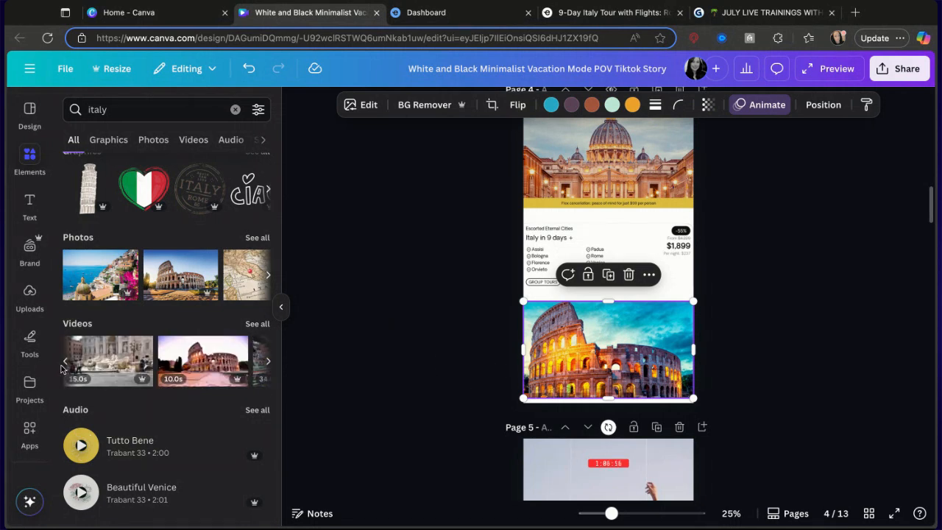
{"action": "left_click", "coordinate": [65, 361]}
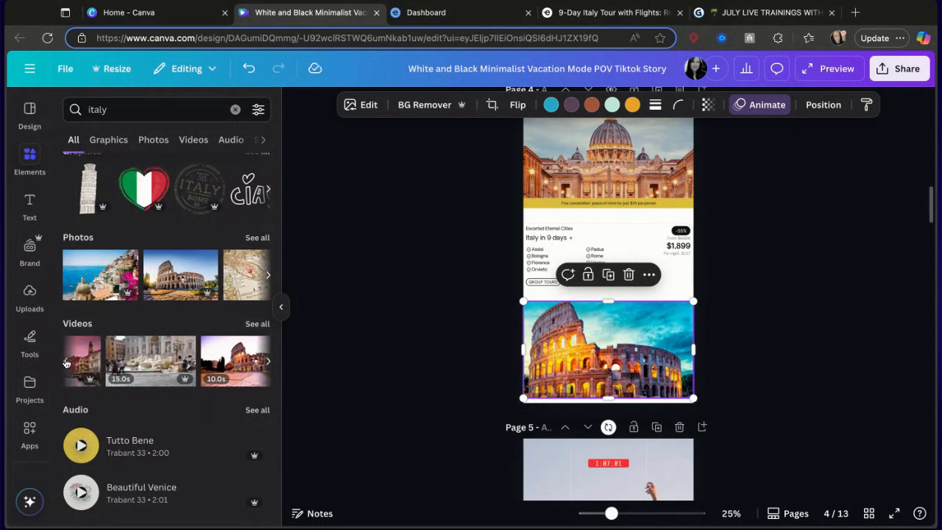
{"action": "left_click", "coordinate": [180, 354]}
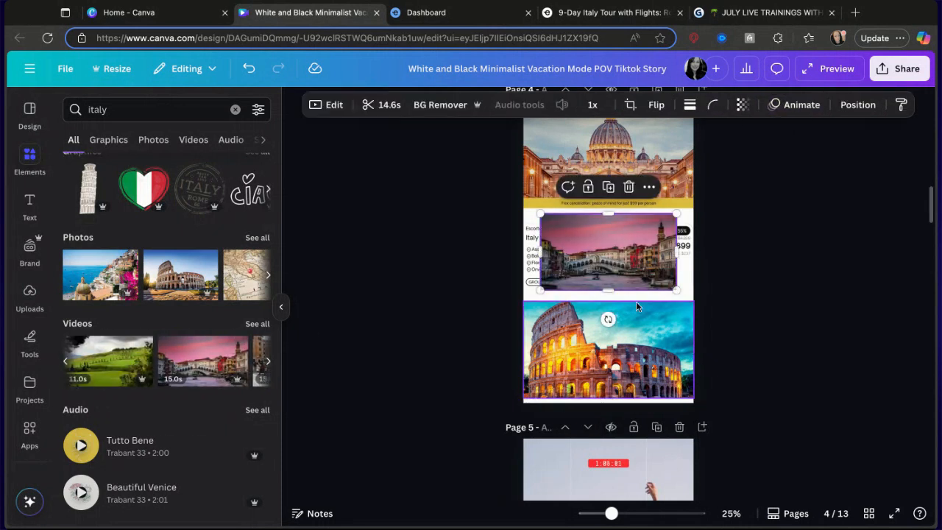
Delete the Colosseum photo and place the Venice video in its spot, enlarged to the page width.
{"action": "left_click", "coordinate": [619, 336]}
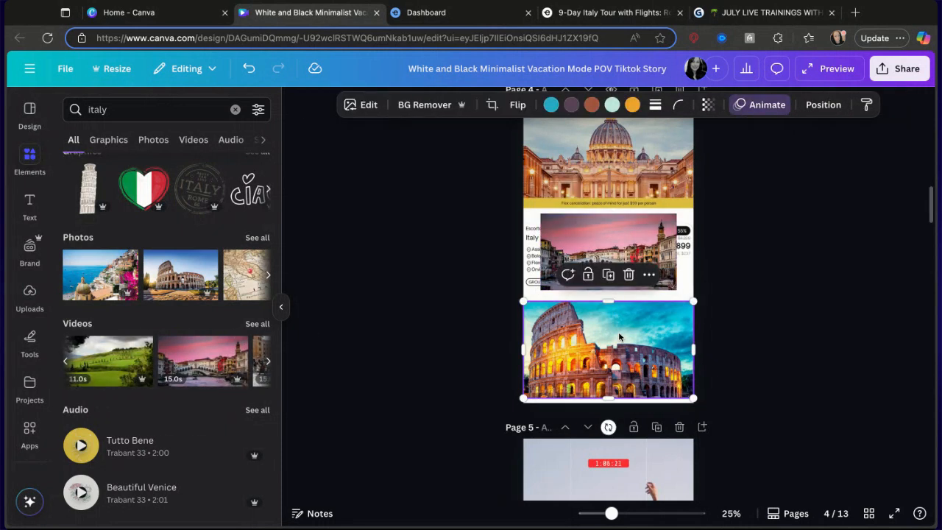
{"action": "key", "text": "Delete"}
{"action": "left_click_drag", "start_coordinate": [653, 255], "coordinate": [635, 337]}
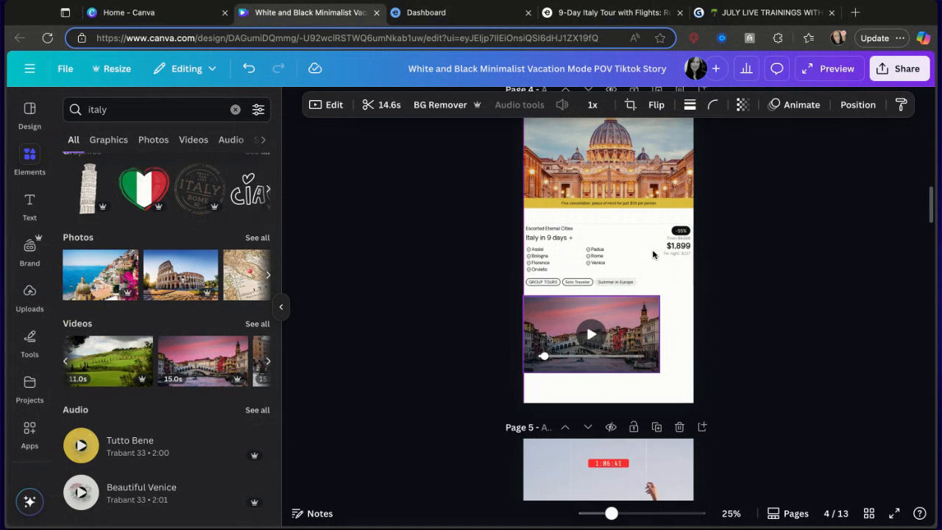
{"action": "left_click_drag", "start_coordinate": [658, 373], "coordinate": [694, 393]}
{"action": "left_click_drag", "start_coordinate": [620, 350], "coordinate": [620, 351]}
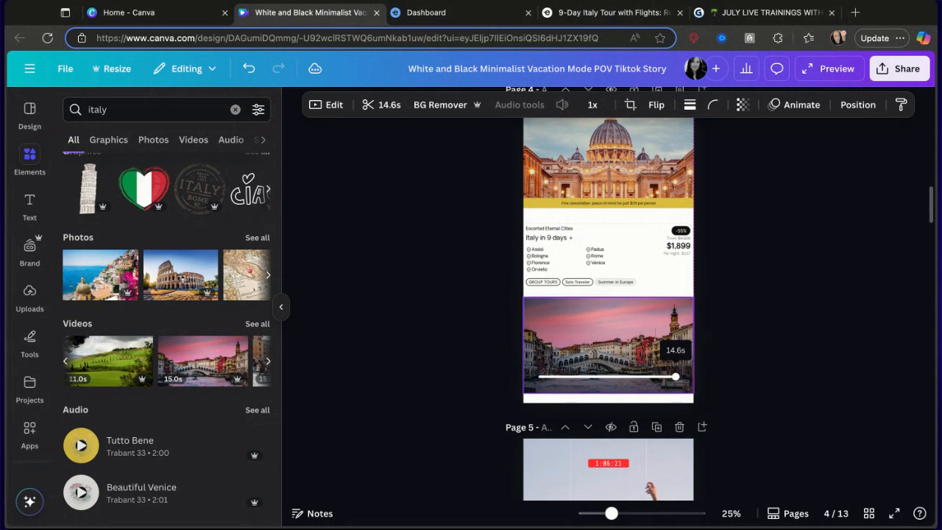
{"action": "left_click", "coordinate": [733, 281]}
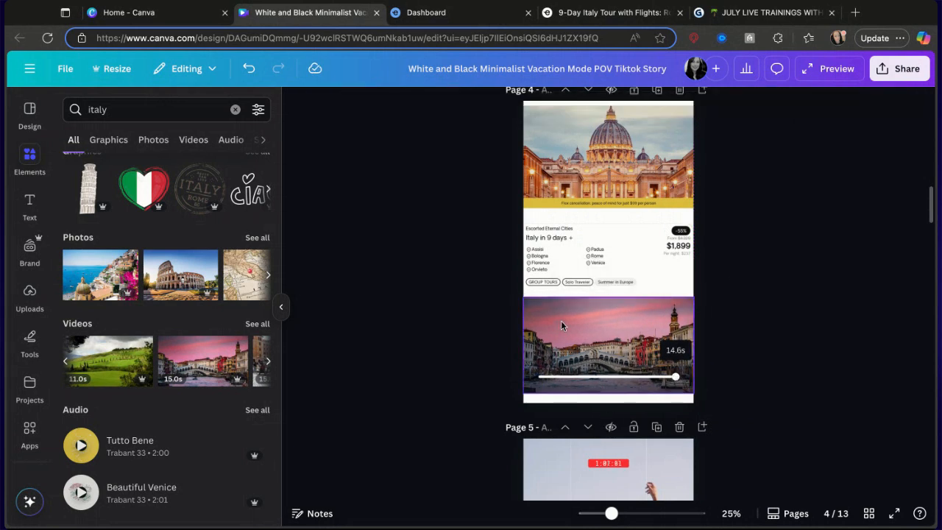
Preview reveal animations on the Venice video and apply Spray Paint.
{"action": "left_click", "coordinate": [578, 330]}
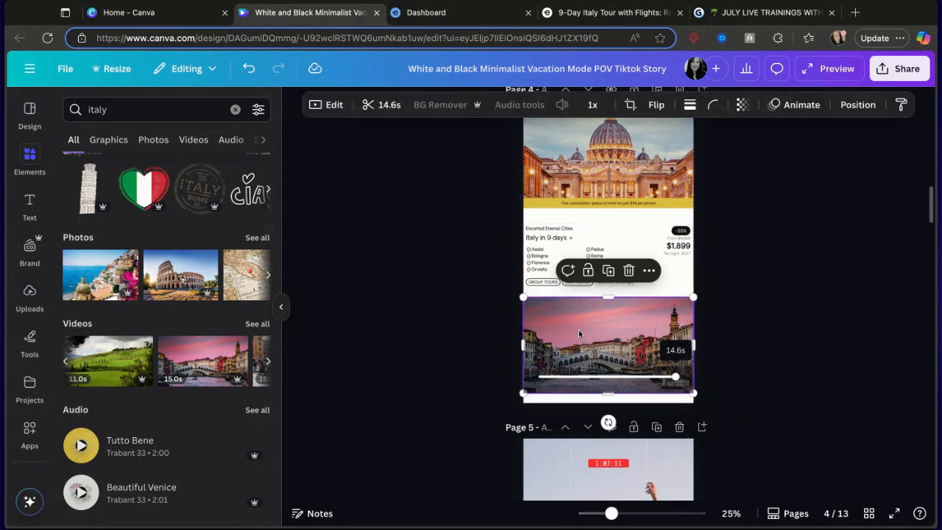
{"action": "left_click", "coordinate": [784, 107]}
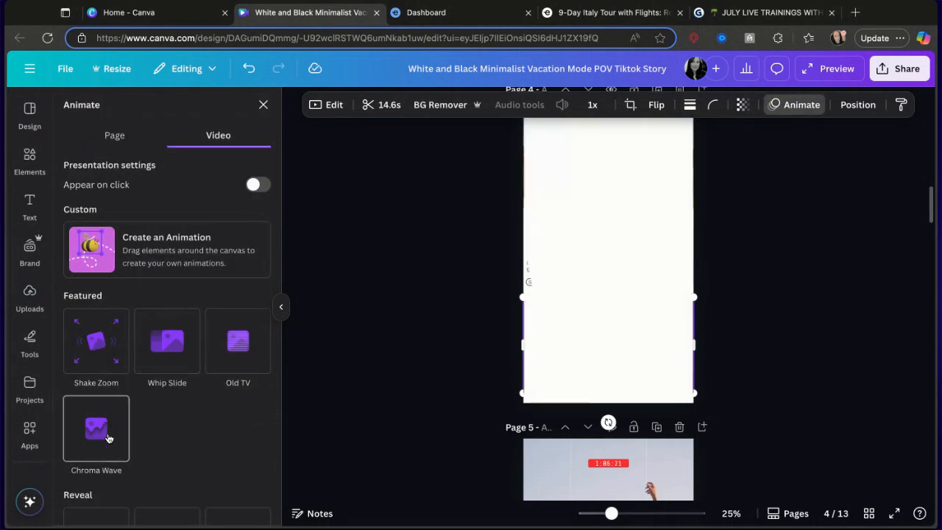
{"action": "scroll", "coordinate": [107, 383], "scroll_direction": "down", "scroll_amount": 3}
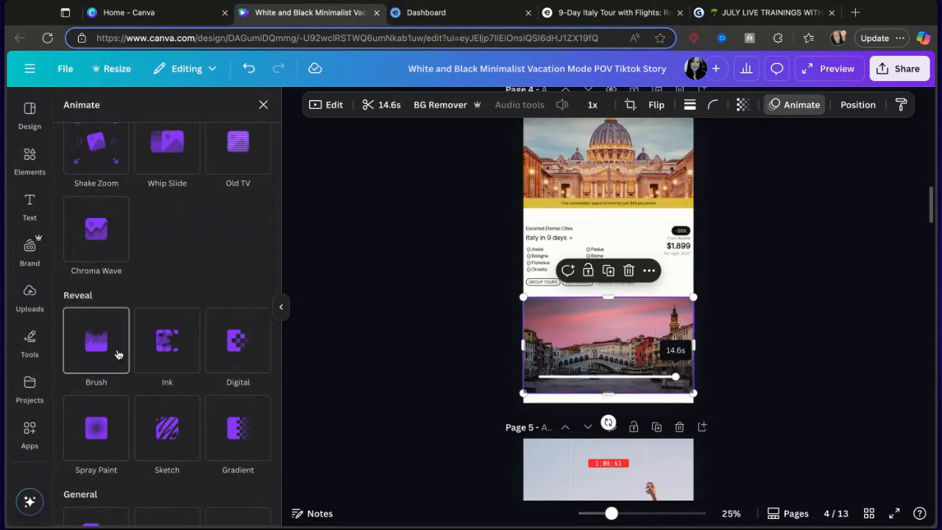
{"action": "left_click", "coordinate": [118, 355]}
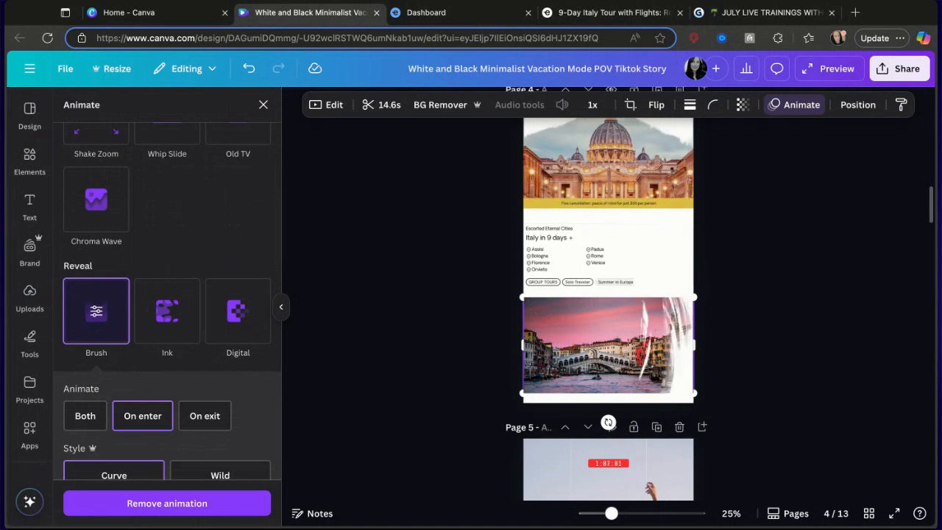
{"action": "left_click", "coordinate": [167, 317]}
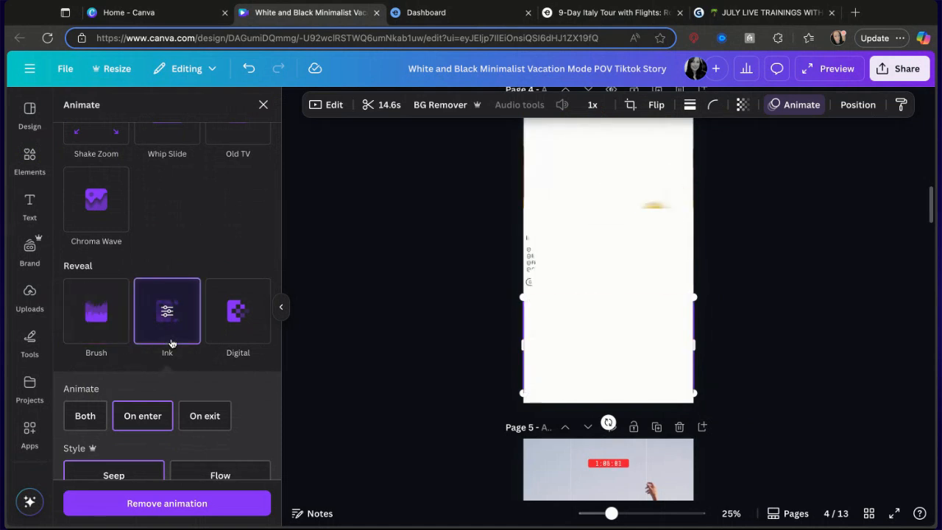
{"action": "left_click", "coordinate": [242, 332]}
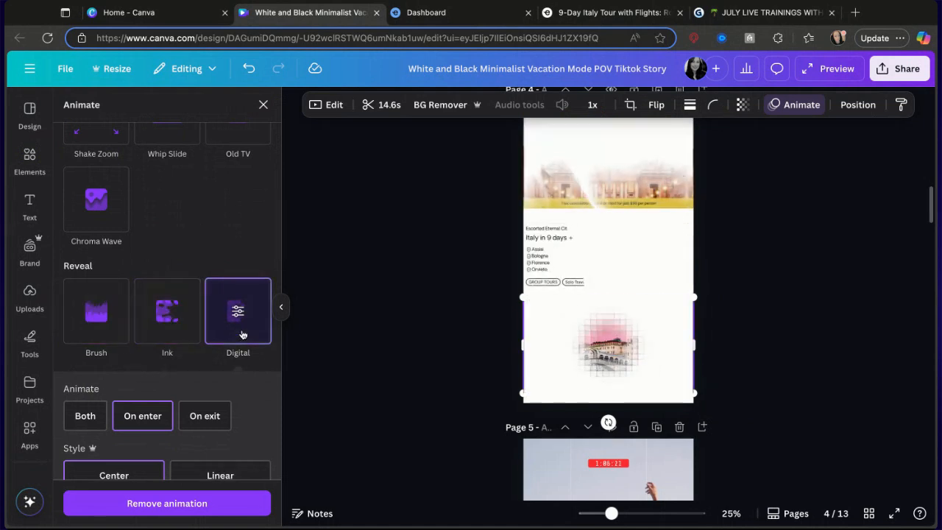
{"action": "scroll", "coordinate": [205, 359], "scroll_direction": "down", "scroll_amount": 3}
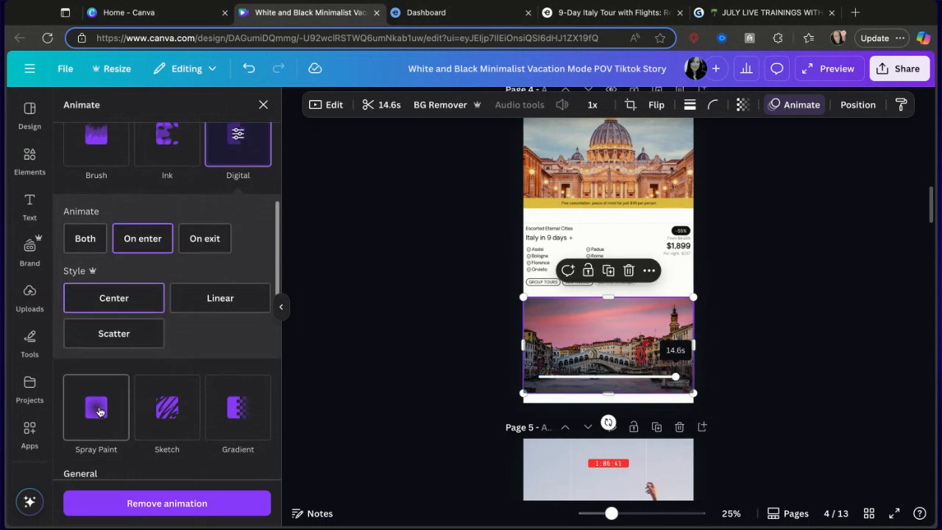
{"action": "left_click", "coordinate": [96, 403]}
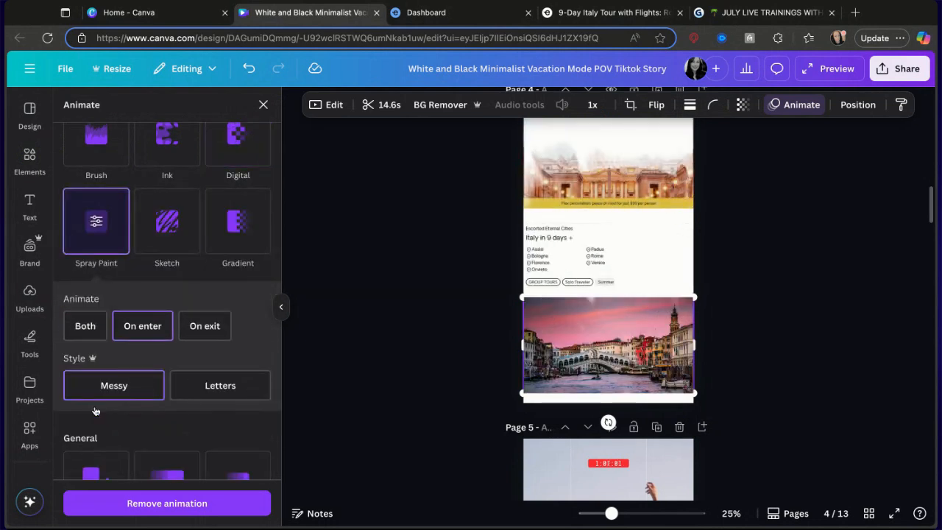
{"action": "scroll", "coordinate": [654, 412], "scroll_direction": "down", "scroll_amount": 5}
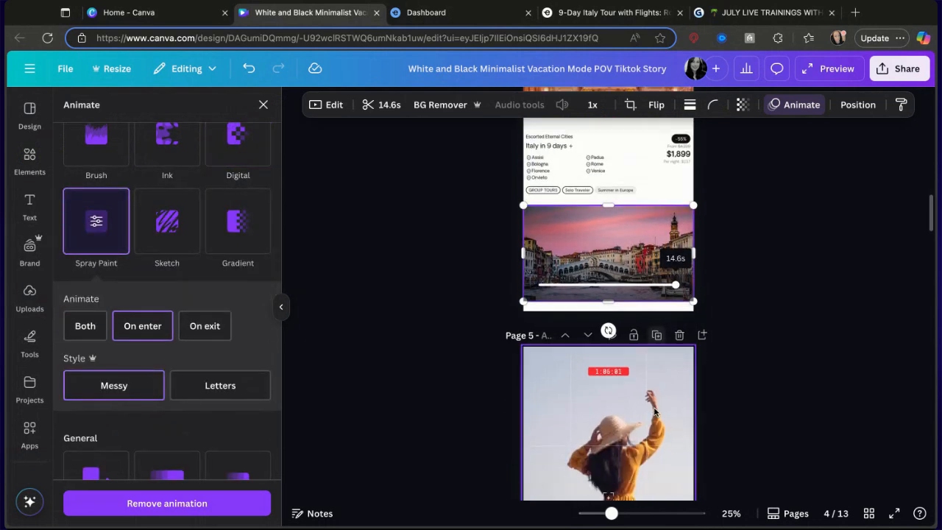
{"action": "scroll", "coordinate": [654, 412], "scroll_direction": "up", "scroll_amount": 3}
{"action": "scroll", "coordinate": [654, 412], "scroll_direction": "up", "scroll_amount": 2}
{"action": "scroll", "coordinate": [632, 368], "scroll_direction": "down", "scroll_amount": 5}
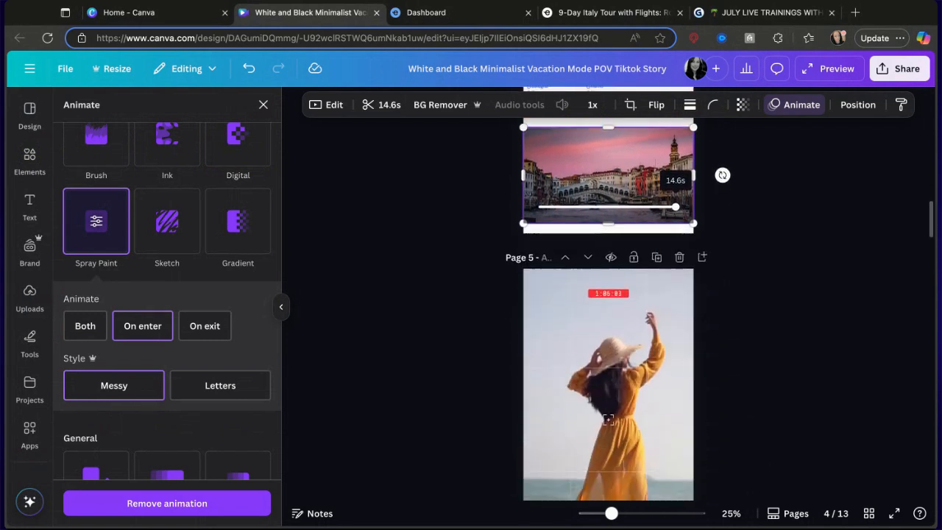
{"action": "scroll", "coordinate": [608, 353], "scroll_direction": "up", "scroll_amount": 1}
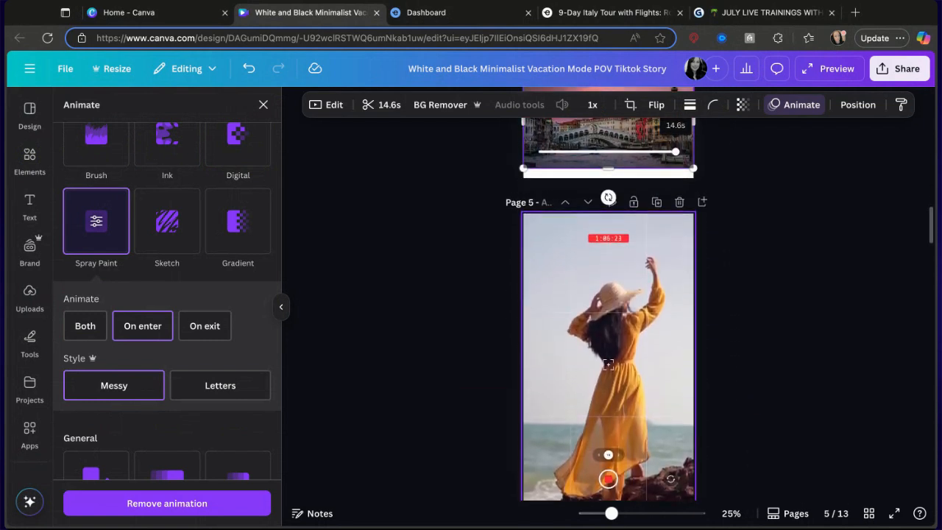
{"action": "scroll", "coordinate": [608, 353], "scroll_direction": "up", "scroll_amount": 1}
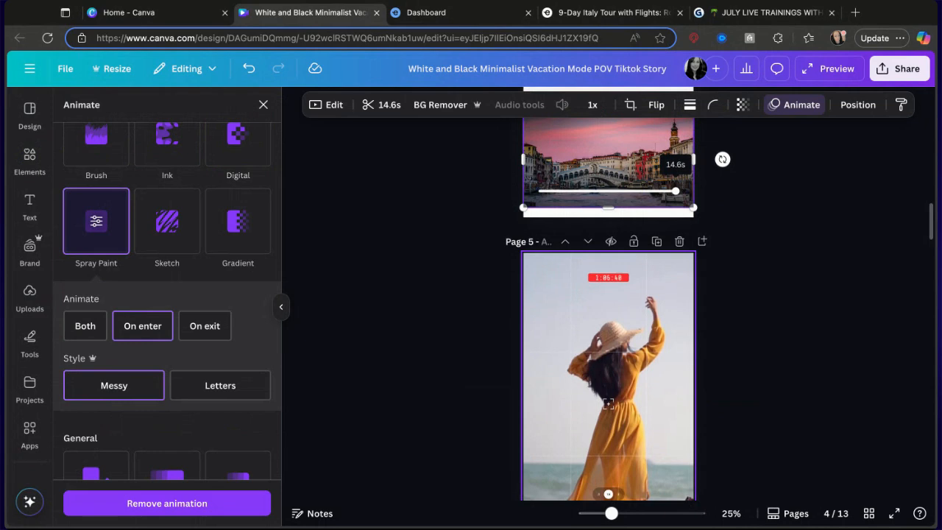
Switch to the 9-Day Italy Tour browser tab, close the photo gallery and go back to the Exoticca home page.
{"action": "left_click", "coordinate": [559, 15]}
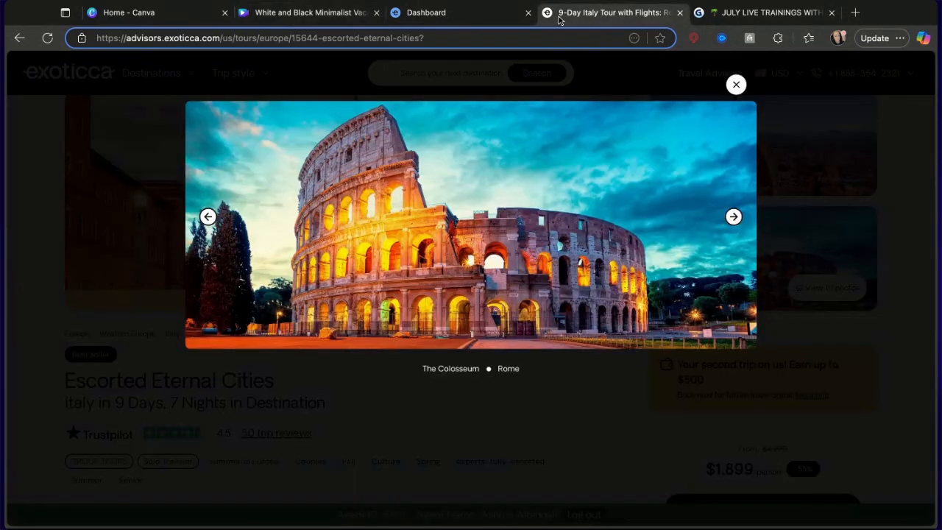
{"action": "left_click", "coordinate": [736, 84]}
{"action": "left_click", "coordinate": [19, 37]}
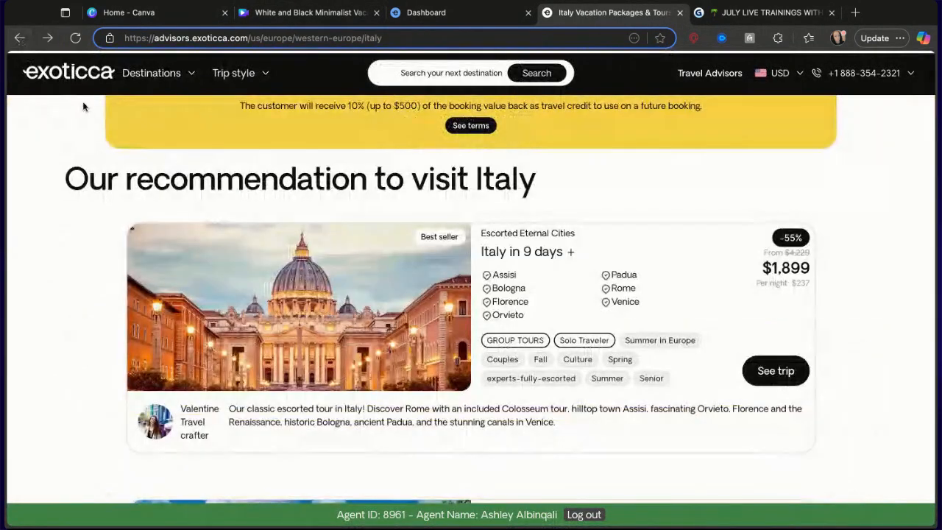
{"action": "left_click", "coordinate": [20, 37]}
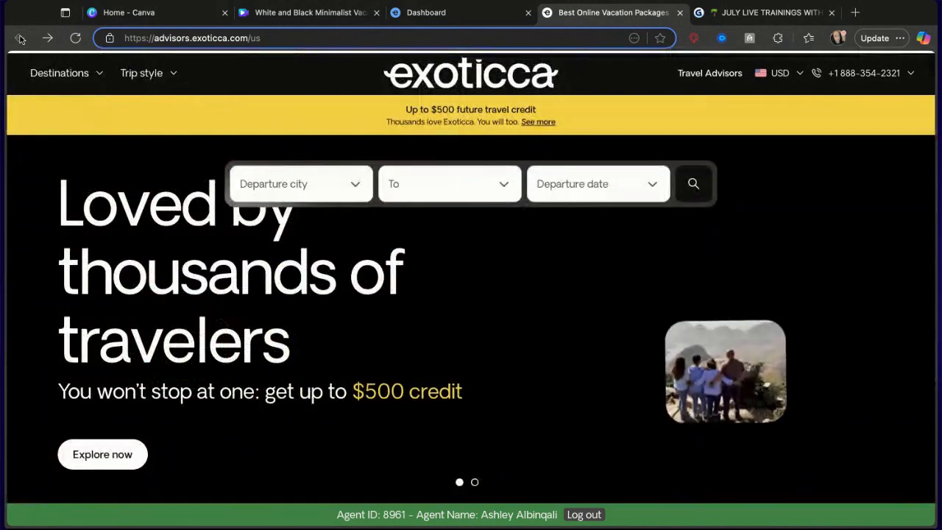
Browse the Destinations menu on the Exoticca site and open the Peru tour recommendations.
{"action": "left_click", "coordinate": [78, 78]}
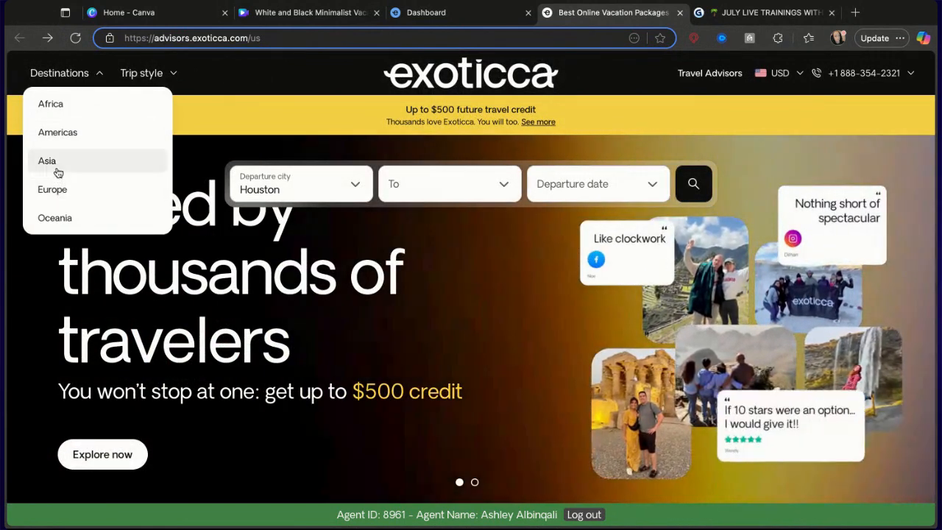
{"action": "left_click", "coordinate": [57, 168]}
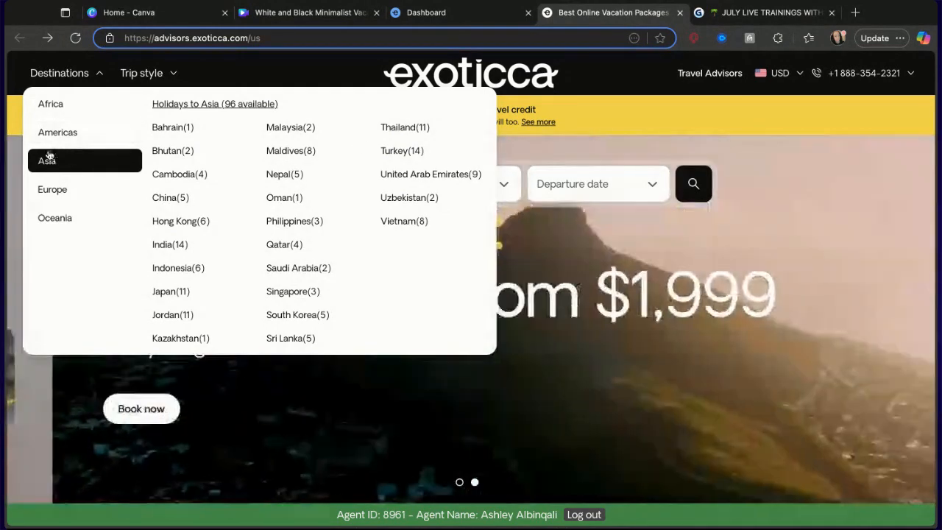
{"action": "left_click", "coordinate": [62, 137]}
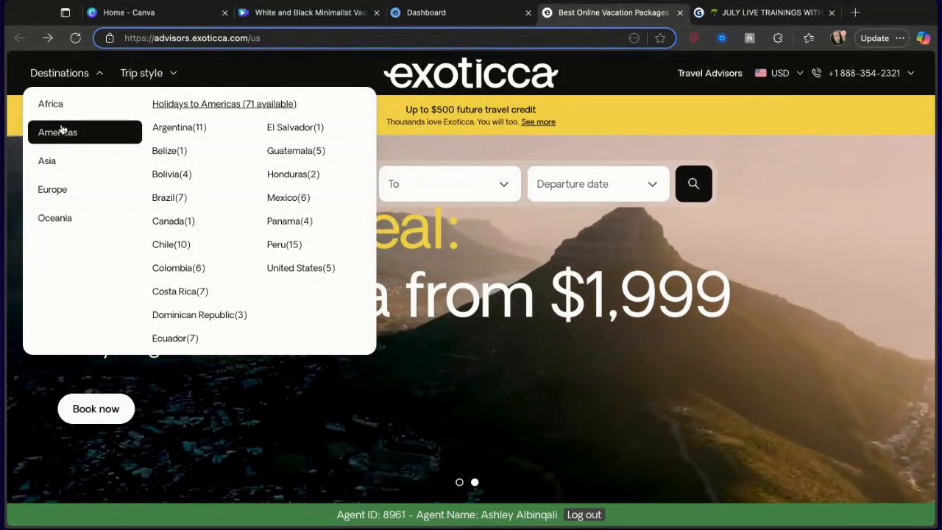
{"action": "left_click", "coordinate": [291, 245]}
{"action": "scroll", "coordinate": [294, 247], "scroll_direction": "down", "scroll_amount": 5}
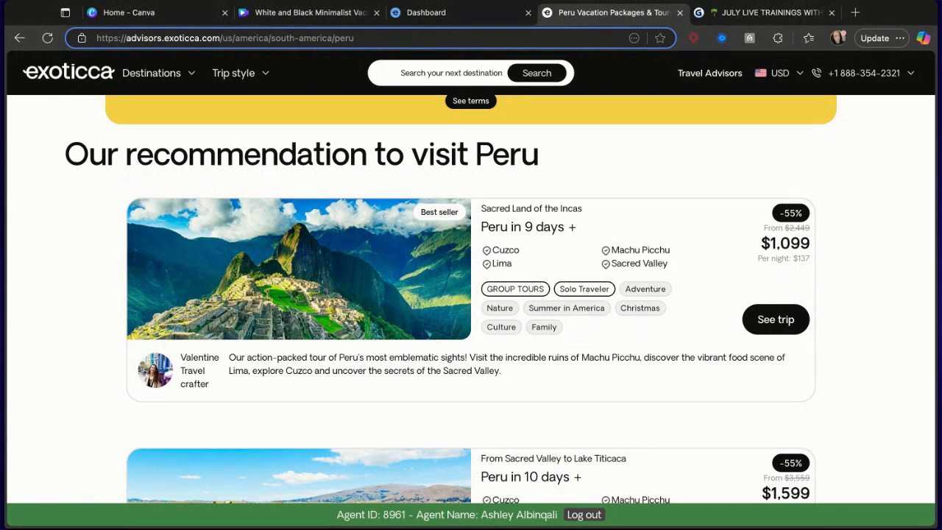
Paste the Peru in 9 days tour card onto blank page 6 and stretch it to the page width.
{"action": "left_click", "coordinate": [280, 21]}
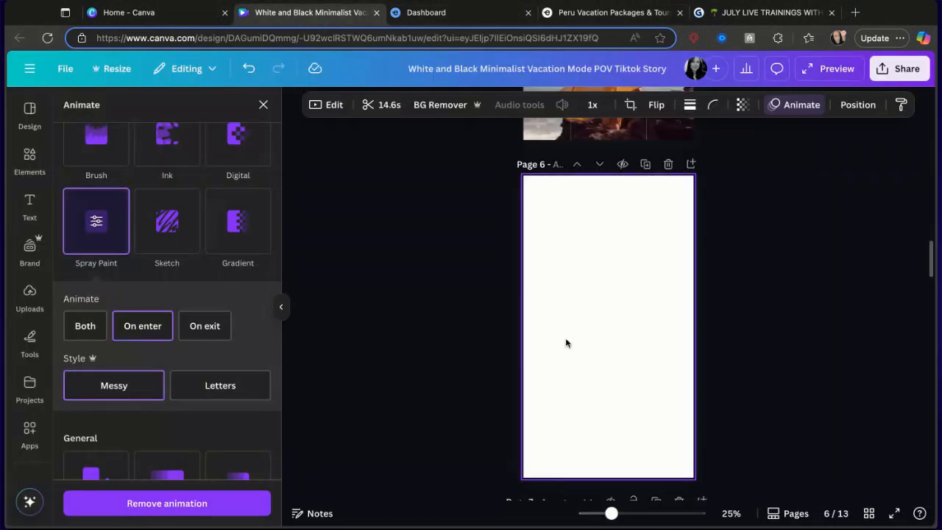
{"action": "left_click", "coordinate": [601, 373]}
{"action": "key", "text": "ctrl+v"}
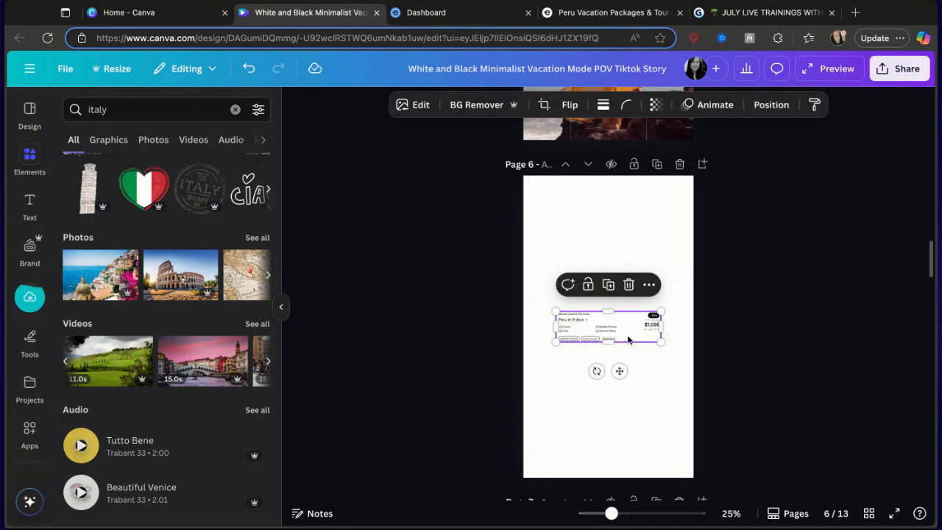
{"action": "left_click_drag", "start_coordinate": [665, 343], "coordinate": [694, 351]}
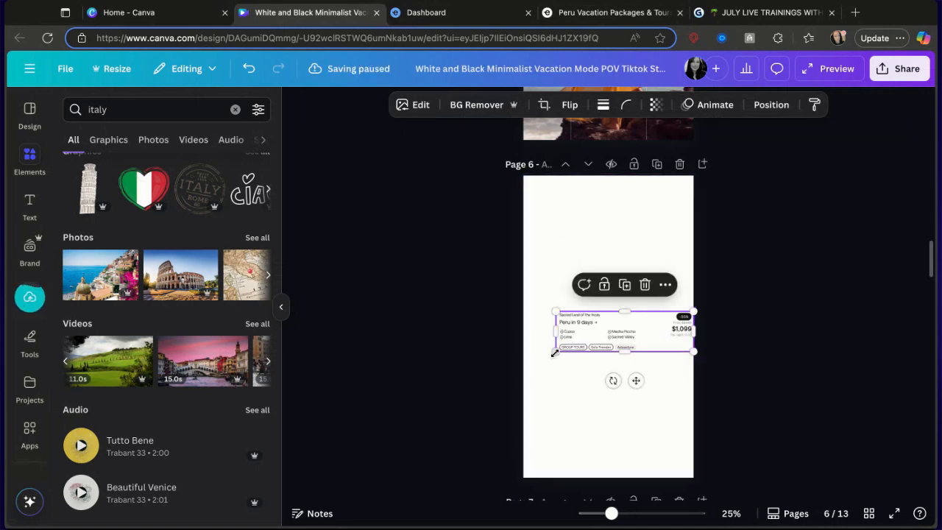
{"action": "left_click_drag", "start_coordinate": [548, 355], "coordinate": [524, 361]}
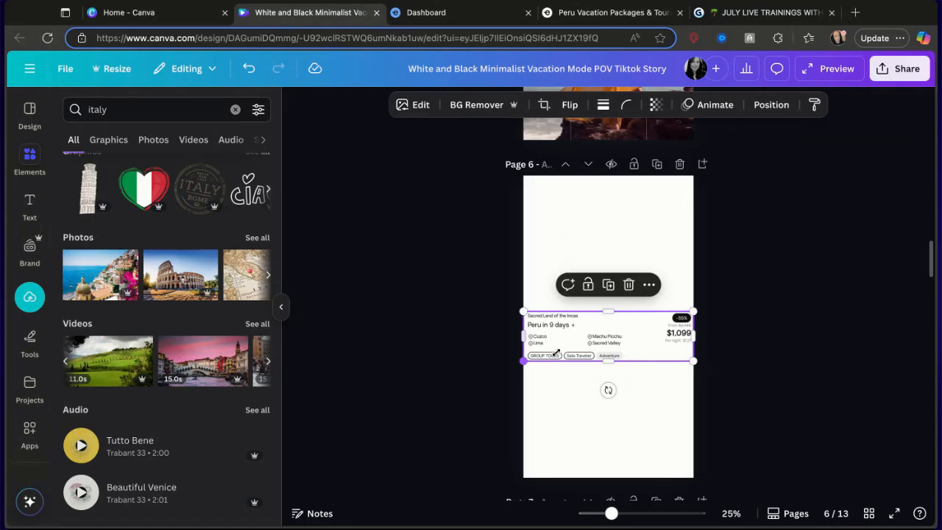
Open the Sacred Land of the Incas trip page on the Exoticca tab and close its photo gallery.
{"action": "left_click", "coordinate": [612, 12]}
{"action": "mouse_move", "coordinate": [386, 284]}
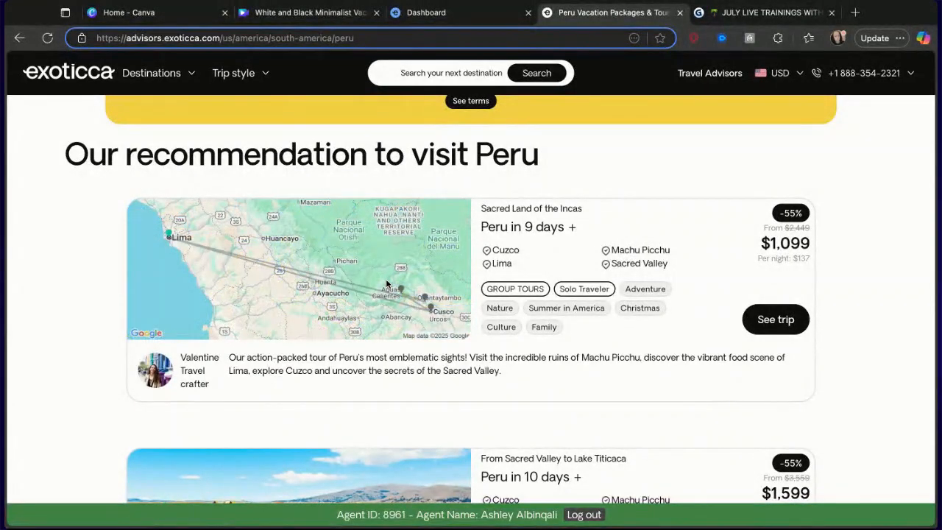
{"action": "left_click", "coordinate": [773, 328]}
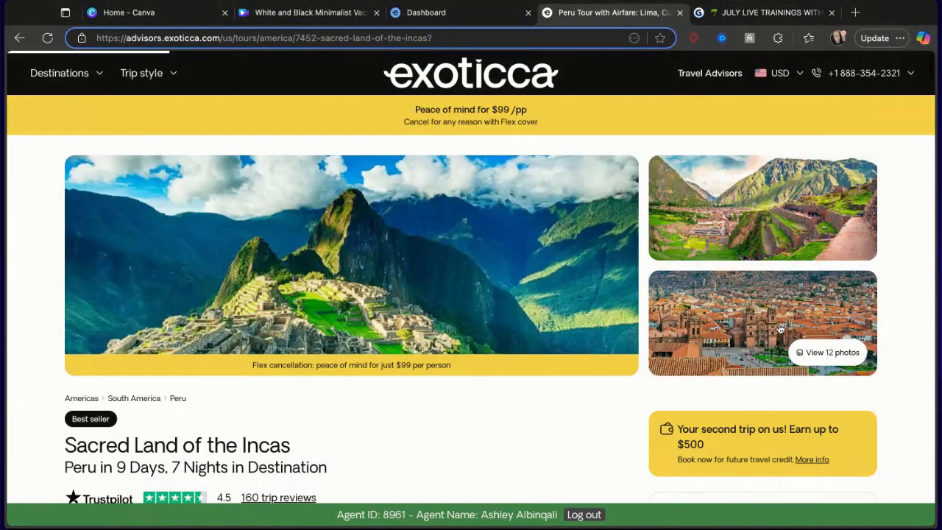
{"action": "left_click", "coordinate": [272, 263]}
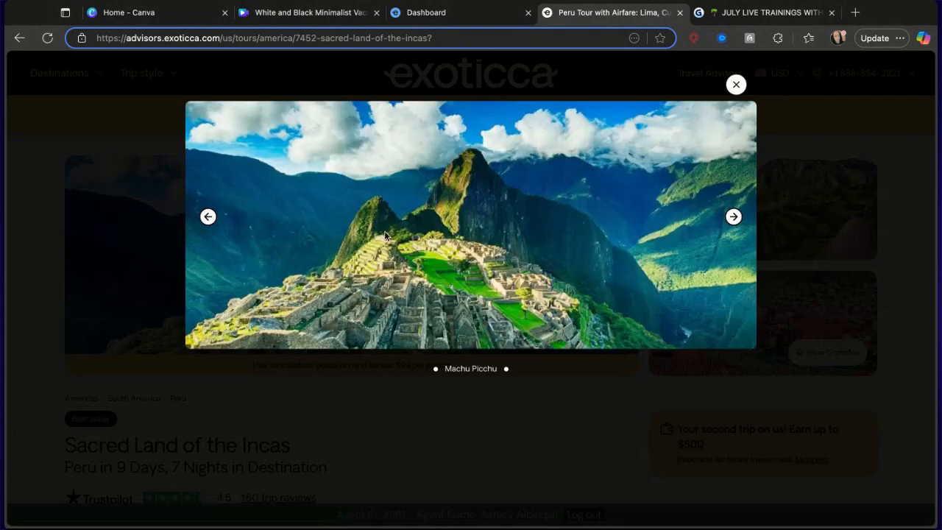
{"action": "left_click", "coordinate": [736, 85]}
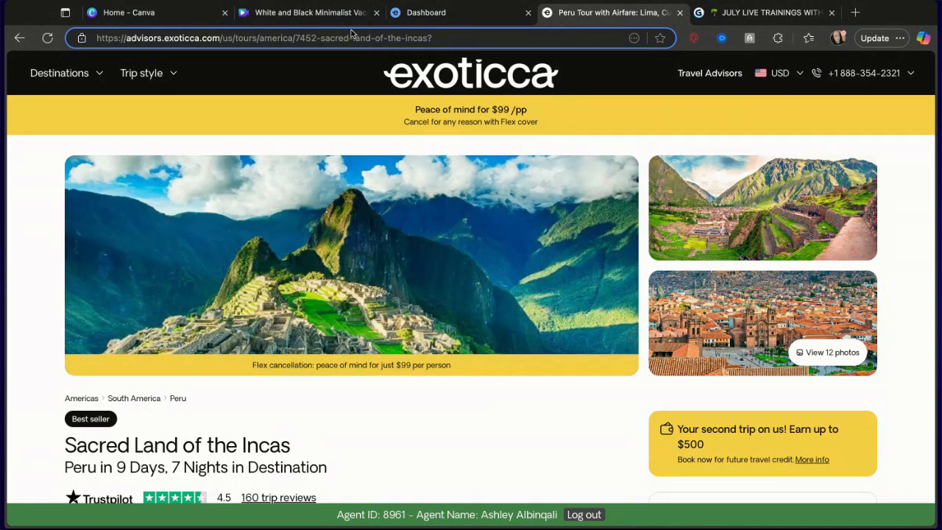
Paste the Machu Picchu banner image onto page 6, move it above the tour card and widen it to the page width.
{"action": "left_click", "coordinate": [309, 13]}
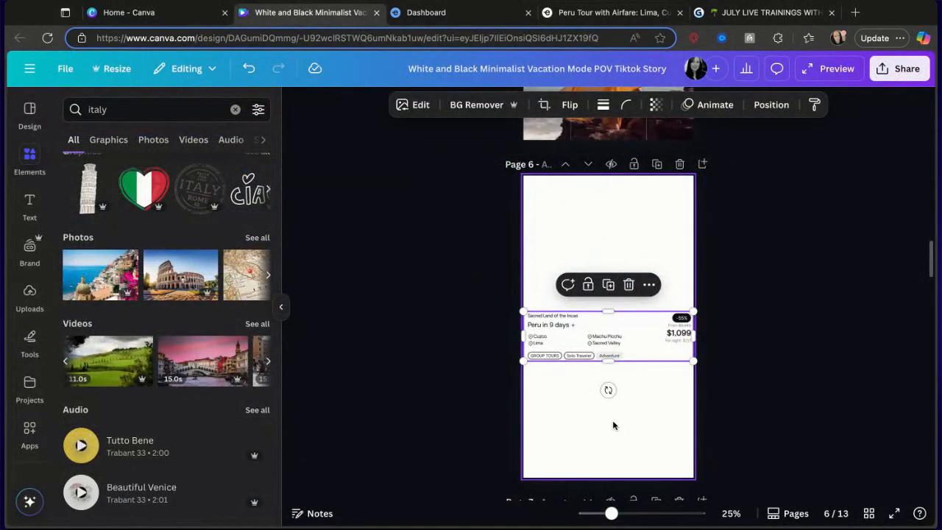
{"action": "key", "text": "ctrl+v"}
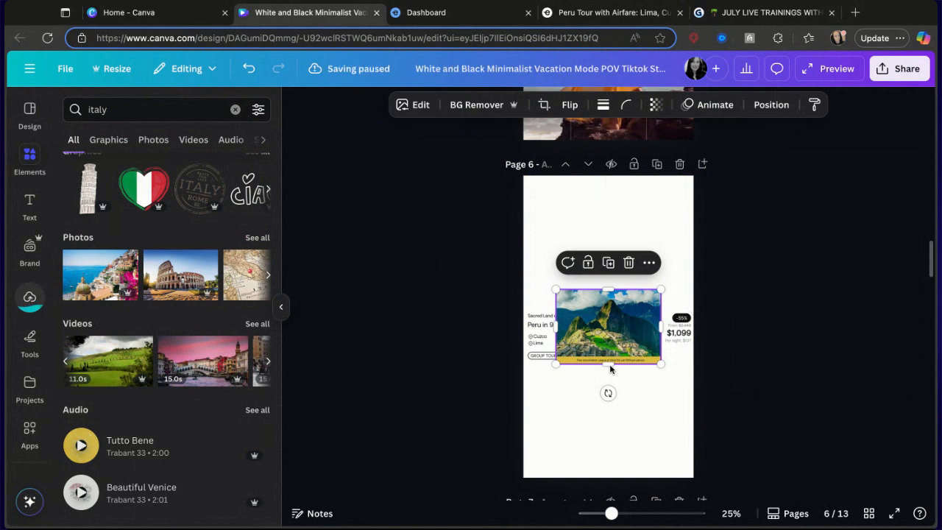
{"action": "mouse_move", "coordinate": [641, 327]}
{"action": "left_mouse_down"}
{"action": "mouse_move", "coordinate": [626, 243]}
{"action": "mouse_move", "coordinate": [615, 244]}
{"action": "mouse_move", "coordinate": [608, 228]}
{"action": "left_mouse_up"}
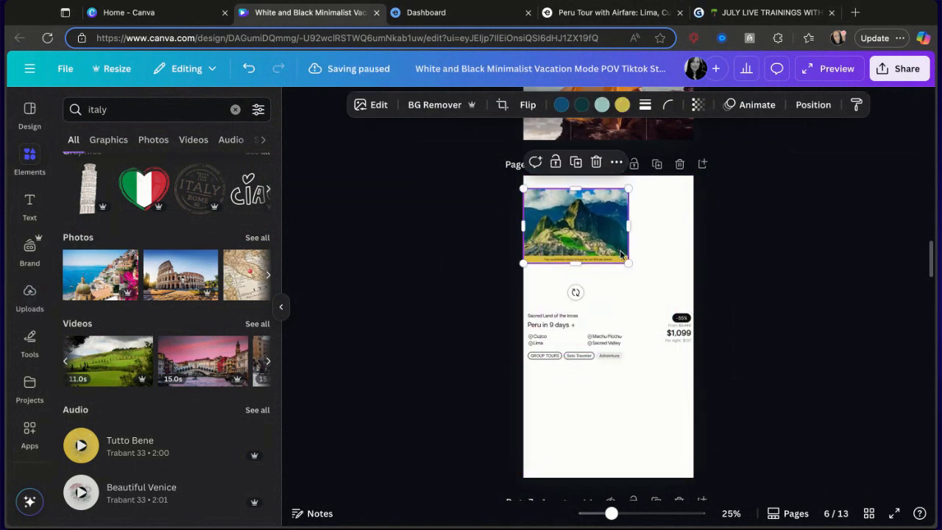
{"action": "left_click_drag", "start_coordinate": [628, 267], "coordinate": [657, 284]}
{"action": "left_click_drag", "start_coordinate": [660, 243], "coordinate": [693, 243]}
Adjust the crop of the Machu Picchu image at the top of page 6.
{"action": "double_click", "coordinate": [615, 248]}
{"action": "left_click_drag", "start_coordinate": [615, 248], "coordinate": [616, 235]}
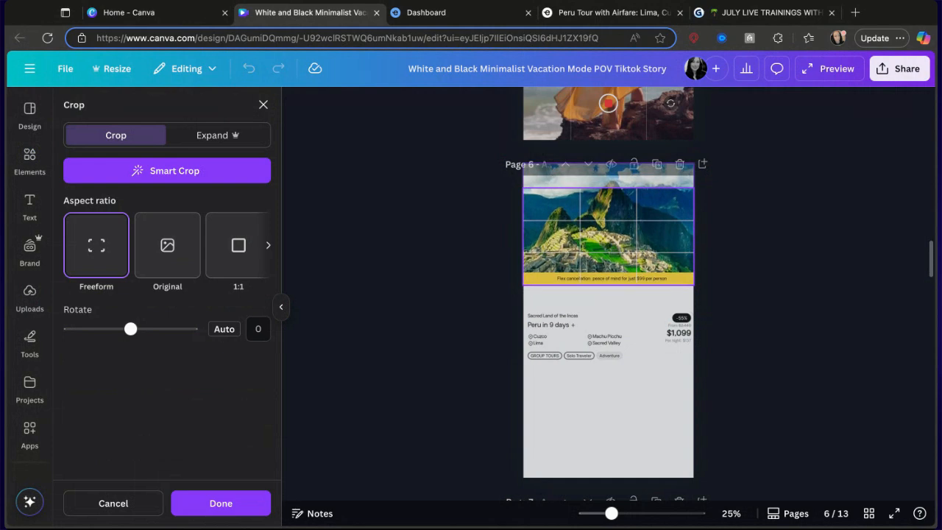
{"action": "left_click", "coordinate": [764, 270]}
{"action": "left_click_drag", "start_coordinate": [613, 285], "coordinate": [613, 284]}
{"action": "left_click", "coordinate": [796, 249]}
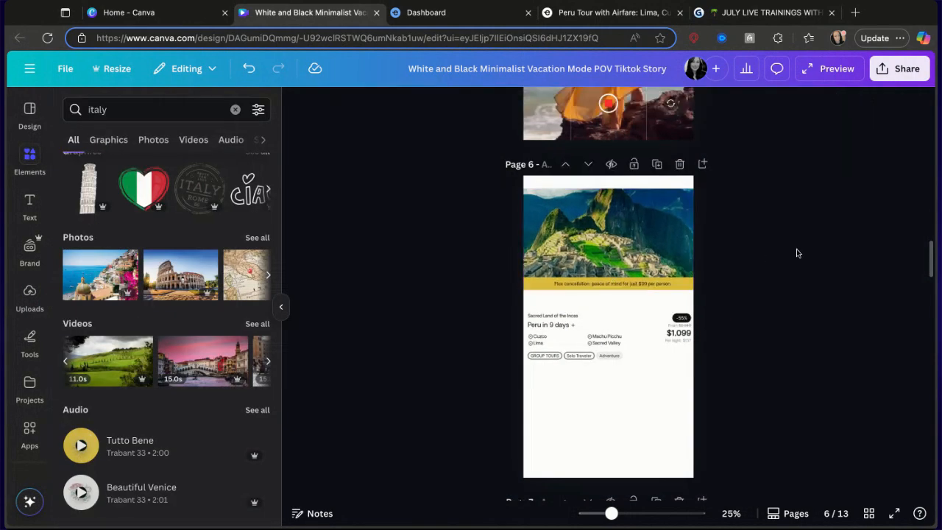
Search the design elements for peru.
{"action": "left_click", "coordinate": [585, 13]}
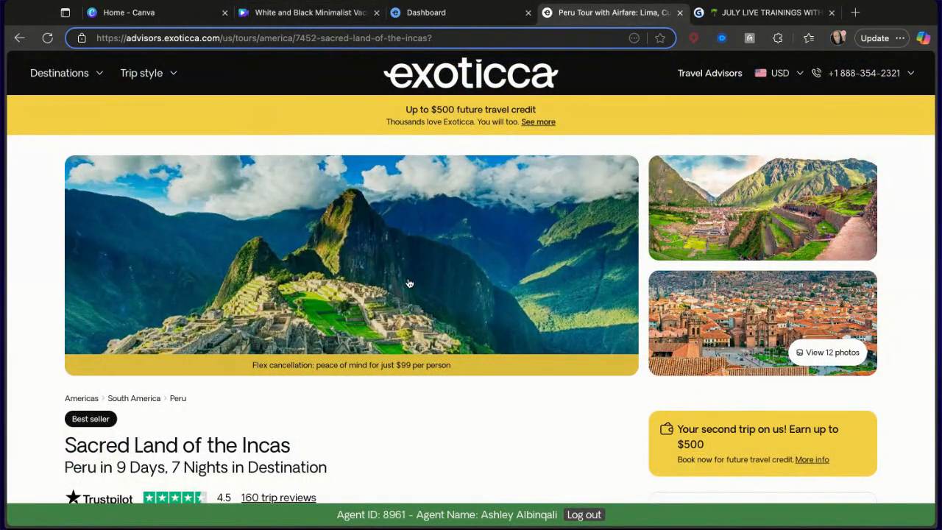
{"action": "left_click", "coordinate": [310, 12]}
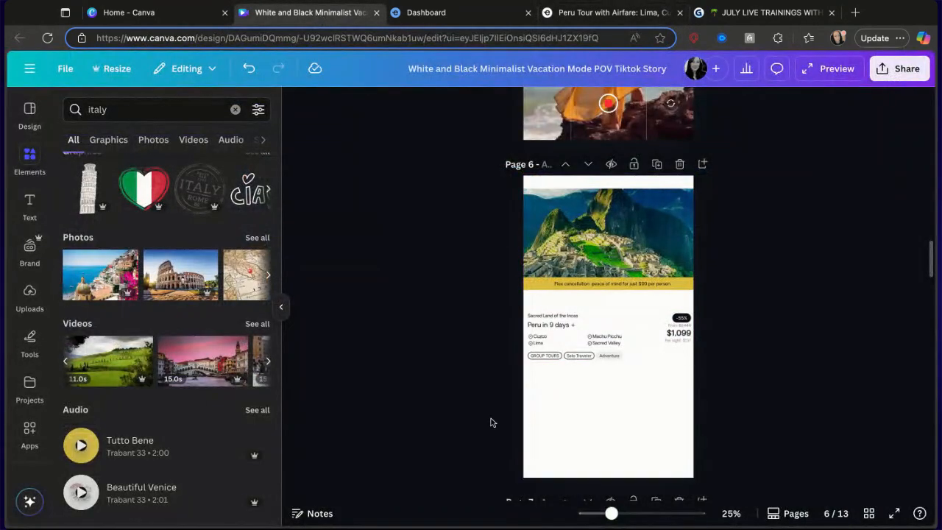
{"action": "left_click", "coordinate": [234, 110]}
{"action": "type", "text": "peruc"}
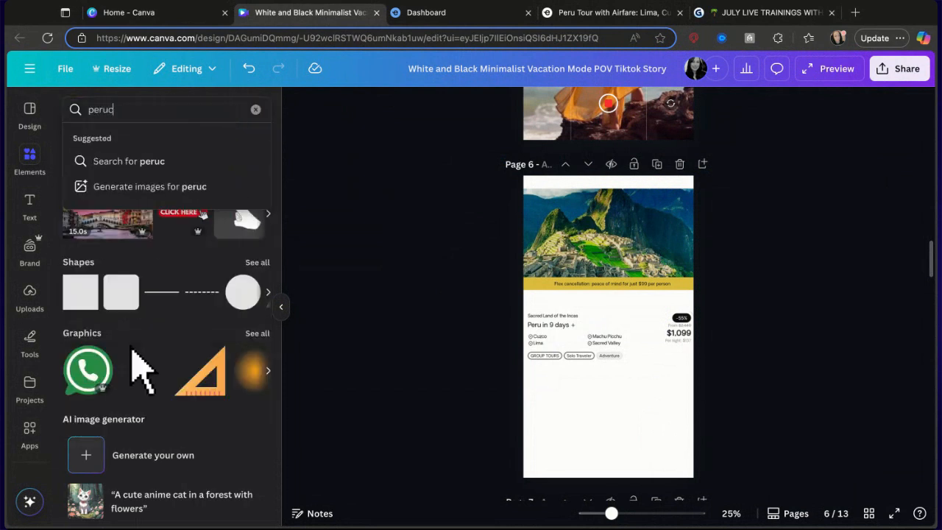
{"action": "key", "text": "BackSpace"}
{"action": "key", "text": "Return"}
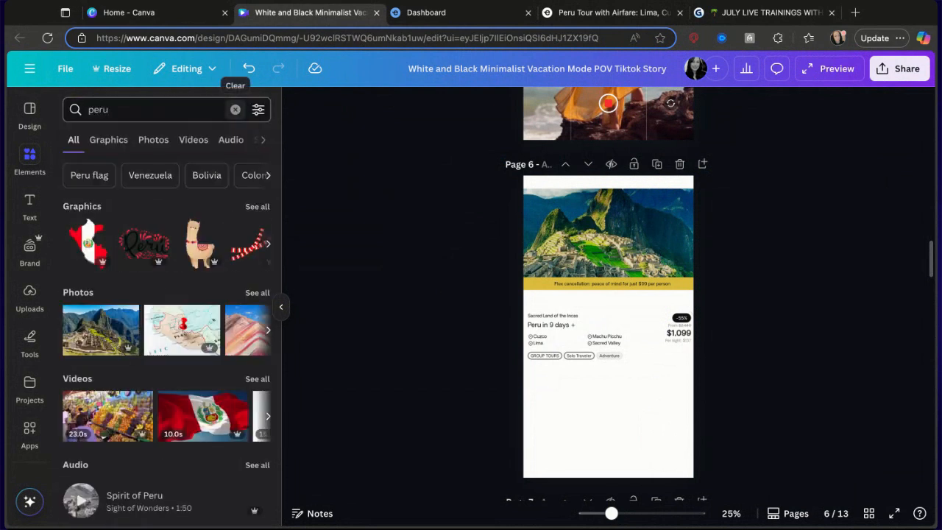
Try adding an aerial coastal city video from the Peru videos to page 6, then delete it.
{"action": "mouse_move", "coordinate": [177, 432]}
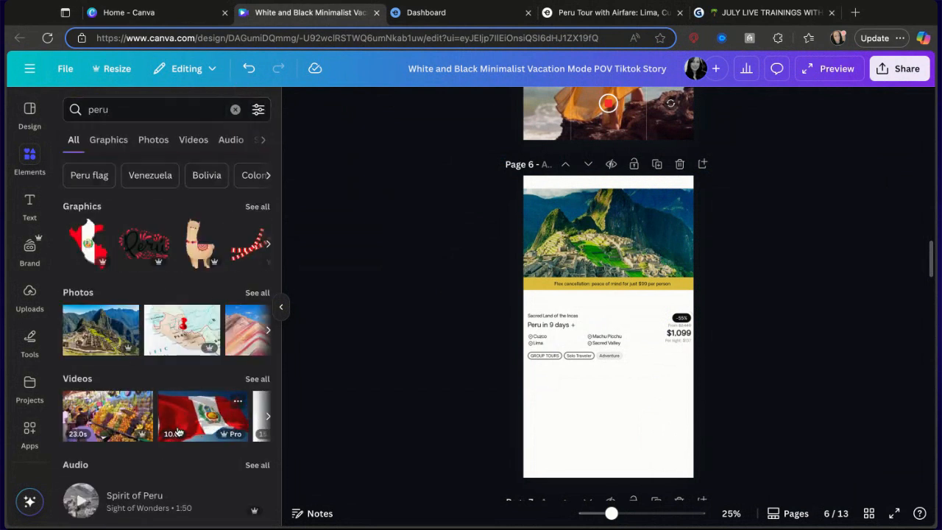
{"action": "left_click", "coordinate": [257, 379]}
{"action": "scroll", "coordinate": [159, 379], "scroll_direction": "down", "scroll_amount": 1}
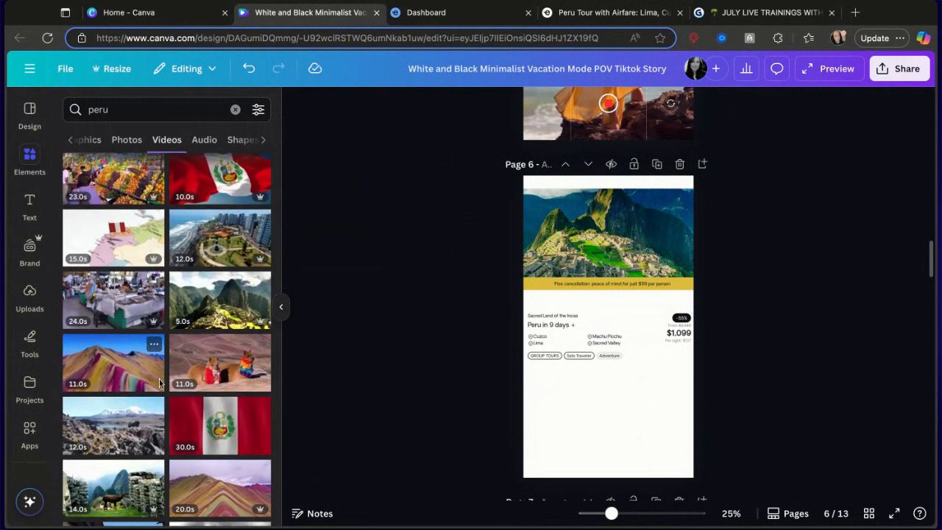
{"action": "scroll", "coordinate": [83, 354], "scroll_direction": "down", "scroll_amount": 4}
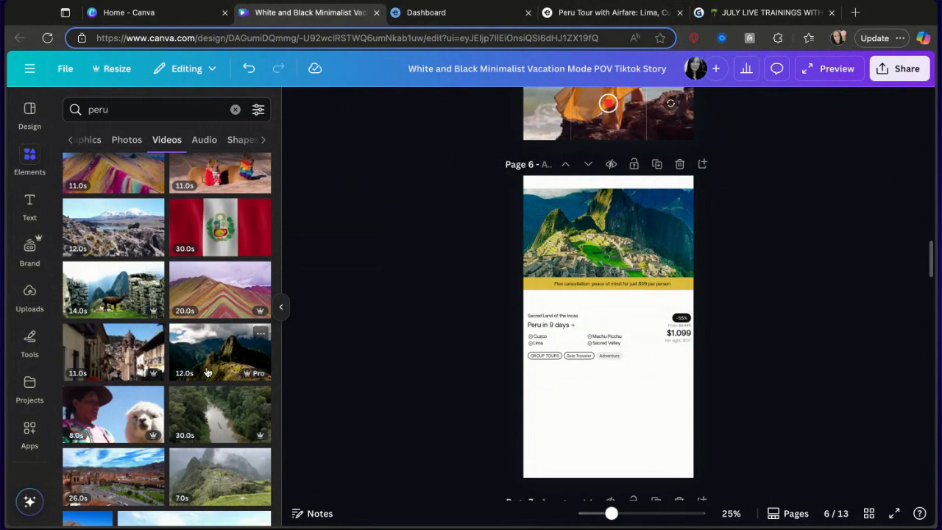
{"action": "scroll", "coordinate": [251, 429], "scroll_direction": "down", "scroll_amount": 1}
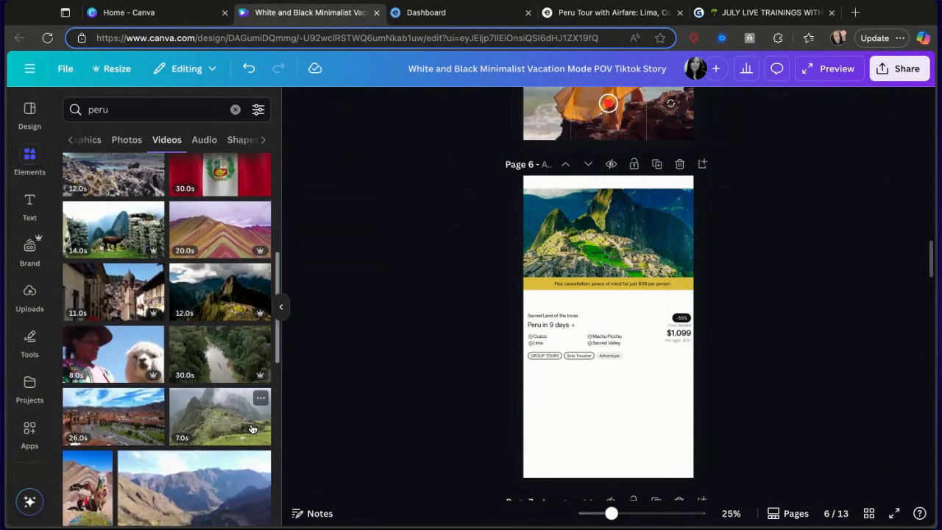
{"action": "scroll", "coordinate": [251, 429], "scroll_direction": "down", "scroll_amount": 2}
{"action": "scroll", "coordinate": [216, 385], "scroll_direction": "down", "scroll_amount": 4}
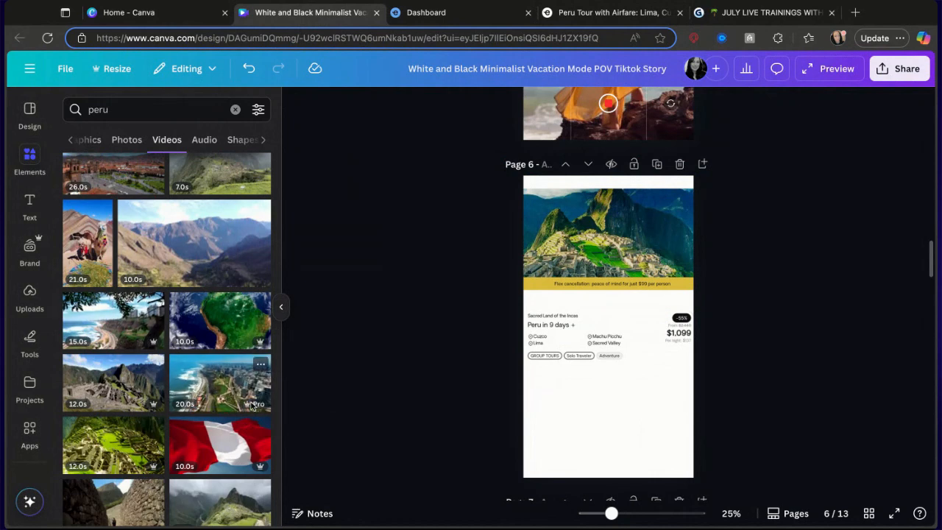
{"action": "left_click", "coordinate": [224, 393]}
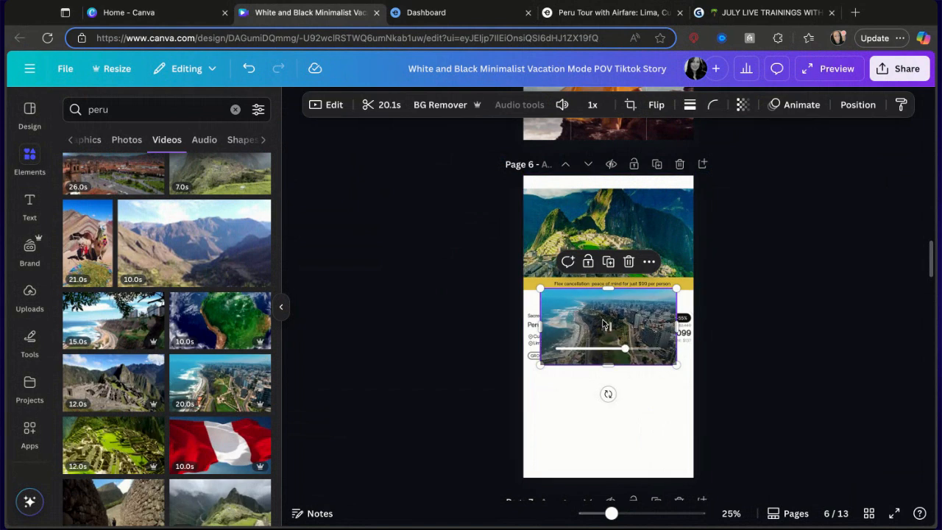
{"action": "key", "text": "Delete"}
Add the Peru map video to the bottom of page 6 and resize it to fill the page width.
{"action": "scroll", "coordinate": [151, 440], "scroll_direction": "up", "scroll_amount": 10}
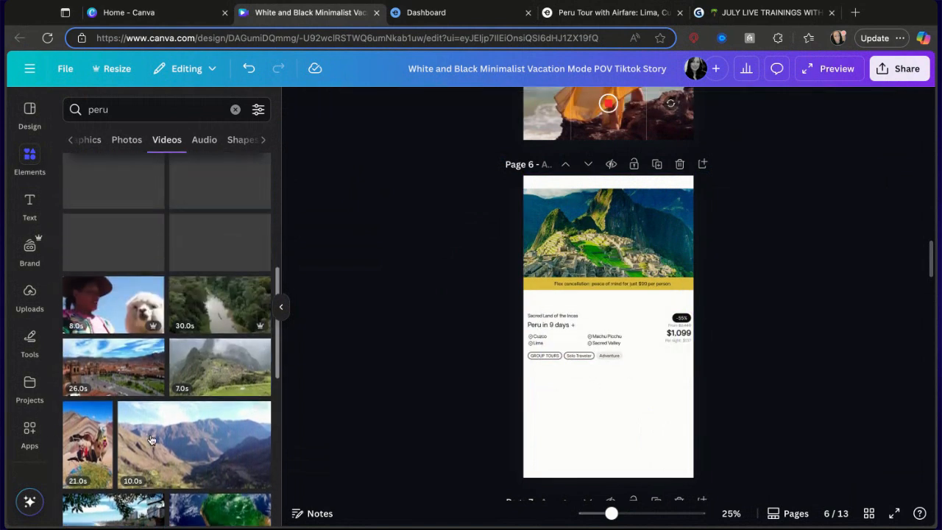
{"action": "scroll", "coordinate": [151, 440], "scroll_direction": "up", "scroll_amount": 1}
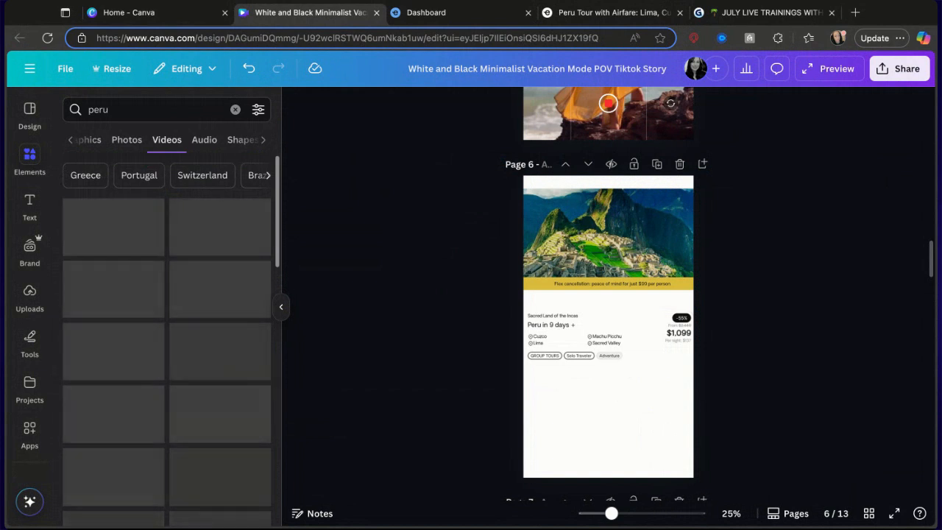
{"action": "left_click_drag", "start_coordinate": [122, 296], "coordinate": [581, 420]}
{"action": "left_click_drag", "start_coordinate": [660, 449], "coordinate": [694, 467]}
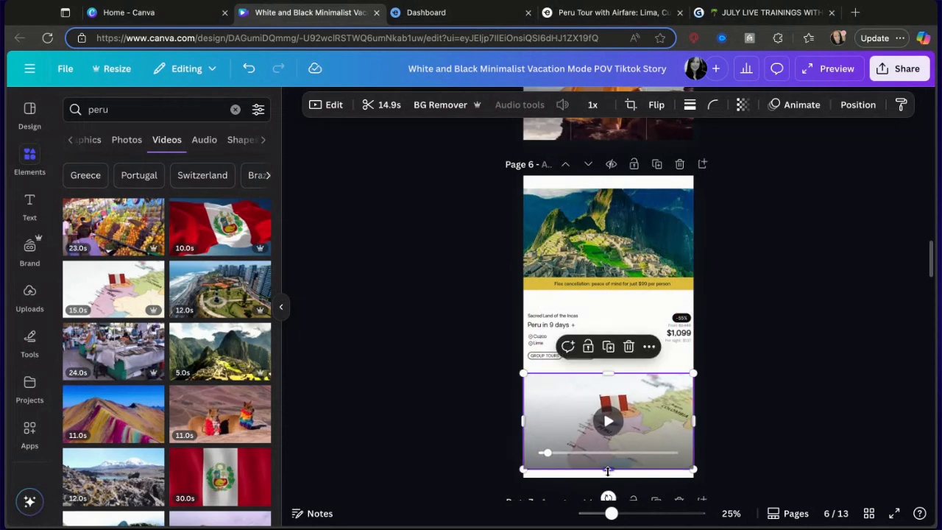
{"action": "left_click_drag", "start_coordinate": [608, 471], "coordinate": [609, 478]}
{"action": "left_click", "coordinate": [776, 406]}
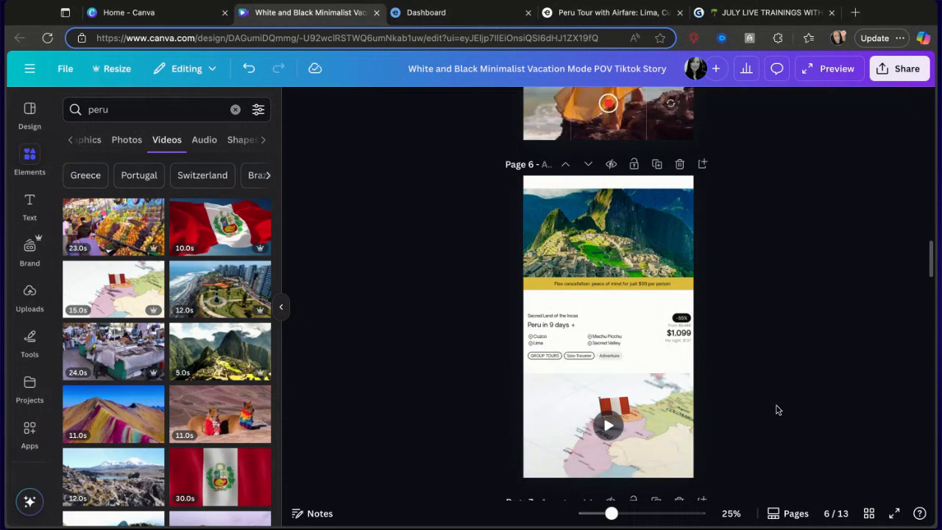
Stretch the Machu Picchu image up to the top edge of page 6 and give it the Spray Paint animation.
{"action": "left_click", "coordinate": [659, 250]}
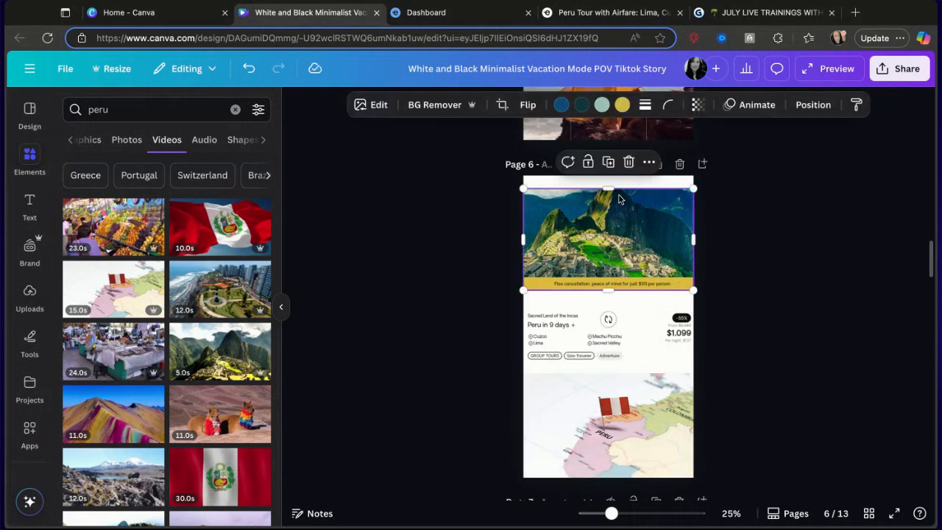
{"action": "left_click_drag", "start_coordinate": [608, 189], "coordinate": [607, 183]}
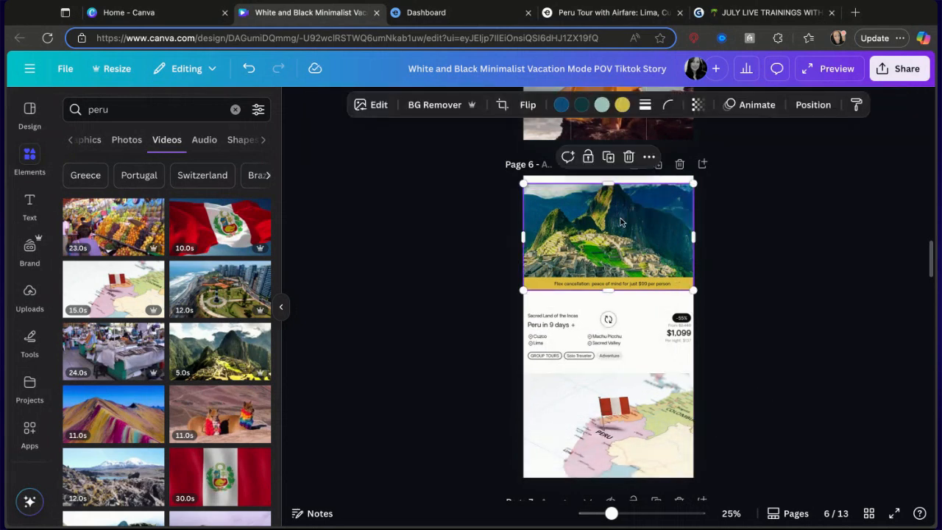
{"action": "left_click", "coordinate": [749, 104]}
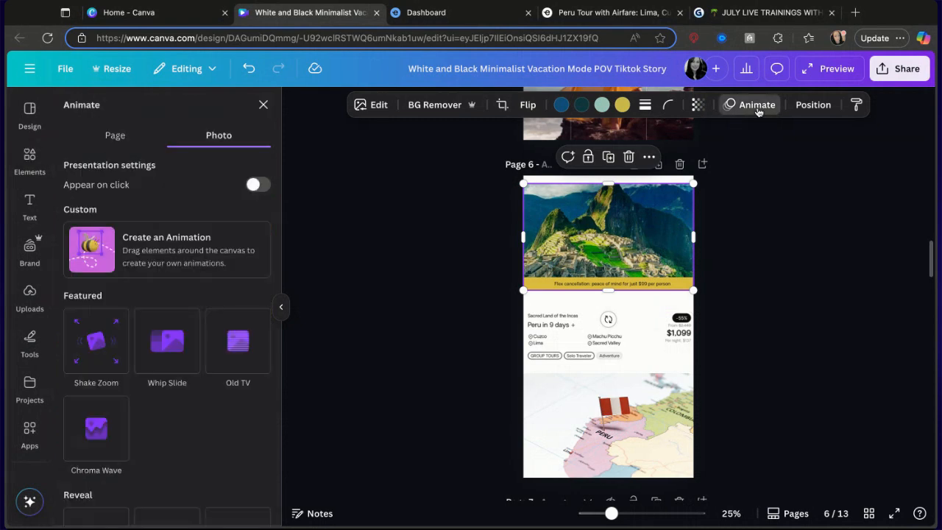
{"action": "scroll", "coordinate": [148, 375], "scroll_direction": "down", "scroll_amount": 4}
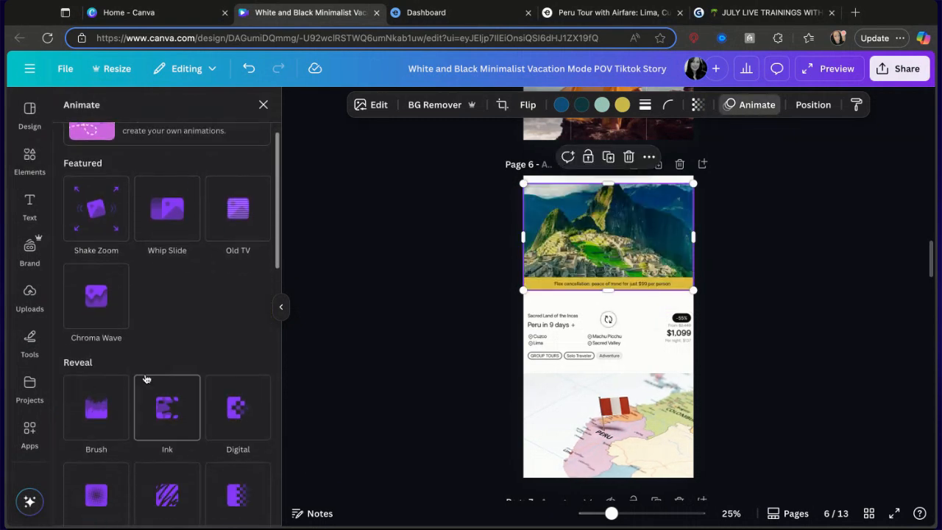
{"action": "scroll", "coordinate": [130, 294], "scroll_direction": "down", "scroll_amount": 4}
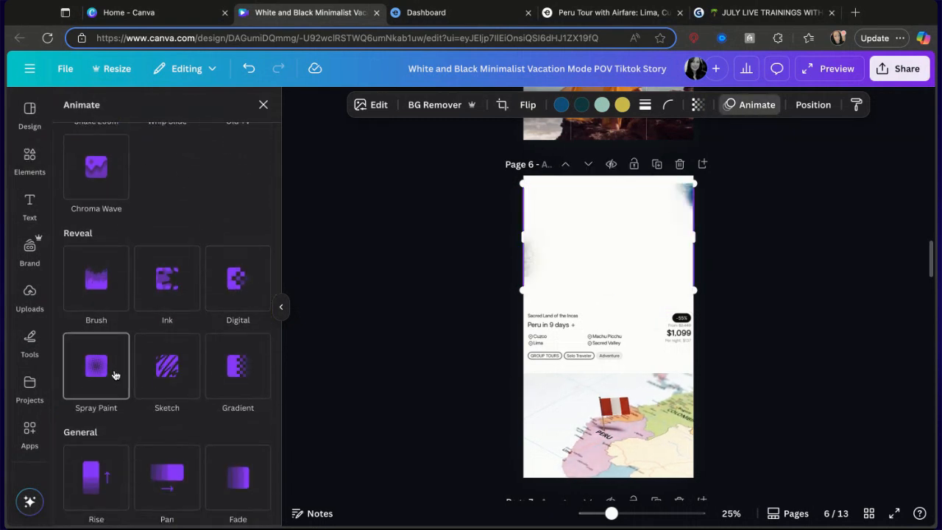
{"action": "left_click", "coordinate": [114, 376]}
Animate the Peru tour details block with Gradient and the Peru map video with Sketch.
{"action": "left_click", "coordinate": [568, 333]}
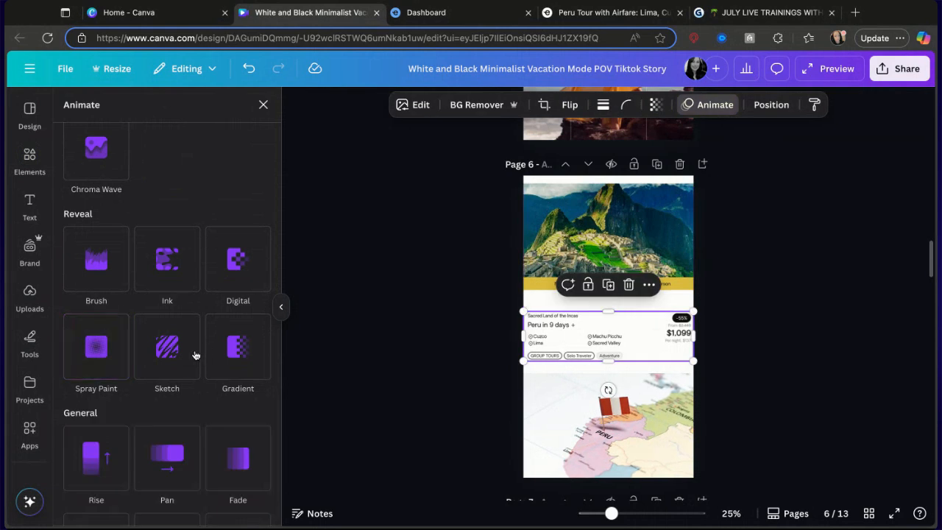
{"action": "left_click", "coordinate": [212, 351]}
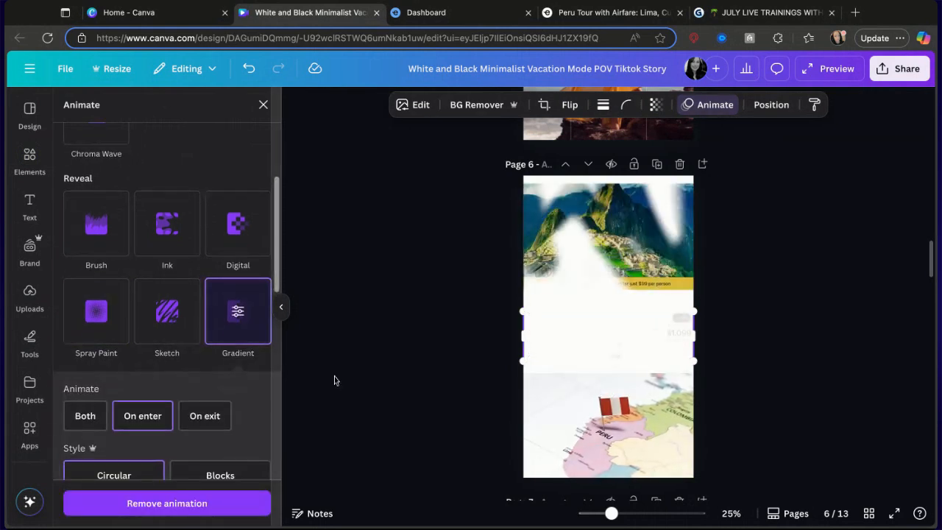
{"action": "left_click", "coordinate": [589, 423]}
{"action": "left_click", "coordinate": [149, 318]}
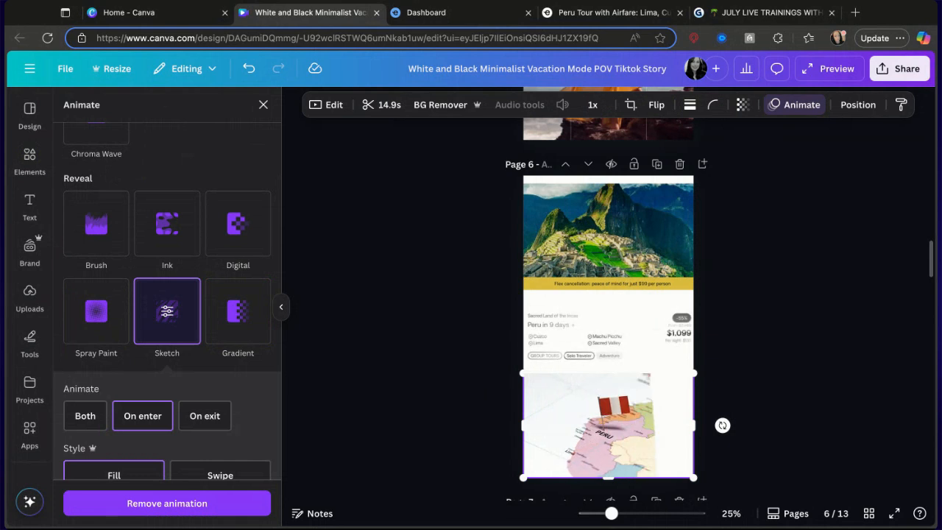
Change the tour details block's animation to Pan, animating on both enter and exit.
{"action": "left_click", "coordinate": [588, 334]}
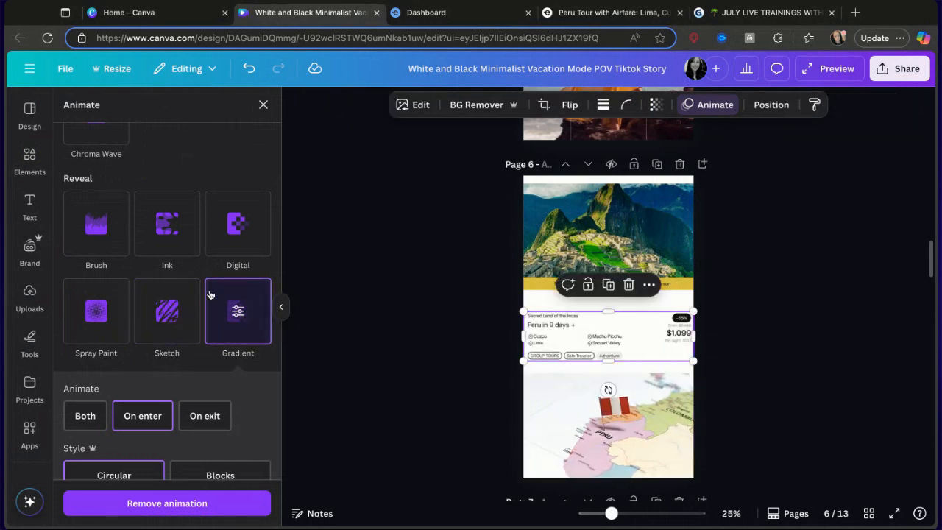
{"action": "scroll", "coordinate": [151, 244], "scroll_direction": "up", "scroll_amount": 5}
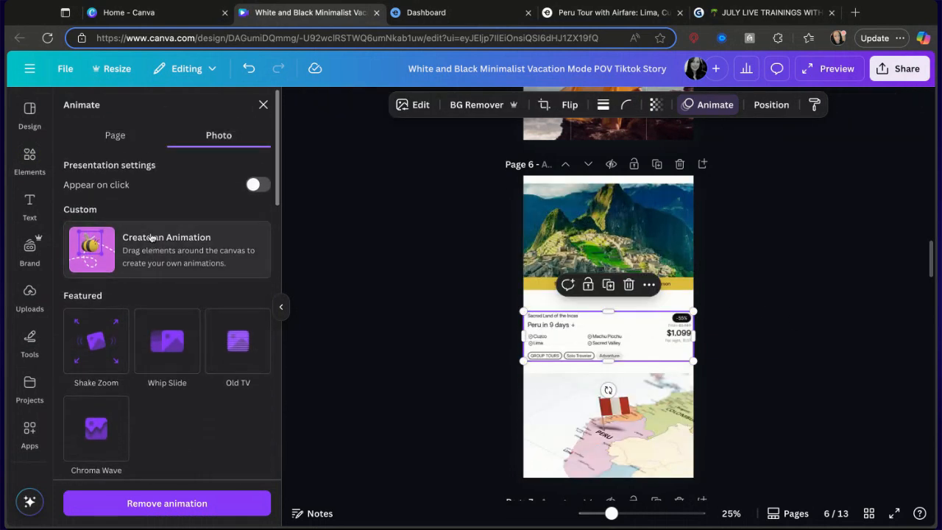
{"action": "scroll", "coordinate": [206, 268], "scroll_direction": "down", "scroll_amount": 8}
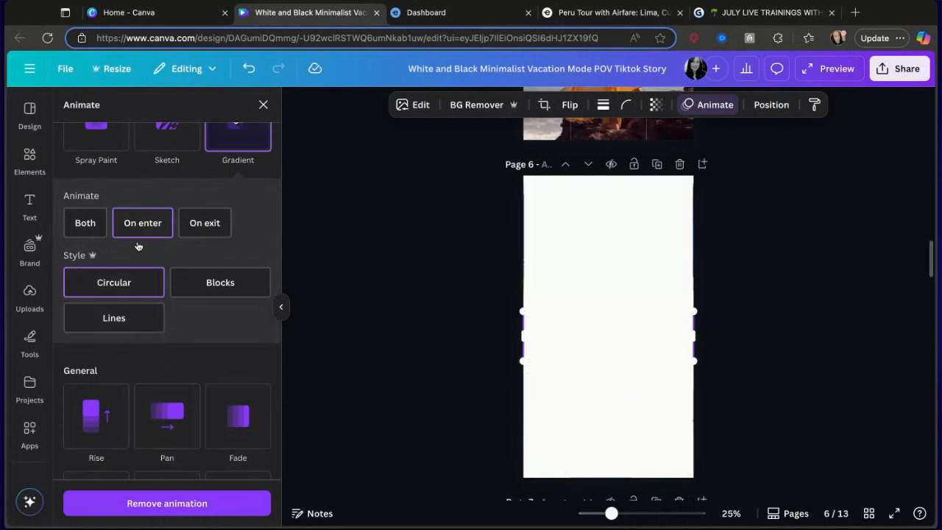
{"action": "left_click", "coordinate": [86, 223]}
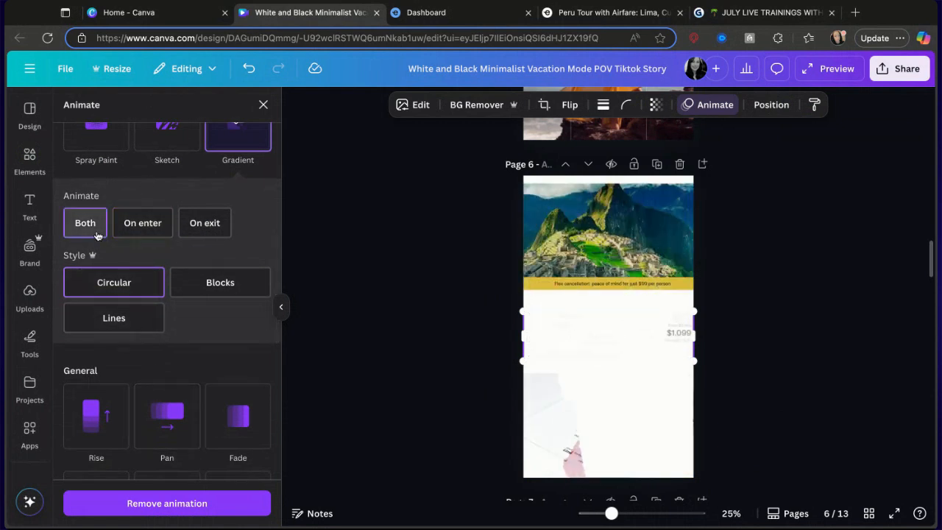
{"action": "scroll", "coordinate": [231, 421], "scroll_direction": "down", "scroll_amount": 2}
{"action": "left_click", "coordinate": [185, 346]}
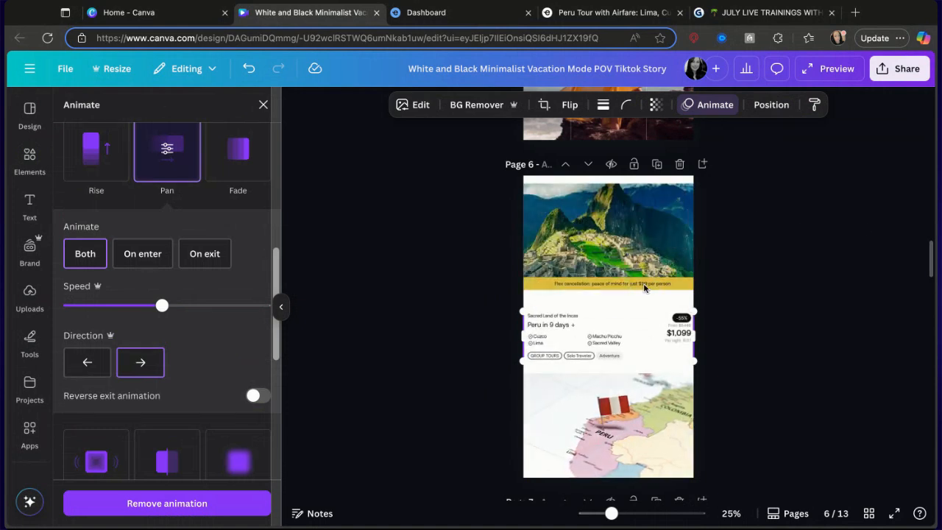
Delete the background video of the woman in the field on page 7.
{"action": "scroll", "coordinate": [592, 391], "scroll_direction": "down", "scroll_amount": 5}
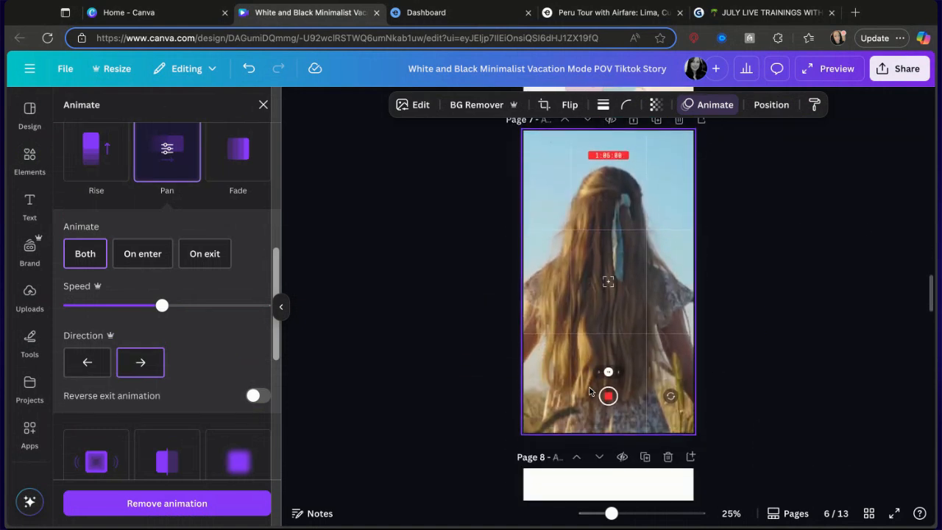
{"action": "left_click", "coordinate": [609, 280]}
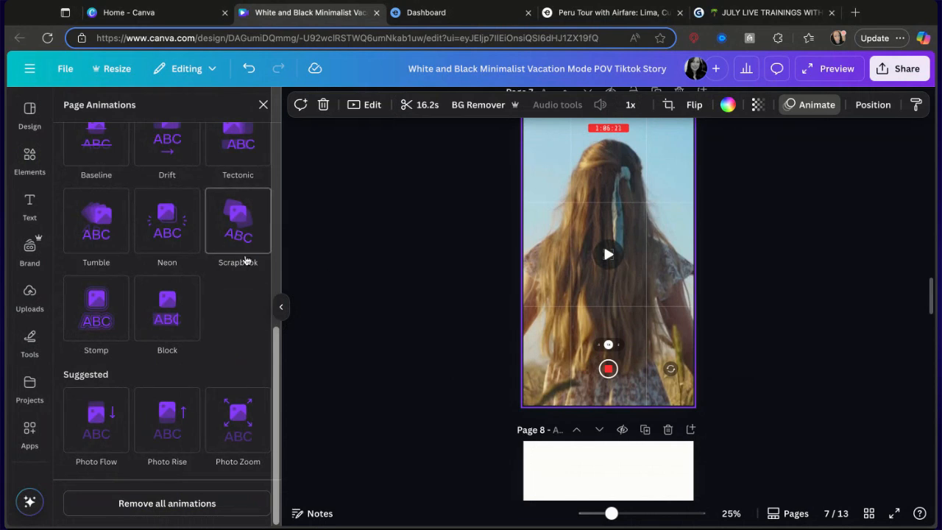
{"action": "scroll", "coordinate": [565, 238], "scroll_direction": "up", "scroll_amount": 1}
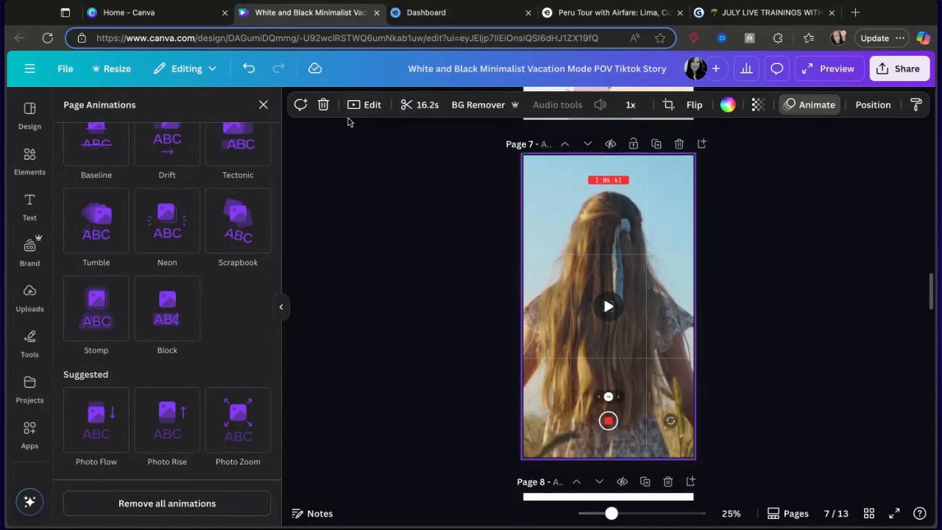
{"action": "left_click", "coordinate": [324, 104]}
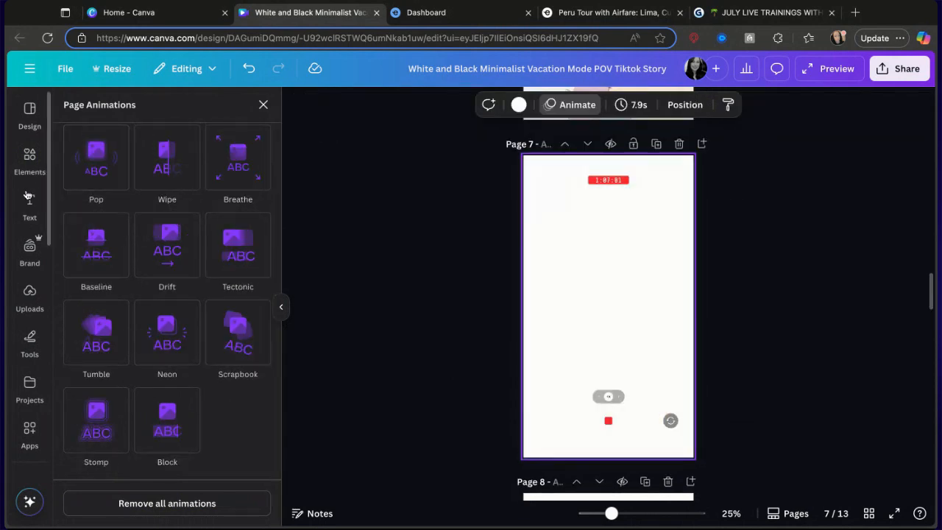
Search the element videos for tour and add the clip of two women walking by a stone building to page 7.
{"action": "left_click", "coordinate": [30, 158]}
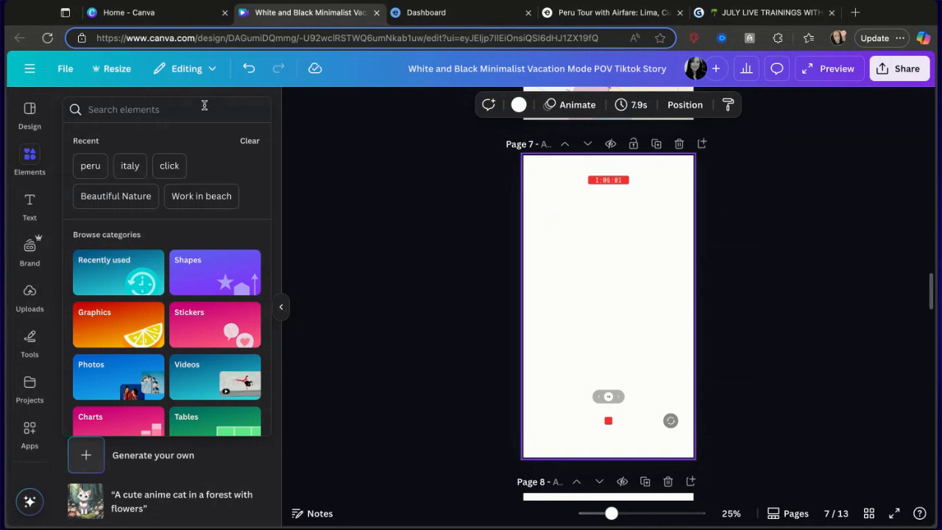
{"action": "left_click", "coordinate": [205, 109]}
{"action": "type", "text": "tour"}
{"action": "key", "text": "Return"}
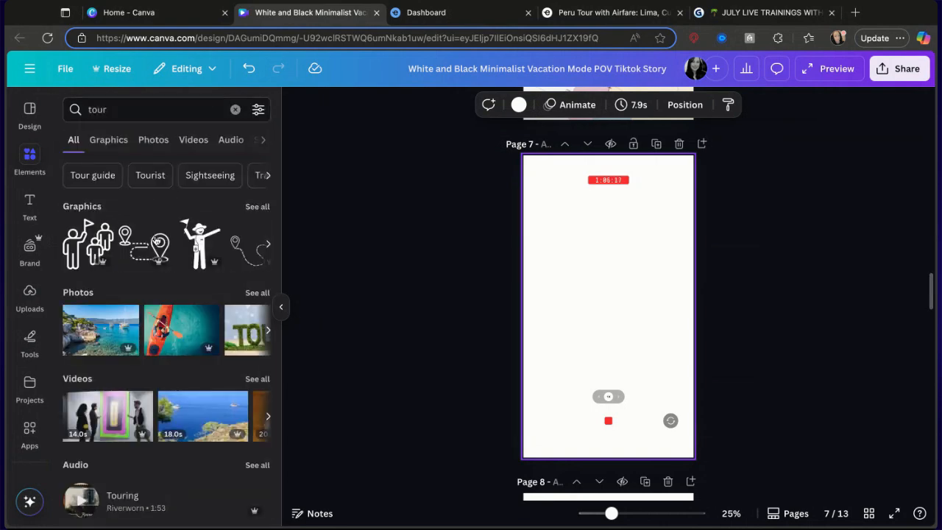
{"action": "left_click", "coordinate": [194, 139]}
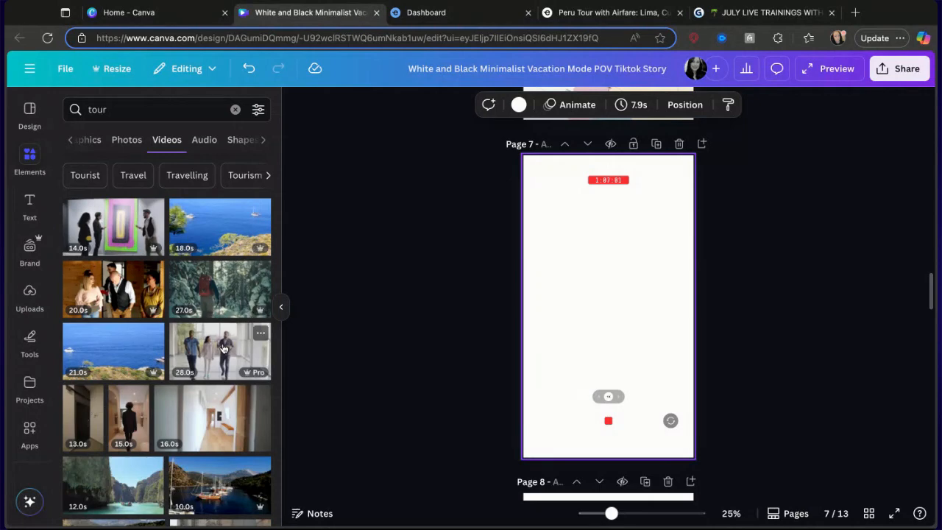
{"action": "scroll", "coordinate": [224, 349], "scroll_direction": "down", "scroll_amount": 5}
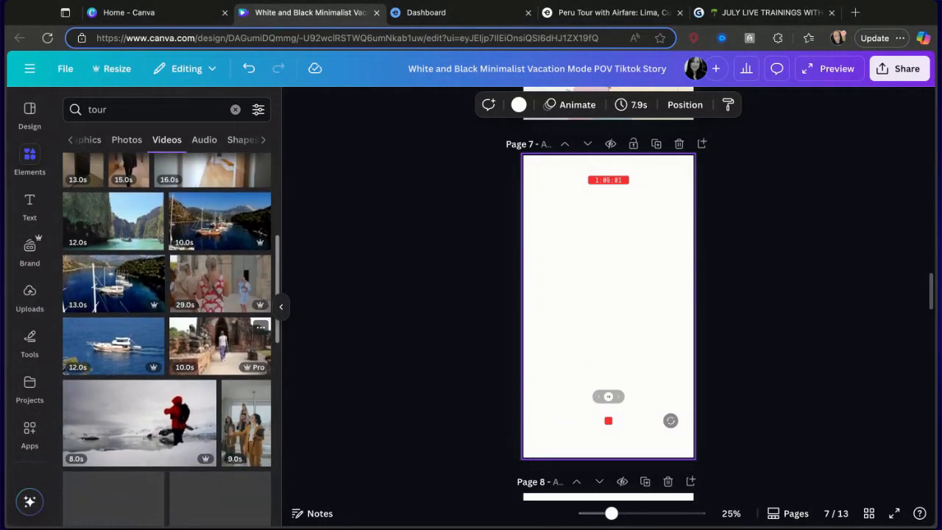
{"action": "left_click", "coordinate": [208, 275]}
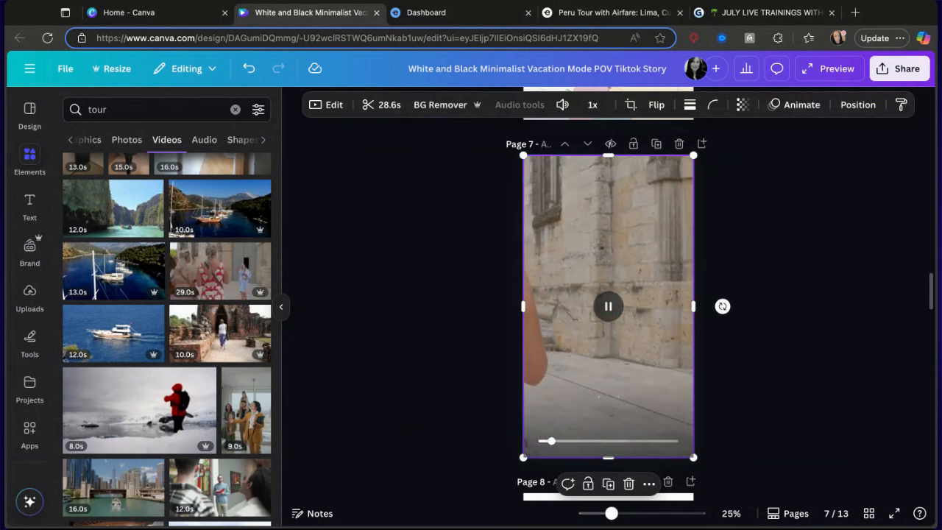
Search the element videos for tour italy.
{"action": "scroll", "coordinate": [608, 306], "scroll_direction": "up", "scroll_amount": 10}
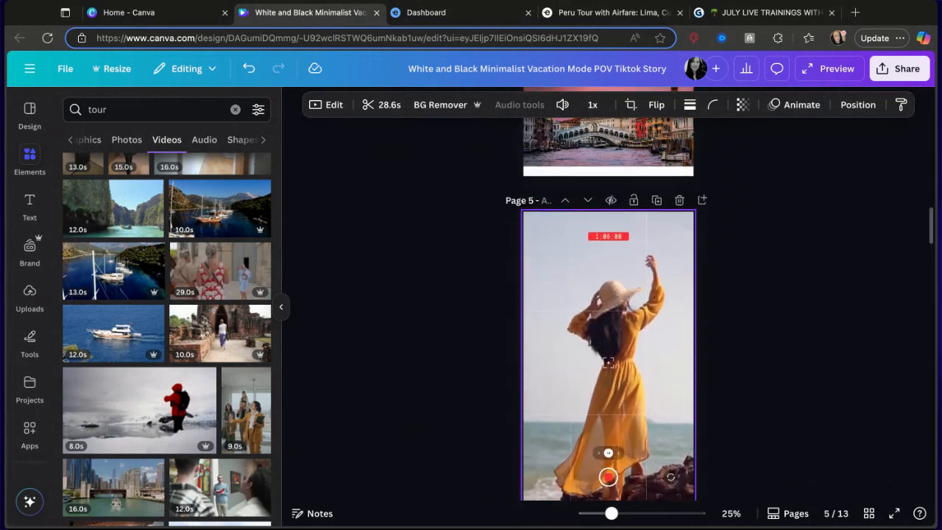
{"action": "scroll", "coordinate": [608, 306], "scroll_direction": "up", "scroll_amount": 2}
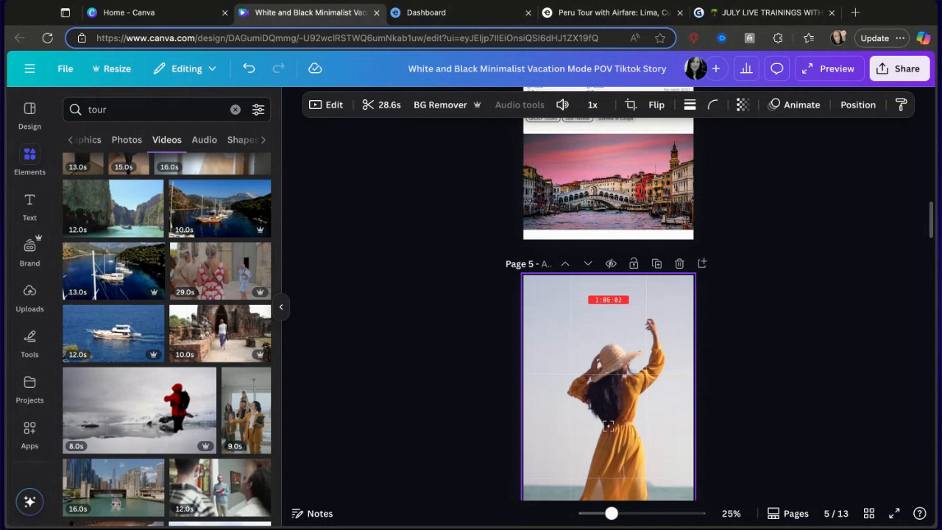
{"action": "scroll", "coordinate": [608, 305], "scroll_direction": "down", "scroll_amount": 3}
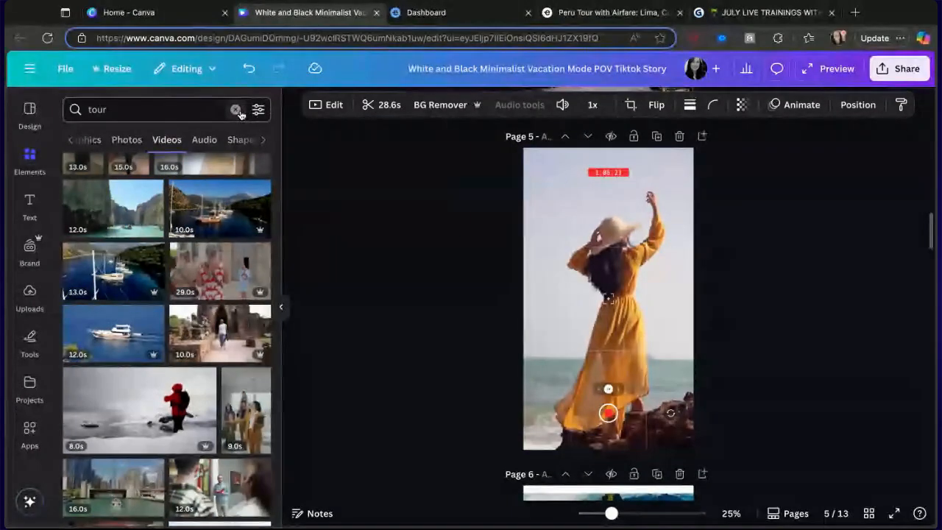
{"action": "left_click", "coordinate": [181, 118]}
{"action": "type", "text": "italy"}
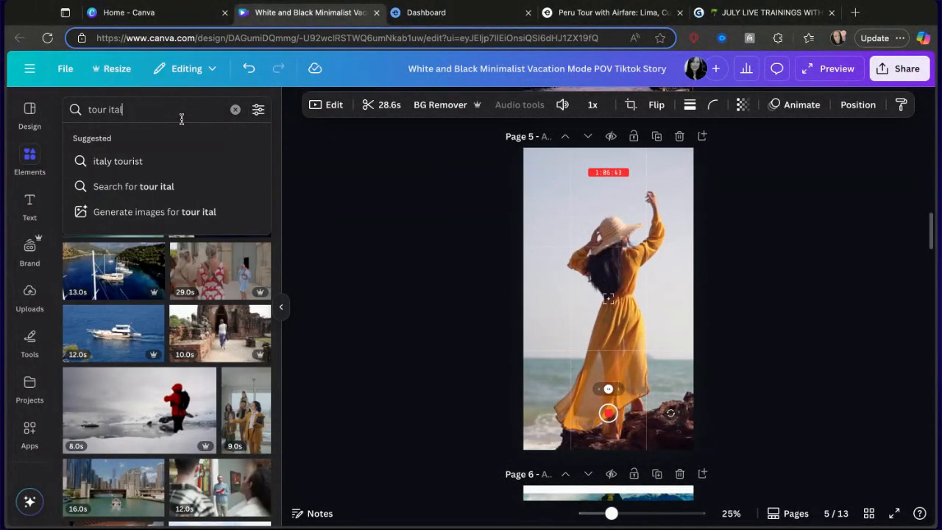
{"action": "key", "text": "Return"}
Browse the tour italy video results and the design's pages 5 to 8.
{"action": "scroll", "coordinate": [127, 413], "scroll_direction": "down", "scroll_amount": 4}
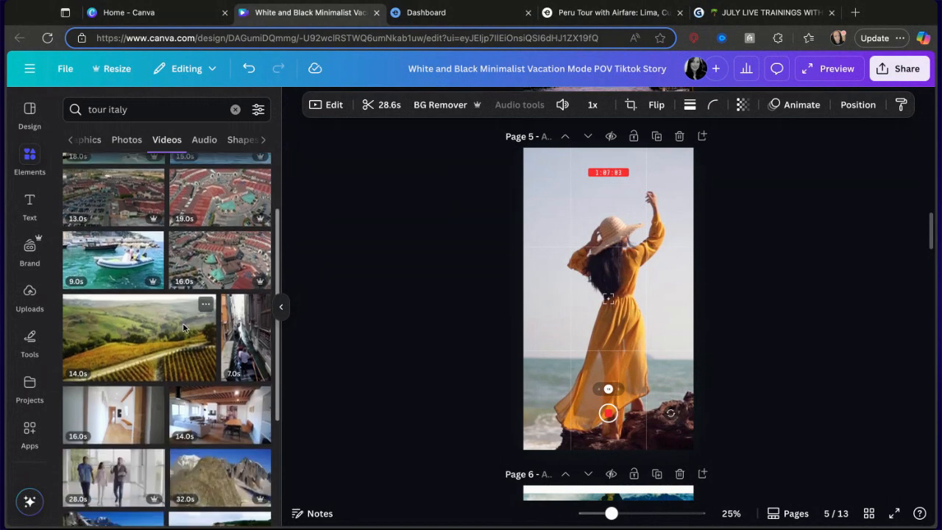
{"action": "scroll", "coordinate": [126, 413], "scroll_direction": "down", "scroll_amount": 8}
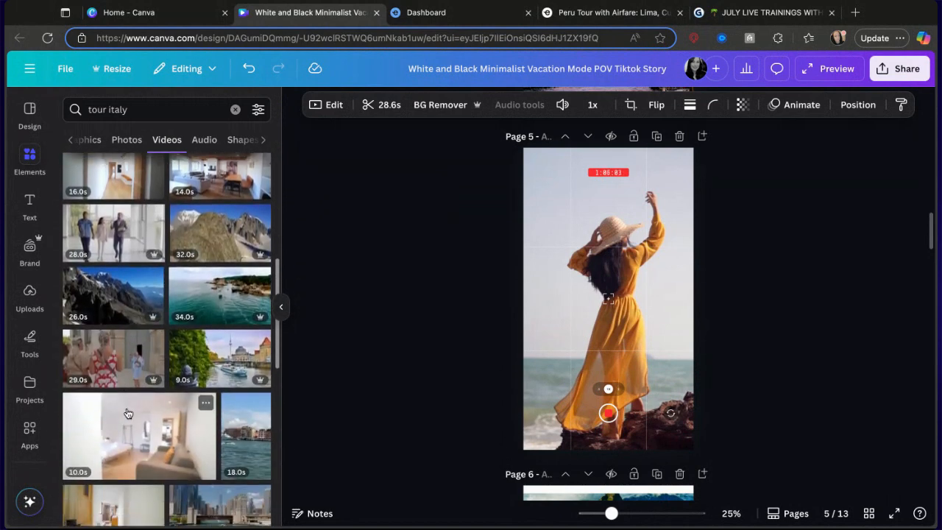
{"action": "scroll", "coordinate": [126, 413], "scroll_direction": "down", "scroll_amount": 2}
{"action": "scroll", "coordinate": [126, 413], "scroll_direction": "up", "scroll_amount": 12}
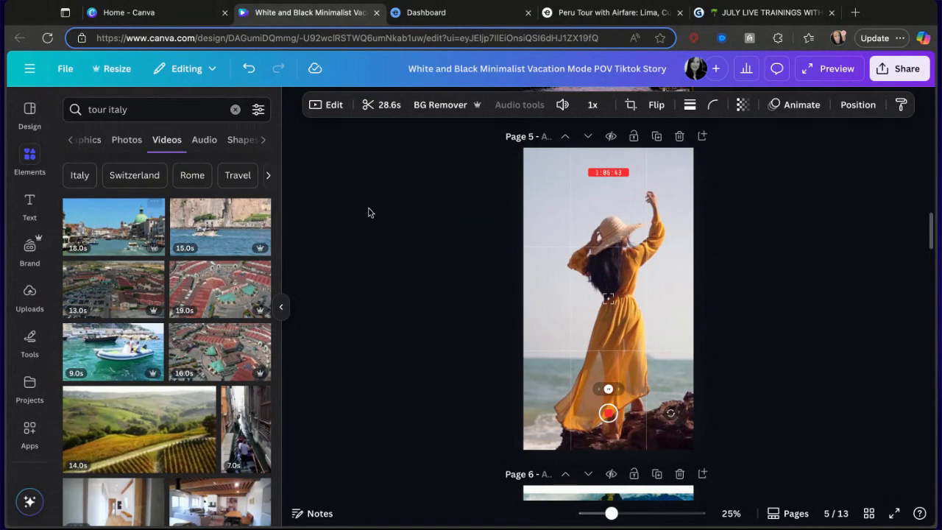
{"action": "scroll", "coordinate": [595, 262], "scroll_direction": "up", "scroll_amount": 3}
{"action": "scroll", "coordinate": [595, 263], "scroll_direction": "up", "scroll_amount": 3}
{"action": "scroll", "coordinate": [594, 263], "scroll_direction": "down", "scroll_amount": 13}
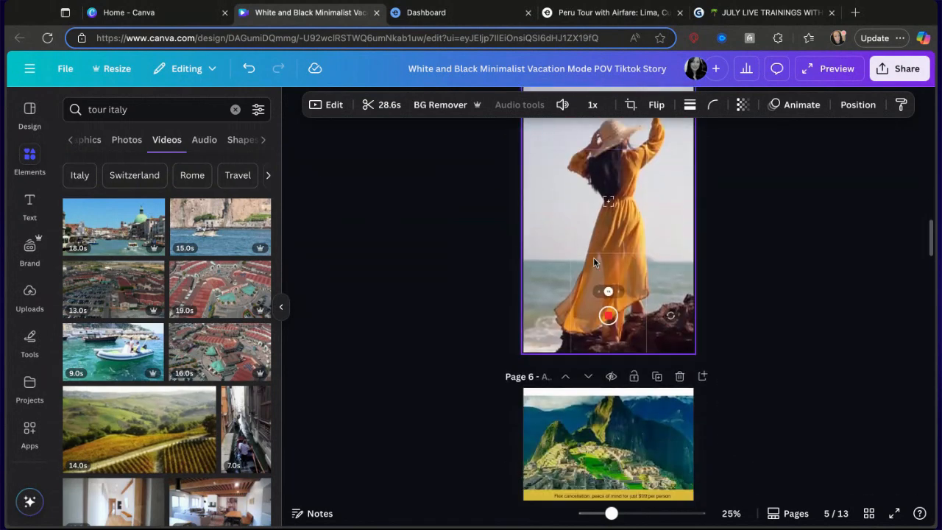
{"action": "scroll", "coordinate": [594, 263], "scroll_direction": "down", "scroll_amount": 2}
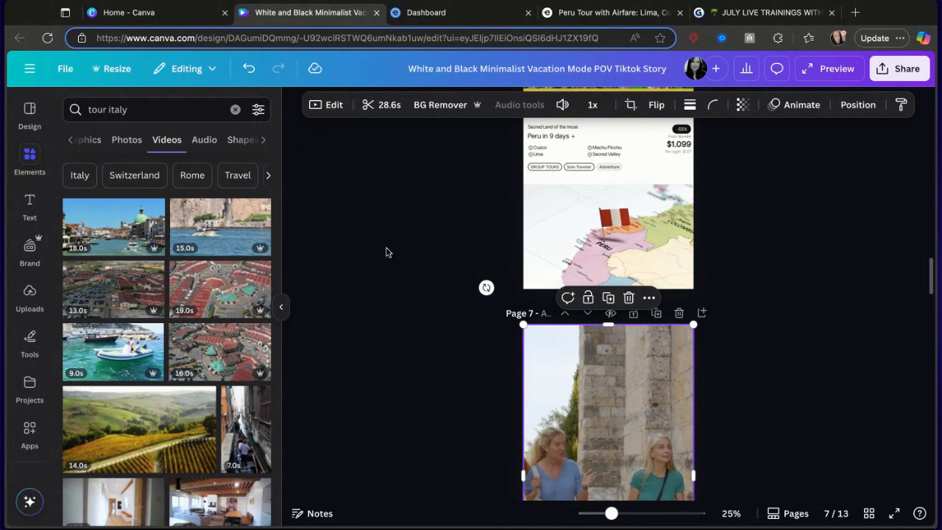
{"action": "scroll", "coordinate": [448, 284], "scroll_direction": "down", "scroll_amount": 5}
{"action": "scroll", "coordinate": [451, 285], "scroll_direction": "up", "scroll_amount": 1}
{"action": "scroll", "coordinate": [450, 284], "scroll_direction": "down", "scroll_amount": 5}
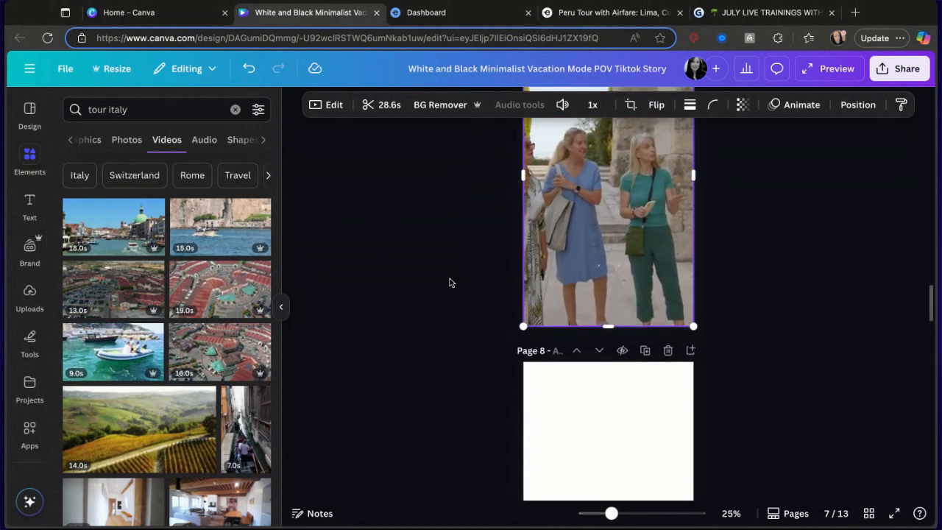
{"action": "scroll", "coordinate": [448, 281], "scroll_direction": "up", "scroll_amount": 1}
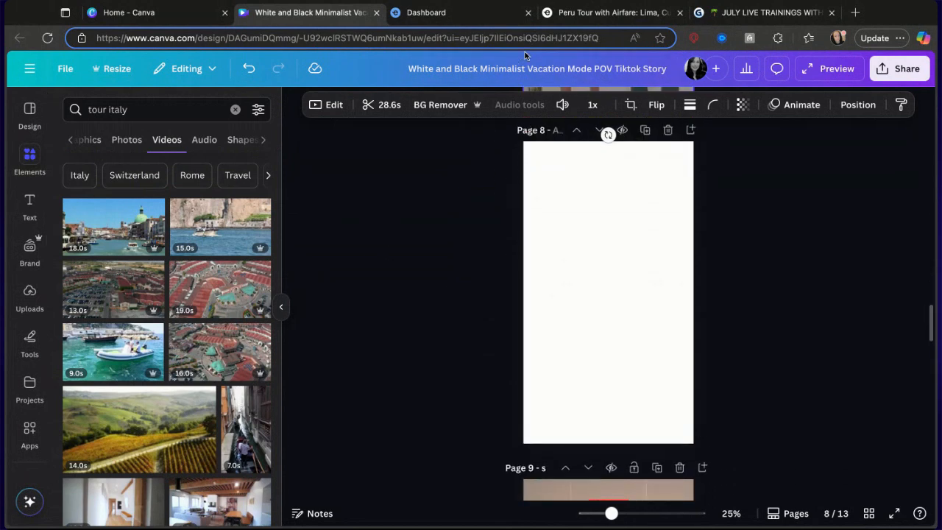
Switch to the Exoticca tour site tab and browse the South Africa tour listings through the Destinations menu.
{"action": "left_click", "coordinate": [589, 9]}
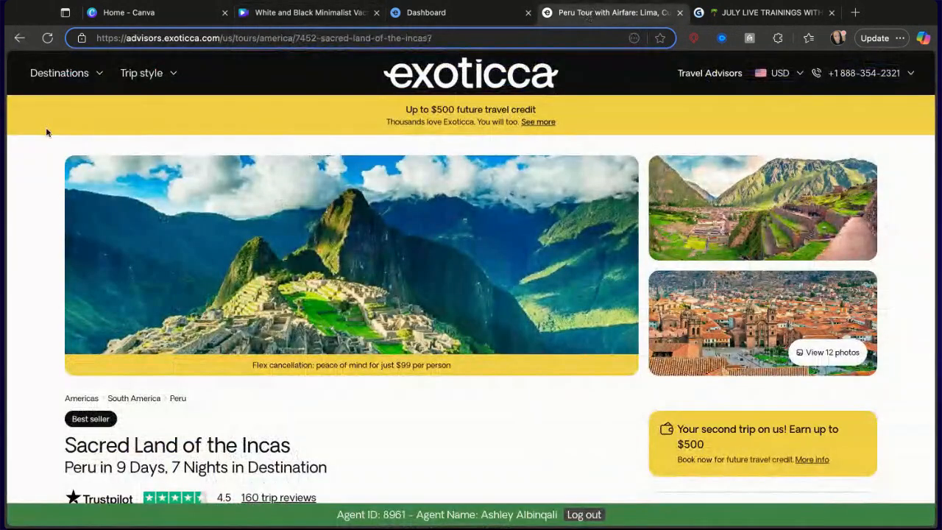
{"action": "left_click", "coordinate": [46, 77]}
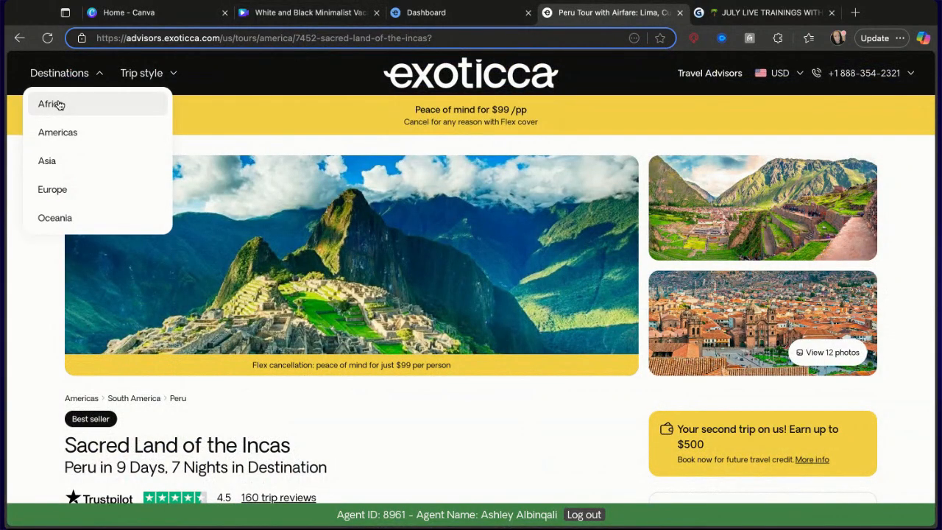
{"action": "left_click", "coordinate": [59, 105]}
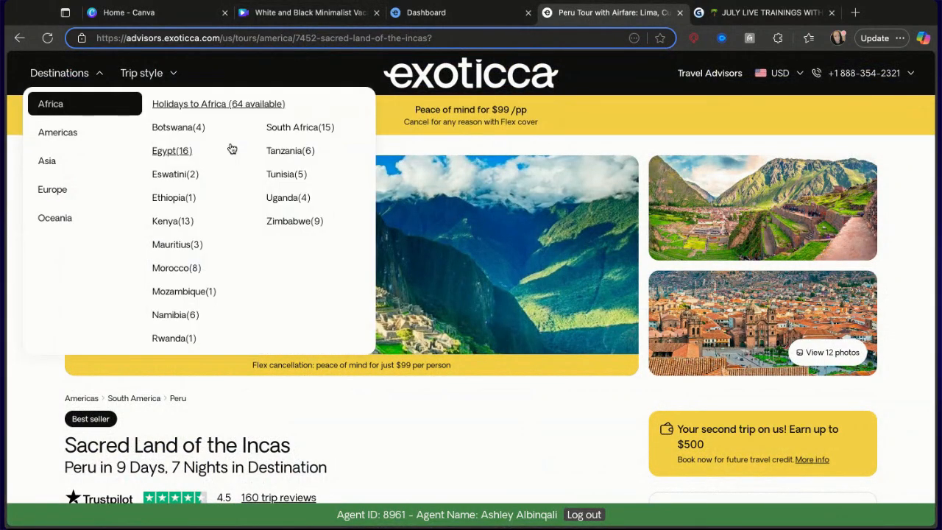
{"action": "left_click", "coordinate": [286, 130]}
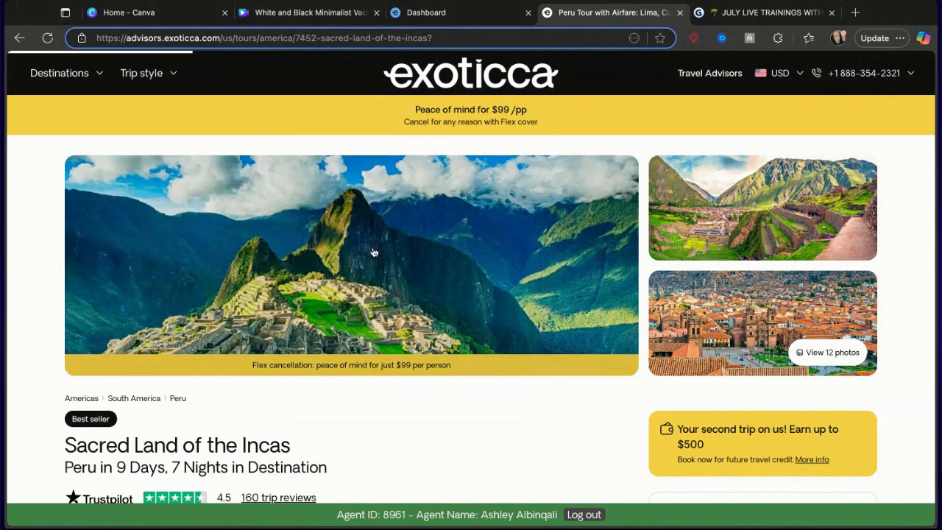
{"action": "scroll", "coordinate": [374, 252], "scroll_direction": "down", "scroll_amount": 2}
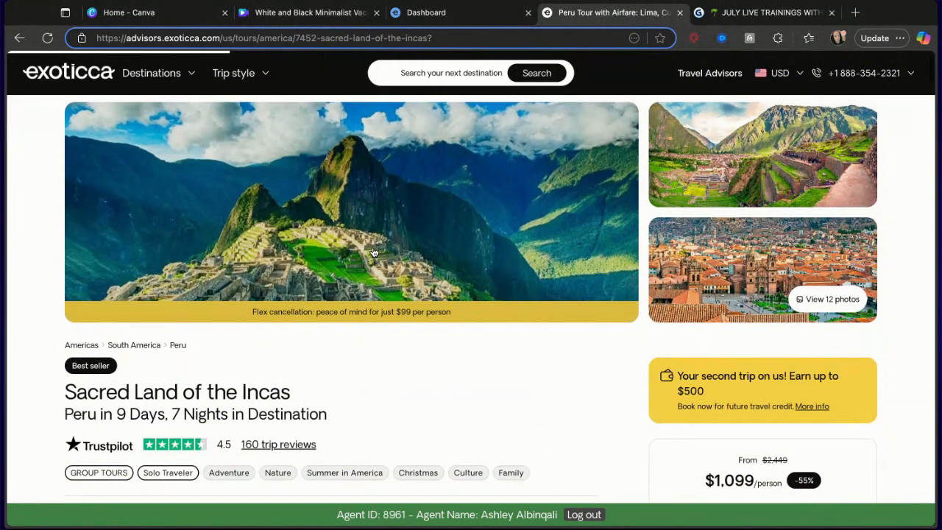
{"action": "scroll", "coordinate": [471, 294], "scroll_direction": "down", "scroll_amount": 2}
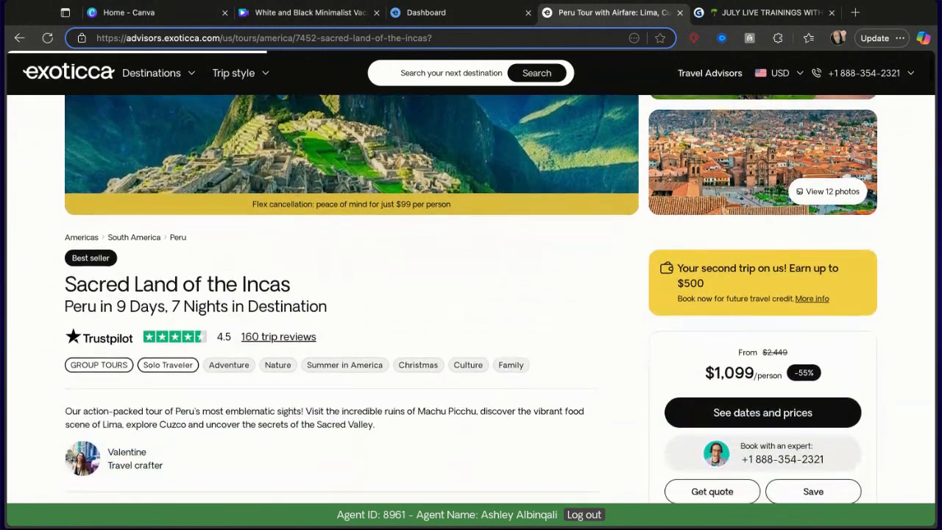
{"action": "scroll", "coordinate": [471, 295], "scroll_direction": "down", "scroll_amount": 2}
{"action": "scroll", "coordinate": [471, 294], "scroll_direction": "down", "scroll_amount": 8}
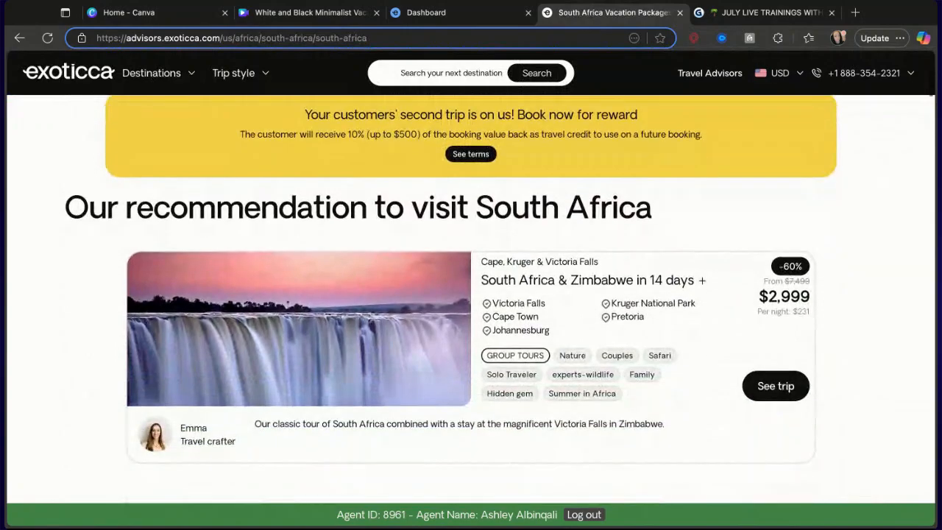
{"action": "scroll", "coordinate": [471, 294], "scroll_direction": "up", "scroll_amount": 4}
{"action": "scroll", "coordinate": [471, 294], "scroll_direction": "down", "scroll_amount": 9}
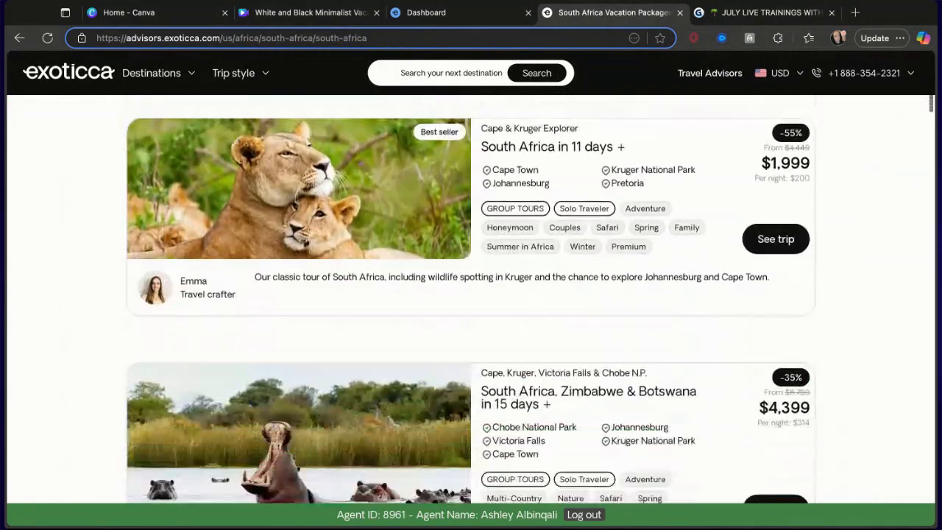
{"action": "scroll", "coordinate": [471, 295], "scroll_direction": "down", "scroll_amount": 8}
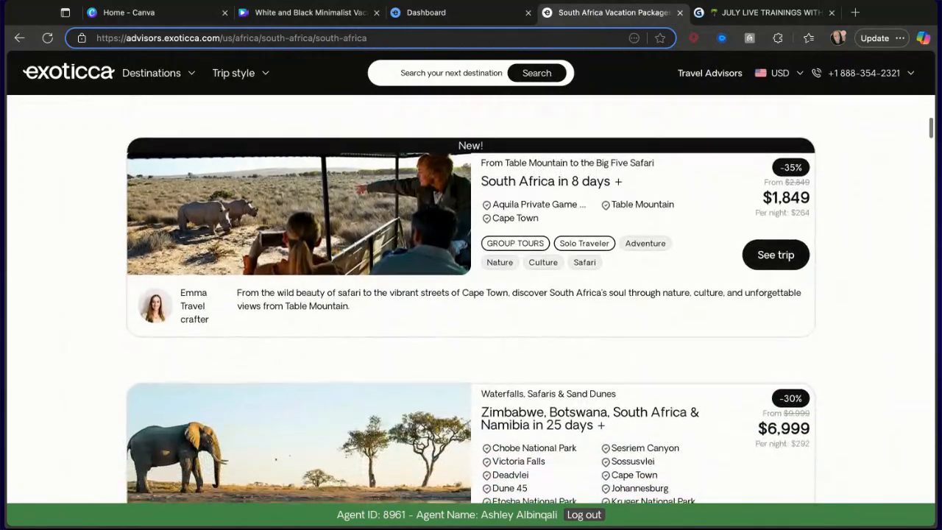
{"action": "scroll", "coordinate": [471, 295], "scroll_direction": "down", "scroll_amount": 7}
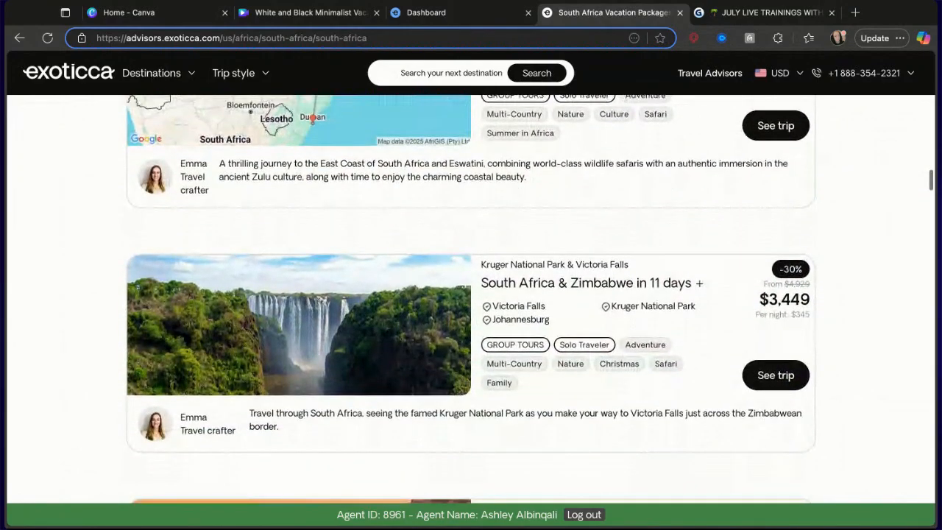
{"action": "scroll", "coordinate": [471, 294], "scroll_direction": "up", "scroll_amount": 20}
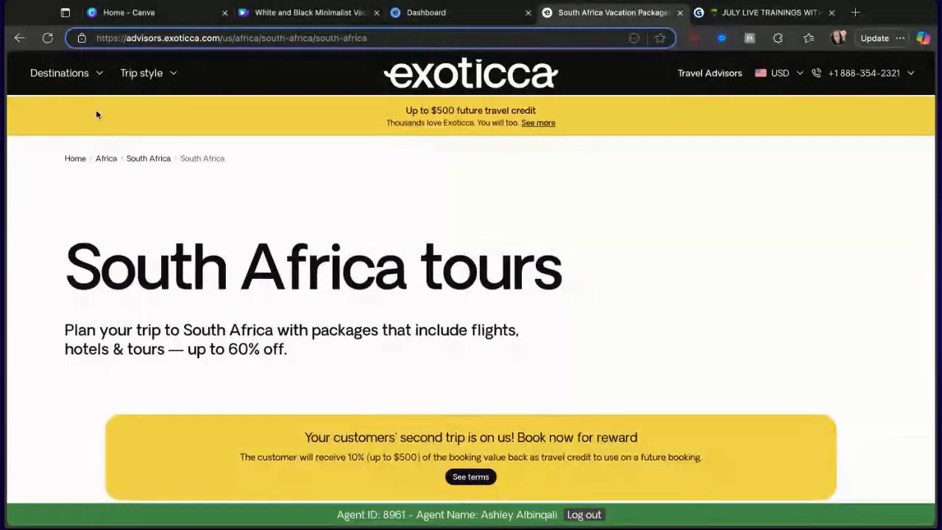
Navigate through the Destinations menu to the Indonesia tours page and scroll to its recommended trips.
{"action": "mouse_move", "coordinate": [51, 76]}
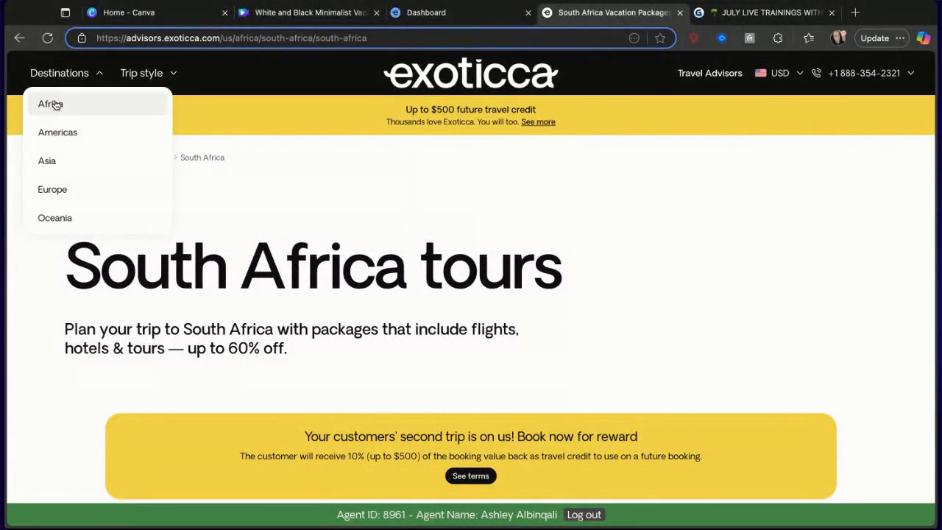
{"action": "mouse_move", "coordinate": [56, 105]}
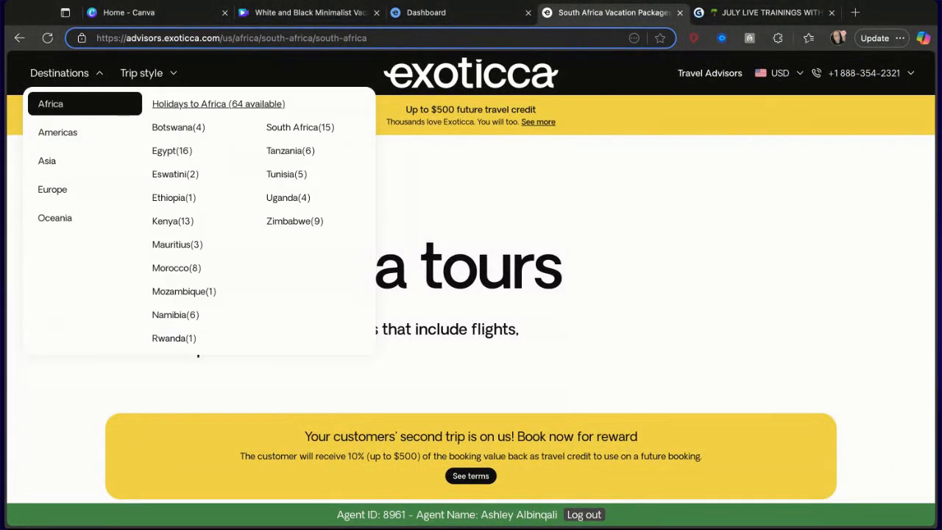
{"action": "left_click", "coordinate": [53, 142]}
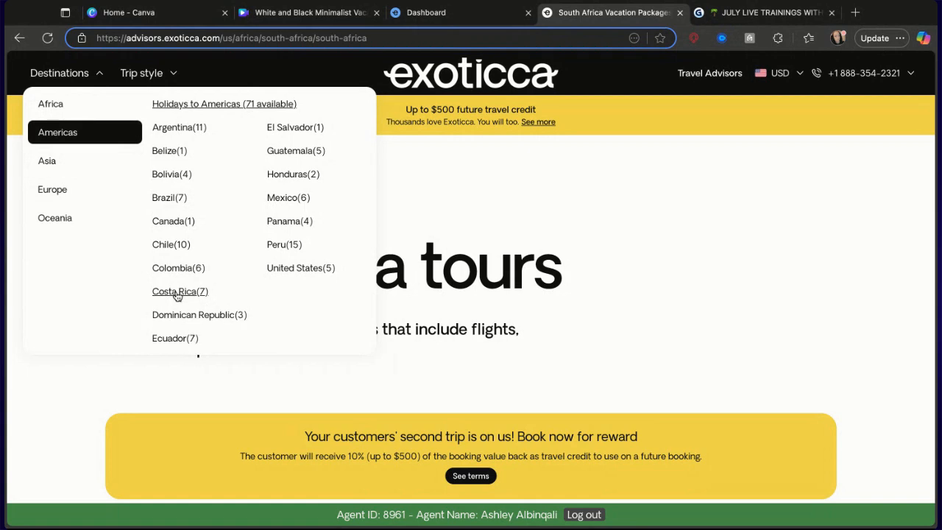
{"action": "left_click", "coordinate": [48, 166]}
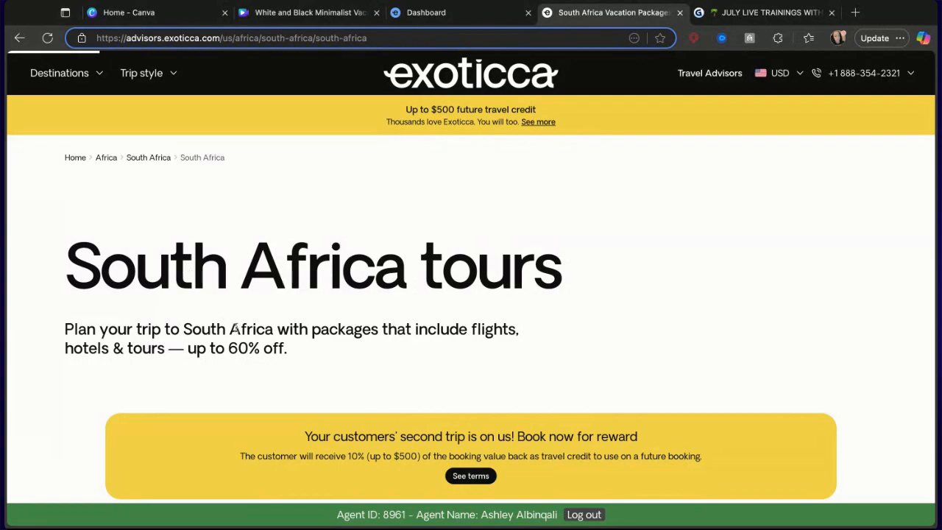
{"action": "scroll", "coordinate": [235, 326], "scroll_direction": "down", "scroll_amount": 5}
{"action": "scroll", "coordinate": [236, 327], "scroll_direction": "down", "scroll_amount": 1}
{"action": "scroll", "coordinate": [235, 326], "scroll_direction": "up", "scroll_amount": 5}
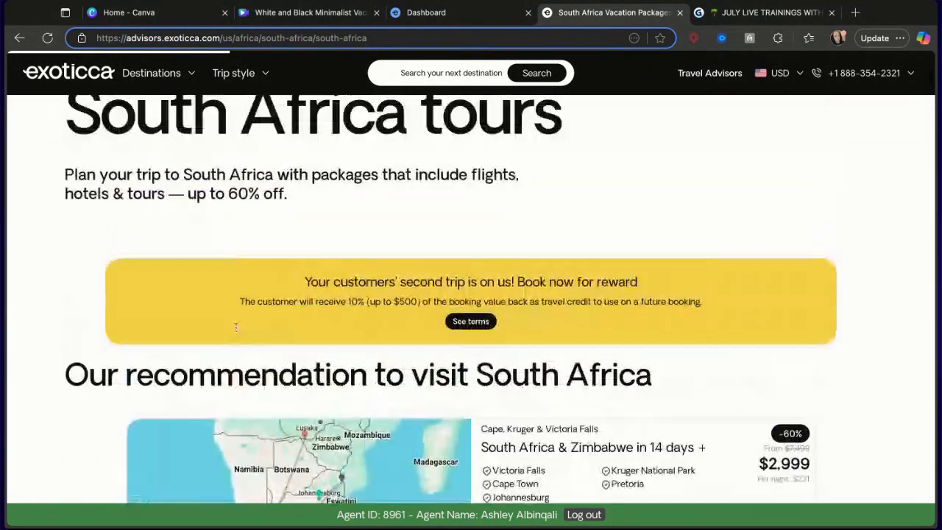
{"action": "scroll", "coordinate": [235, 326], "scroll_direction": "down", "scroll_amount": 4}
{"action": "scroll", "coordinate": [471, 294], "scroll_direction": "up", "scroll_amount": 5}
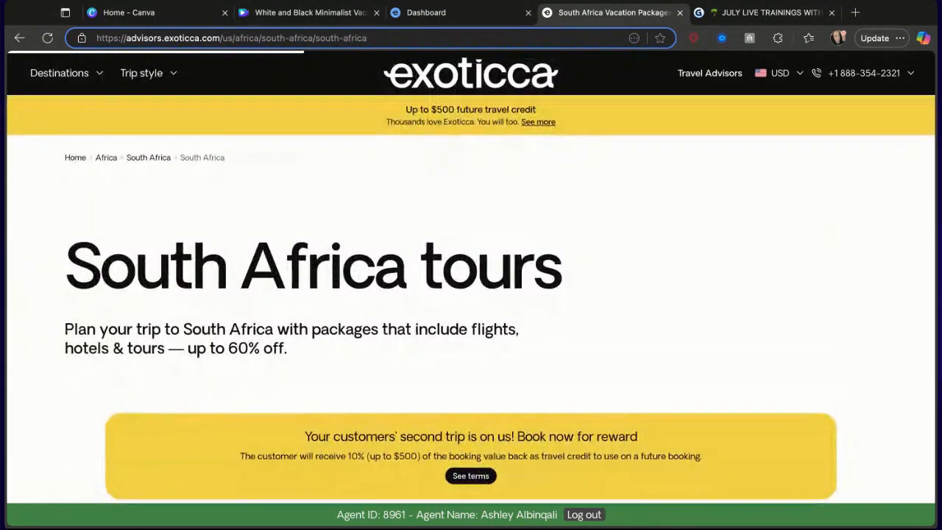
{"action": "scroll", "coordinate": [471, 299], "scroll_direction": "down", "scroll_amount": 3}
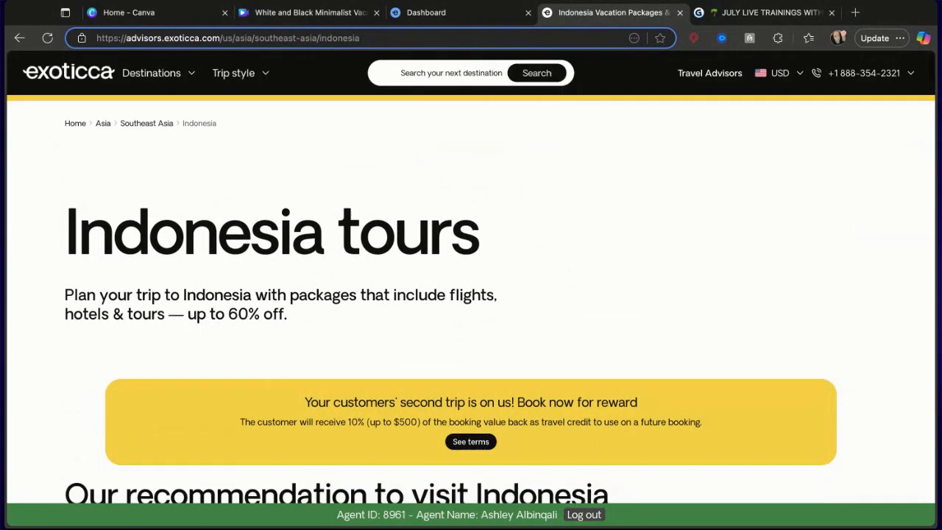
{"action": "scroll", "coordinate": [246, 317], "scroll_direction": "down", "scroll_amount": 3}
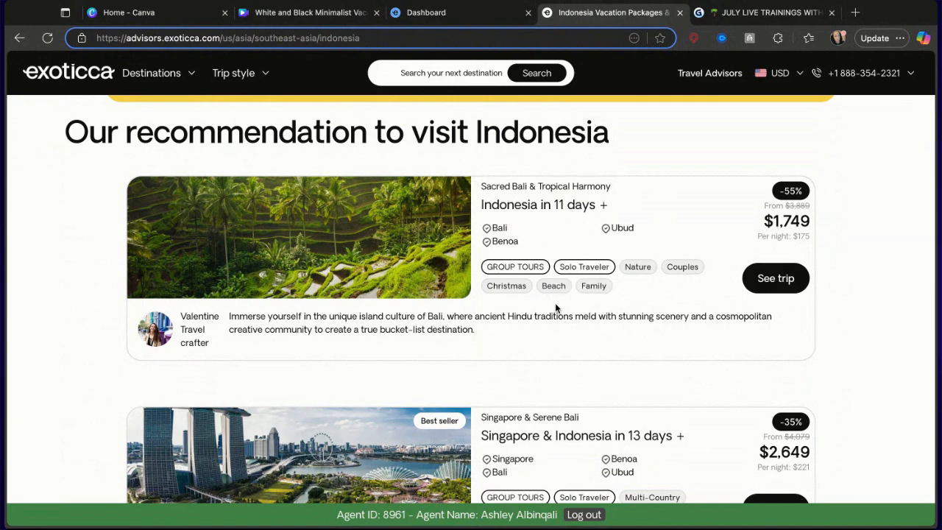
Open the Sacred Bali & Tropical Harmony trip details and go back to the Indonesia listings.
{"action": "left_click", "coordinate": [770, 287]}
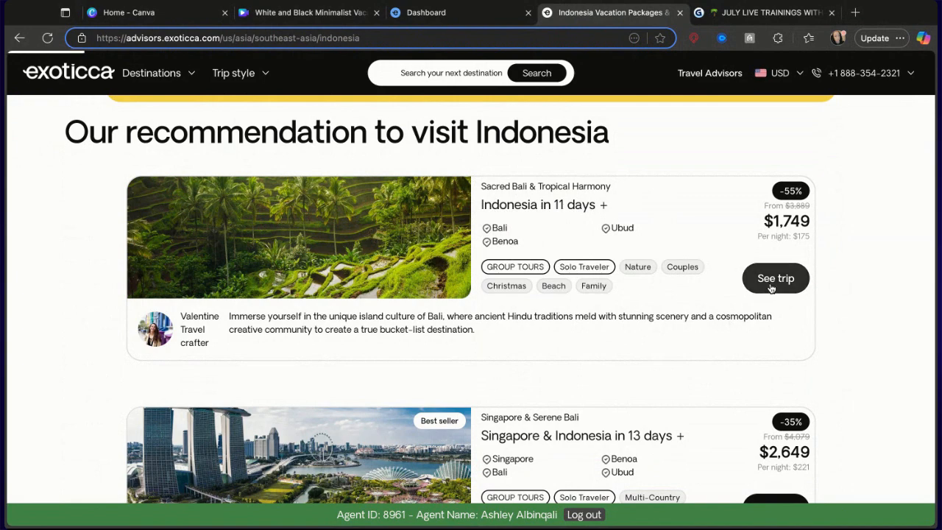
{"action": "scroll", "coordinate": [696, 385], "scroll_direction": "down", "scroll_amount": 3}
{"action": "scroll", "coordinate": [696, 385], "scroll_direction": "down", "scroll_amount": 2}
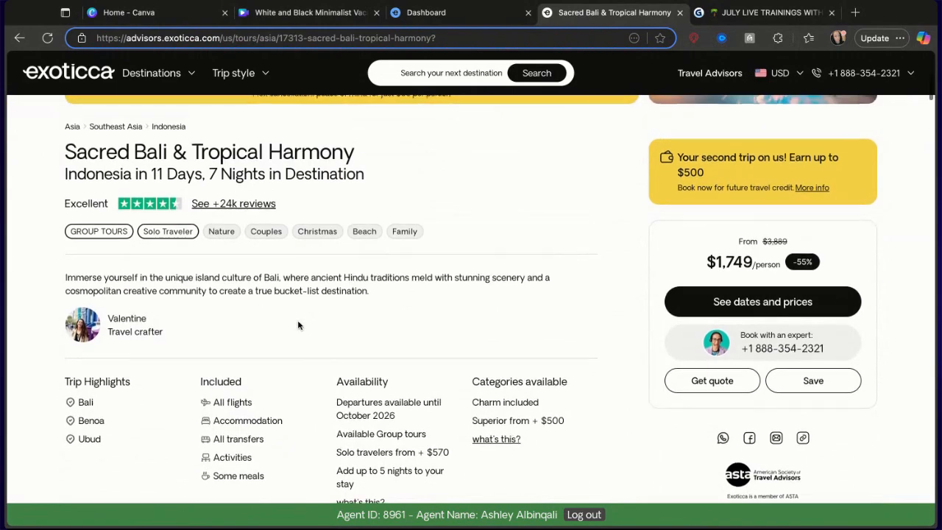
{"action": "scroll", "coordinate": [298, 325], "scroll_direction": "up", "scroll_amount": 4}
{"action": "left_click", "coordinate": [18, 38]}
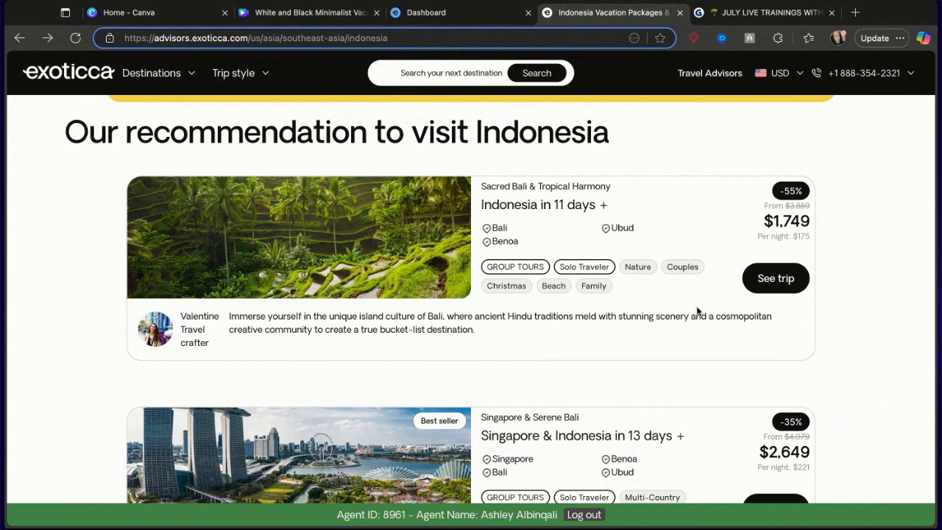
Return to the Canva design and paste the Indonesia tour card image onto page 8.
{"action": "left_click", "coordinate": [309, 12]}
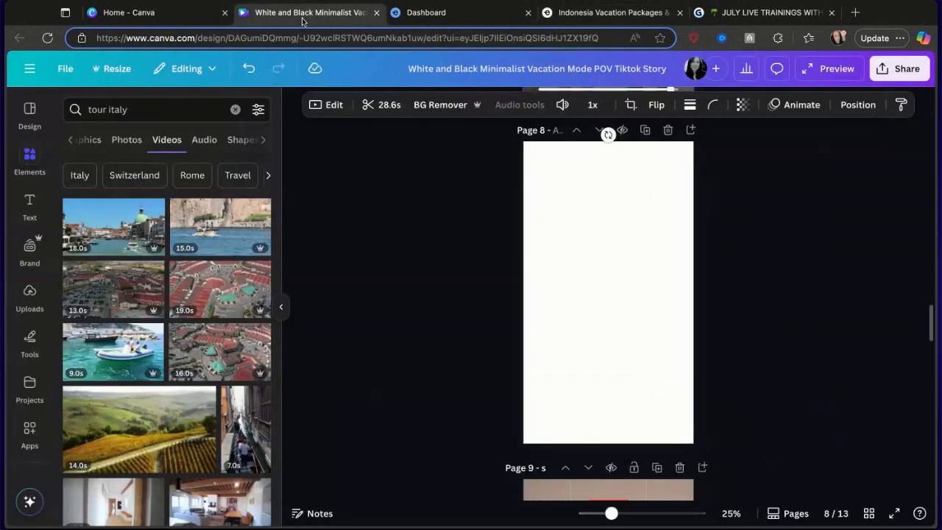
{"action": "key", "text": "ctrl+v"}
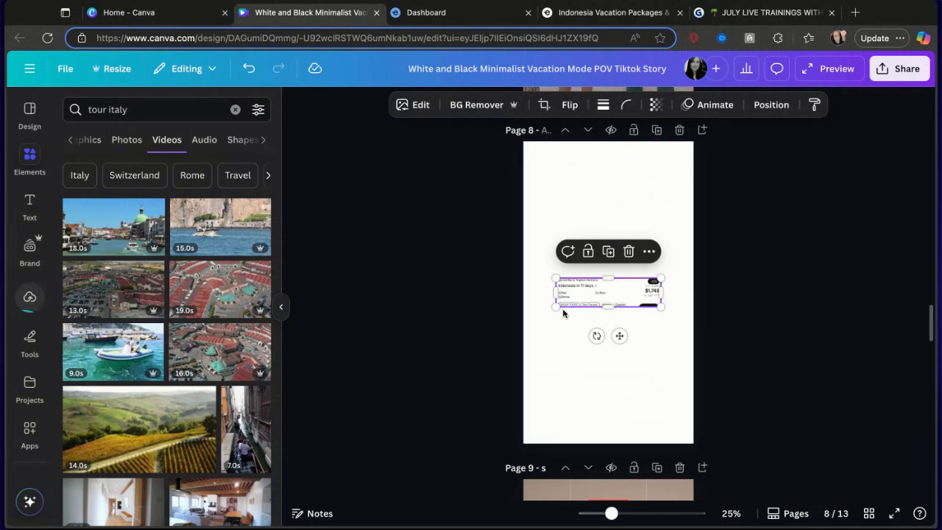
Switch back to the Exoticca tab and open the Sacred Bali & Tropical Harmony trip page again.
{"action": "left_click", "coordinate": [605, 10]}
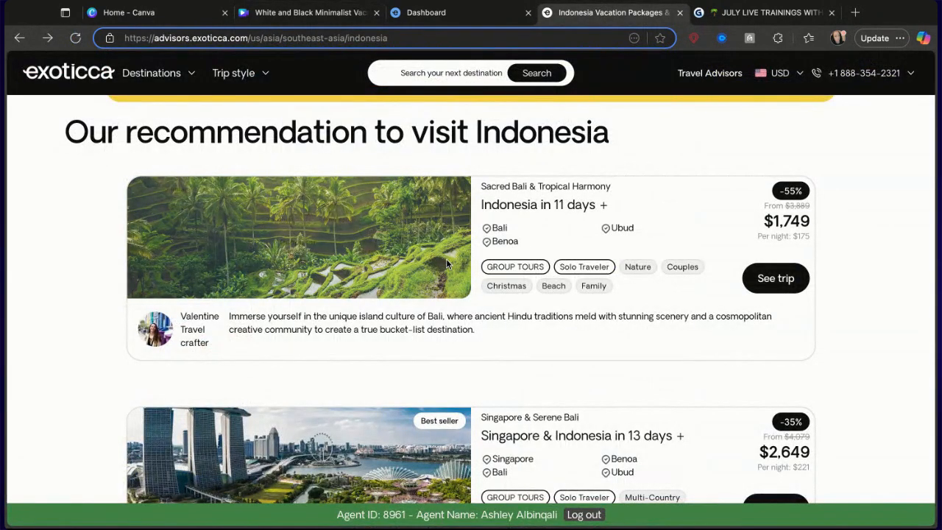
{"action": "left_click", "coordinate": [775, 278]}
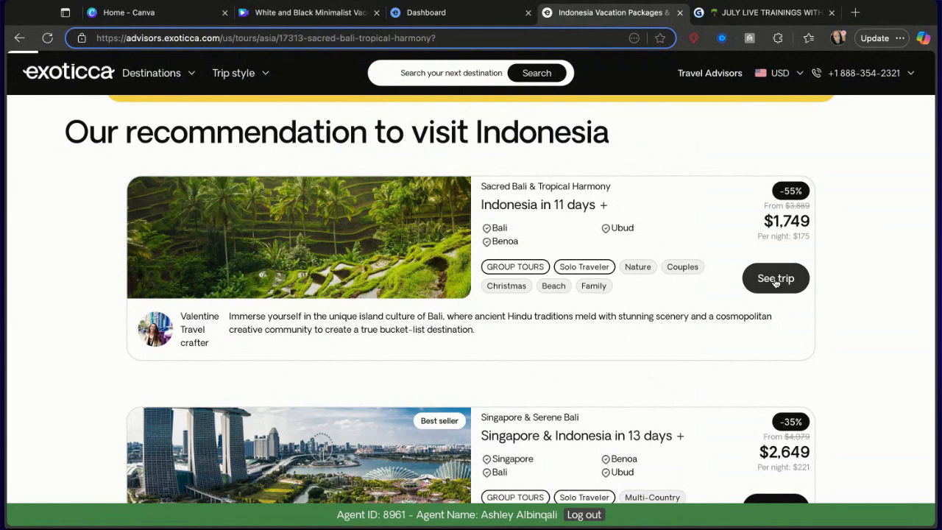
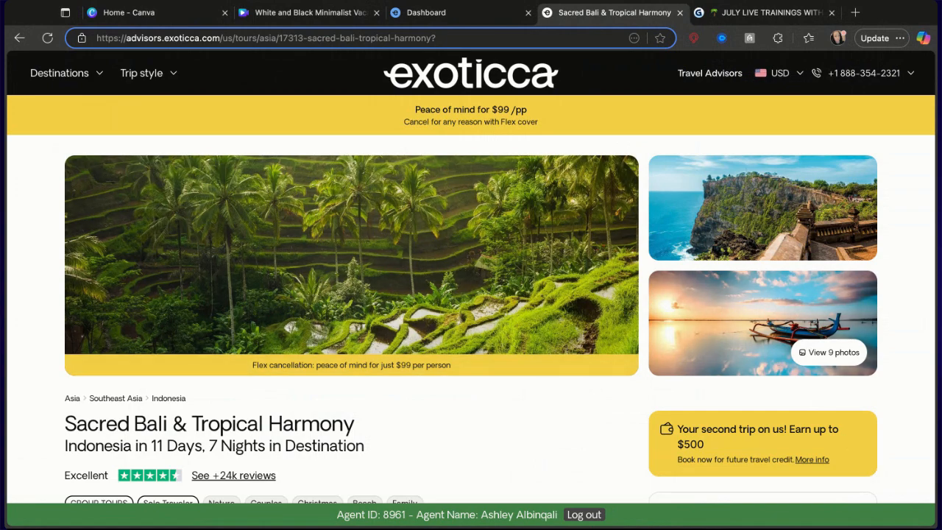
Open the trip's photo gallery and browse to the Uluwatu Temple photo.
{"action": "left_click", "coordinate": [796, 354]}
{"action": "left_click", "coordinate": [732, 217]}
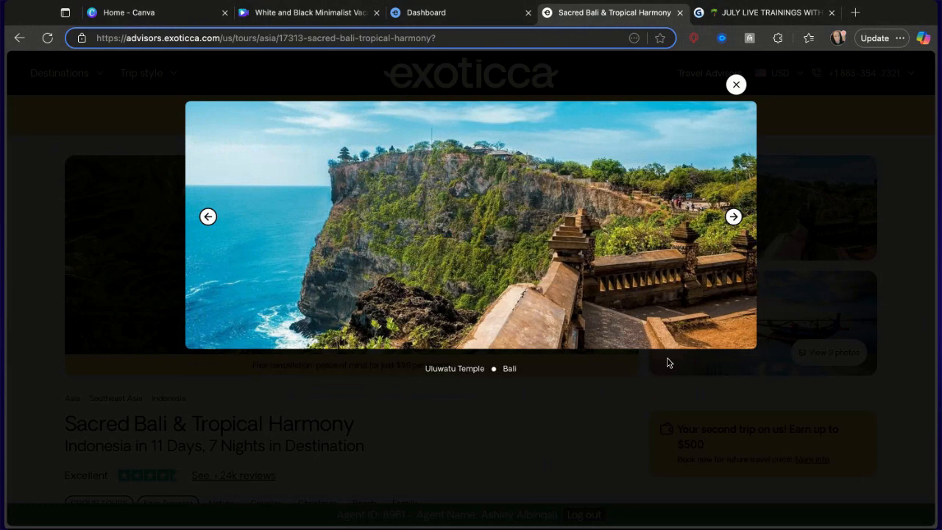
{"action": "left_click", "coordinate": [425, 12]}
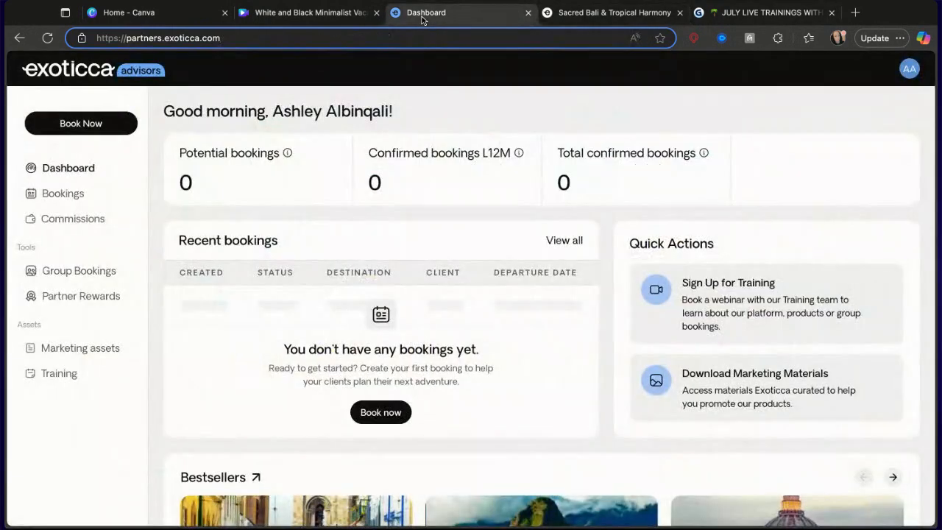
Return to the Canva design and paste the Uluwatu Temple photo onto page 8.
{"action": "left_click", "coordinate": [284, 15]}
{"action": "left_click", "coordinate": [586, 424]}
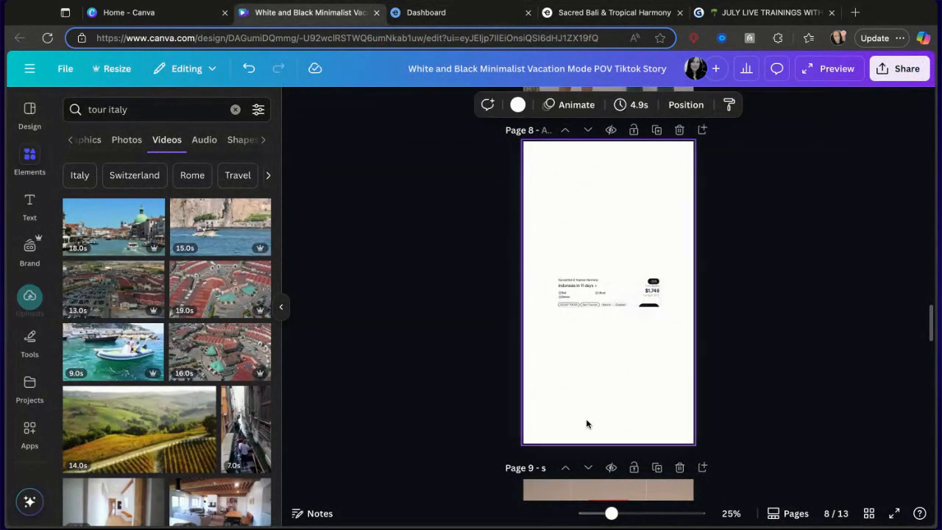
{"action": "key", "text": "ctrl+v"}
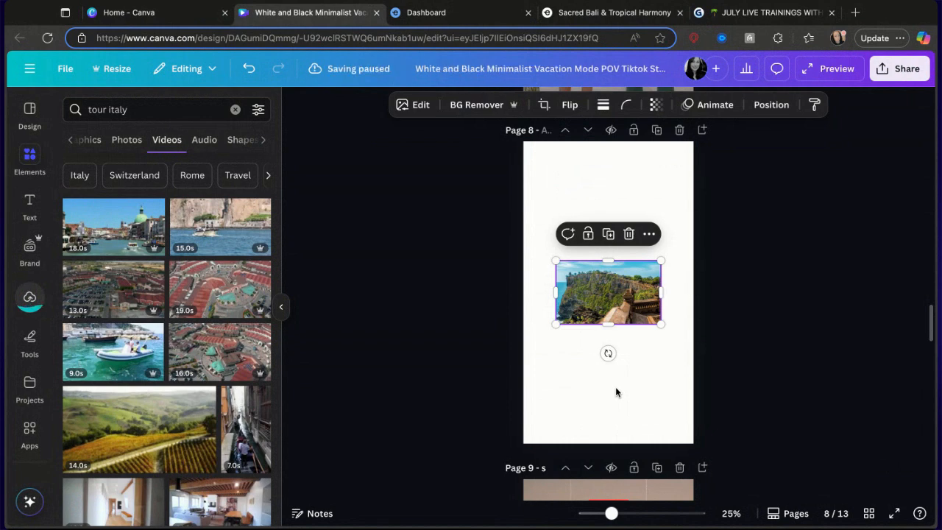
Move the Uluwatu photo to the top of page 8 and enlarge it to the full page width.
{"action": "left_click_drag", "start_coordinate": [640, 288], "coordinate": [607, 169]}
{"action": "left_click_drag", "start_coordinate": [629, 204], "coordinate": [694, 252]}
Enlarge the pasted tour card to full page width beneath the photo.
{"action": "left_click_drag", "start_coordinate": [657, 302], "coordinate": [693, 324]}
{"action": "left_click_drag", "start_coordinate": [630, 307], "coordinate": [630, 307]}
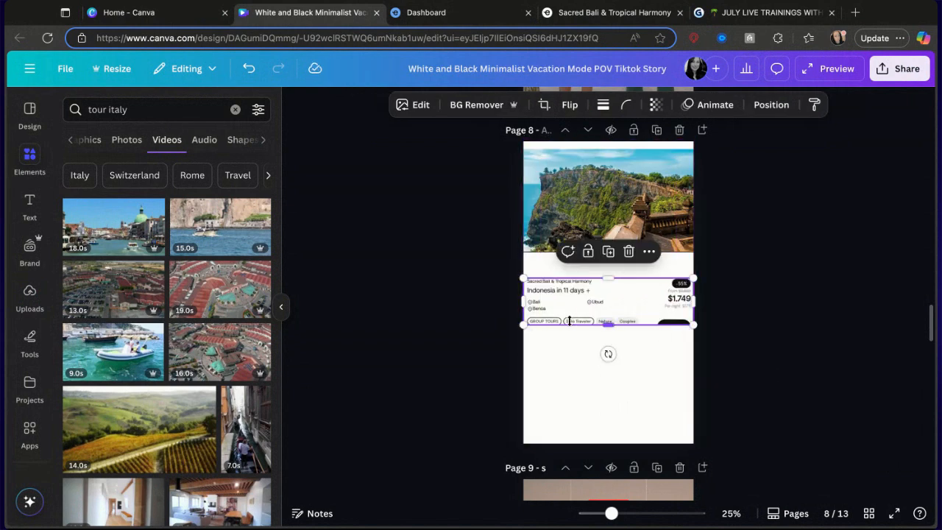
{"action": "left_click_drag", "start_coordinate": [611, 326], "coordinate": [608, 325]}
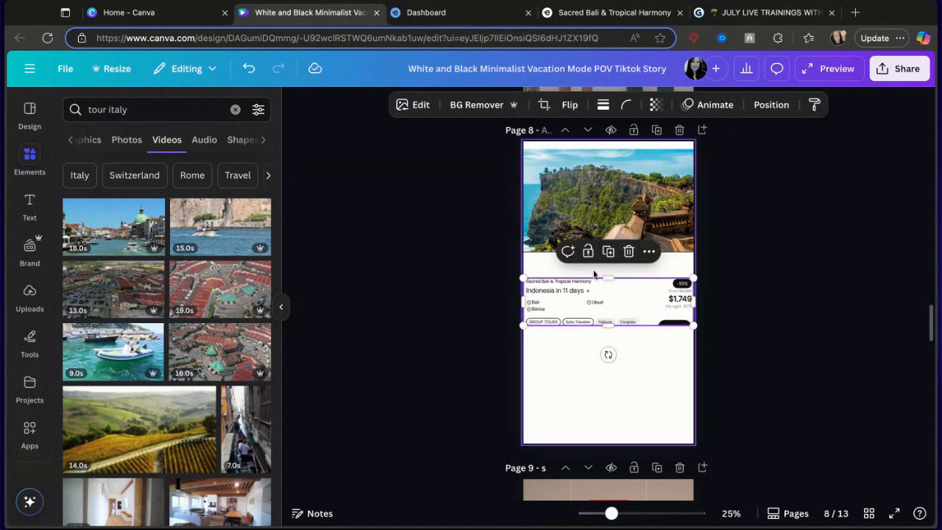
Nudge the Uluwatu photo down slightly so it sits just above the tour card.
{"action": "left_click", "coordinate": [561, 270]}
{"action": "left_click_drag", "start_coordinate": [561, 222], "coordinate": [560, 229]}
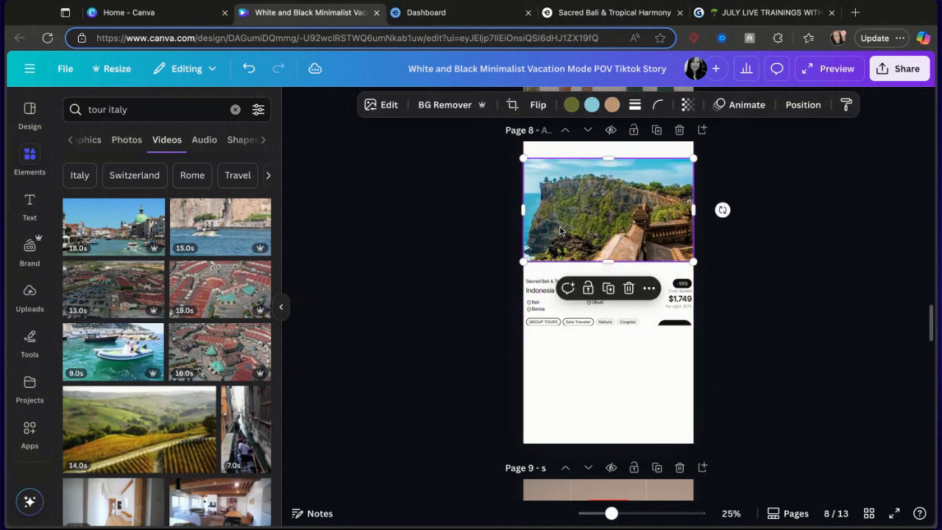
{"action": "left_click", "coordinate": [564, 387]}
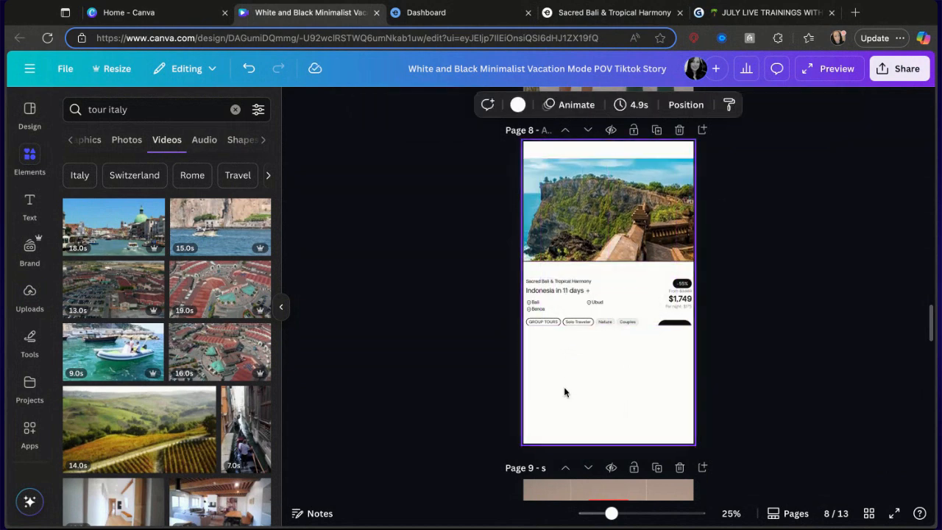
Search elements for bali videos and add the 8-second lake temple video to page 8.
{"action": "left_click", "coordinate": [234, 109]}
{"action": "type", "text": "bali"}
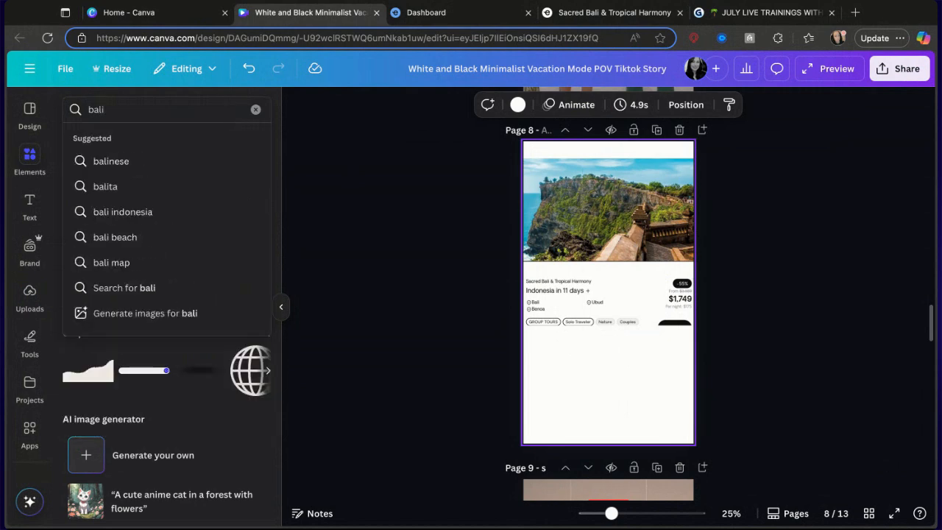
{"action": "key", "text": "Return"}
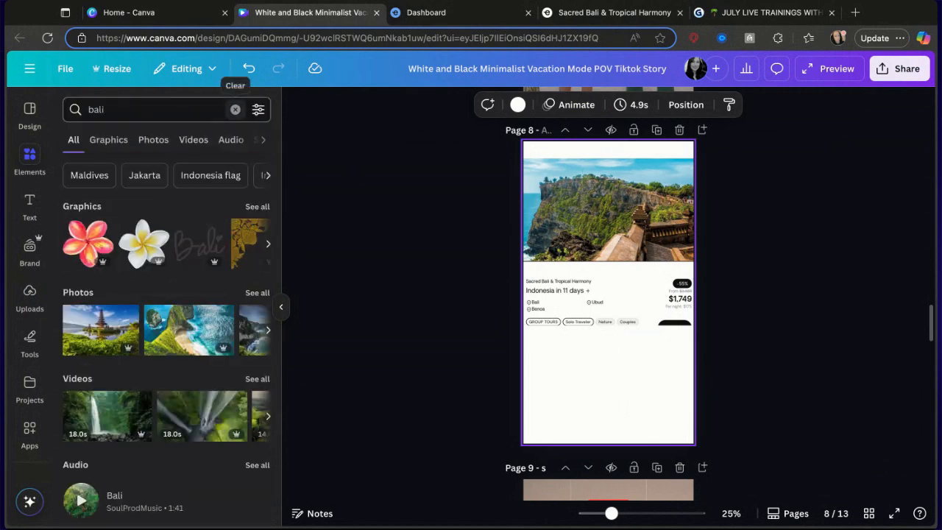
{"action": "left_click", "coordinate": [257, 379]}
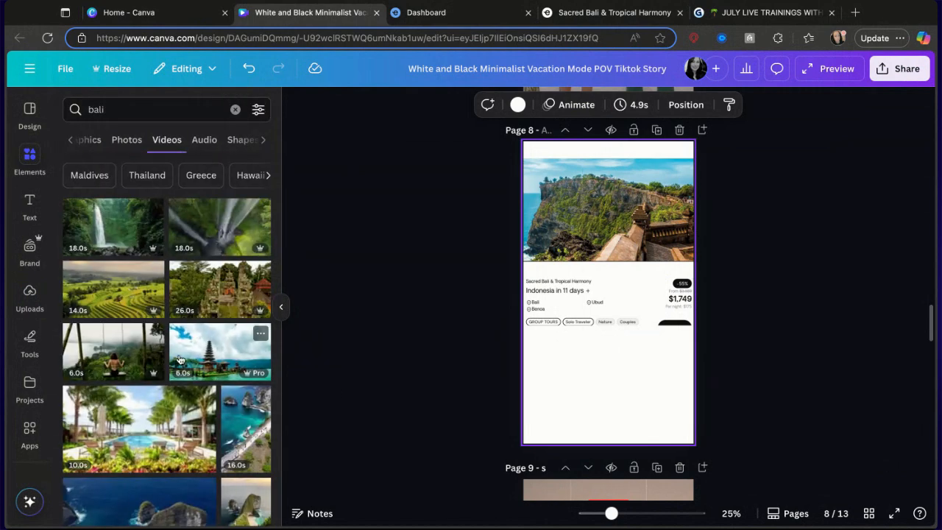
{"action": "scroll", "coordinate": [169, 339], "scroll_direction": "down", "scroll_amount": 1}
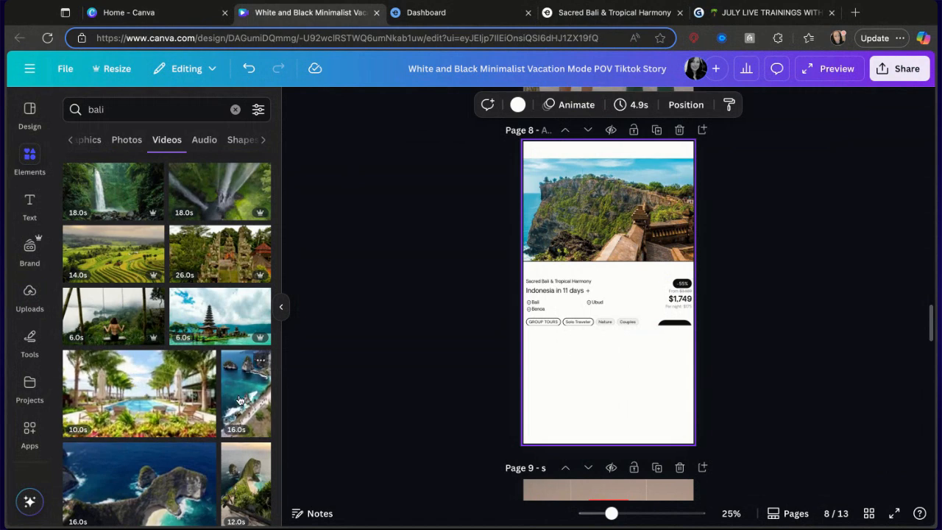
{"action": "scroll", "coordinate": [160, 395], "scroll_direction": "down", "scroll_amount": 3}
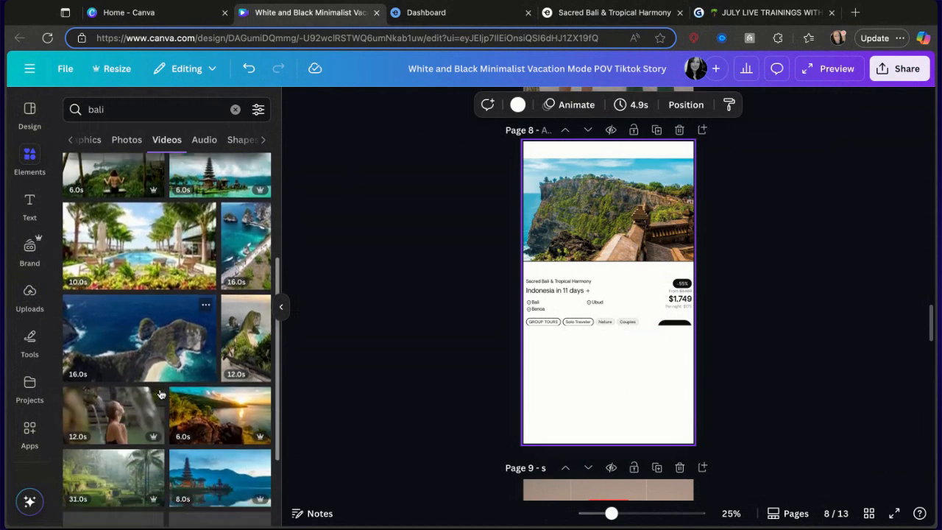
{"action": "scroll", "coordinate": [161, 394], "scroll_direction": "down", "scroll_amount": 1}
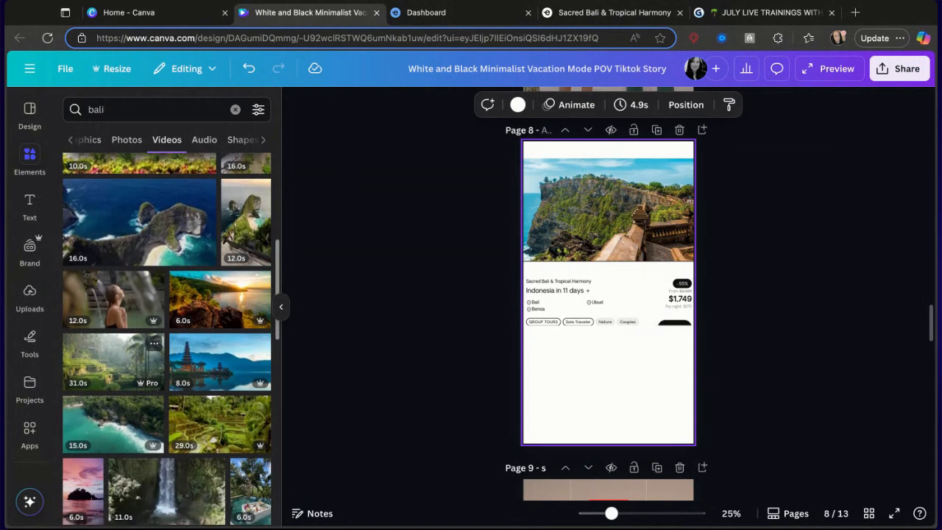
{"action": "left_click", "coordinate": [204, 355]}
Move and resize the temple video to fill the bottom of page 8 below the tour card.
{"action": "left_click_drag", "start_coordinate": [575, 292], "coordinate": [558, 388]}
{"action": "left_click_drag", "start_coordinate": [659, 426], "coordinate": [693, 443]}
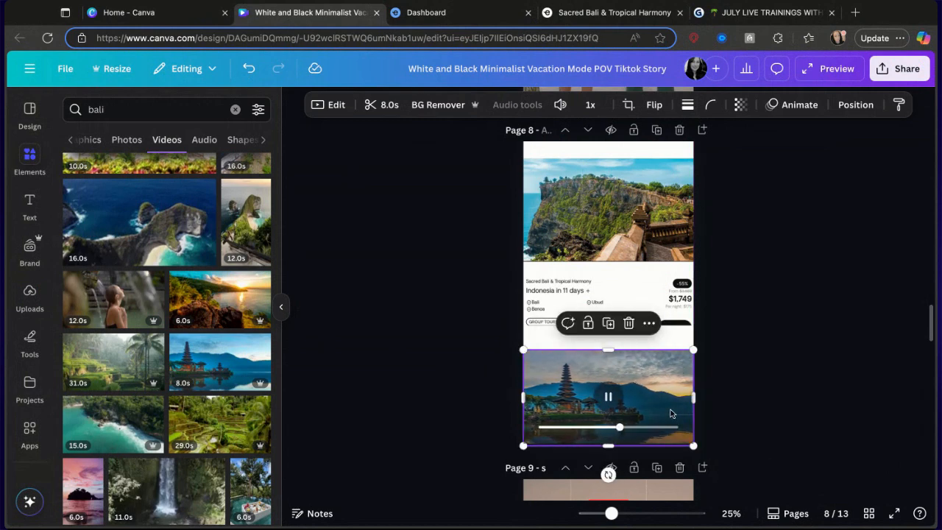
{"action": "left_click_drag", "start_coordinate": [670, 410], "coordinate": [669, 404]}
{"action": "left_click_drag", "start_coordinate": [627, 439], "coordinate": [627, 443]}
{"action": "left_click", "coordinate": [730, 390]}
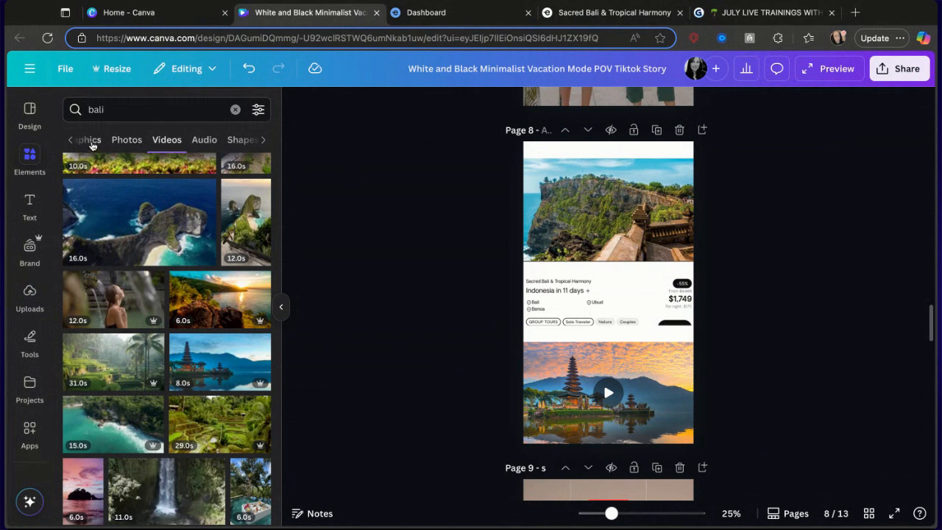
Add the white Bali lettering graphic and place it over the tour card's lower right corner.
{"action": "left_click", "coordinate": [90, 141]}
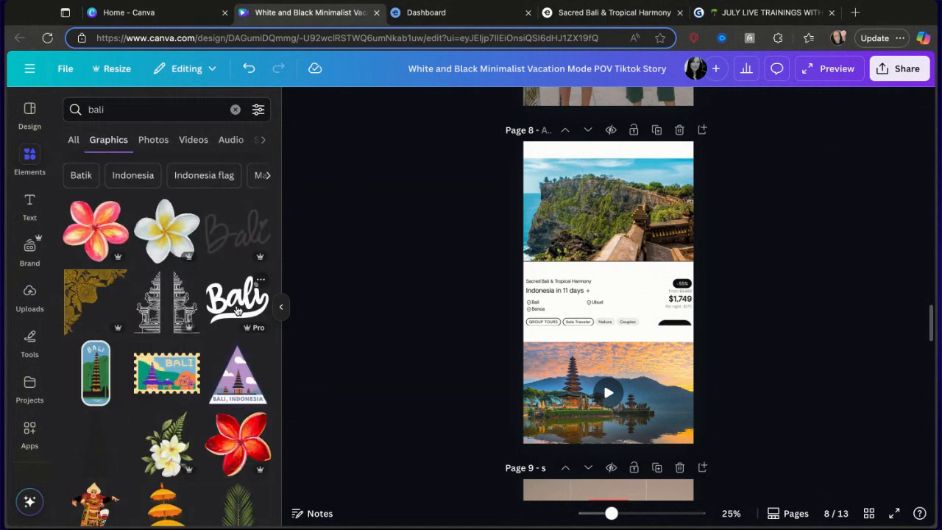
{"action": "left_click", "coordinate": [237, 302]}
{"action": "left_click_drag", "start_coordinate": [625, 295], "coordinate": [569, 251]}
{"action": "left_click_drag", "start_coordinate": [547, 265], "coordinate": [671, 384]}
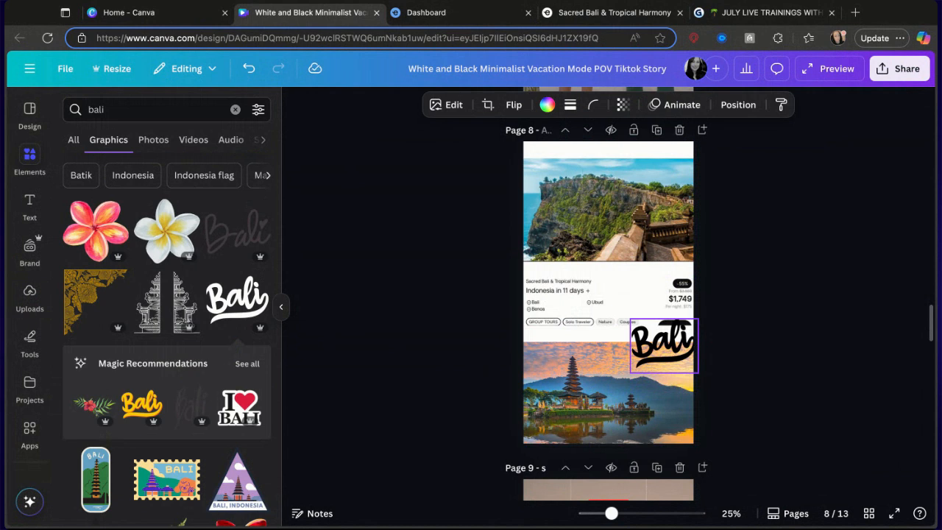
{"action": "left_click", "coordinate": [775, 366]}
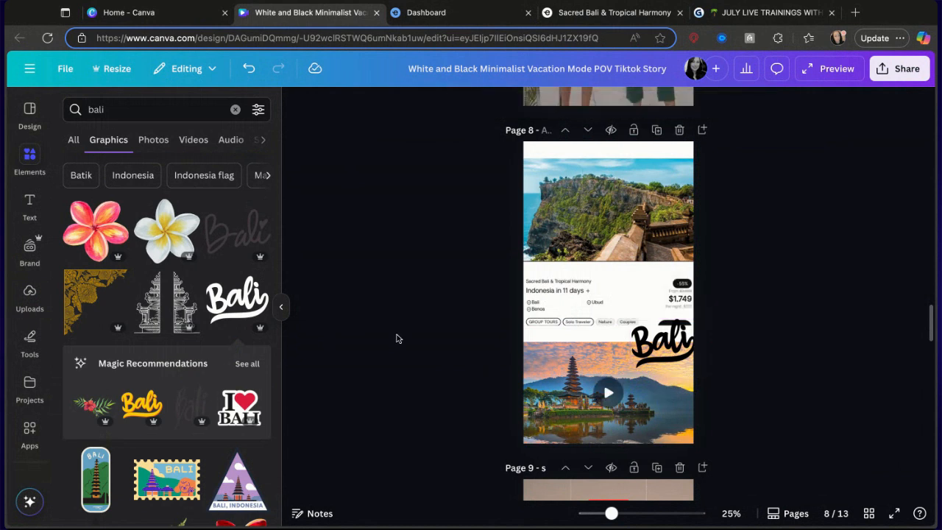
Add the pink frangipani graphic and shrink it into the top-left corner of page 8.
{"action": "scroll", "coordinate": [136, 375], "scroll_direction": "down", "scroll_amount": 1}
{"action": "left_click", "coordinate": [96, 200]}
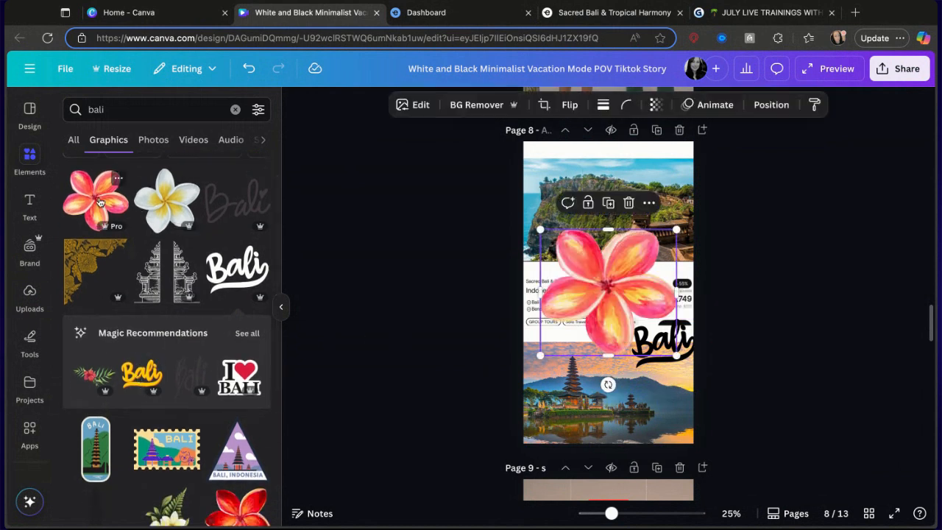
{"action": "left_click_drag", "start_coordinate": [672, 354], "coordinate": [561, 186]}
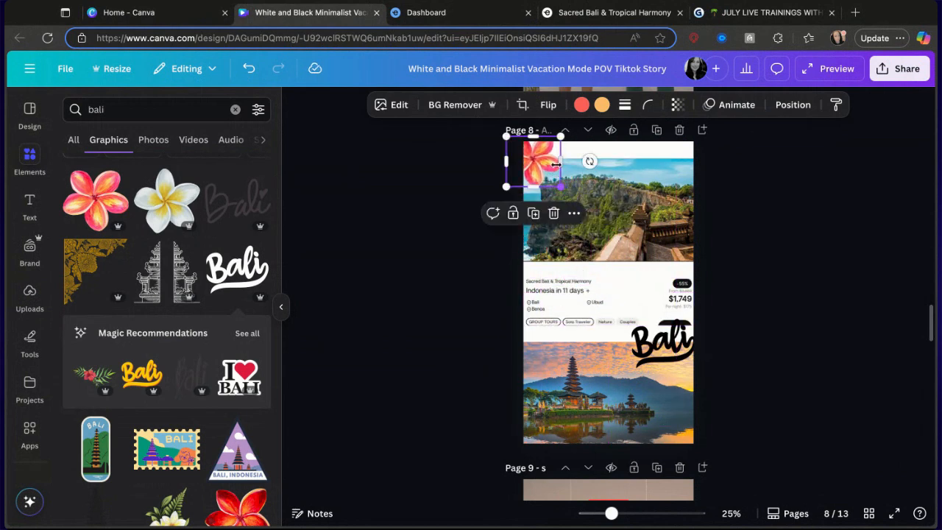
Animate the frangipani with Whip Slide and the Uluwatu photo with the Ink reveal.
{"action": "left_click", "coordinate": [708, 103]}
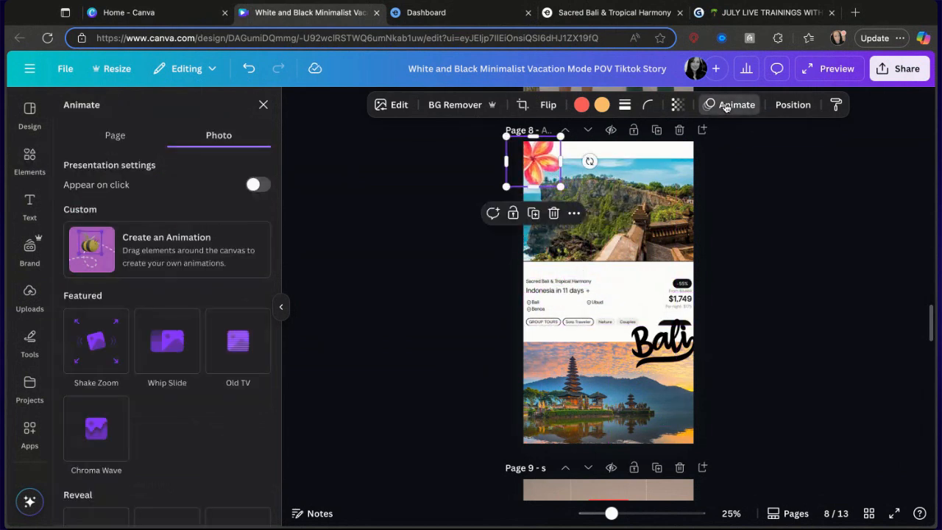
{"action": "left_click", "coordinate": [149, 352]}
{"action": "left_click", "coordinate": [608, 234]}
{"action": "scroll", "coordinate": [177, 461], "scroll_direction": "down", "scroll_amount": 3}
{"action": "left_click", "coordinate": [167, 331]}
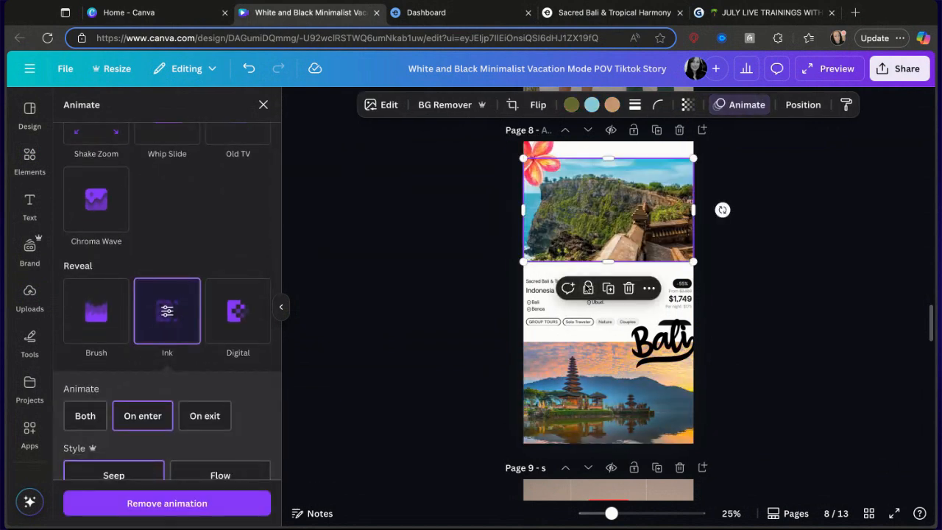
Apply the Spray Paint reveal animation to the tour card.
{"action": "left_click", "coordinate": [537, 296]}
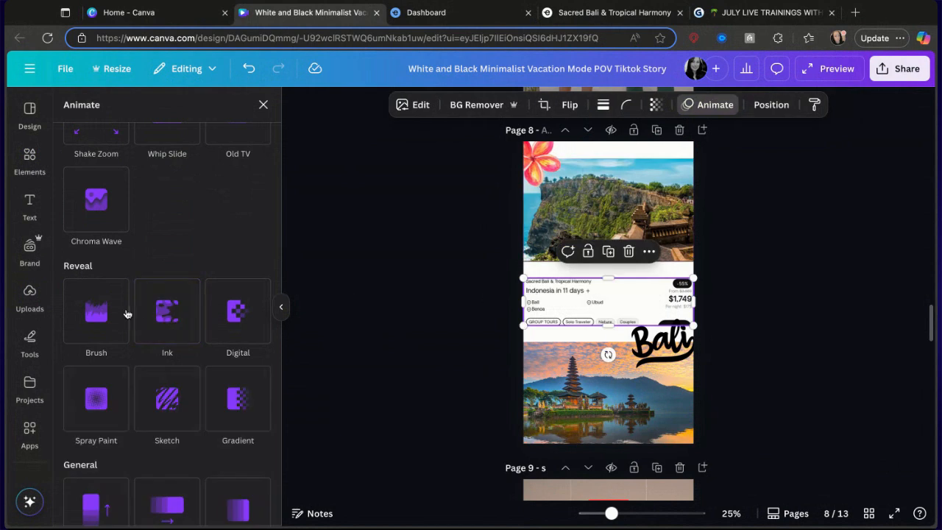
{"action": "left_click", "coordinate": [96, 391]}
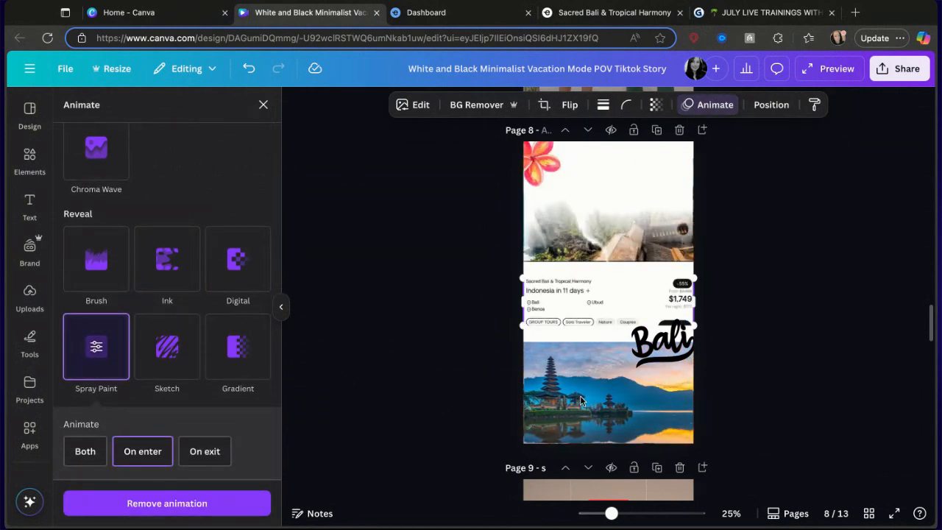
Apply the Succession animation to the temple video.
{"action": "double_click", "coordinate": [581, 399]}
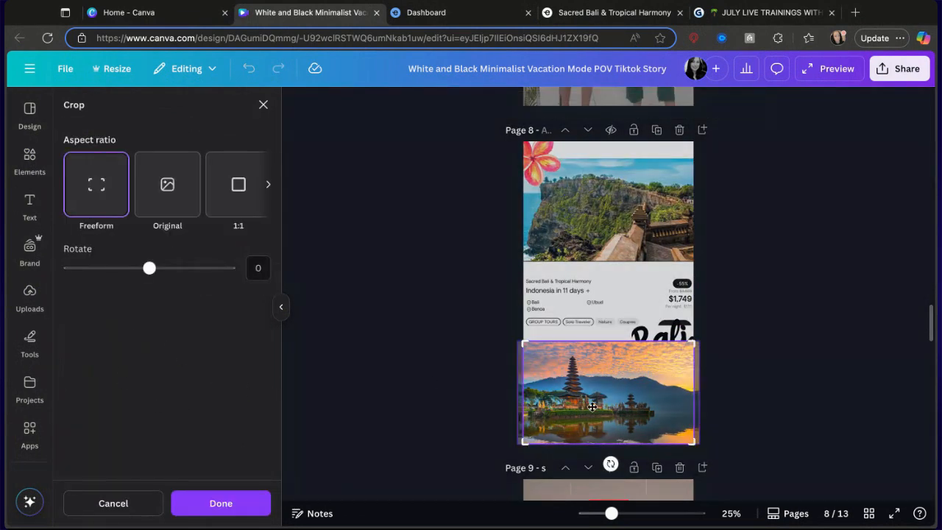
{"action": "left_click", "coordinate": [483, 388]}
{"action": "left_click", "coordinate": [608, 391]}
{"action": "left_click", "coordinate": [609, 392]}
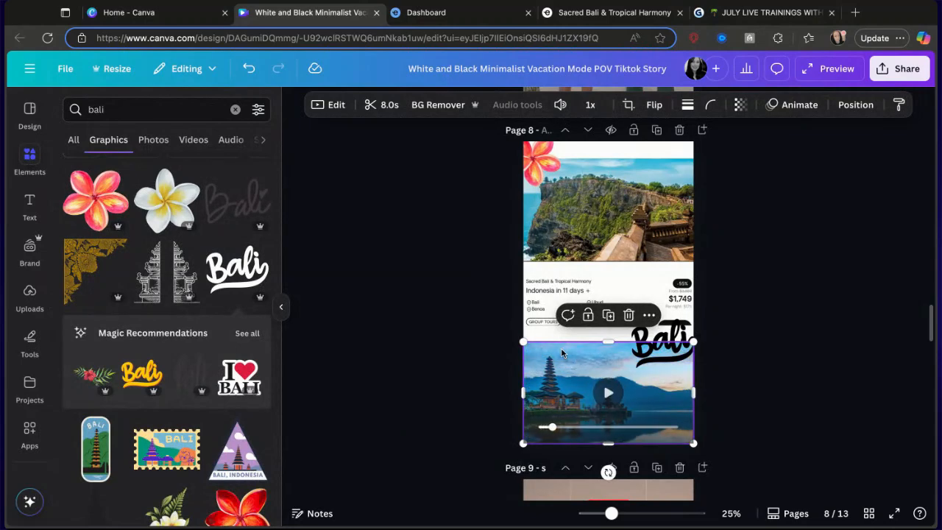
{"action": "left_click", "coordinate": [791, 106]}
{"action": "scroll", "coordinate": [117, 414], "scroll_direction": "down", "scroll_amount": 5}
{"action": "left_click", "coordinate": [111, 372]}
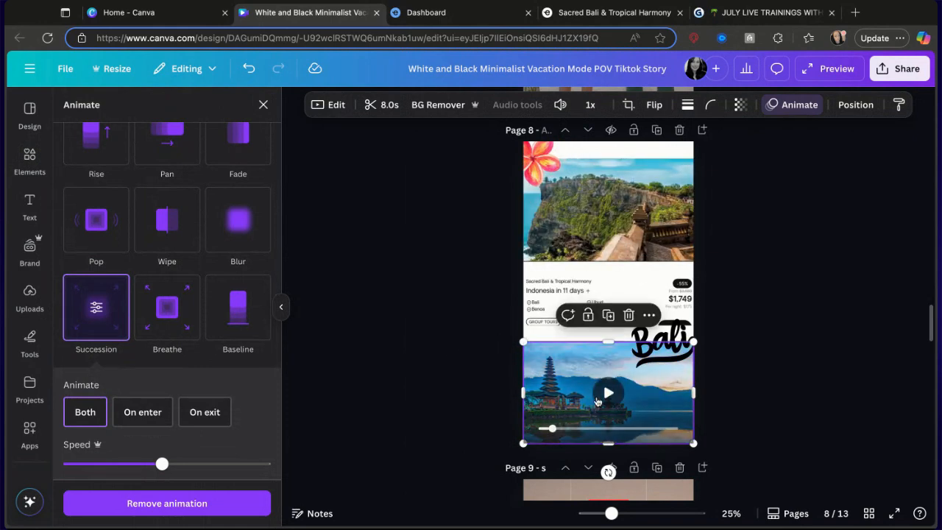
Scroll to the end of the design and delete page 13.
{"action": "scroll", "coordinate": [584, 413], "scroll_direction": "down", "scroll_amount": 10}
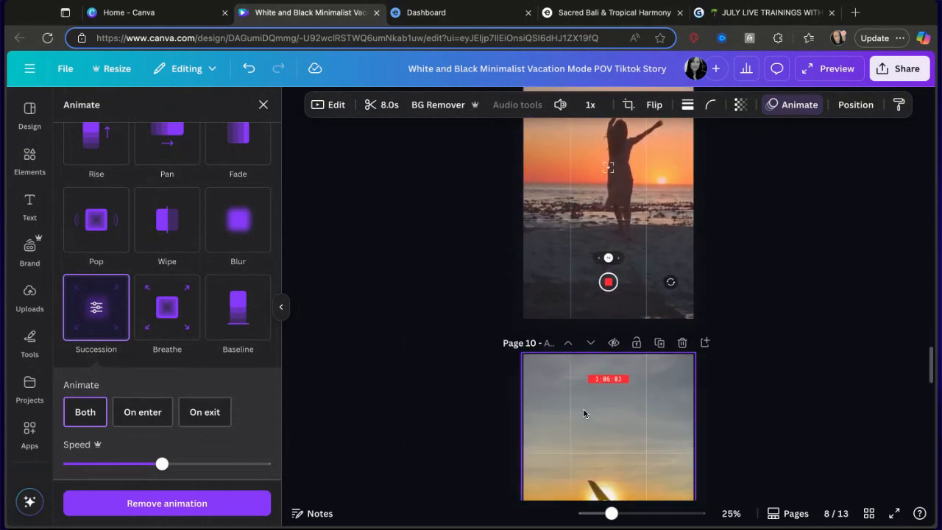
{"action": "scroll", "coordinate": [584, 402], "scroll_direction": "down", "scroll_amount": 8}
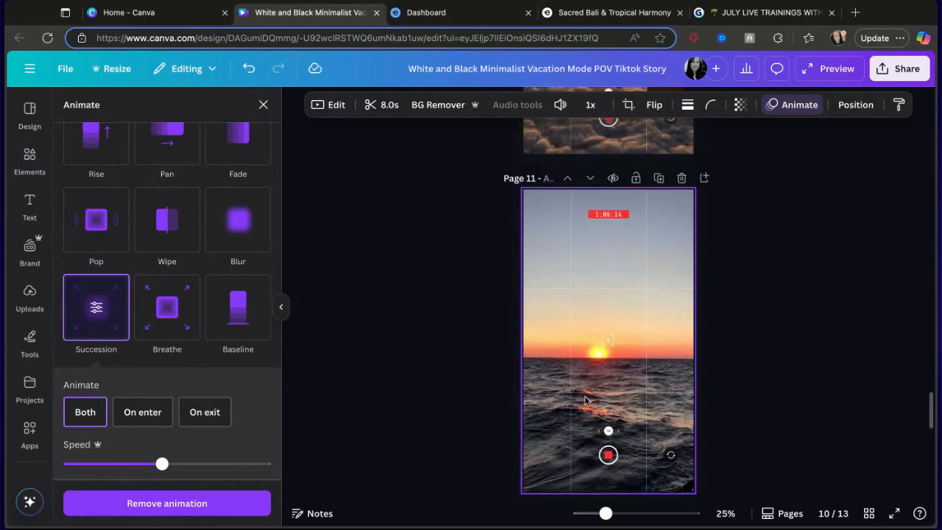
{"action": "scroll", "coordinate": [584, 395], "scroll_direction": "down", "scroll_amount": 5}
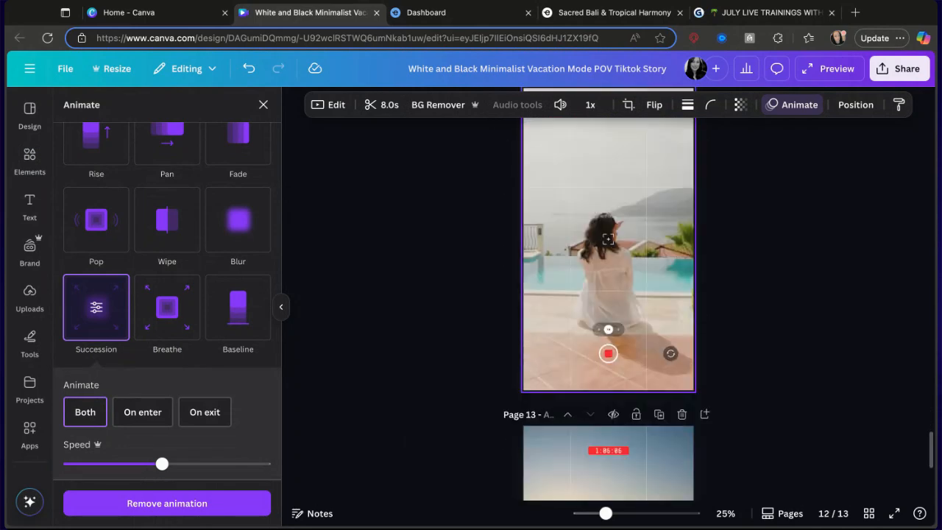
{"action": "scroll", "coordinate": [708, 186], "scroll_direction": "up", "scroll_amount": 2}
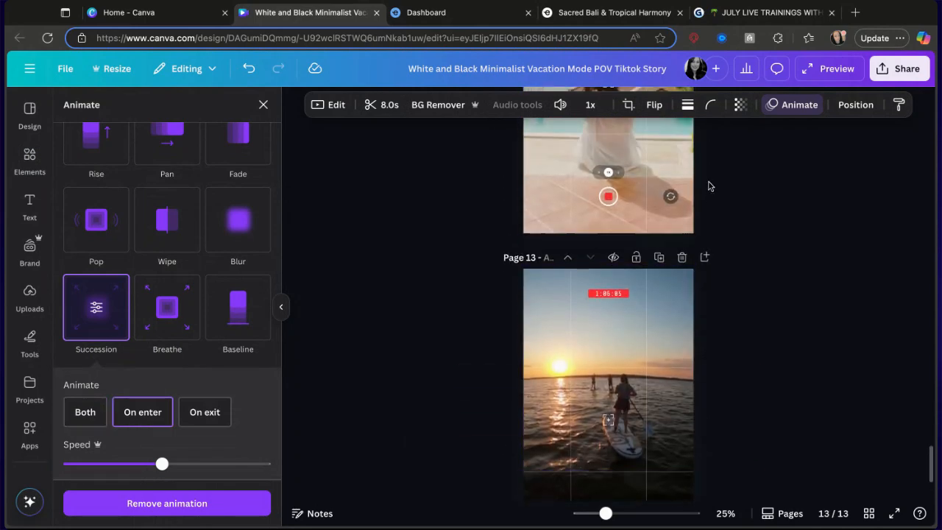
{"action": "left_click", "coordinate": [681, 258]}
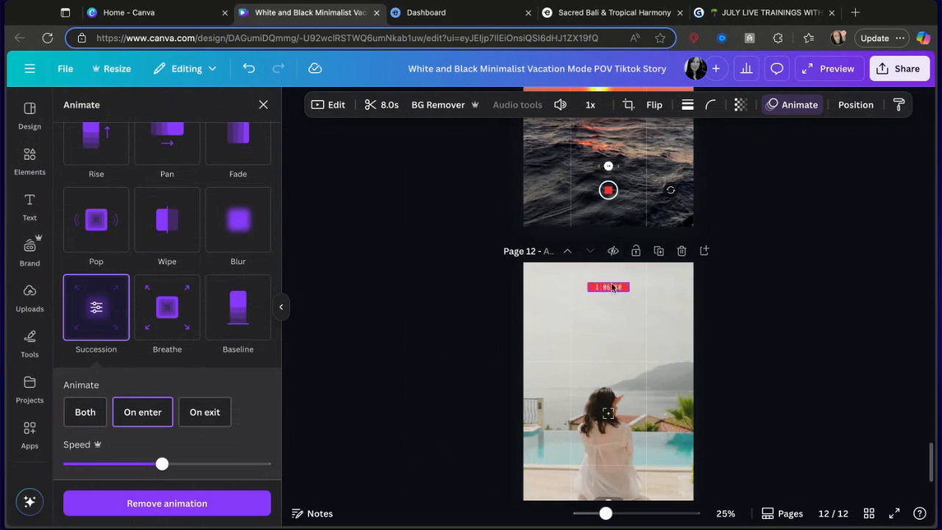
Move the red timer label on page 12 down toward the middle of the page.
{"action": "left_click", "coordinate": [609, 286]}
{"action": "key", "text": "Escape"}
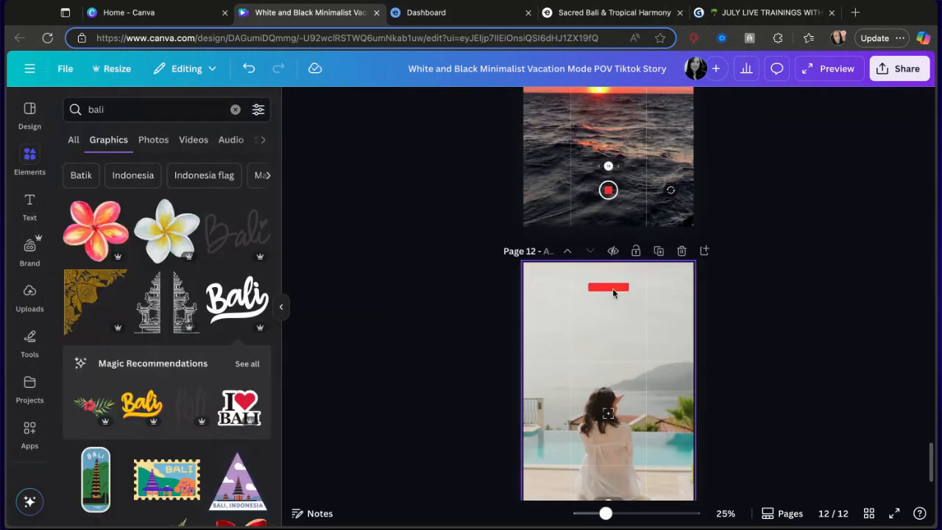
{"action": "left_click_drag", "start_coordinate": [612, 287], "coordinate": [608, 394]}
{"action": "left_click", "coordinate": [608, 393]}
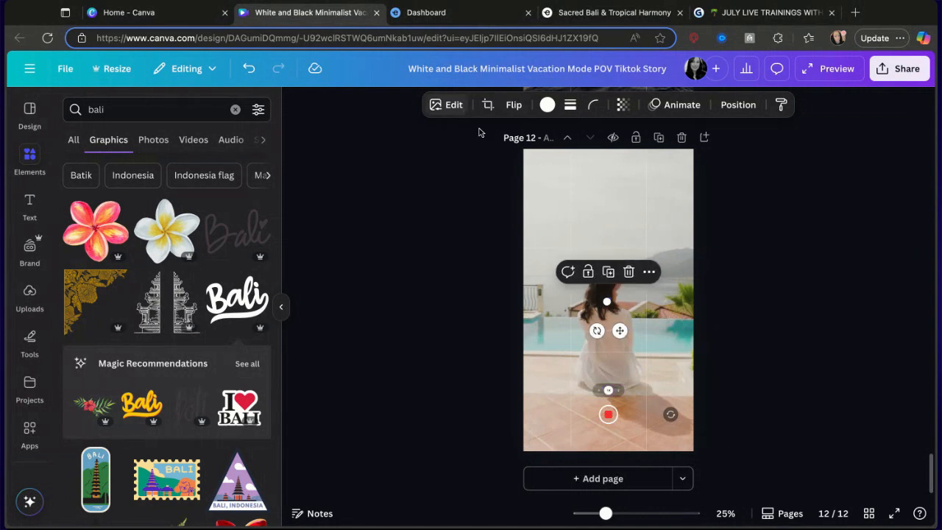
Undo the timer label move and delete page 12 from the design.
{"action": "left_click", "coordinate": [247, 67]}
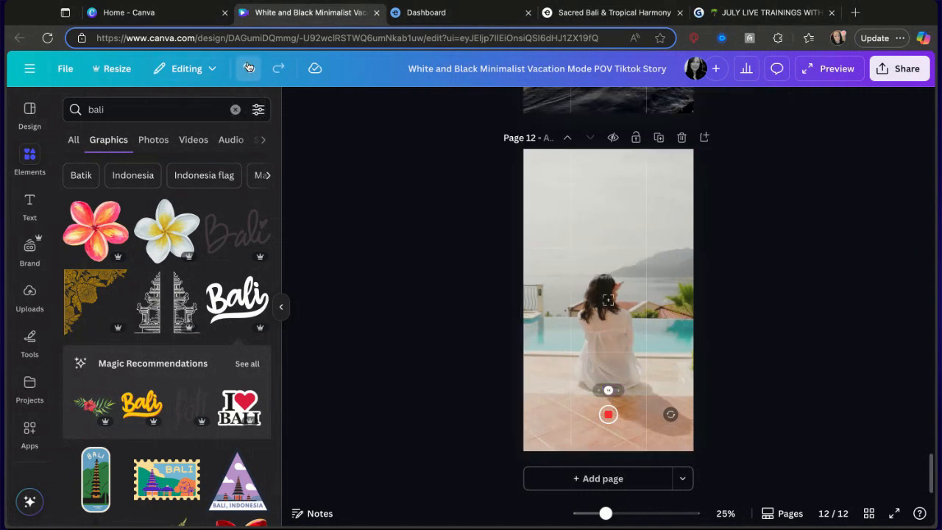
{"action": "scroll", "coordinate": [625, 205], "scroll_direction": "up", "scroll_amount": 5}
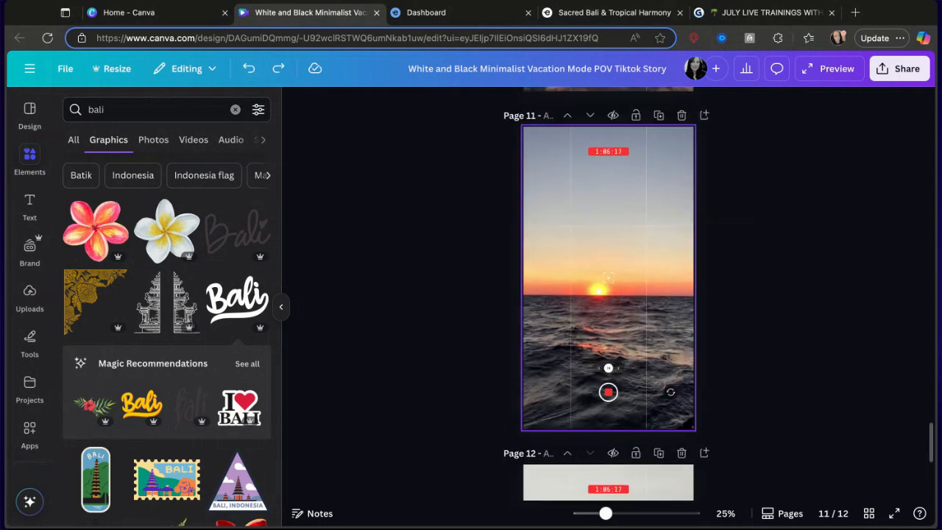
{"action": "scroll", "coordinate": [624, 210], "scroll_direction": "up", "scroll_amount": 2}
{"action": "scroll", "coordinate": [619, 281], "scroll_direction": "down", "scroll_amount": 2}
{"action": "scroll", "coordinate": [620, 282], "scroll_direction": "down", "scroll_amount": 3}
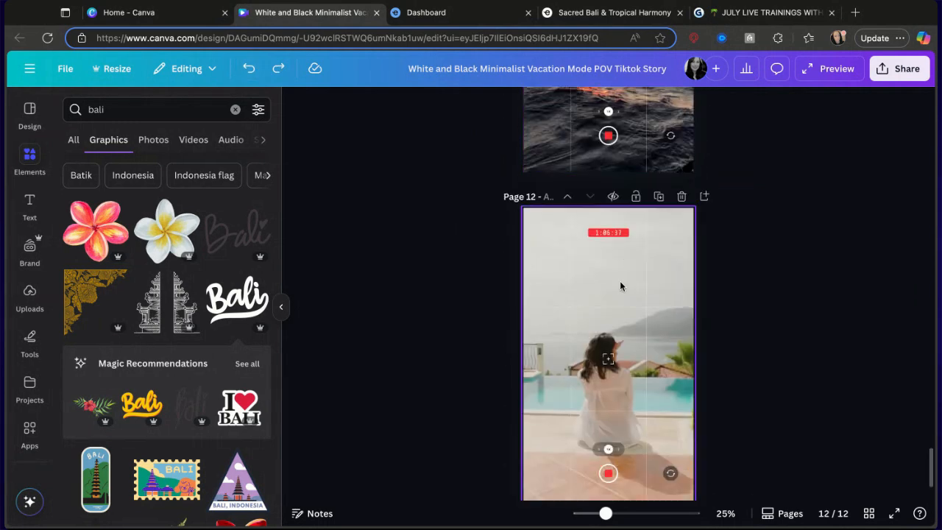
{"action": "scroll", "coordinate": [621, 284], "scroll_direction": "up", "scroll_amount": 1}
{"action": "left_click", "coordinate": [682, 236]}
Scroll through the design's pages from the end back to the first page and down to page 9.
{"action": "scroll", "coordinate": [646, 151], "scroll_direction": "up", "scroll_amount": 8}
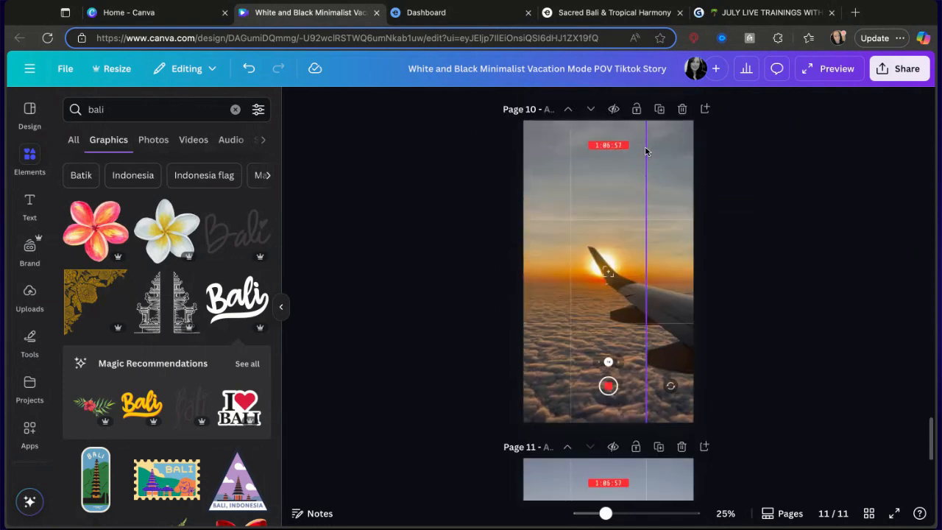
{"action": "scroll", "coordinate": [646, 151], "scroll_direction": "down", "scroll_amount": 6}
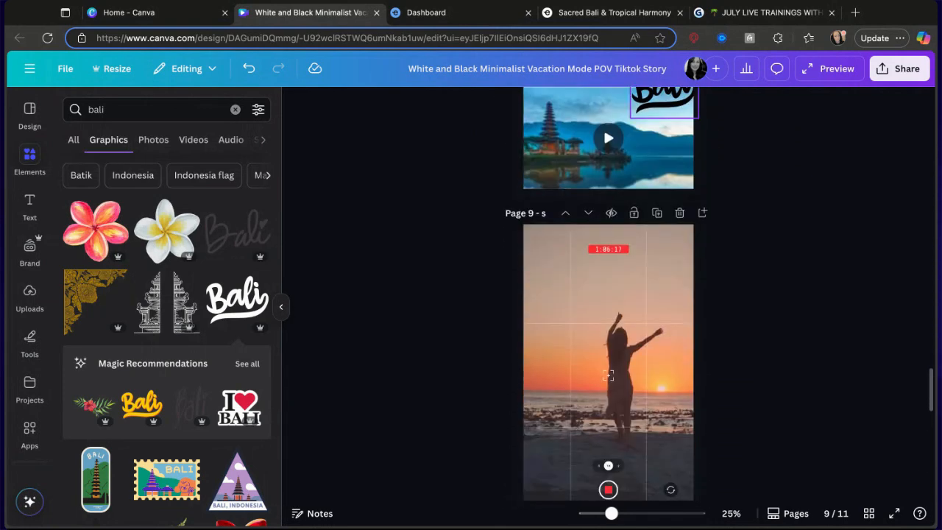
{"action": "scroll", "coordinate": [645, 151], "scroll_direction": "up", "scroll_amount": 2}
{"action": "scroll", "coordinate": [608, 294], "scroll_direction": "up", "scroll_amount": 2}
{"action": "scroll", "coordinate": [608, 295], "scroll_direction": "down", "scroll_amount": 6}
{"action": "scroll", "coordinate": [608, 295], "scroll_direction": "up", "scroll_amount": 5}
{"action": "scroll", "coordinate": [608, 399], "scroll_direction": "up", "scroll_amount": 20}
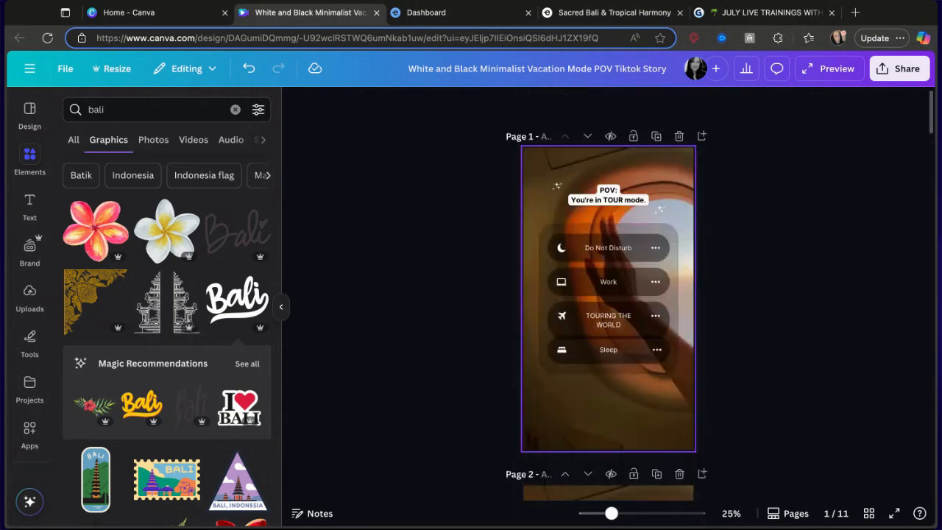
{"action": "scroll", "coordinate": [621, 228], "scroll_direction": "down", "scroll_amount": 5}
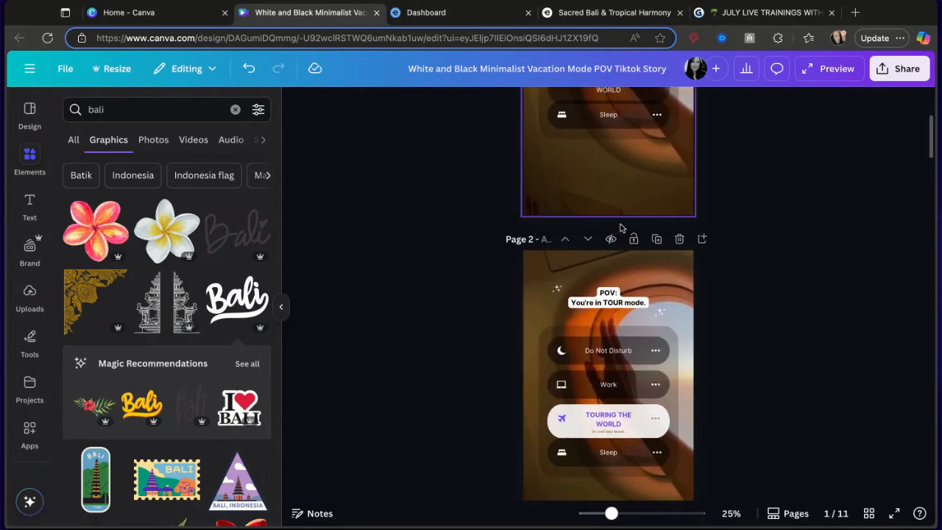
{"action": "scroll", "coordinate": [607, 294], "scroll_direction": "down", "scroll_amount": 4}
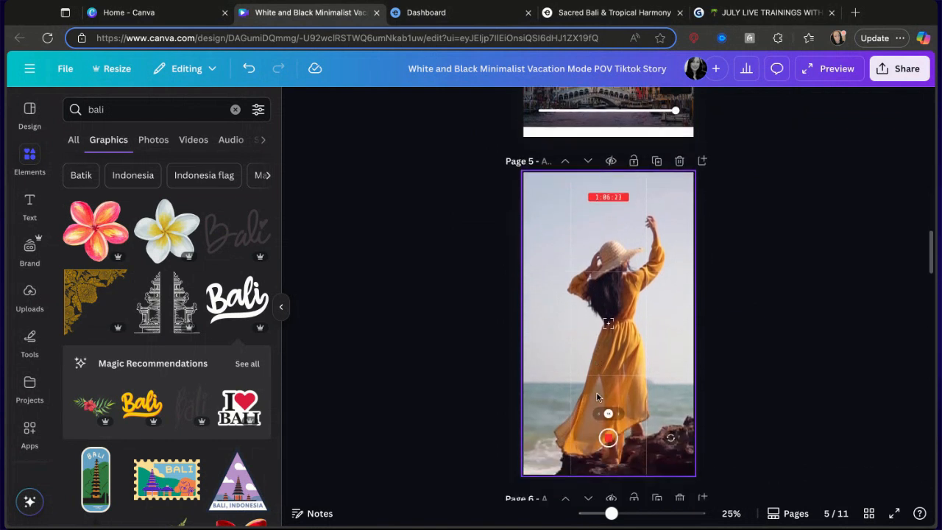
{"action": "scroll", "coordinate": [596, 397], "scroll_direction": "down", "scroll_amount": 8}
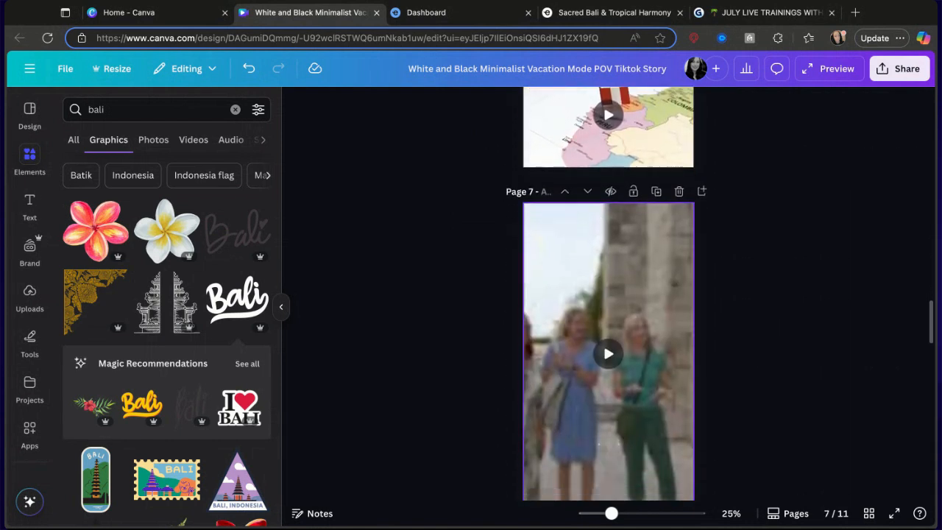
{"action": "scroll", "coordinate": [604, 371], "scroll_direction": "down", "scroll_amount": 10}
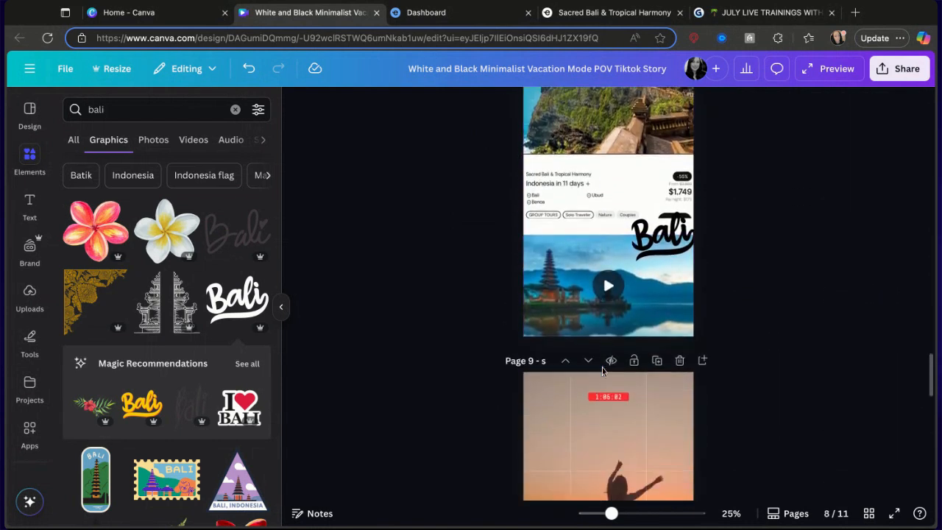
{"action": "scroll", "coordinate": [608, 331], "scroll_direction": "down", "scroll_amount": 3}
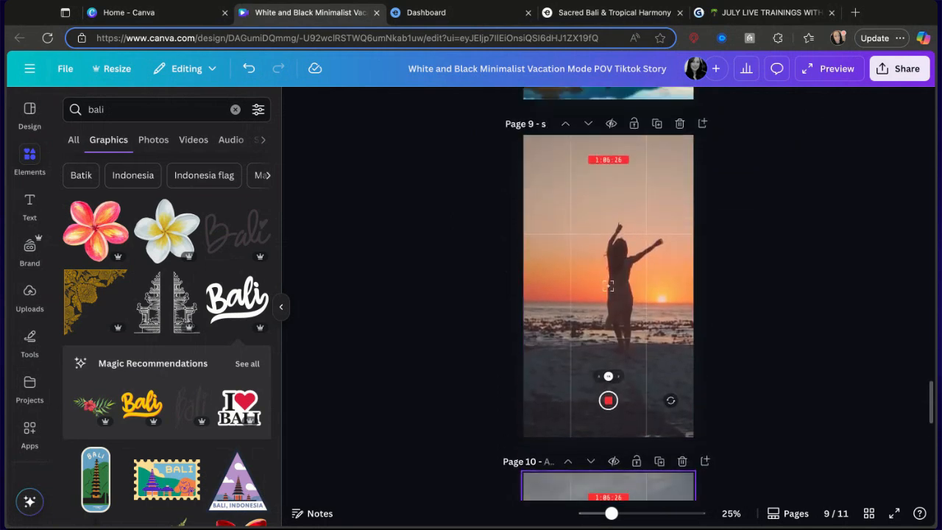
{"action": "scroll", "coordinate": [608, 294], "scroll_direction": "up", "scroll_amount": 1}
Add a text box to page 9, enlarge it and position it near the top of the page.
{"action": "left_click", "coordinate": [236, 110]}
{"action": "left_click", "coordinate": [27, 211]}
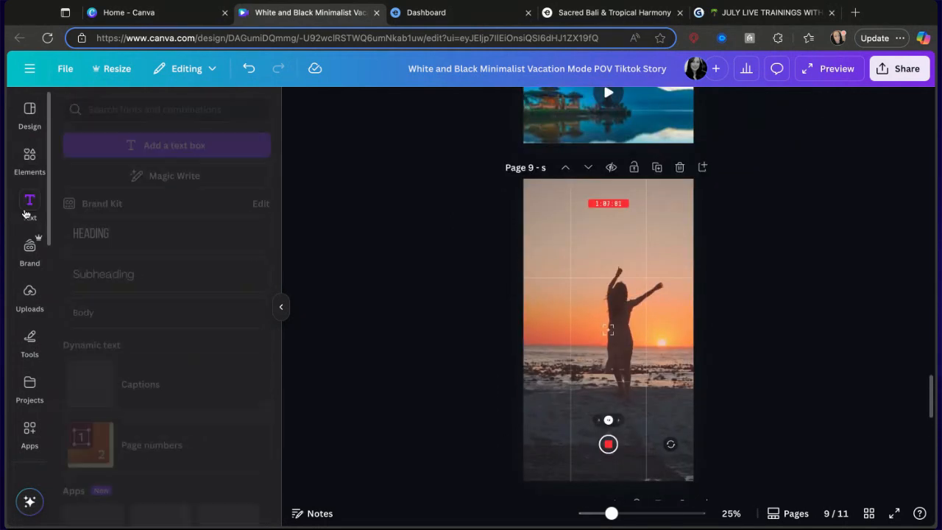
{"action": "left_click", "coordinate": [140, 147]}
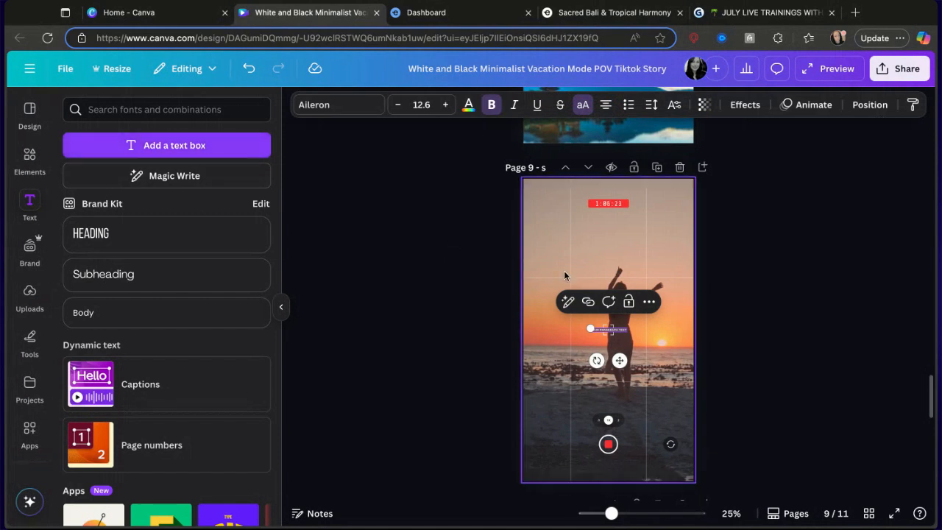
{"action": "left_click_drag", "start_coordinate": [590, 328], "coordinate": [497, 322]}
{"action": "left_click_drag", "start_coordinate": [572, 363], "coordinate": [622, 285]}
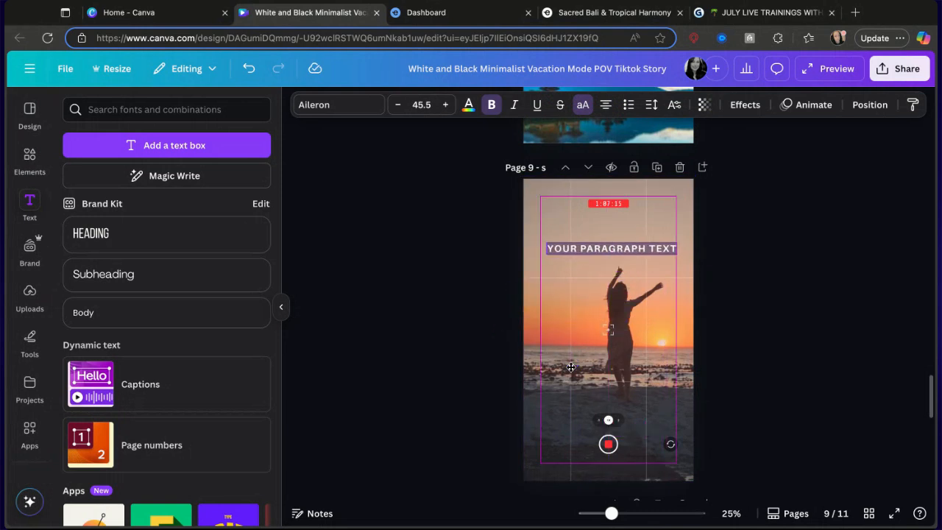
{"action": "left_click_drag", "start_coordinate": [571, 367], "coordinate": [571, 354]}
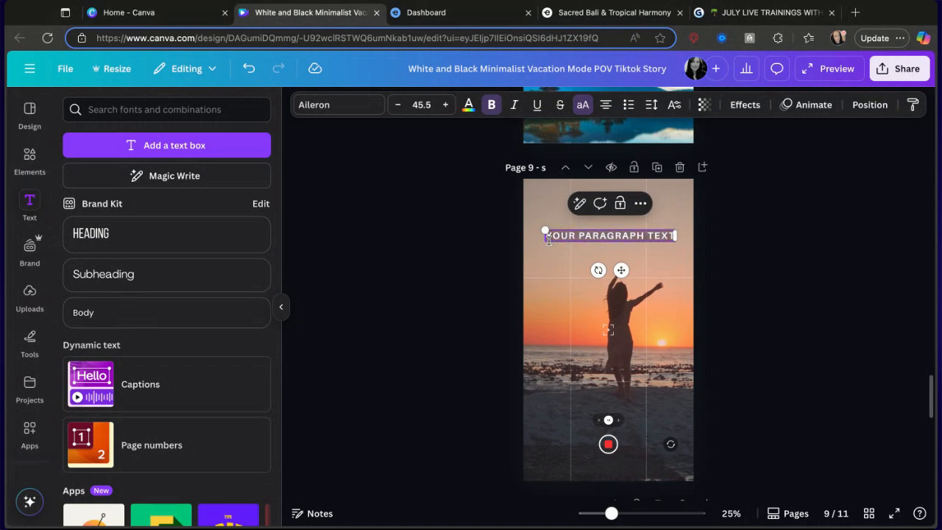
Replace the placeholder text with READY TO START EXPLORING THE WORLD?
{"action": "type", "text": "READY TO START EX"}
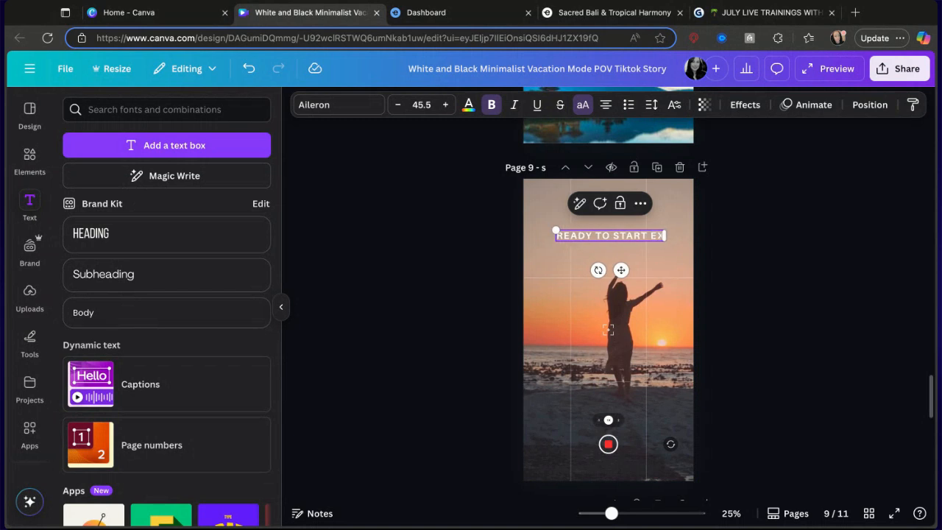
{"action": "type", "text": "PLORINIGN"}
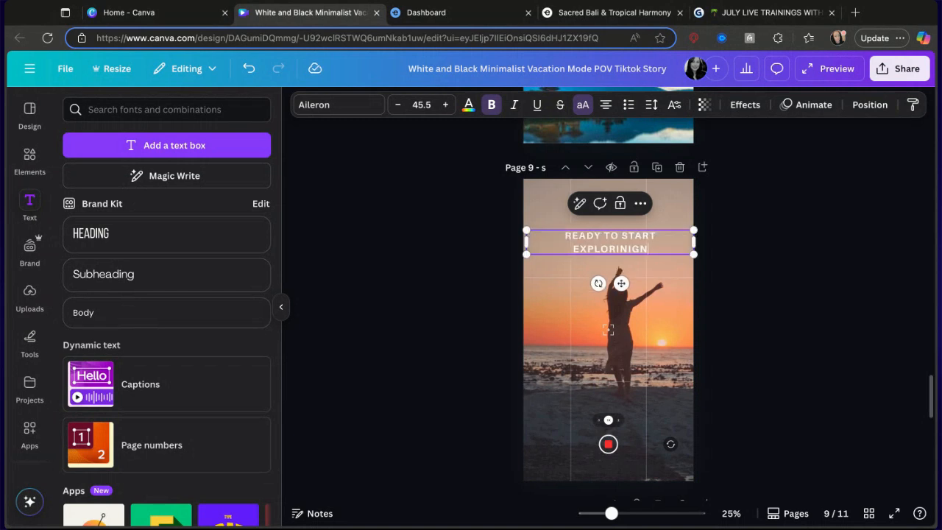
{"action": "key", "text": "BackSpace"}
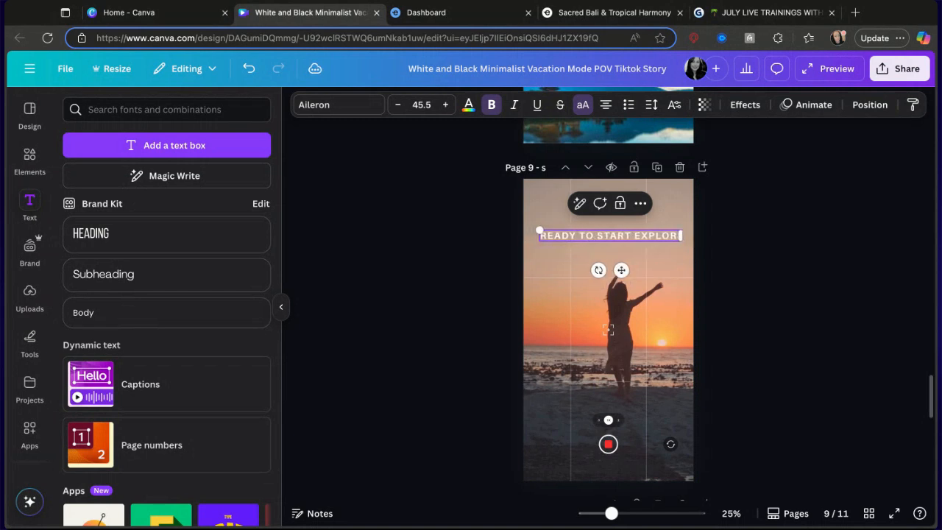
{"action": "type", "text": "HE"}
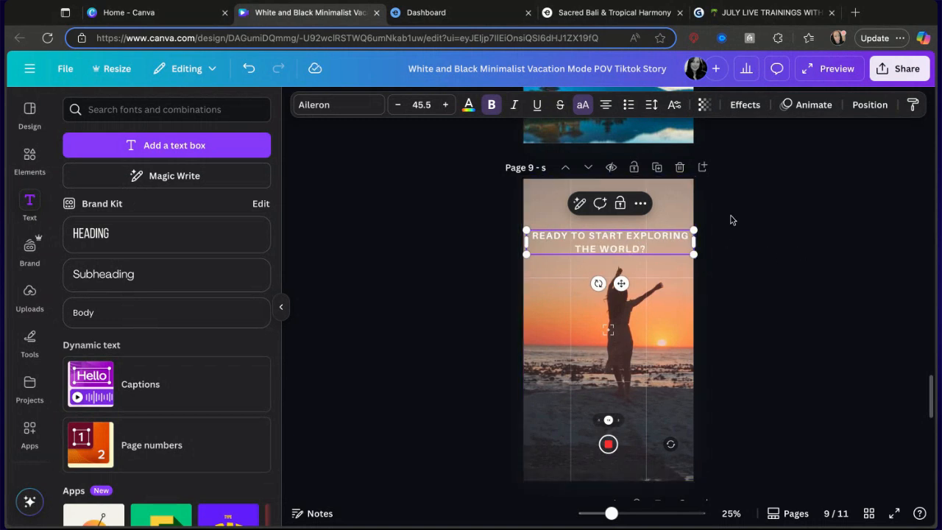
Apply the Typewriter animation to the caption and slow its speed.
{"action": "left_click", "coordinate": [811, 105]}
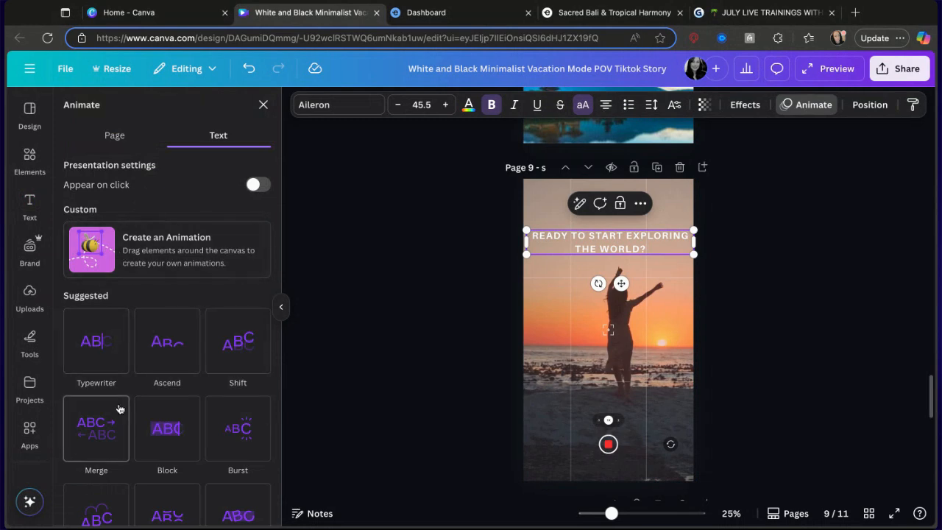
{"action": "left_click", "coordinate": [85, 338]}
{"action": "scroll", "coordinate": [85, 338], "scroll_direction": "down", "scroll_amount": 1}
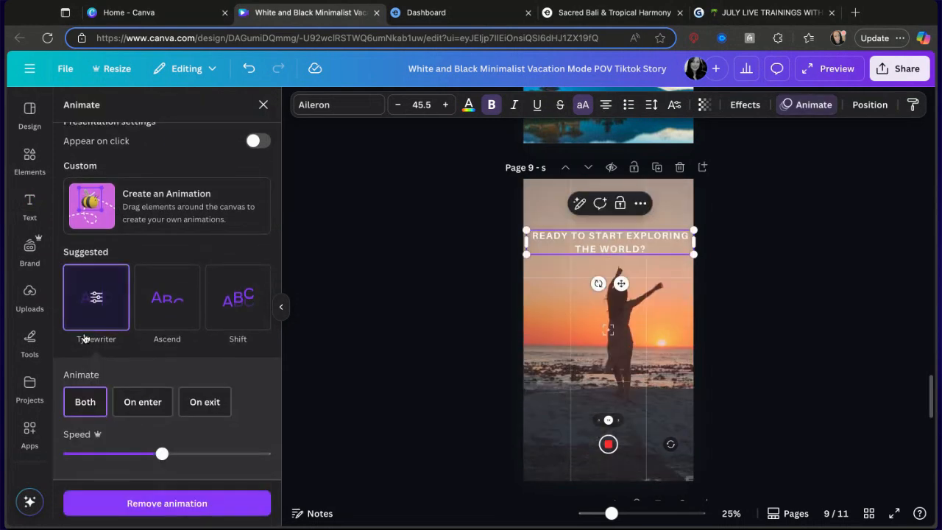
{"action": "left_click_drag", "start_coordinate": [120, 454], "coordinate": [90, 454]}
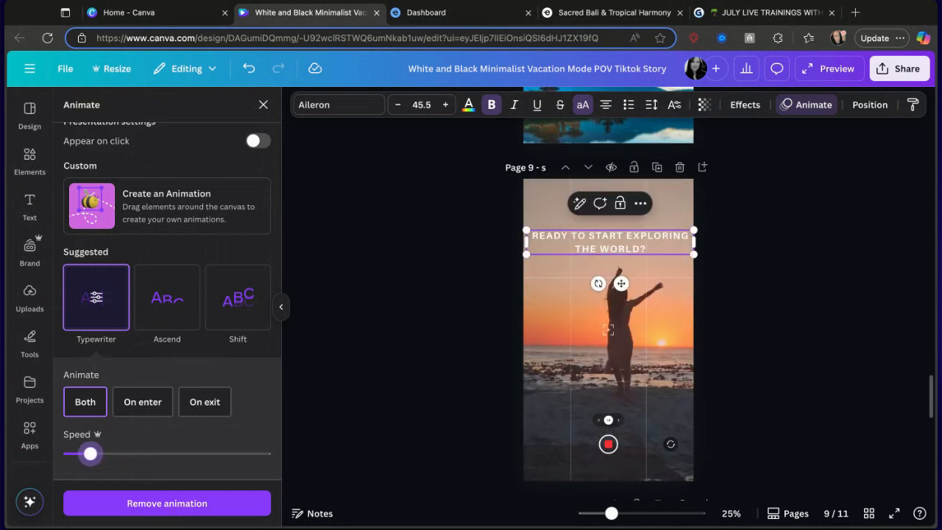
Trim the page 9 background video to about 6.3 seconds.
{"action": "left_click", "coordinate": [459, 381]}
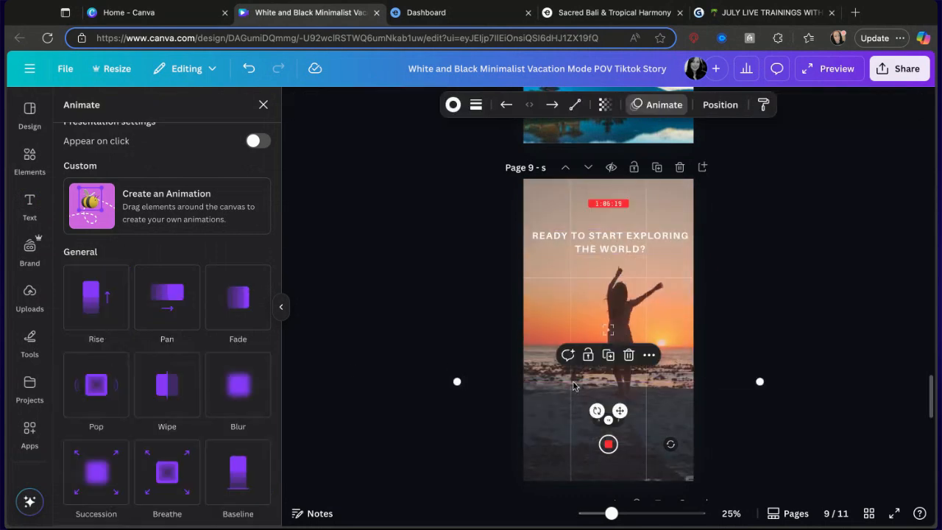
{"action": "left_click", "coordinate": [552, 336]}
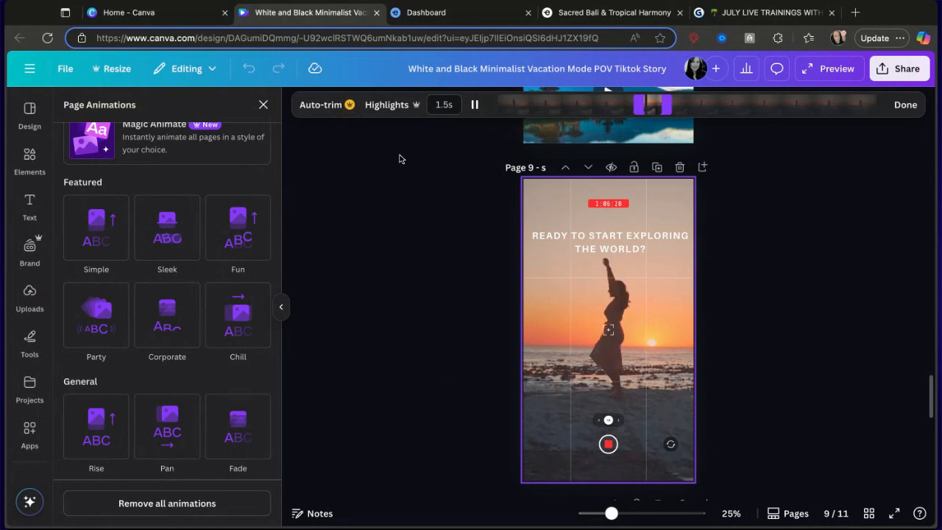
{"action": "left_click", "coordinate": [905, 105]}
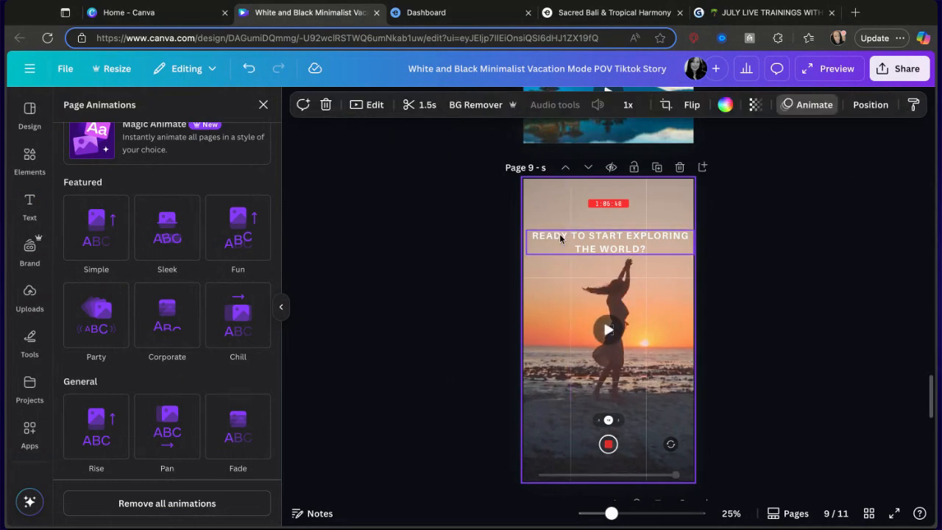
{"action": "double_click", "coordinate": [548, 288]}
{"action": "left_click", "coordinate": [434, 130]}
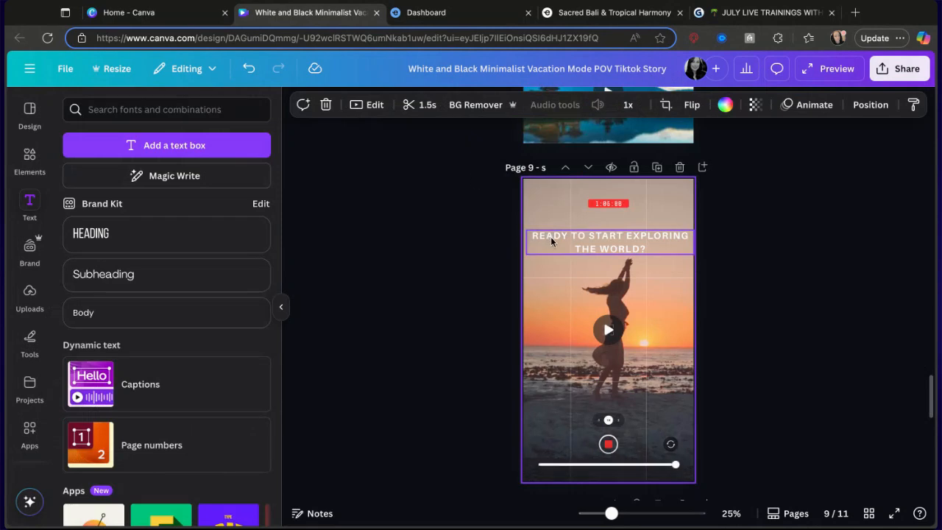
{"action": "left_click", "coordinate": [423, 110]}
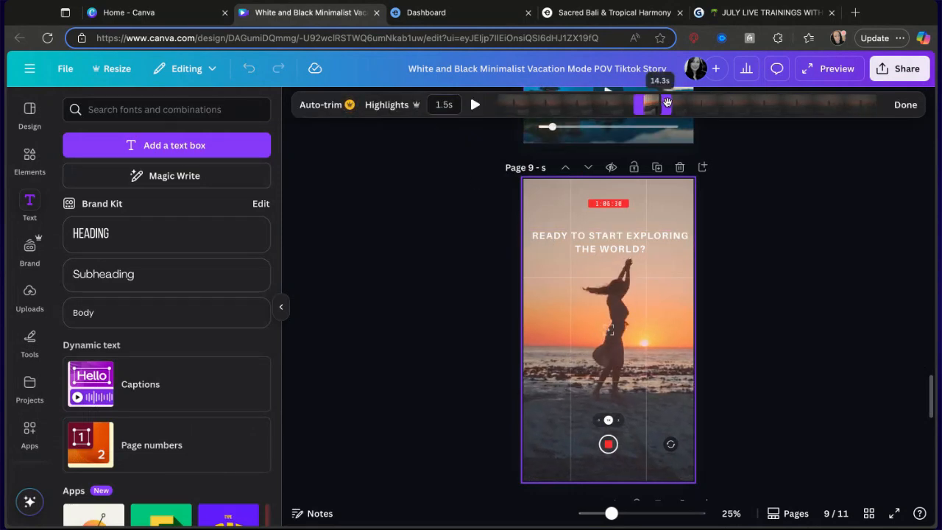
{"action": "left_click_drag", "start_coordinate": [667, 101], "coordinate": [725, 103]}
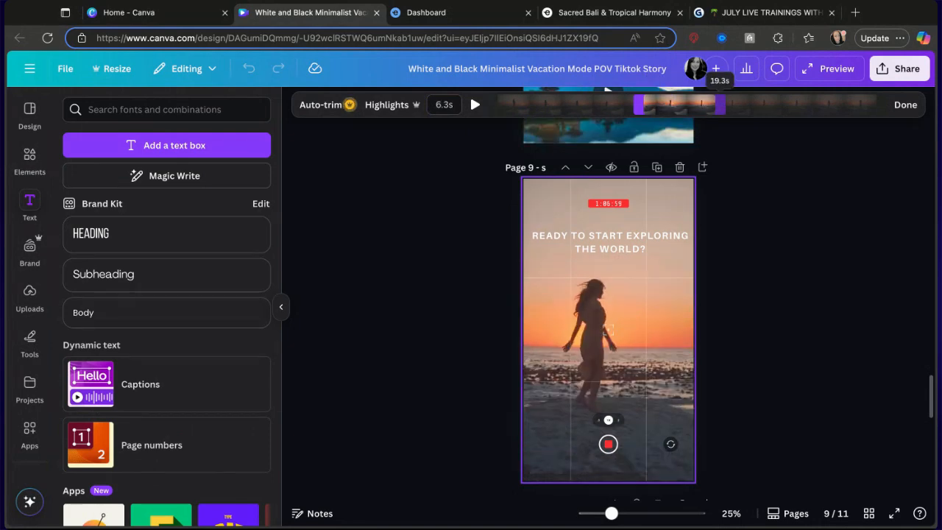
{"action": "left_click", "coordinate": [906, 105]}
Extend the page 5 background video's trimmed length to about 12.2 seconds.
{"action": "scroll", "coordinate": [801, 183], "scroll_direction": "up", "scroll_amount": 5}
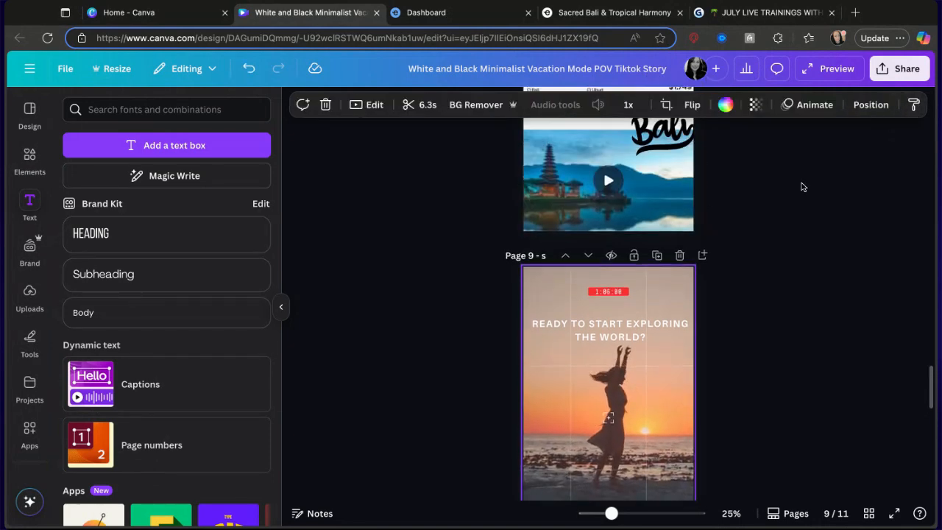
{"action": "scroll", "coordinate": [801, 183], "scroll_direction": "up", "scroll_amount": 3}
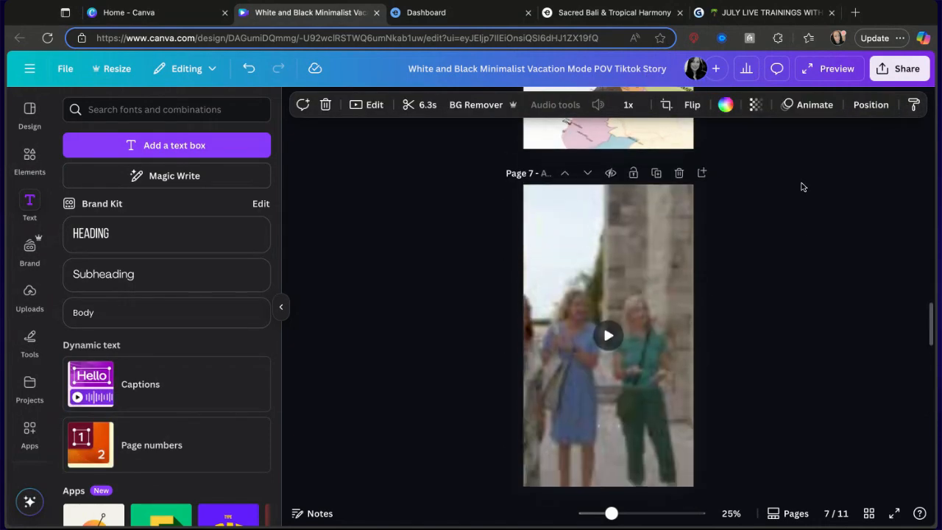
{"action": "left_click", "coordinate": [625, 238]}
{"action": "scroll", "coordinate": [626, 238], "scroll_direction": "up", "scroll_amount": 6}
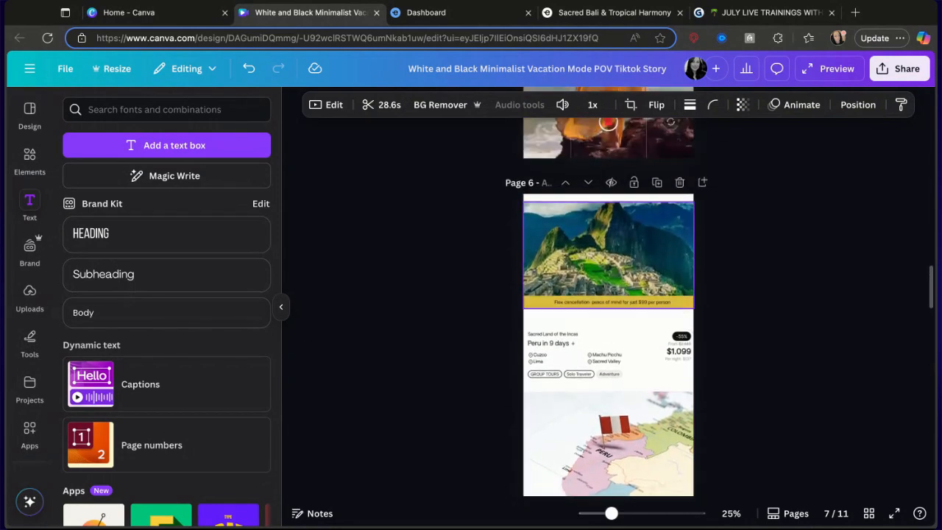
{"action": "left_click", "coordinate": [670, 211]}
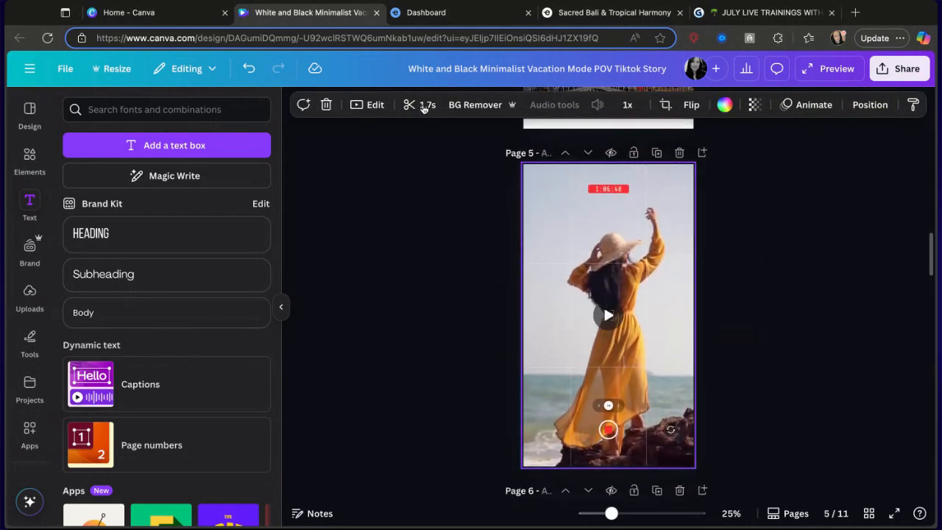
{"action": "left_click", "coordinate": [424, 106]}
{"action": "left_click_drag", "start_coordinate": [523, 106], "coordinate": [859, 111]}
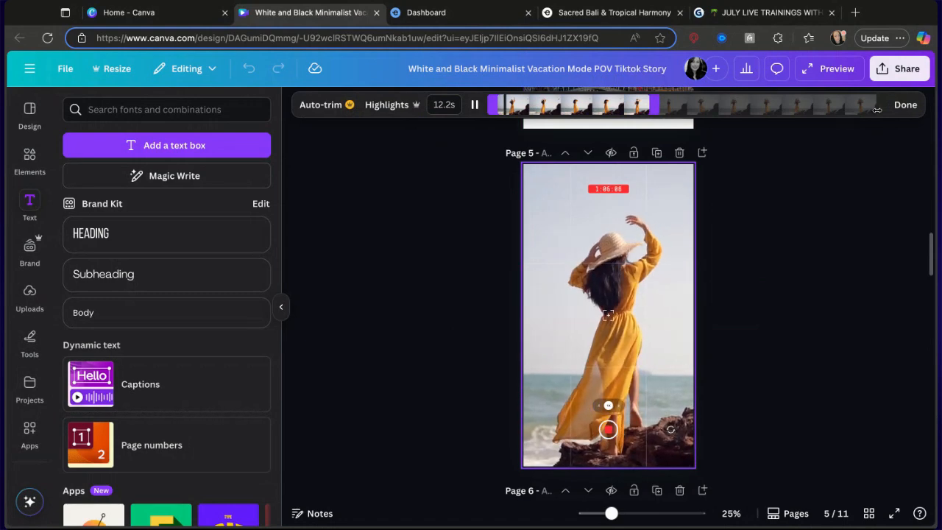
{"action": "left_click", "coordinate": [906, 104]}
Trim the opening POV background clip to about 2.4 seconds.
{"action": "scroll", "coordinate": [816, 200], "scroll_direction": "up", "scroll_amount": 10}
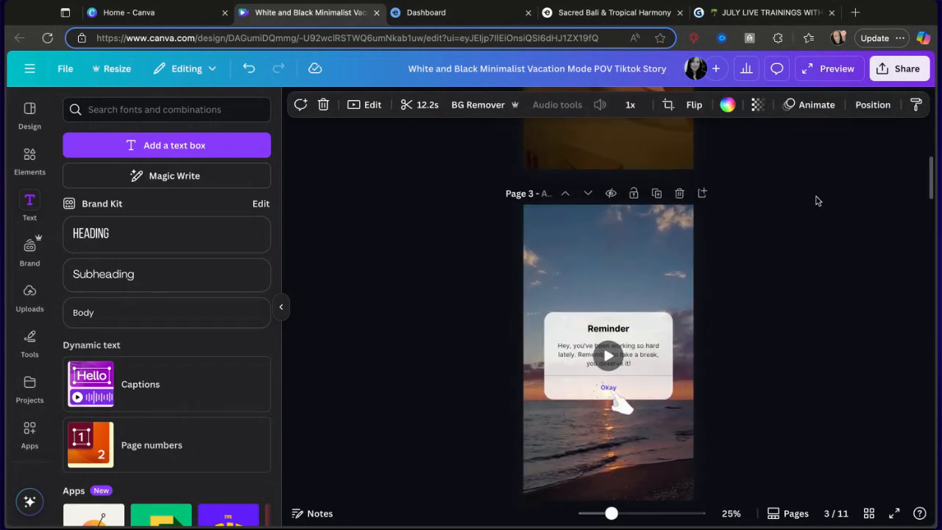
{"action": "left_click", "coordinate": [660, 227]}
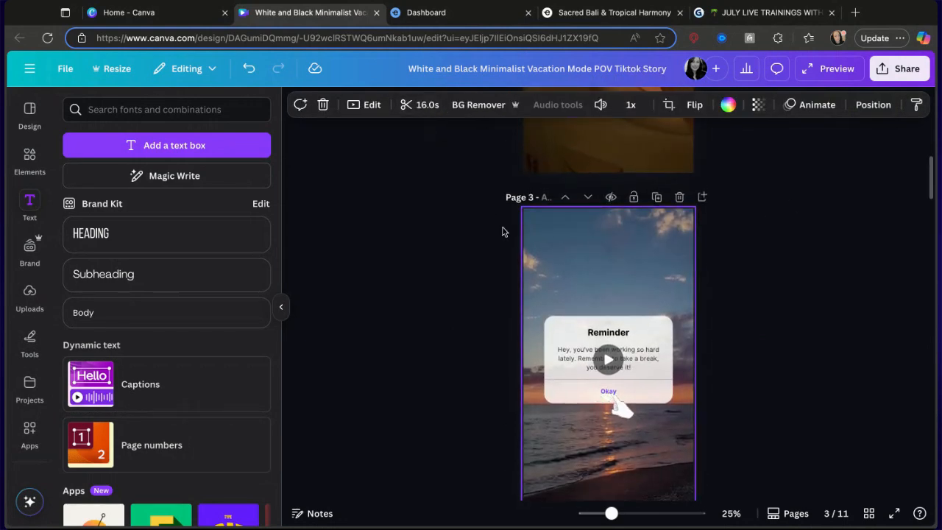
{"action": "scroll", "coordinate": [502, 232], "scroll_direction": "up", "scroll_amount": 10}
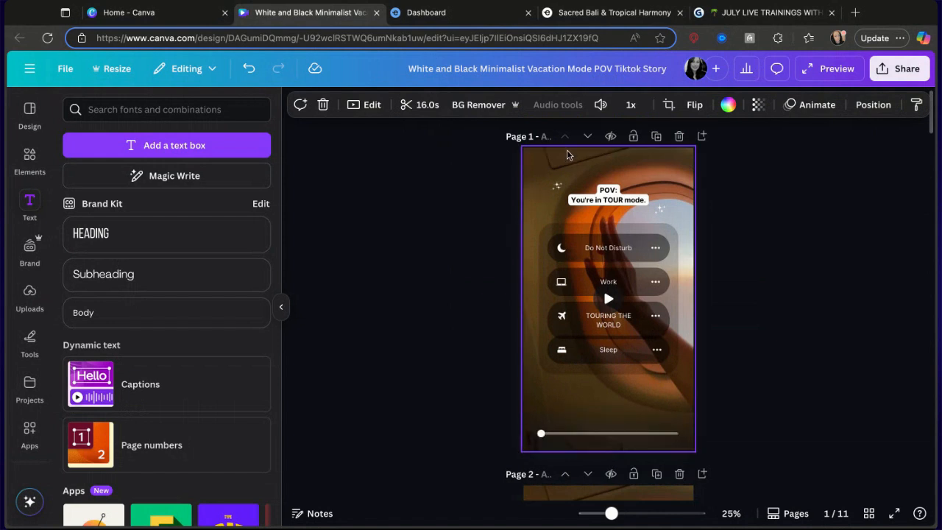
{"action": "left_click", "coordinate": [542, 157]}
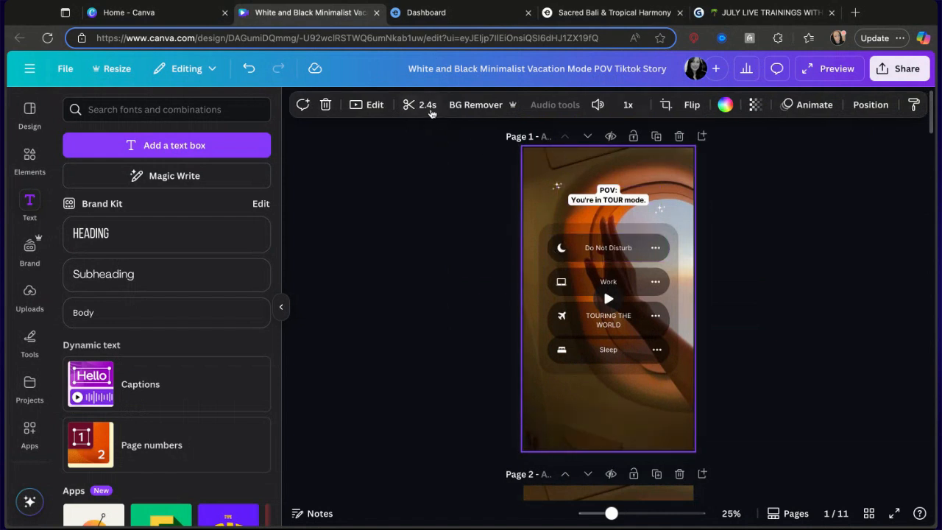
{"action": "left_click", "coordinate": [431, 105]}
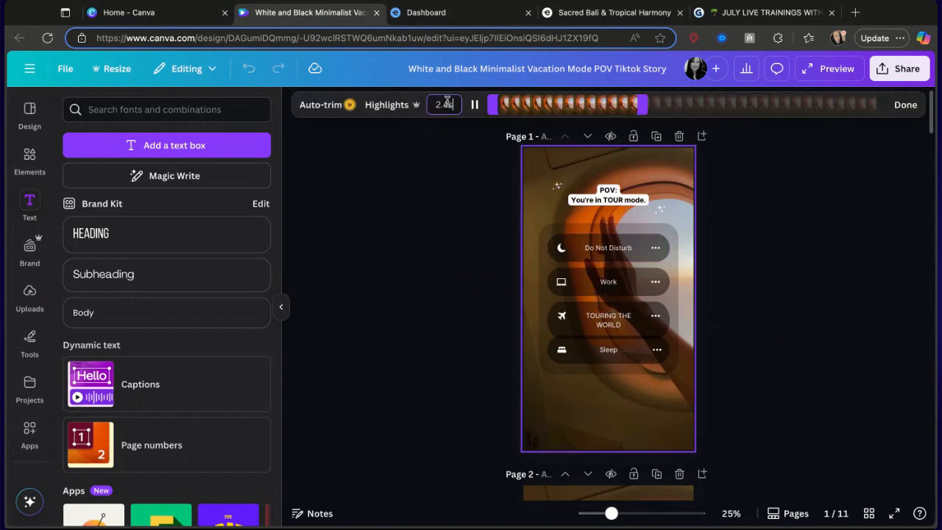
{"action": "scroll", "coordinate": [770, 211], "scroll_direction": "down", "scroll_amount": 5}
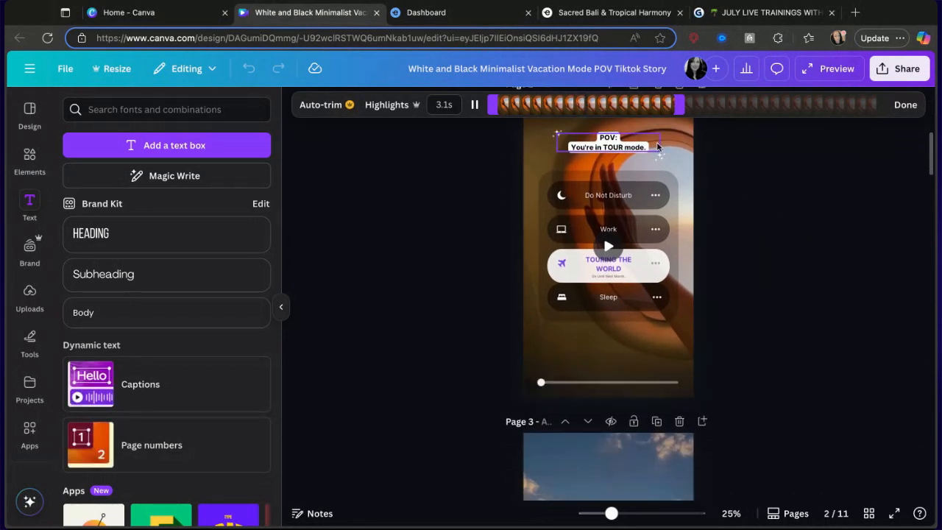
{"action": "left_click_drag", "start_coordinate": [679, 104], "coordinate": [609, 106]}
Trim the page 3 Reminder background video to about 5.6 seconds.
{"action": "scroll", "coordinate": [696, 326], "scroll_direction": "down", "scroll_amount": 3}
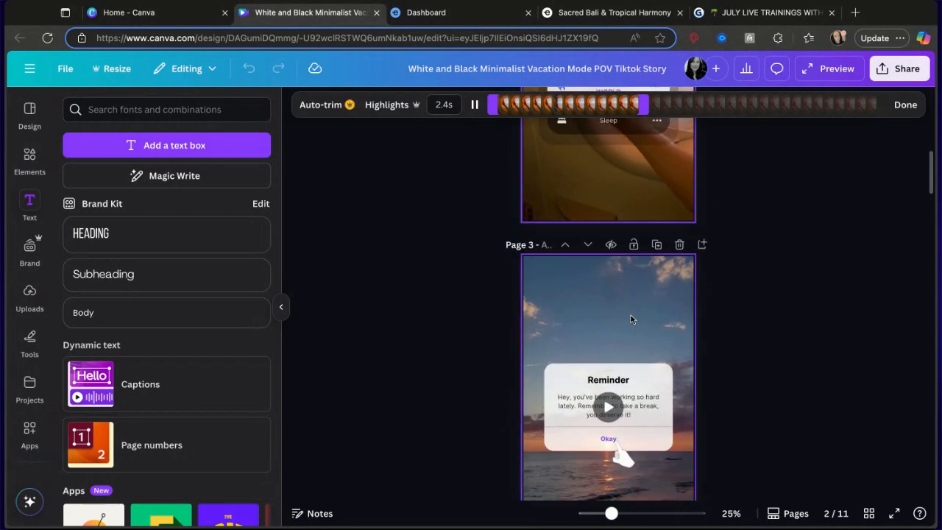
{"action": "left_click", "coordinate": [630, 315]}
{"action": "left_click", "coordinate": [423, 105]}
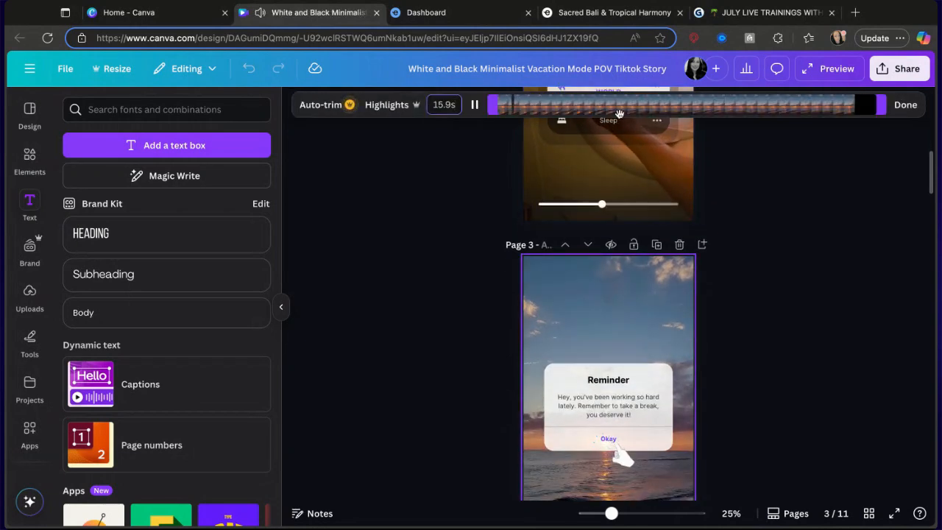
{"action": "left_click_drag", "start_coordinate": [882, 104], "coordinate": [636, 104]}
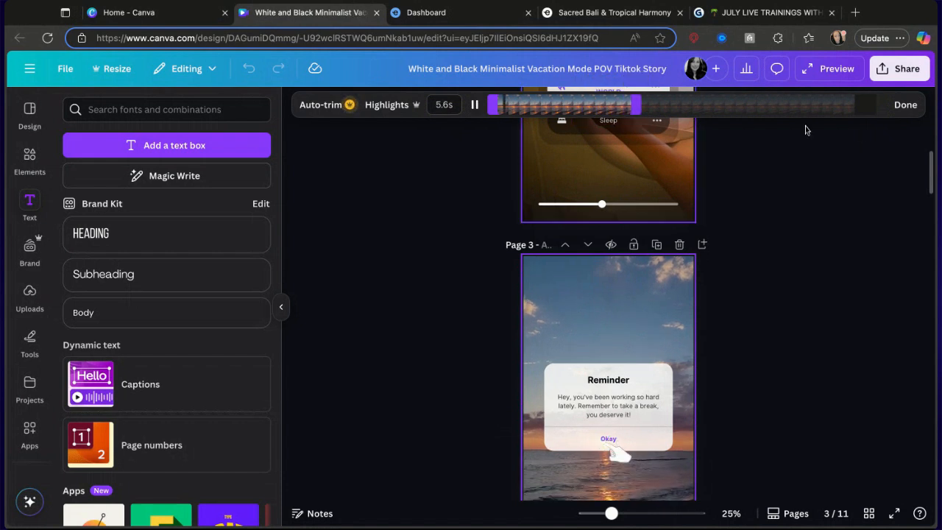
{"action": "left_click", "coordinate": [905, 104]}
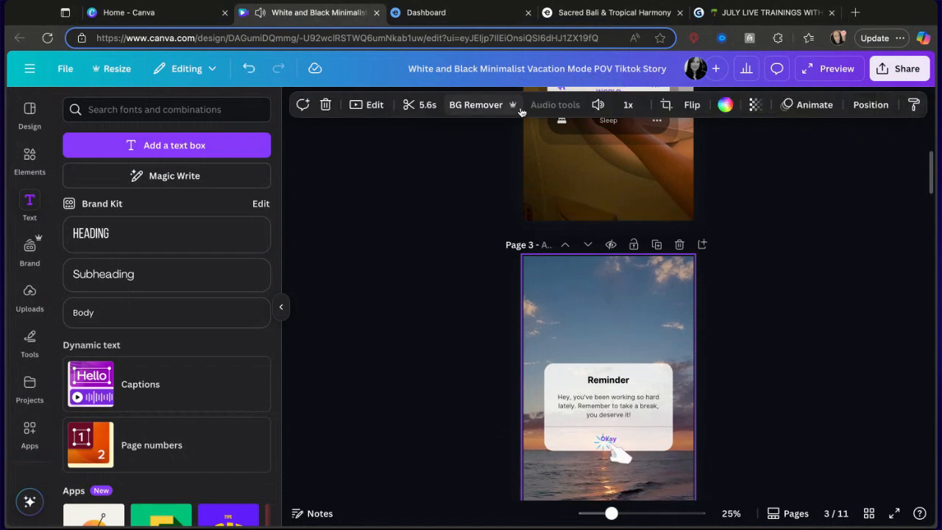
Mute all media in the design using the volume controls.
{"action": "left_click", "coordinate": [598, 104]}
{"action": "left_click", "coordinate": [522, 142]}
{"action": "scroll", "coordinate": [595, 323], "scroll_direction": "down", "scroll_amount": 2}
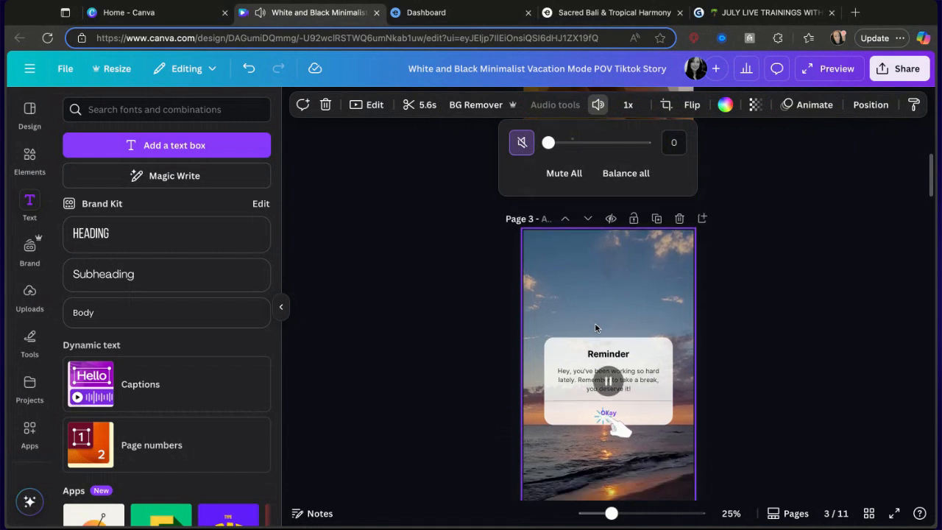
{"action": "left_click", "coordinate": [579, 177]}
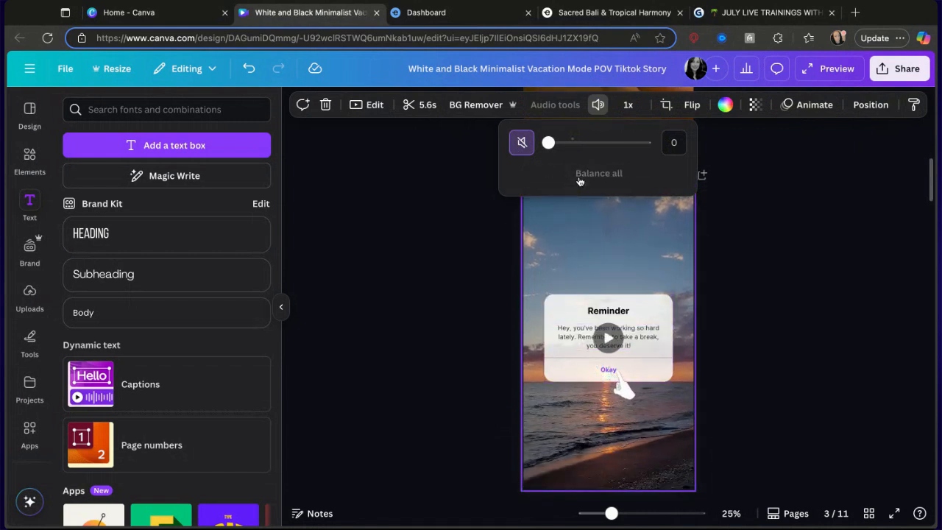
{"action": "left_click", "coordinate": [769, 202]}
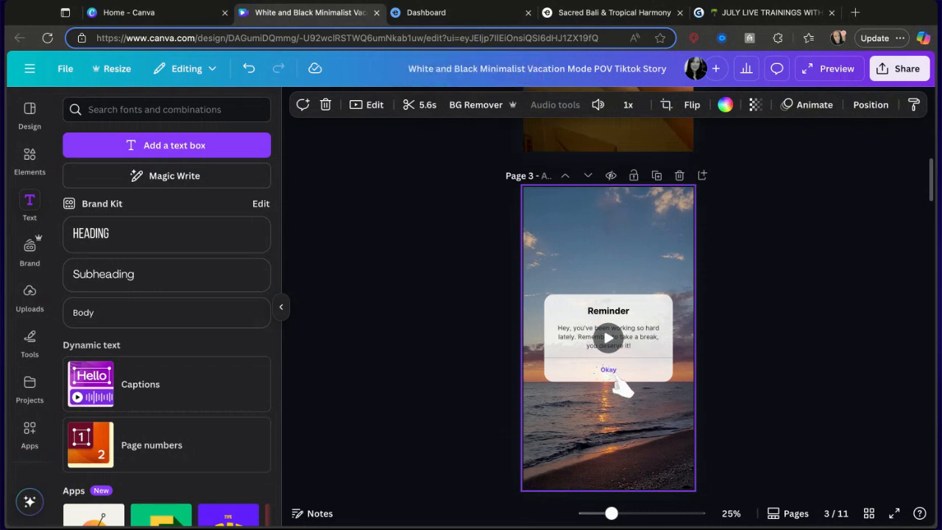
Preview the design and return to the editor.
{"action": "left_click", "coordinate": [842, 75]}
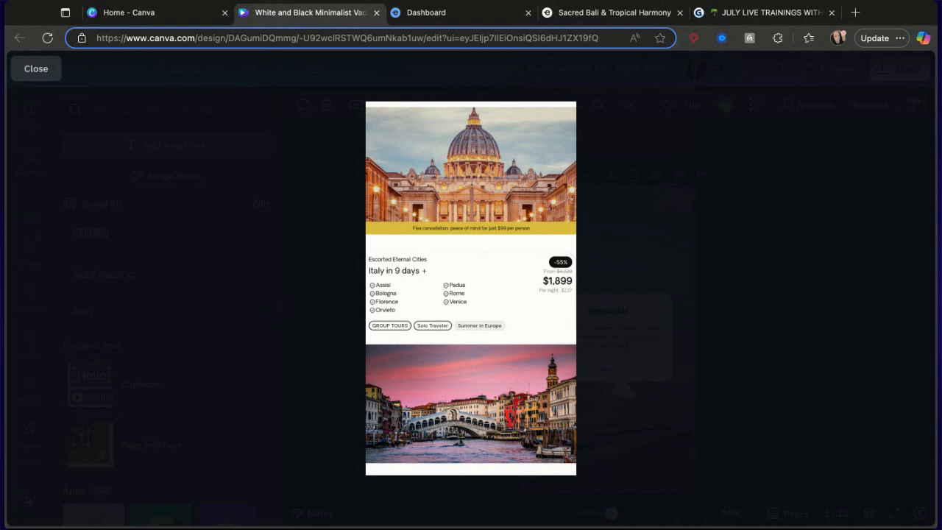
{"action": "key", "text": "Escape"}
{"action": "scroll", "coordinate": [699, 302], "scroll_direction": "up", "scroll_amount": 8}
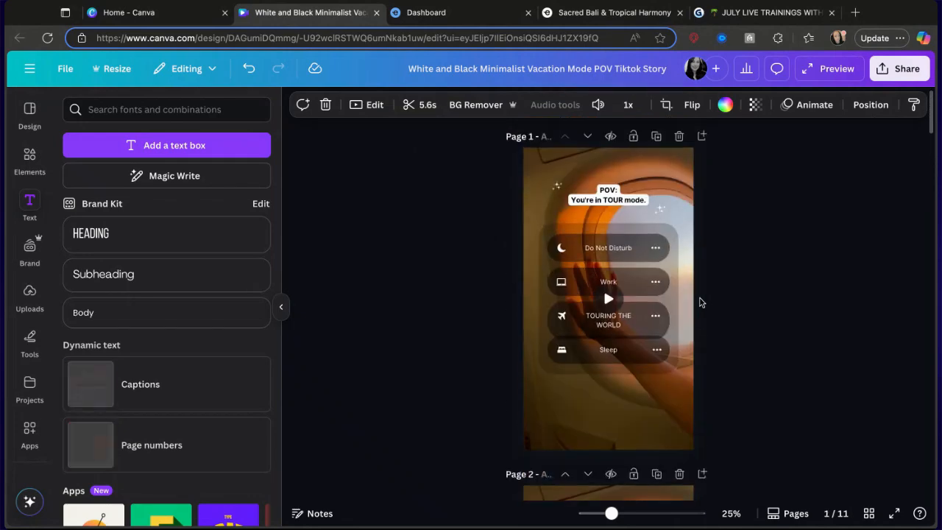
{"action": "scroll", "coordinate": [699, 301], "scroll_direction": "down", "scroll_amount": 12}
{"action": "scroll", "coordinate": [668, 230], "scroll_direction": "up", "scroll_amount": 1}
Trim the Venice video at the bottom of page 4 to about 4.6 seconds.
{"action": "left_click", "coordinate": [668, 230]}
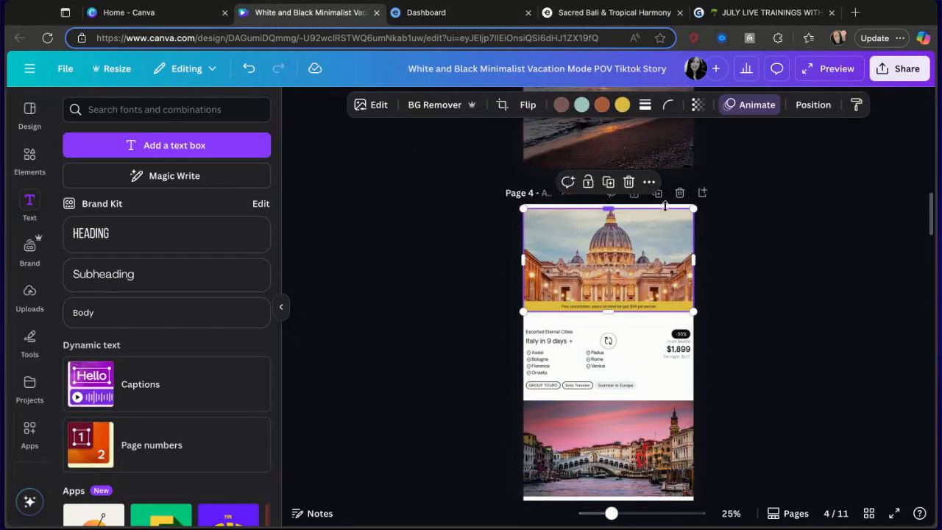
{"action": "left_click", "coordinate": [643, 428]}
{"action": "left_click", "coordinate": [380, 105]}
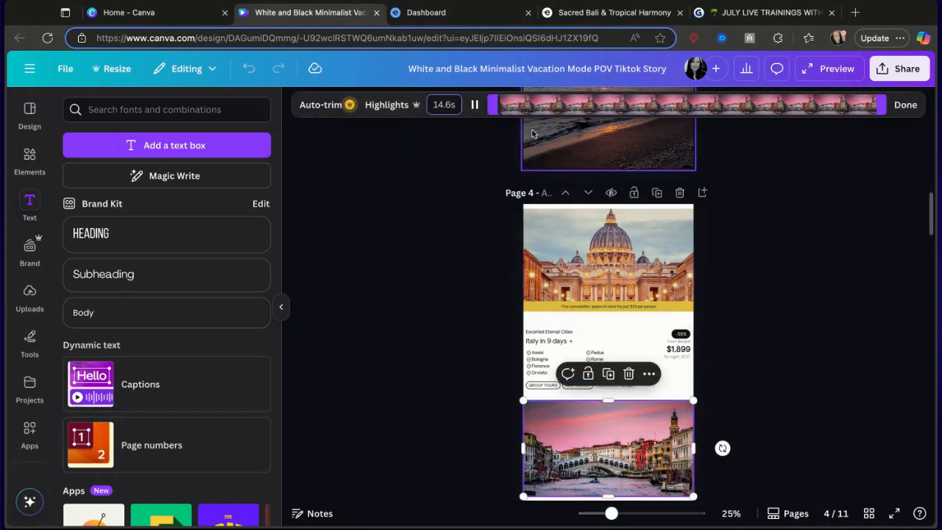
{"action": "left_click_drag", "start_coordinate": [880, 107], "coordinate": [649, 105]}
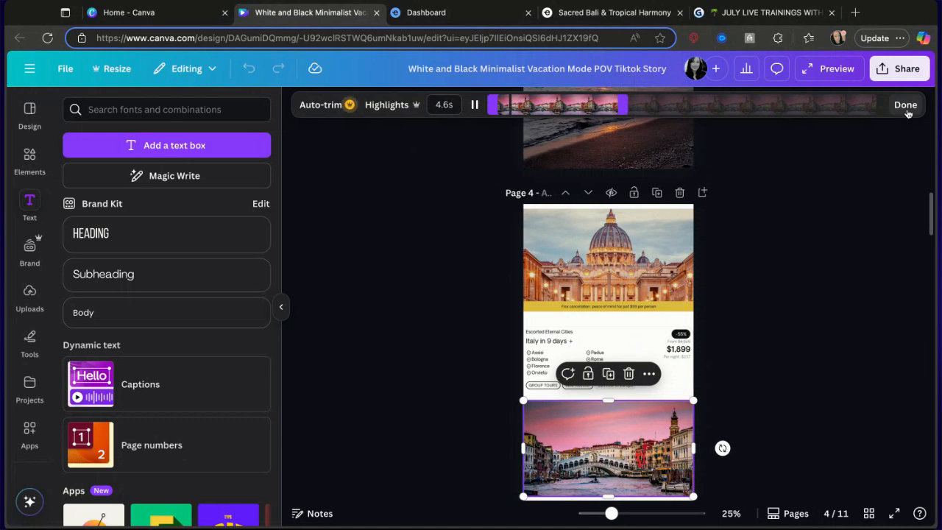
{"action": "left_click", "coordinate": [905, 104]}
Trim the page 5 background video to about 10.3 seconds.
{"action": "scroll", "coordinate": [874, 193], "scroll_direction": "down", "scroll_amount": 5}
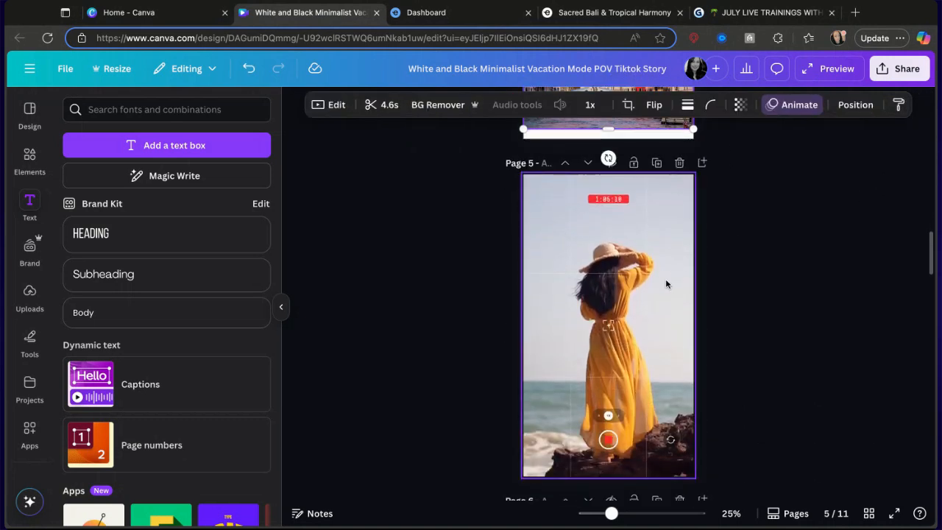
{"action": "left_click", "coordinate": [666, 284]}
{"action": "left_click", "coordinate": [421, 104]}
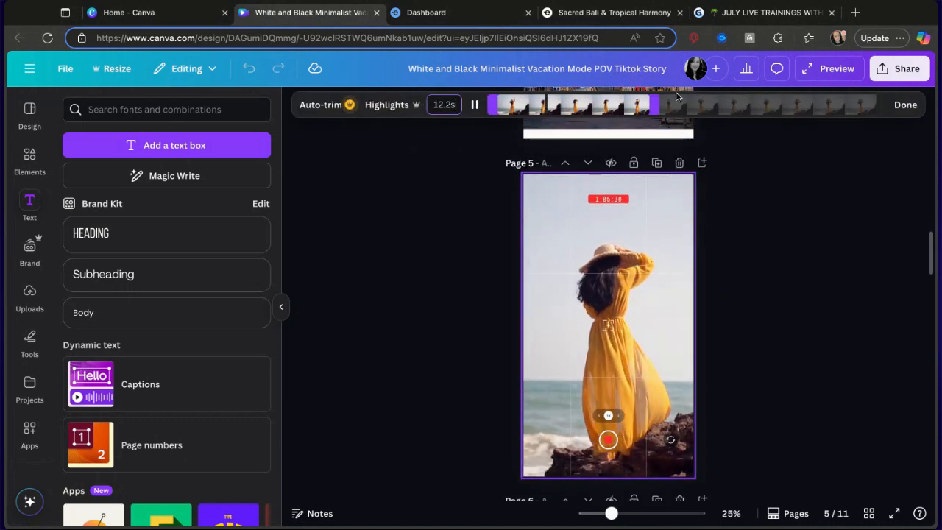
{"action": "left_click_drag", "start_coordinate": [666, 104], "coordinate": [632, 104]}
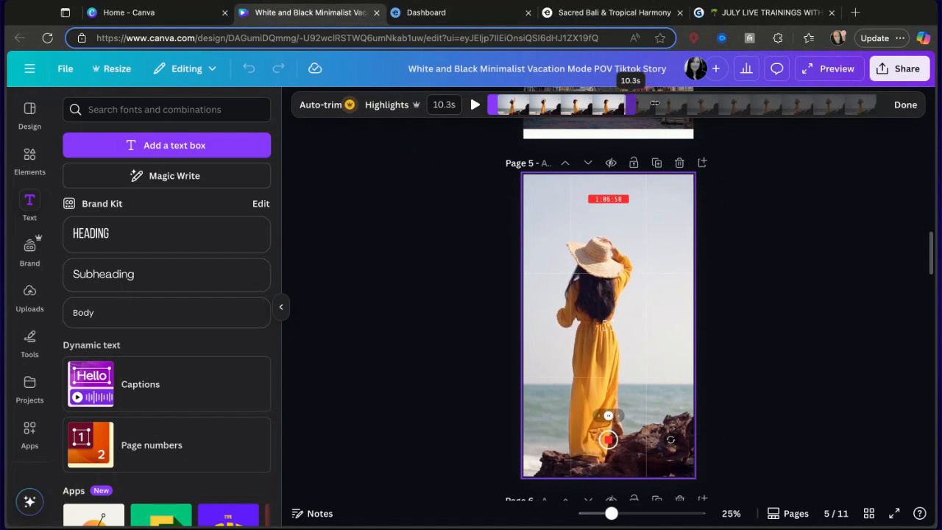
{"action": "left_click", "coordinate": [906, 105]}
Review the pages from page 2 through page 6.
{"action": "scroll", "coordinate": [869, 222], "scroll_direction": "down", "scroll_amount": 3}
{"action": "scroll", "coordinate": [809, 218], "scroll_direction": "down", "scroll_amount": 2}
{"action": "scroll", "coordinate": [740, 234], "scroll_direction": "up", "scroll_amount": 5}
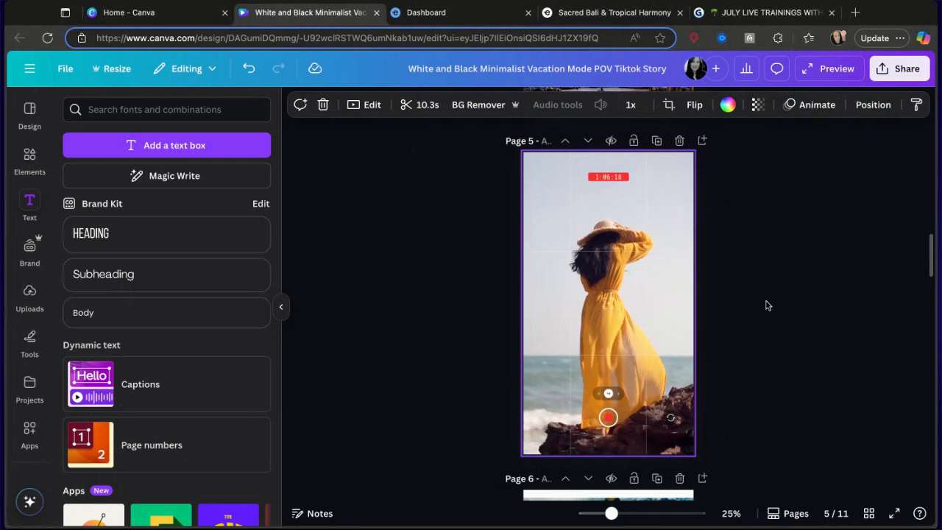
{"action": "scroll", "coordinate": [766, 304], "scroll_direction": "down", "scroll_amount": 5}
{"action": "scroll", "coordinate": [766, 305], "scroll_direction": "up", "scroll_amount": 1}
{"action": "scroll", "coordinate": [765, 305], "scroll_direction": "up", "scroll_amount": 15}
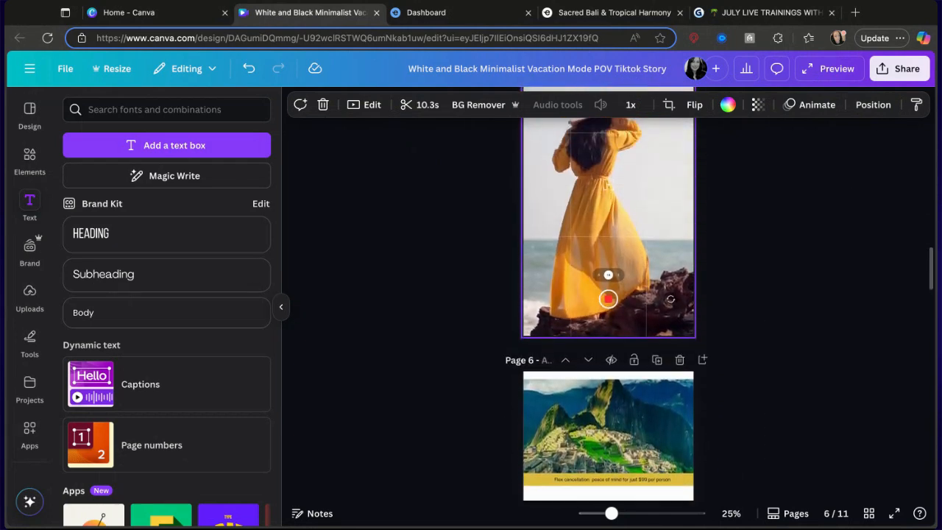
{"action": "scroll", "coordinate": [608, 304], "scroll_direction": "up", "scroll_amount": 9}
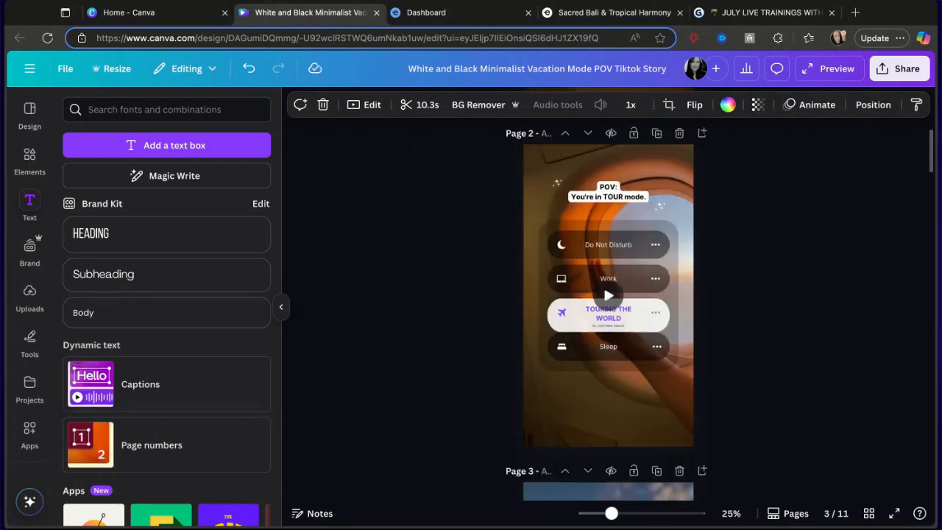
{"action": "scroll", "coordinate": [608, 305], "scroll_direction": "down", "scroll_amount": 7}
{"action": "scroll", "coordinate": [608, 305], "scroll_direction": "down", "scroll_amount": 12}
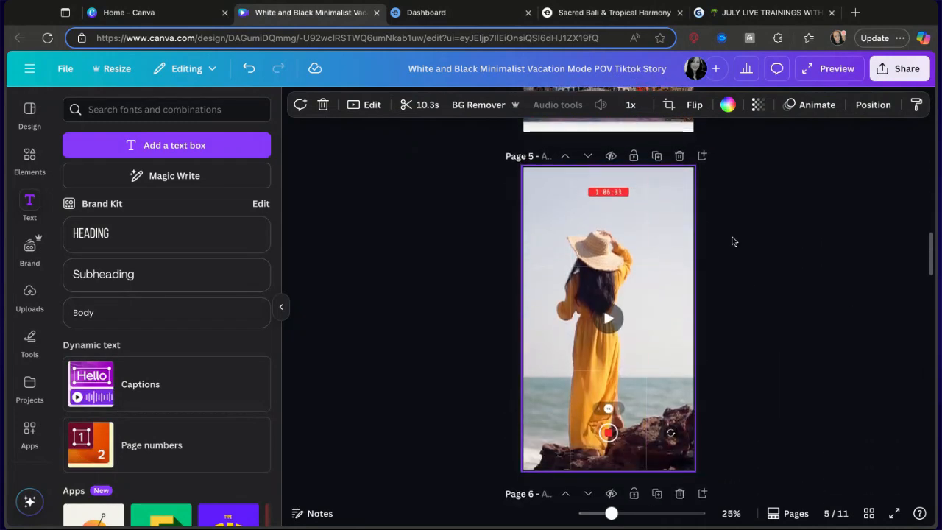
{"action": "scroll", "coordinate": [593, 265], "scroll_direction": "down", "scroll_amount": 8}
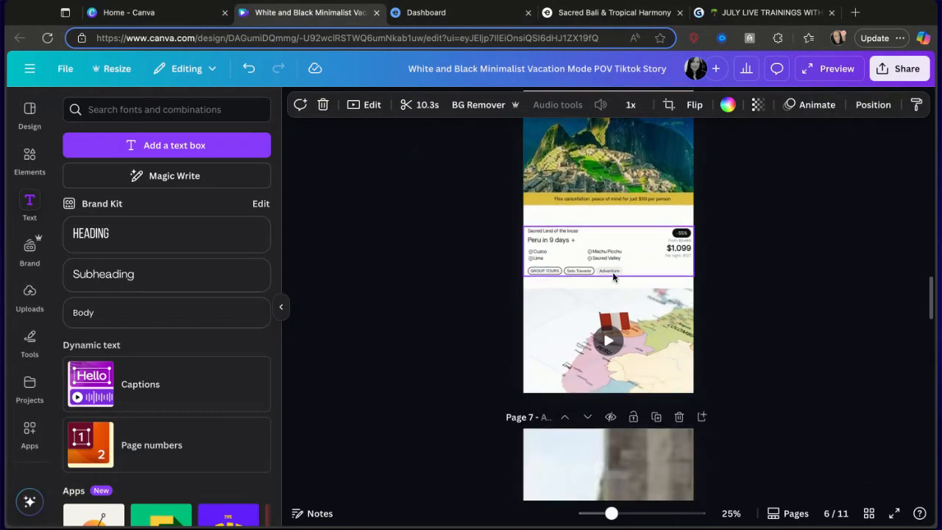
Trim the Peru map video on page 6 to about 5.4 seconds.
{"action": "left_click", "coordinate": [608, 340]}
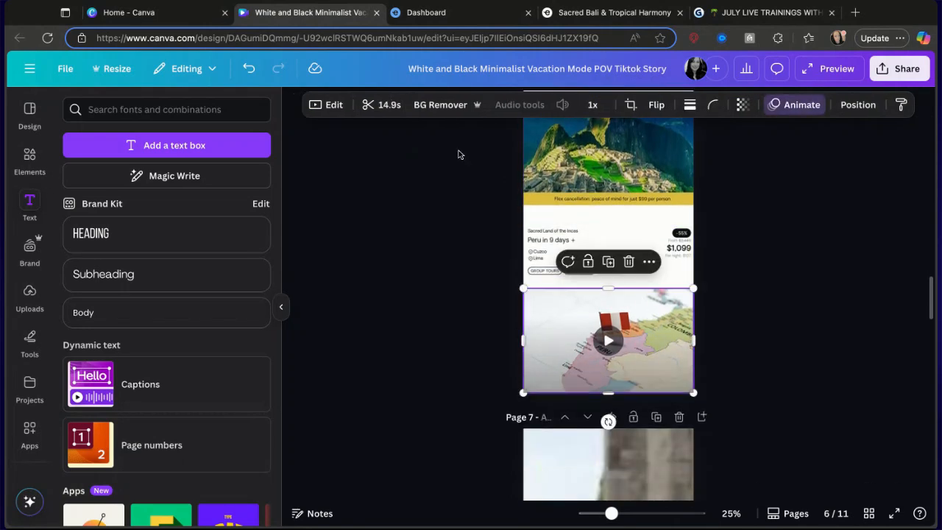
{"action": "left_click", "coordinate": [385, 103]}
{"action": "left_click_drag", "start_coordinate": [878, 107], "coordinate": [637, 105]}
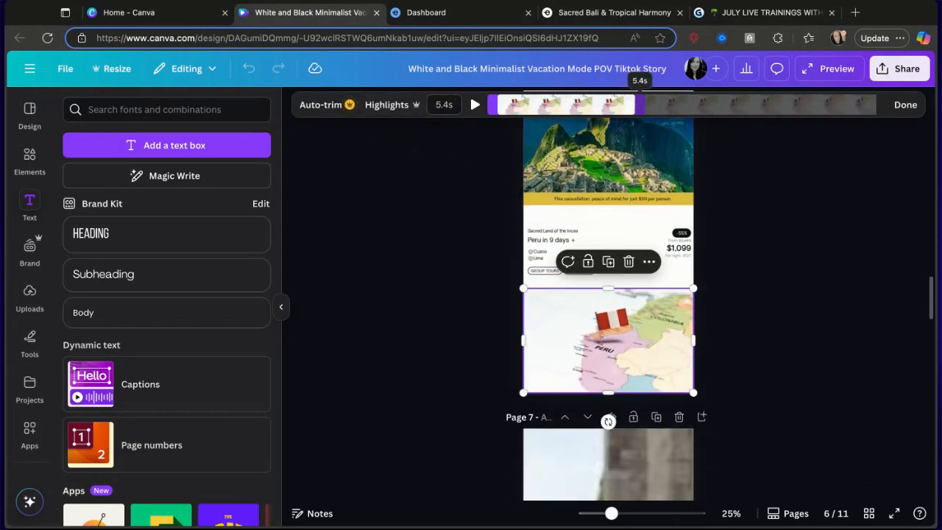
{"action": "left_click", "coordinate": [905, 104]}
Trim both ends of the page 7 walking video to about 9.7 seconds.
{"action": "scroll", "coordinate": [792, 307], "scroll_direction": "down", "scroll_amount": 5}
{"action": "left_click", "coordinate": [606, 279]}
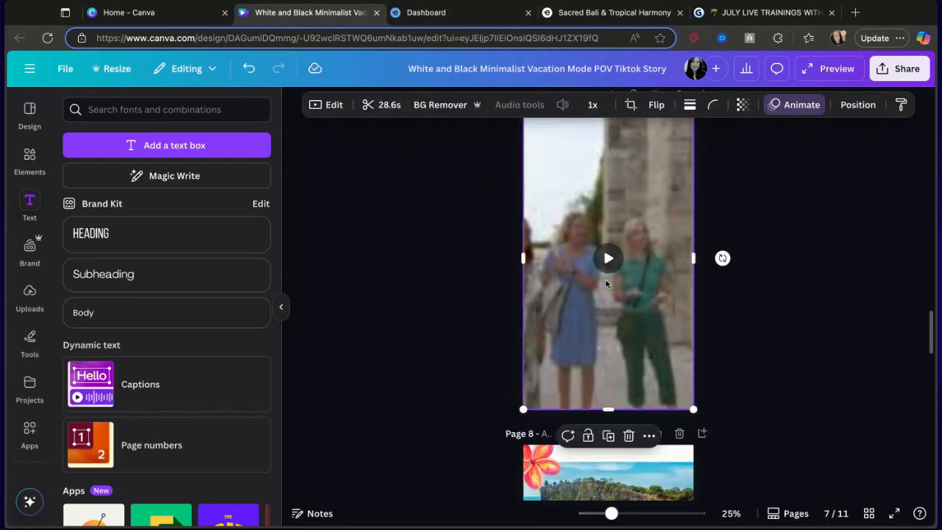
{"action": "left_click", "coordinate": [383, 104]}
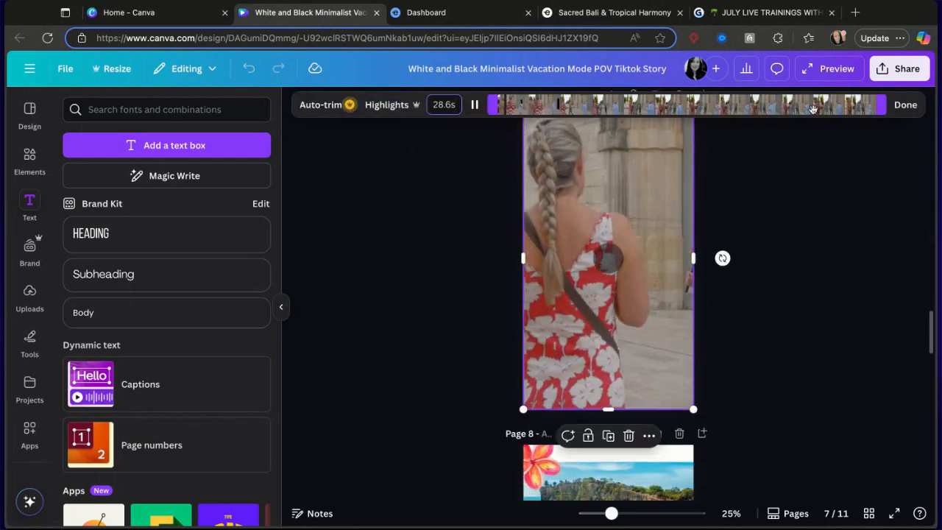
{"action": "left_click_drag", "start_coordinate": [886, 104], "coordinate": [679, 105]}
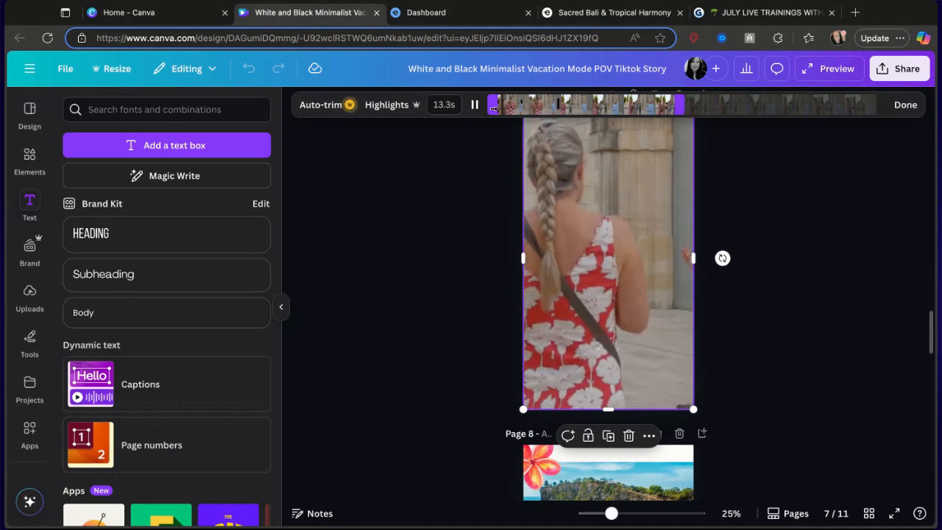
{"action": "left_click_drag", "start_coordinate": [497, 105], "coordinate": [518, 105]}
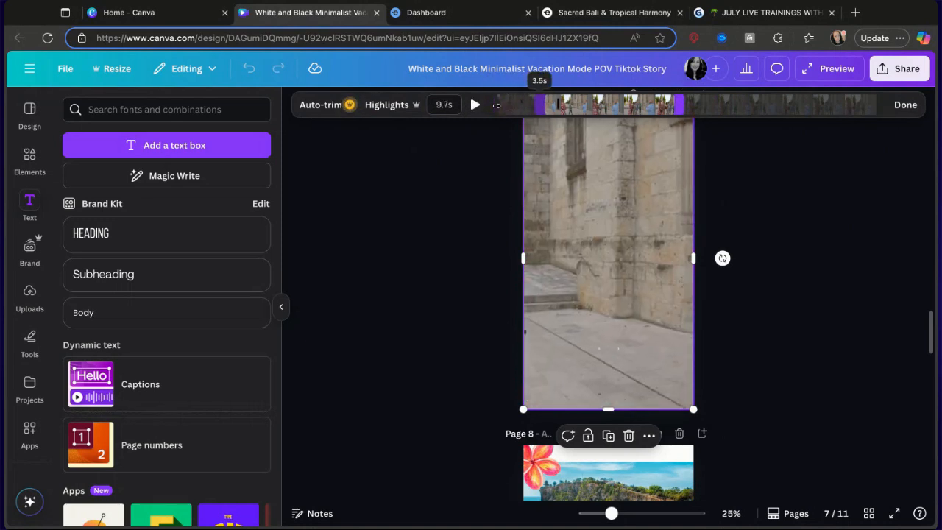
Trim the Bali lake temple video on page 8 to about 4.5 seconds.
{"action": "scroll", "coordinate": [760, 261], "scroll_direction": "down", "scroll_amount": 5}
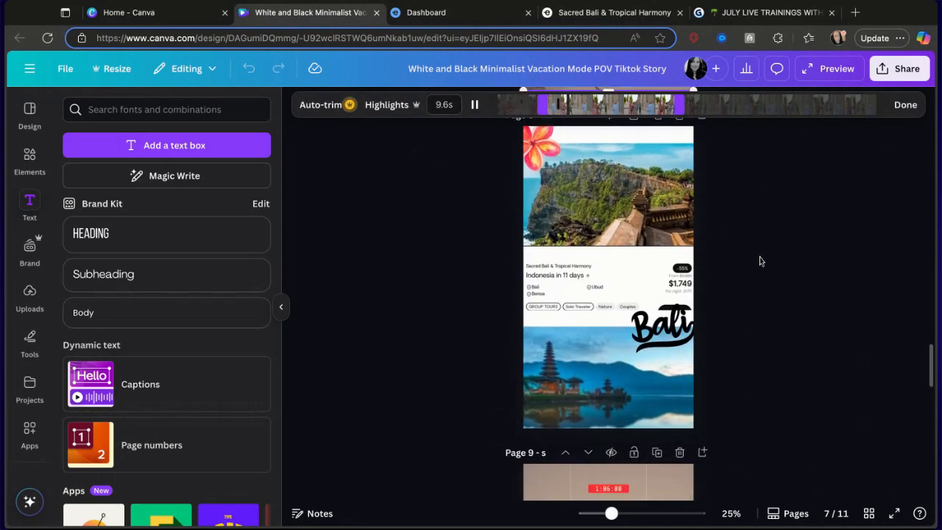
{"action": "left_click", "coordinate": [648, 351]}
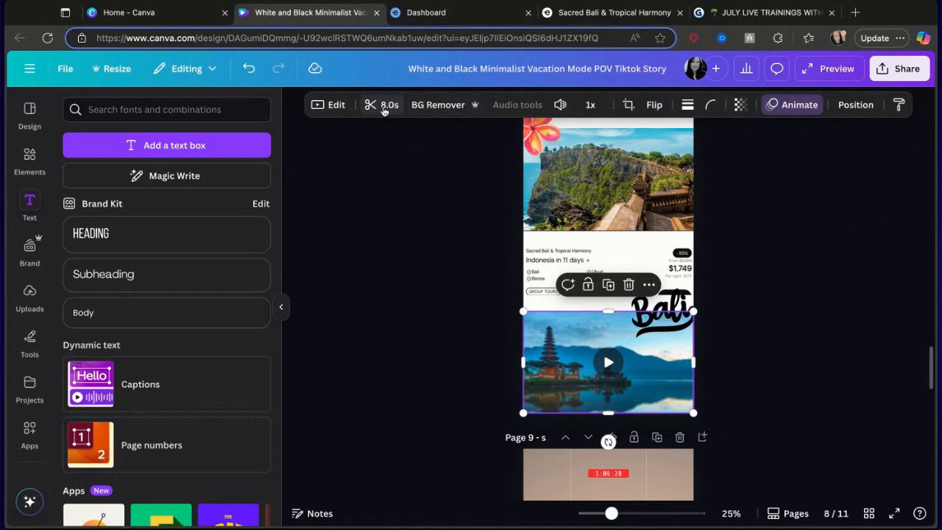
{"action": "left_click", "coordinate": [382, 104]}
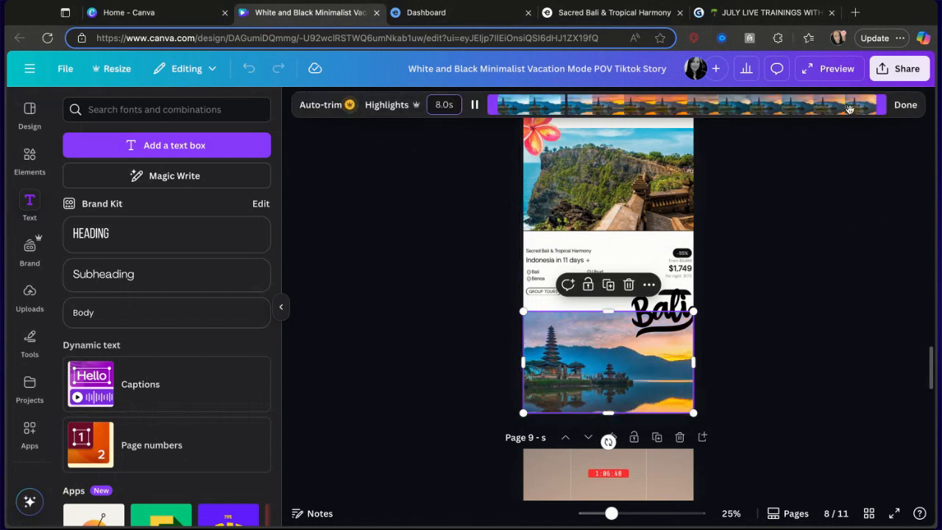
{"action": "left_click_drag", "start_coordinate": [880, 104], "coordinate": [714, 104]}
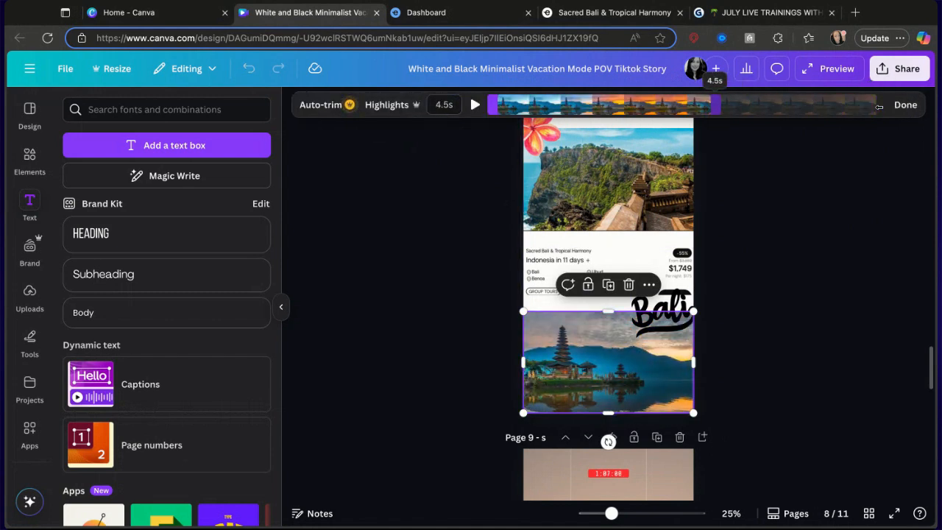
Search elements for "link in bio" and add the hand-lettered Link in Bio graphic to page 10.
{"action": "scroll", "coordinate": [726, 246], "scroll_direction": "down", "scroll_amount": 5}
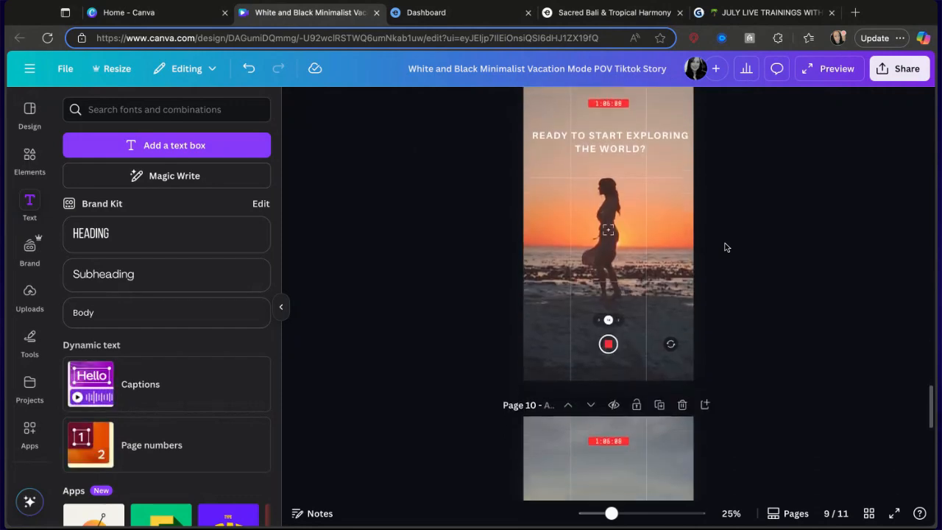
{"action": "left_click", "coordinate": [649, 239]}
{"action": "scroll", "coordinate": [550, 259], "scroll_direction": "down", "scroll_amount": 3}
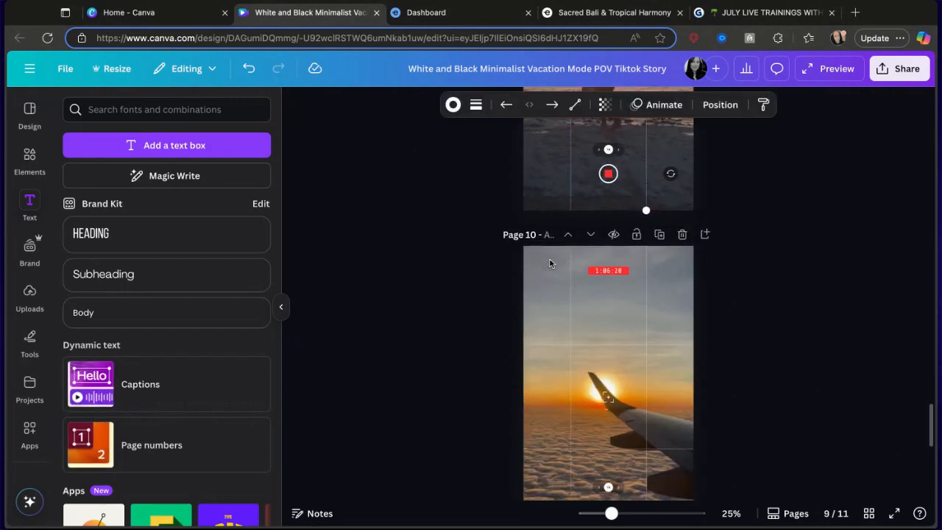
{"action": "scroll", "coordinate": [549, 262], "scroll_direction": "down", "scroll_amount": 2}
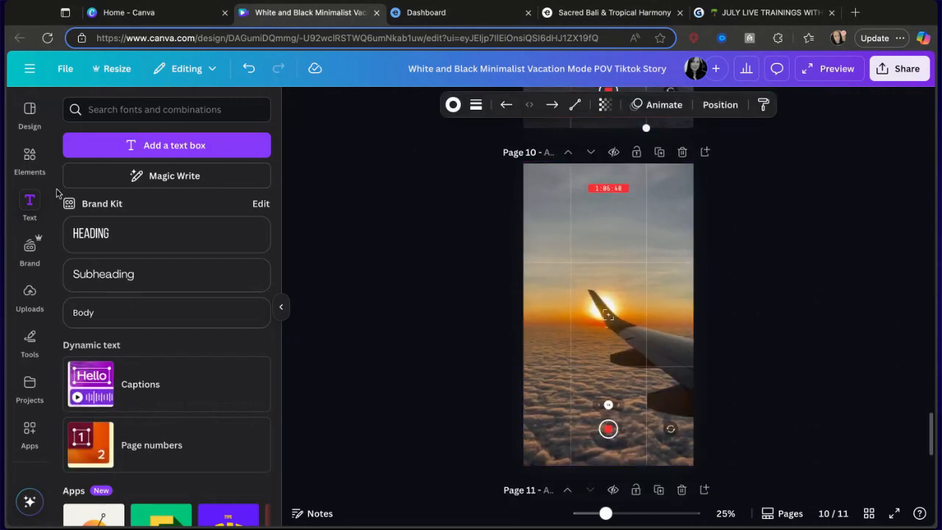
{"action": "left_click", "coordinate": [28, 161]}
{"action": "left_click", "coordinate": [107, 110]}
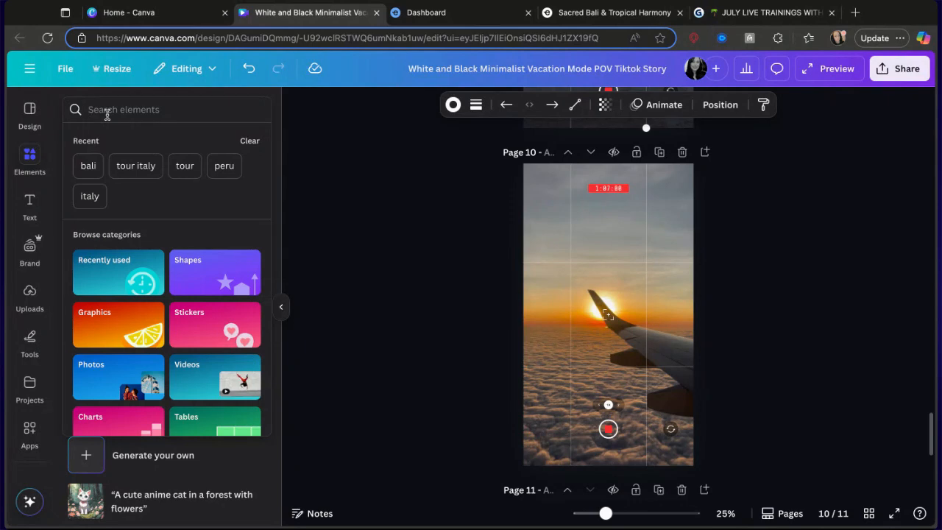
{"action": "type", "text": "link"}
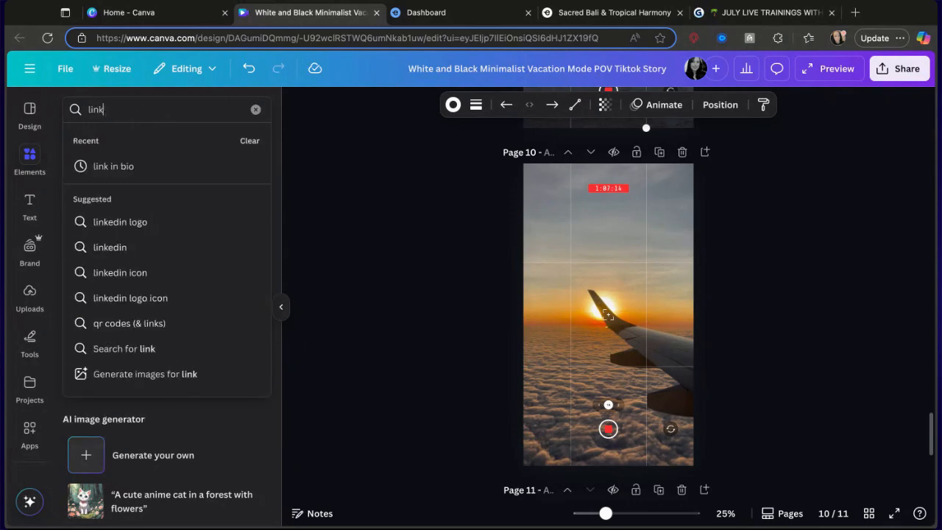
{"action": "left_click", "coordinate": [114, 166]}
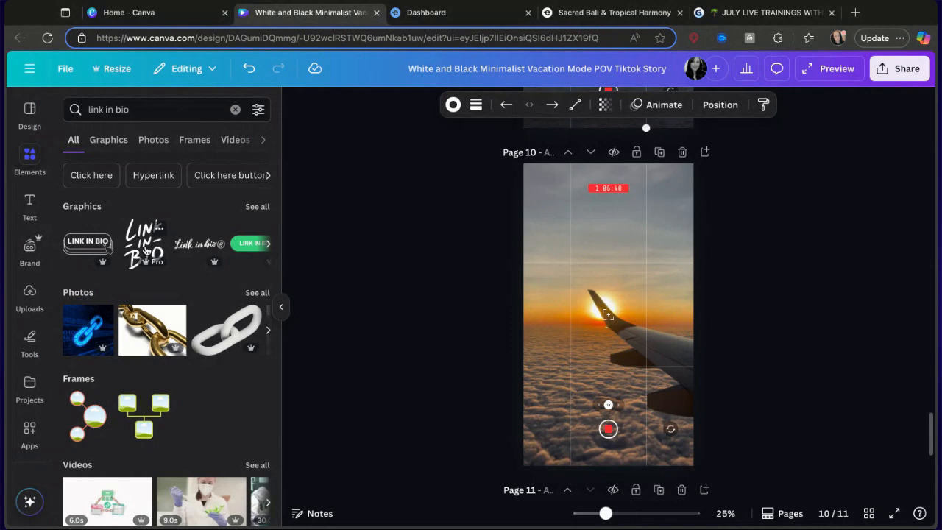
{"action": "left_click", "coordinate": [145, 251]}
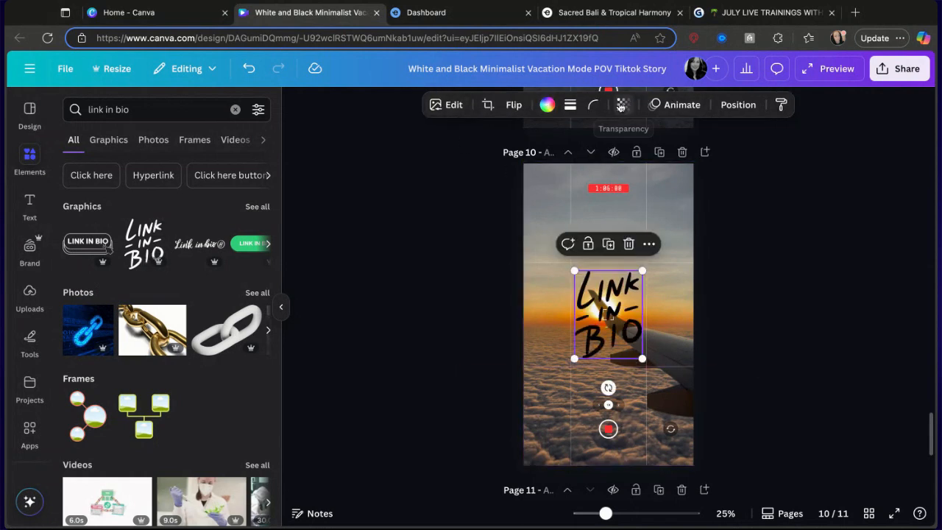
Recolour the Link in Bio graphic white and move it towards the top of page 10.
{"action": "left_click", "coordinate": [673, 105]}
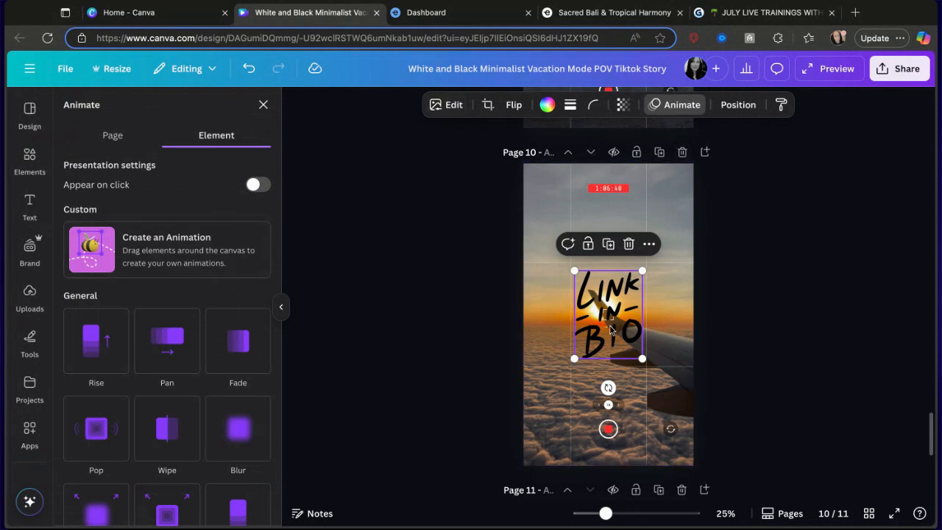
{"action": "left_click", "coordinate": [545, 106]}
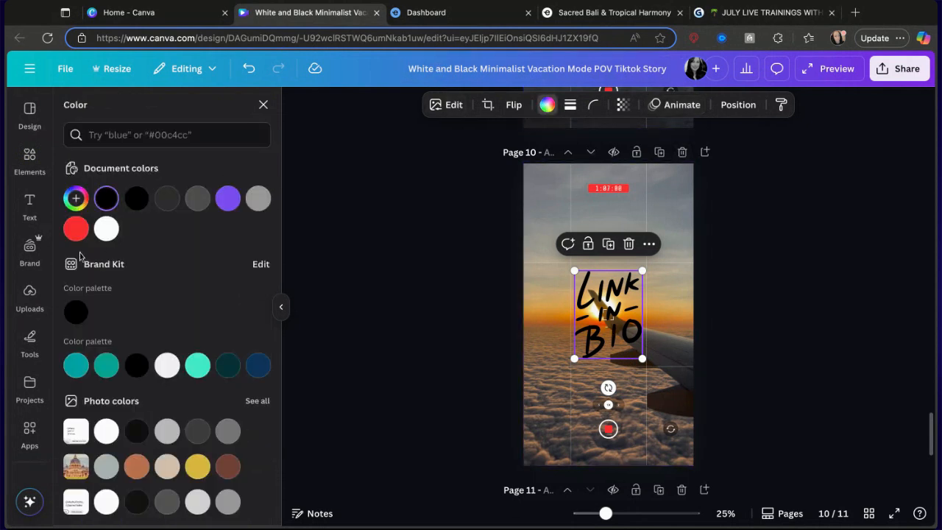
{"action": "left_click", "coordinate": [106, 229]}
{"action": "left_click_drag", "start_coordinate": [644, 356], "coordinate": [660, 322]}
{"action": "left_click", "coordinate": [610, 318]}
{"action": "left_click", "coordinate": [611, 316]}
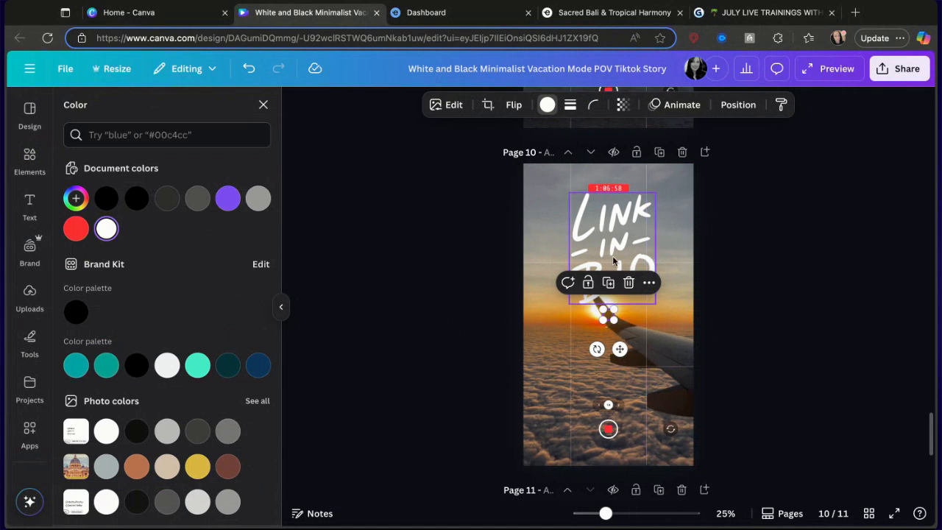
Reposition the Link in Bio graphic lower, near the middle of page 10.
{"action": "key", "text": "Delete"}
{"action": "left_click", "coordinate": [615, 192]}
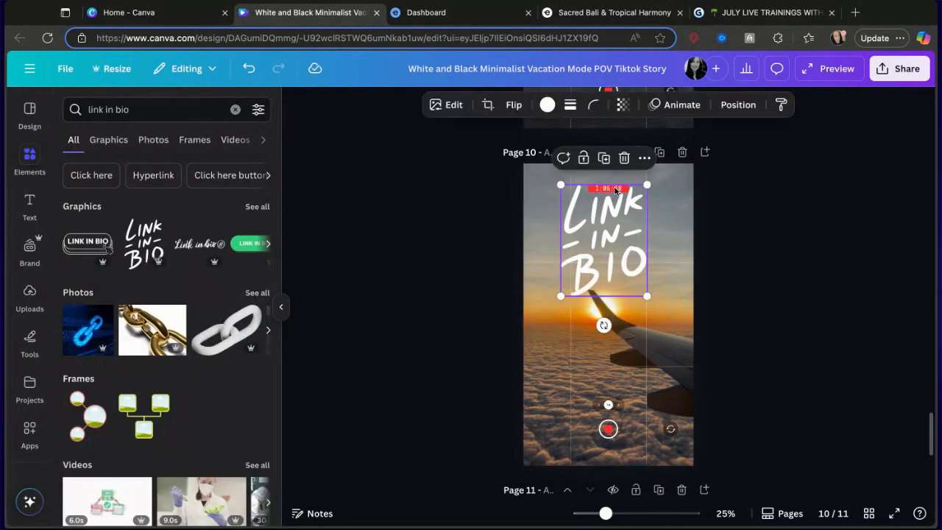
{"action": "key", "text": "Delete"}
{"action": "left_click", "coordinate": [248, 68]}
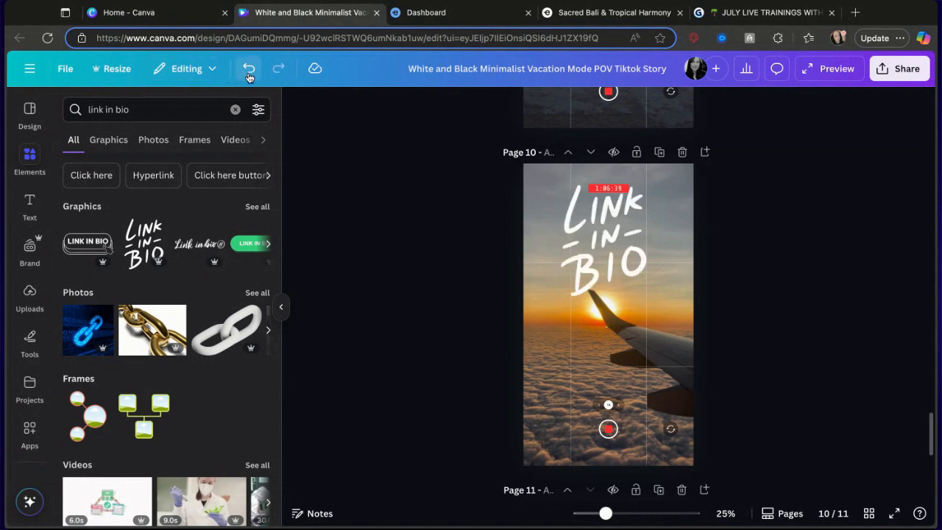
{"action": "left_click", "coordinate": [578, 221]}
{"action": "mouse_move", "coordinate": [578, 220]}
{"action": "left_mouse_down"}
{"action": "mouse_move", "coordinate": [575, 240]}
{"action": "mouse_move", "coordinate": [595, 219]}
{"action": "left_mouse_up"}
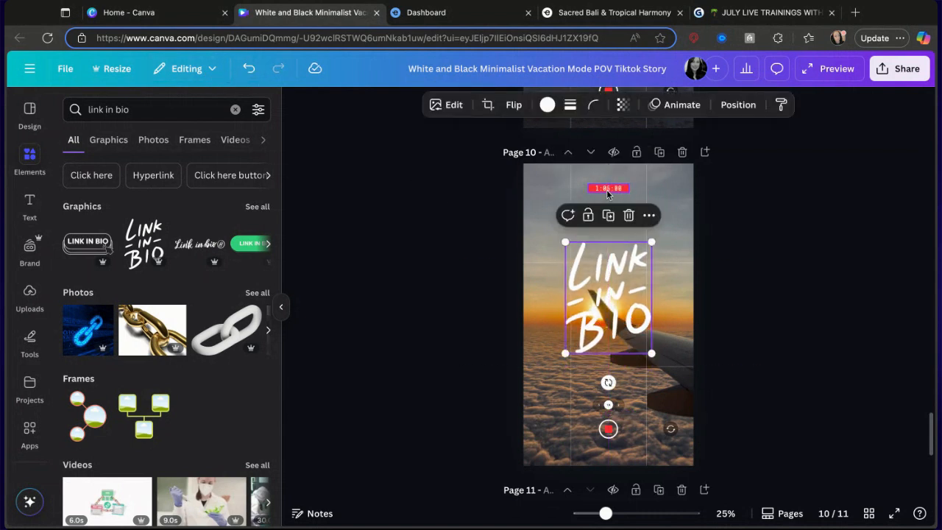
Delete the red timer label from the top of page 10.
{"action": "left_click", "coordinate": [608, 192]}
{"action": "key", "text": "Delete"}
{"action": "left_click", "coordinate": [610, 191]}
{"action": "key", "text": "Delete"}
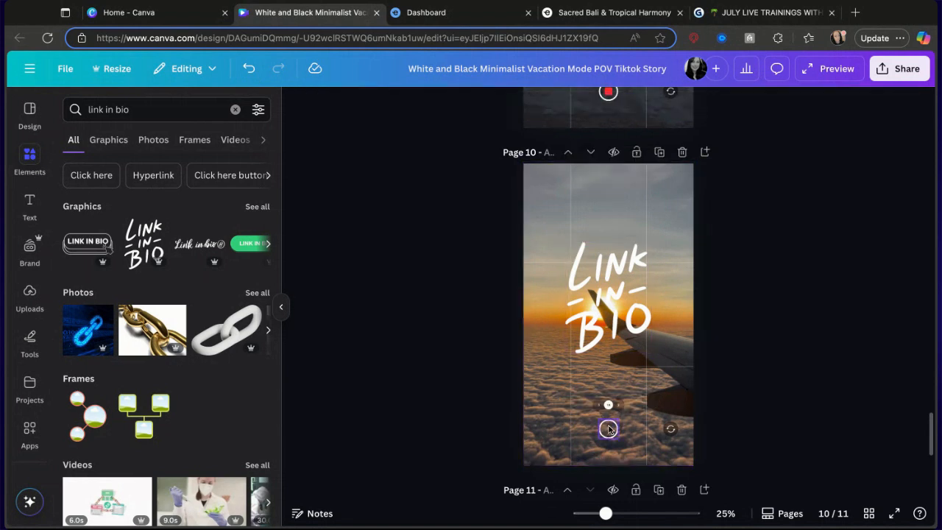
Delete the camera overlay elements on page 10: zoom indicator, record button and rotate icon.
{"action": "left_click", "coordinate": [612, 426]}
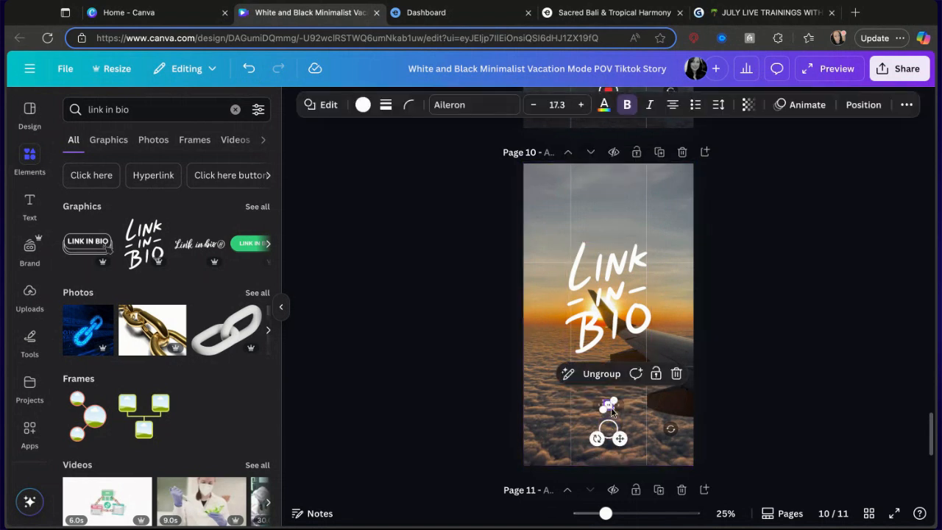
{"action": "left_click", "coordinate": [613, 409]}
{"action": "left_click", "coordinate": [631, 407]}
{"action": "left_click", "coordinate": [618, 404]}
{"action": "key", "text": "Delete"}
{"action": "left_click", "coordinate": [617, 407]}
{"action": "key", "text": "Delete"}
{"action": "left_click", "coordinate": [609, 413]}
{"action": "left_click", "coordinate": [608, 405]}
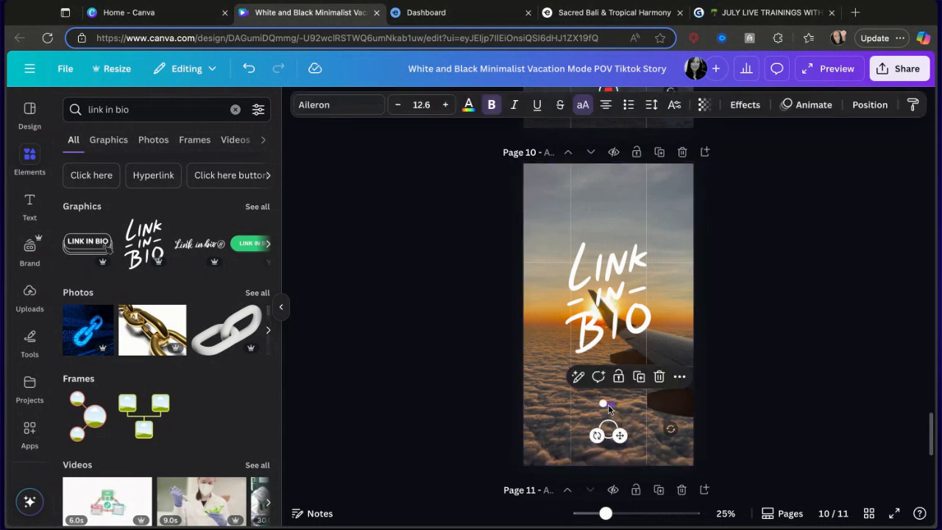
{"action": "key", "text": "Delete"}
{"action": "left_click", "coordinate": [599, 406]}
{"action": "key", "text": "Delete"}
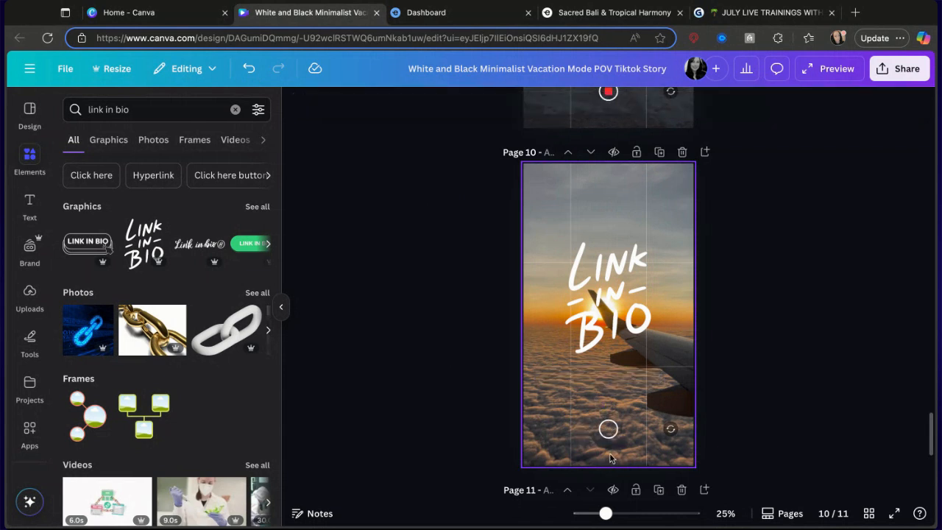
{"action": "left_click", "coordinate": [608, 430]}
{"action": "key", "text": "Delete"}
{"action": "left_click", "coordinate": [669, 430]}
{"action": "key", "text": "Delete"}
{"action": "left_click", "coordinate": [671, 429]}
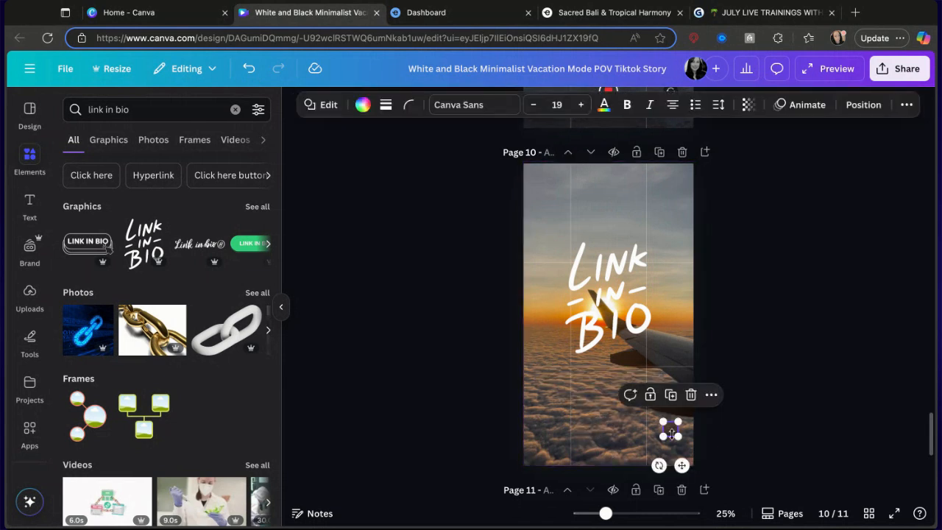
{"action": "key", "text": "Delete"}
Recolour the Link in Bio graphic black and enlarge it on page 10.
{"action": "left_click_drag", "start_coordinate": [614, 315], "coordinate": [613, 329]}
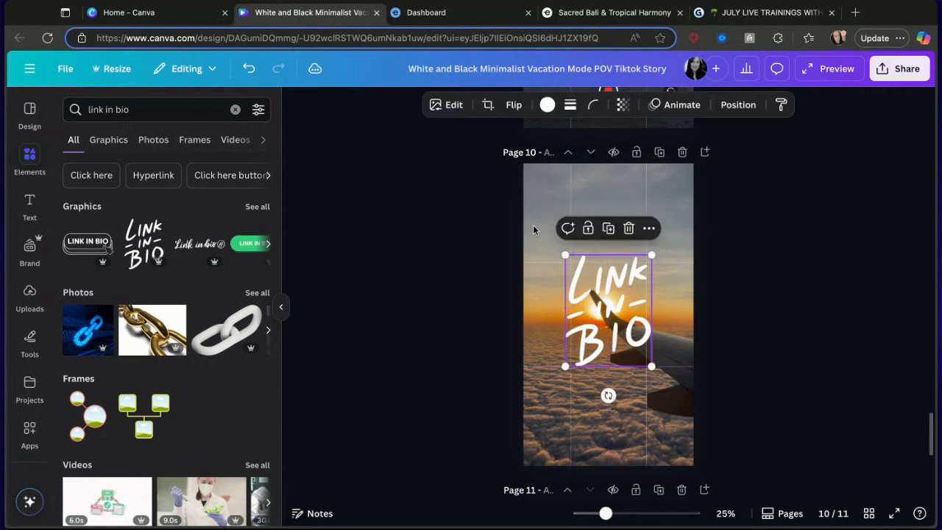
{"action": "left_click", "coordinate": [547, 105]}
{"action": "left_click", "coordinate": [104, 207]}
{"action": "left_click_drag", "start_coordinate": [653, 364], "coordinate": [681, 406]}
{"action": "left_click", "coordinate": [578, 205]}
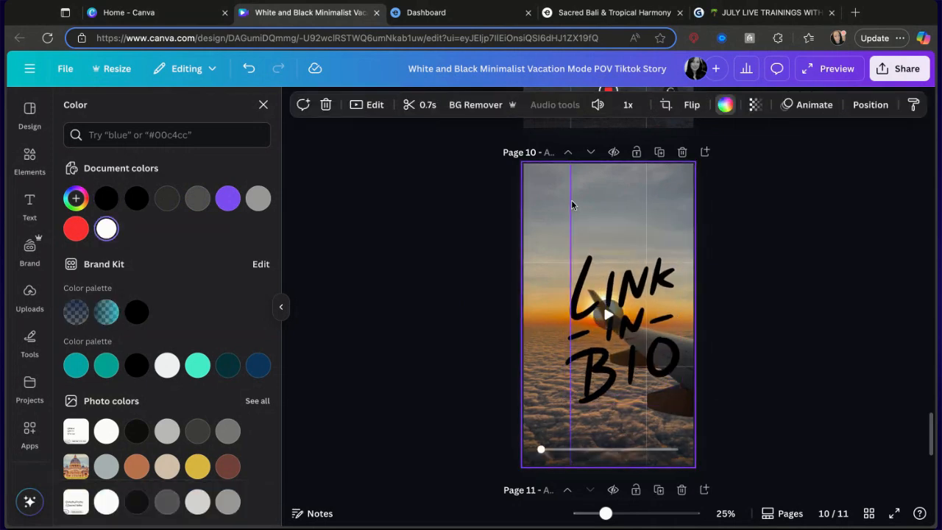
{"action": "left_click", "coordinate": [572, 205]}
{"action": "key", "text": "Escape"}
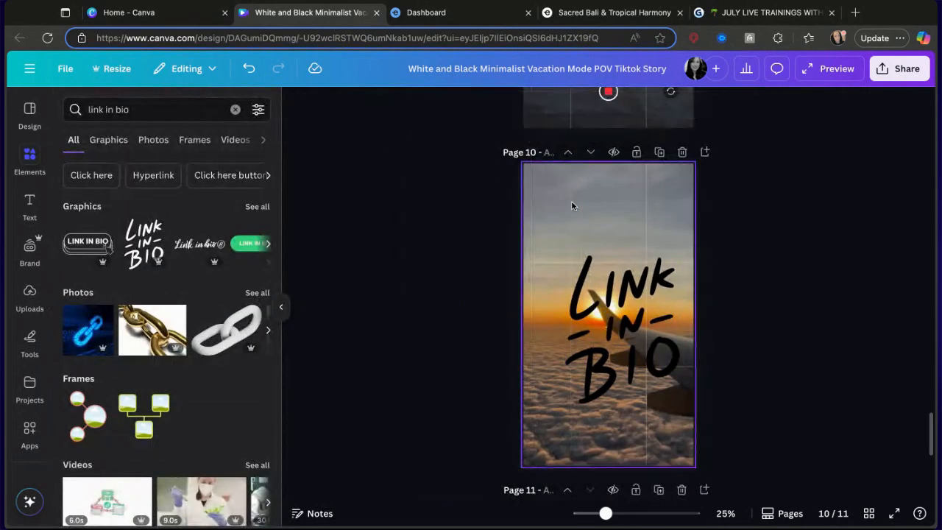
{"action": "left_click", "coordinate": [551, 262]}
{"action": "key", "text": "Escape"}
{"action": "left_click", "coordinate": [646, 242]}
{"action": "key", "text": "Escape"}
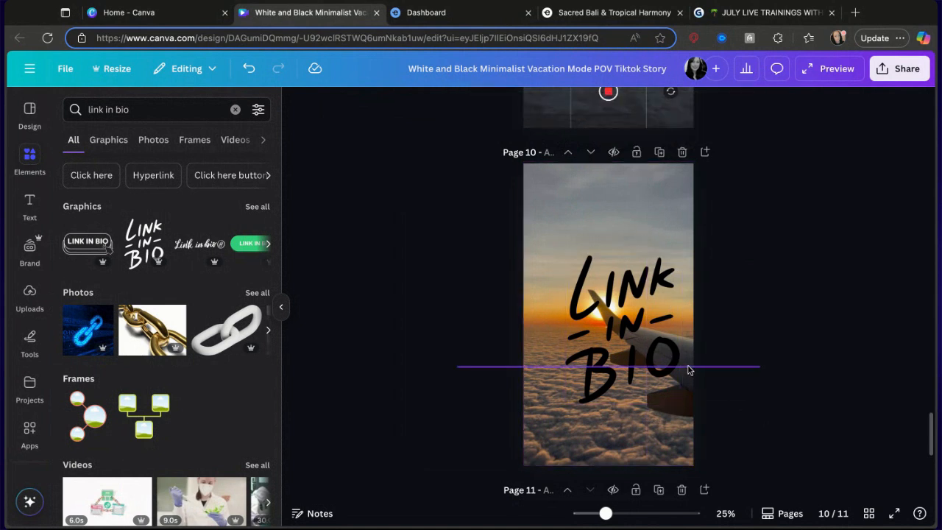
{"action": "left_click", "coordinate": [690, 367]}
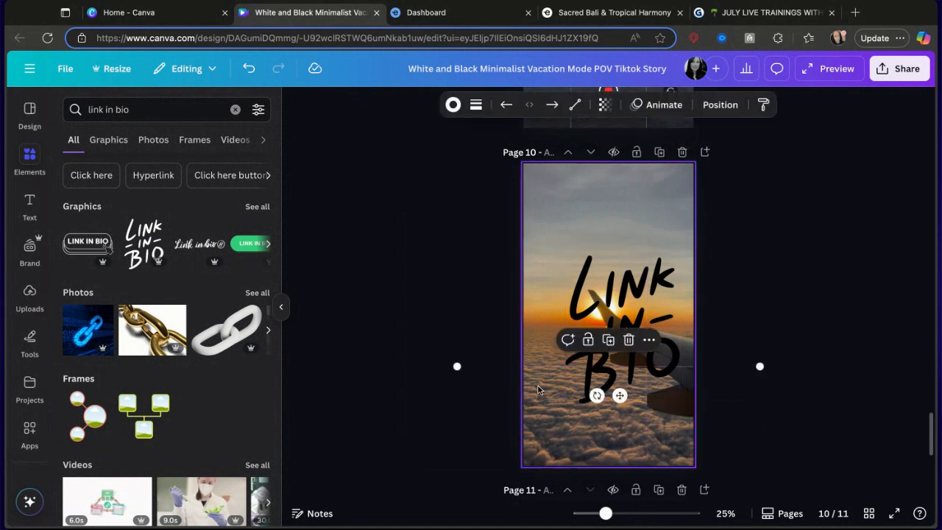
{"action": "left_click", "coordinate": [529, 369]}
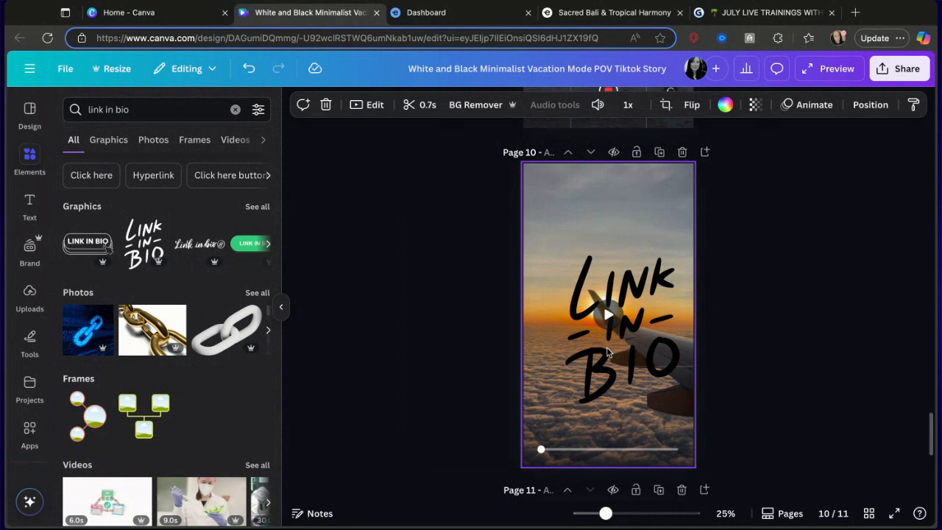
{"action": "left_click", "coordinate": [761, 282]}
Delete the horizontal line element on page 10 and reposition the Link in Bio graphic.
{"action": "left_click_drag", "start_coordinate": [678, 310], "coordinate": [657, 272]}
{"action": "left_click", "coordinate": [677, 374]}
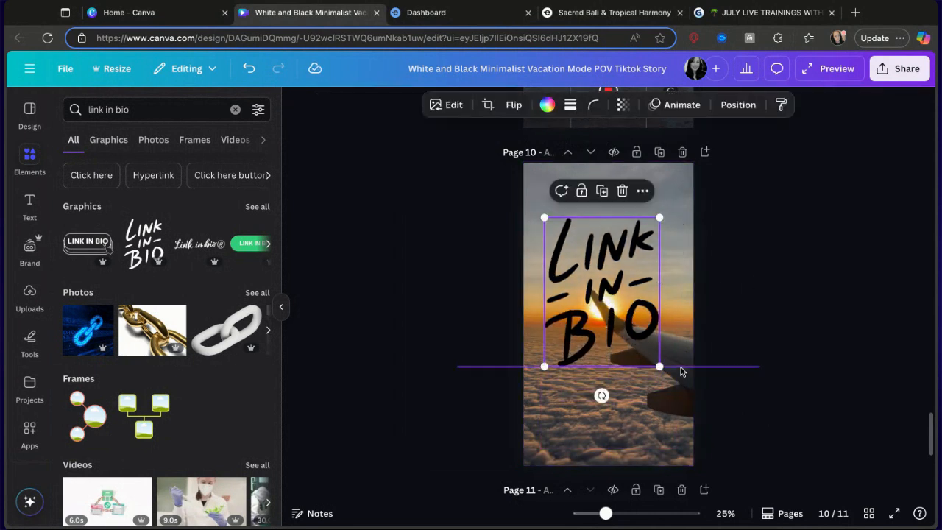
{"action": "left_click", "coordinate": [681, 368]}
{"action": "key", "text": "Delete"}
{"action": "left_click_drag", "start_coordinate": [614, 303], "coordinate": [618, 325]}
Preview the design and scroll through its pages.
{"action": "scroll", "coordinate": [776, 283], "scroll_direction": "up", "scroll_amount": 7}
{"action": "scroll", "coordinate": [777, 283], "scroll_direction": "down", "scroll_amount": 3}
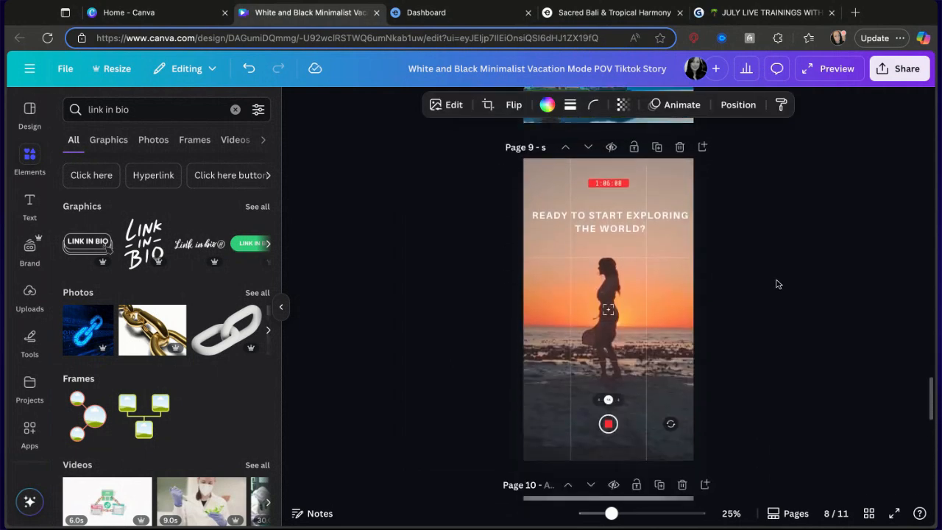
{"action": "scroll", "coordinate": [611, 324], "scroll_direction": "up", "scroll_amount": 10}
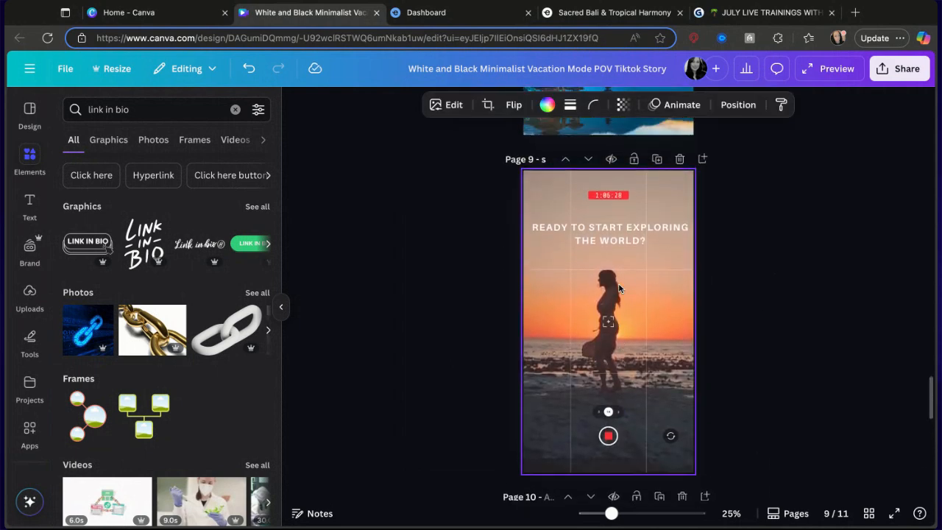
{"action": "scroll", "coordinate": [618, 288], "scroll_direction": "up", "scroll_amount": 20}
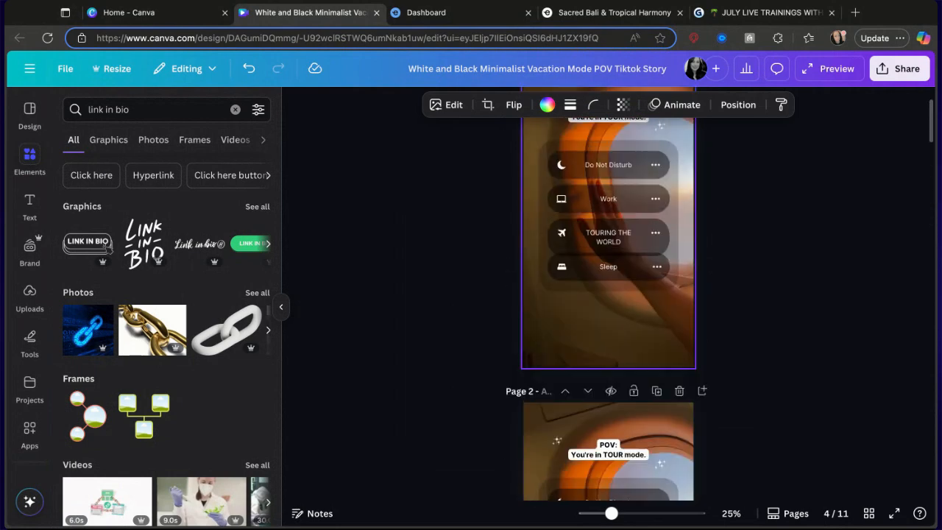
{"action": "left_click", "coordinate": [818, 73]}
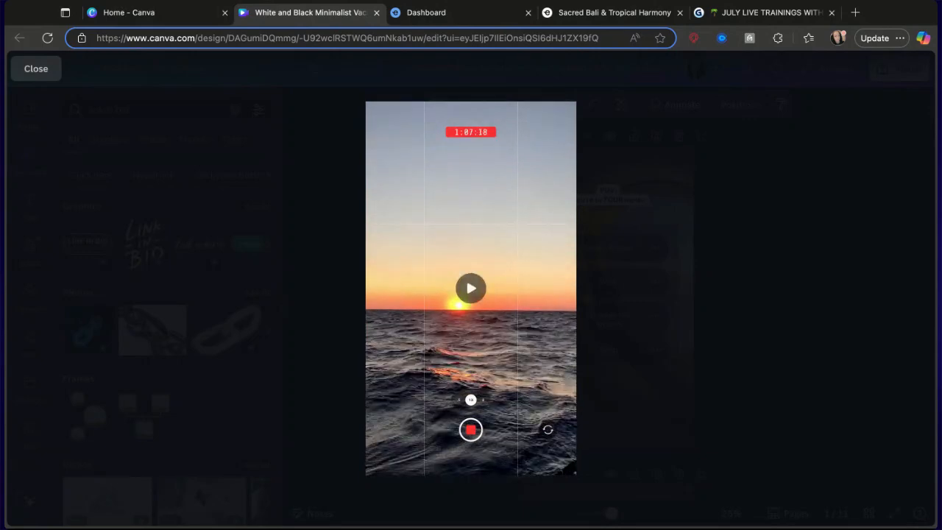
{"action": "left_click", "coordinate": [818, 235]}
{"action": "scroll", "coordinate": [666, 330], "scroll_direction": "down", "scroll_amount": 15}
{"action": "scroll", "coordinate": [666, 330], "scroll_direction": "down", "scroll_amount": 20}
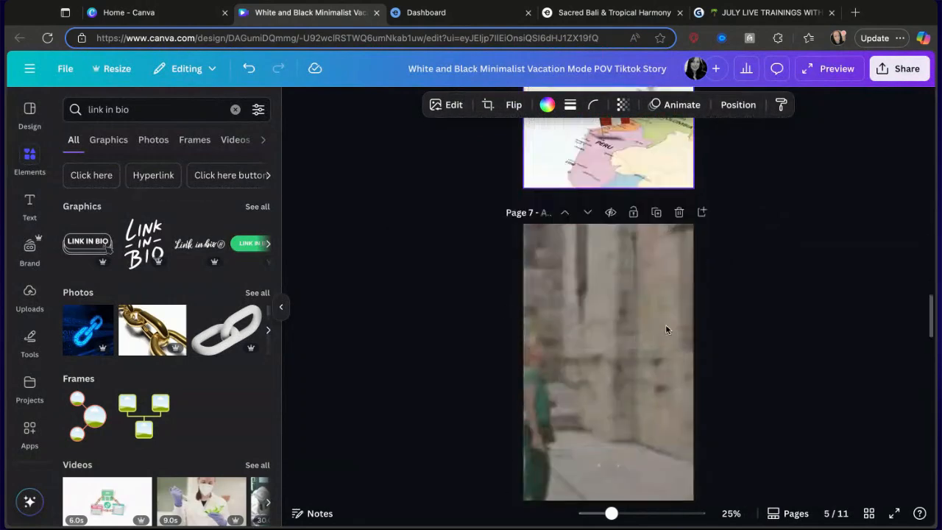
{"action": "scroll", "coordinate": [662, 257], "scroll_direction": "up", "scroll_amount": 2}
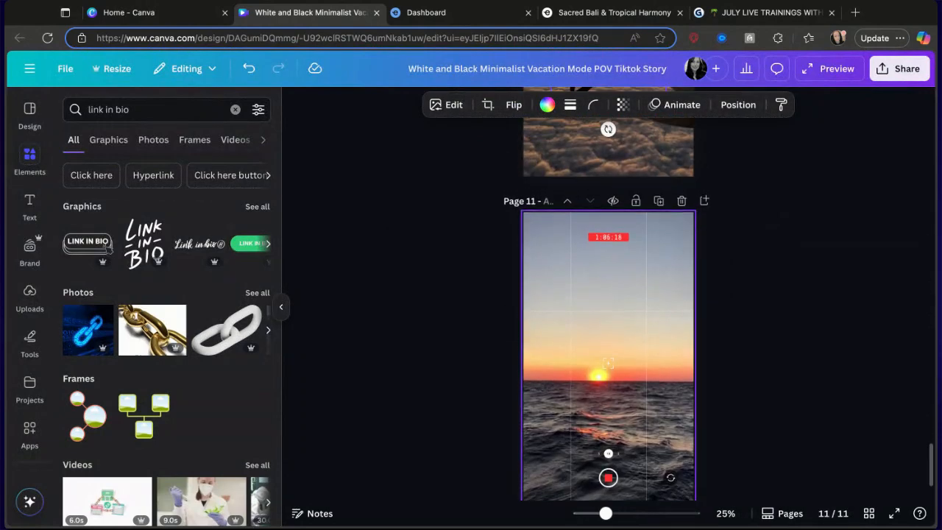
Delete page 11 from the design.
{"action": "left_click", "coordinate": [679, 202]}
{"action": "scroll", "coordinate": [765, 293], "scroll_direction": "up", "scroll_amount": 8}
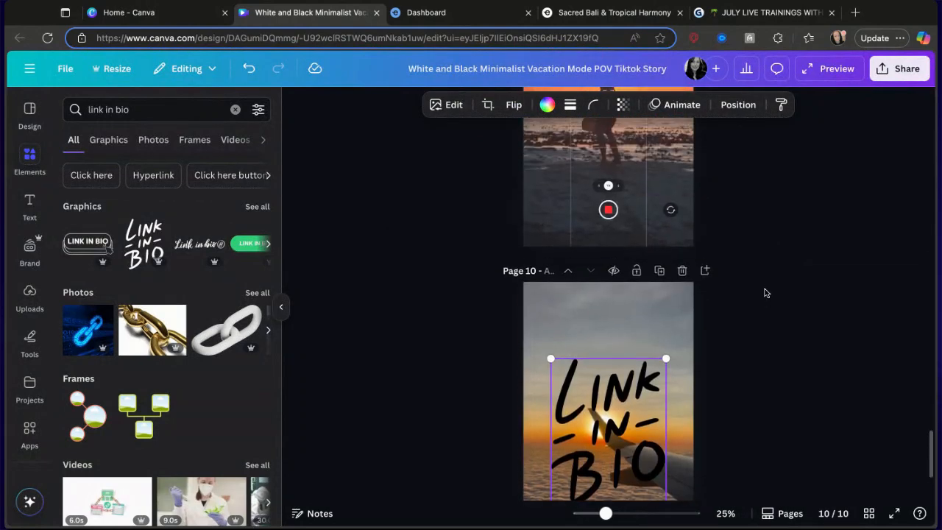
Scroll through pages 1 to 5 to review the design.
{"action": "scroll", "coordinate": [608, 309], "scroll_direction": "up", "scroll_amount": 10}
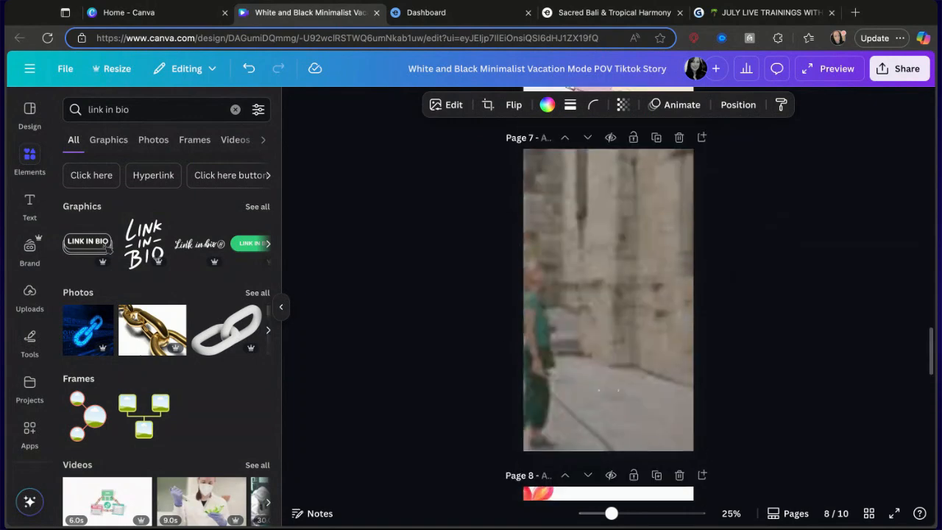
{"action": "scroll", "coordinate": [608, 309], "scroll_direction": "up", "scroll_amount": 10}
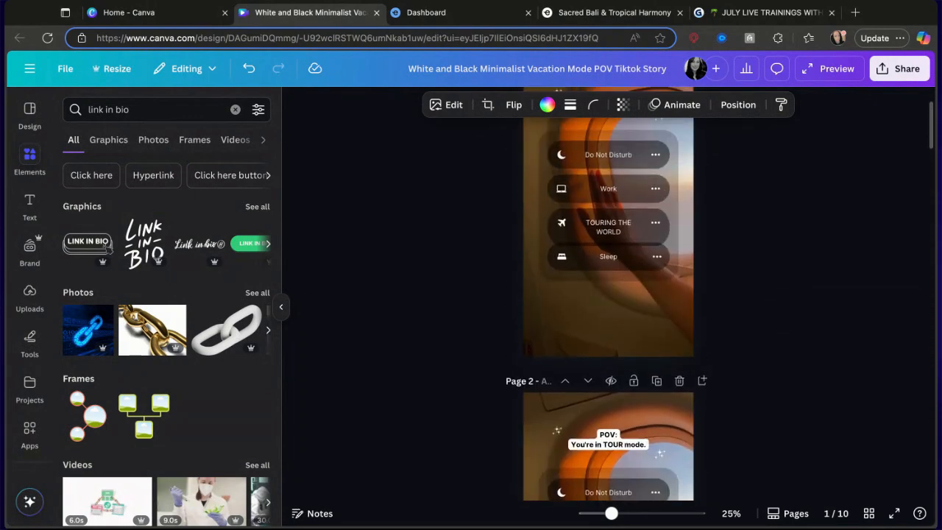
{"action": "scroll", "coordinate": [608, 309], "scroll_direction": "up", "scroll_amount": 1}
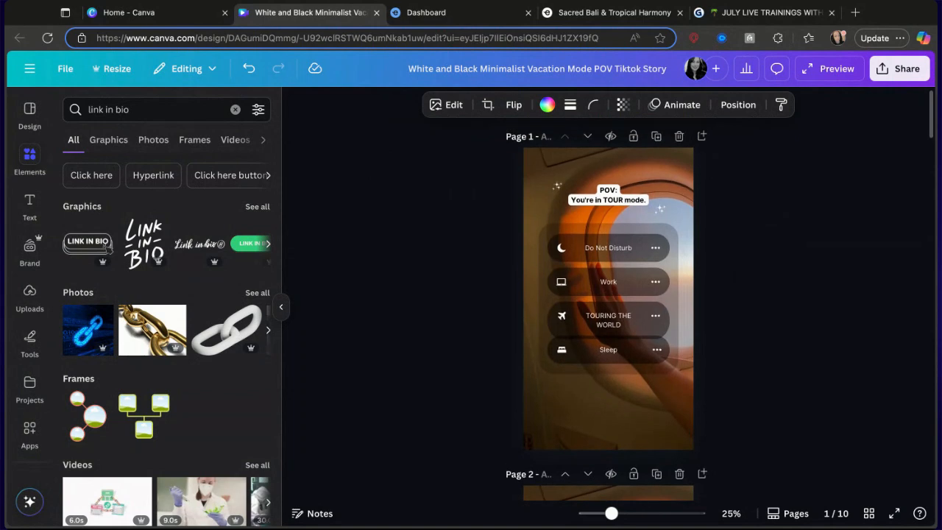
{"action": "scroll", "coordinate": [723, 301], "scroll_direction": "down", "scroll_amount": 5}
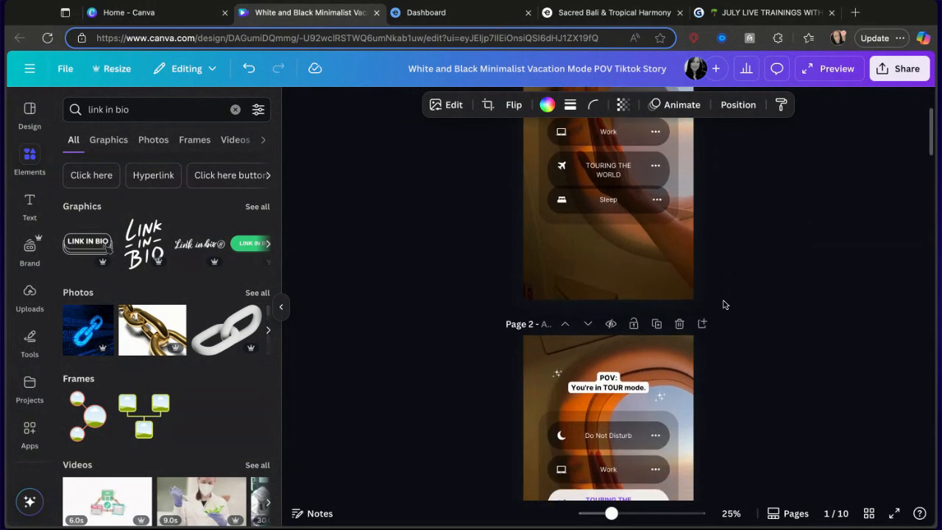
{"action": "scroll", "coordinate": [713, 410], "scroll_direction": "down", "scroll_amount": 3}
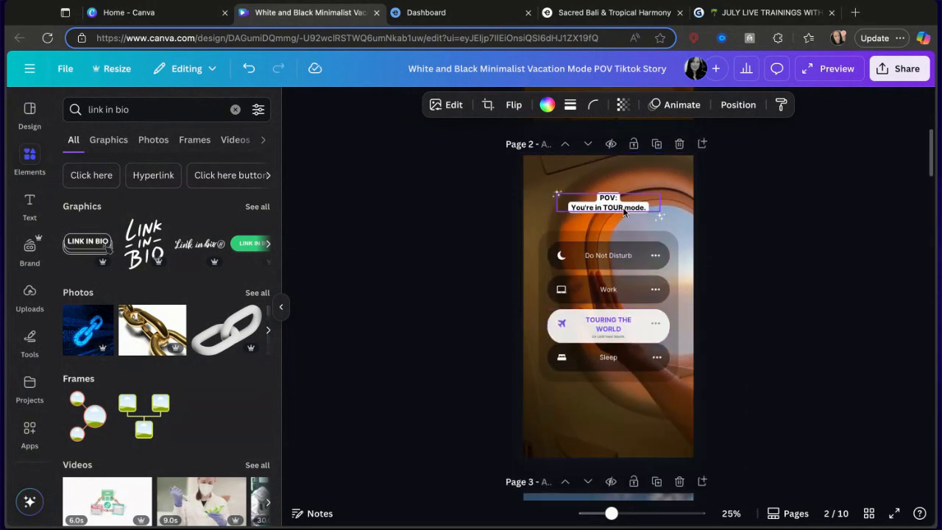
{"action": "scroll", "coordinate": [681, 283], "scroll_direction": "down", "scroll_amount": 5}
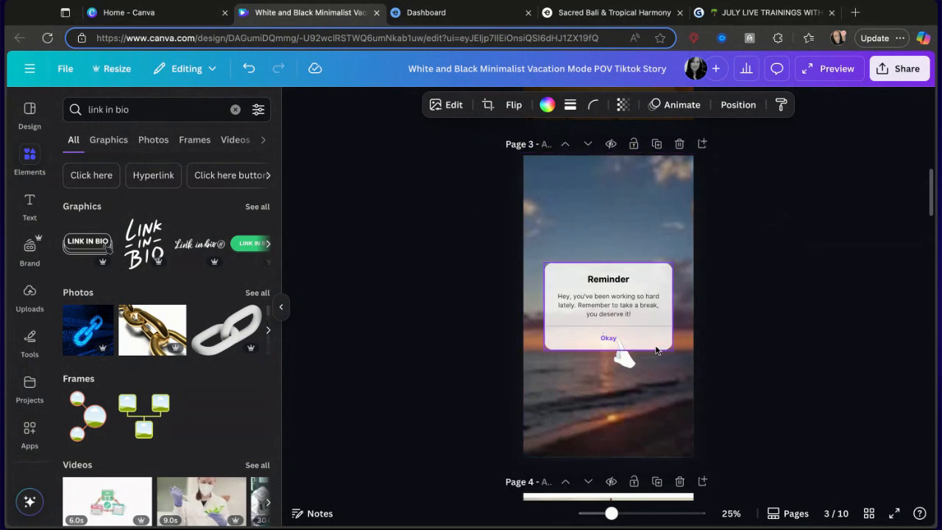
{"action": "scroll", "coordinate": [657, 351], "scroll_direction": "down", "scroll_amount": 5}
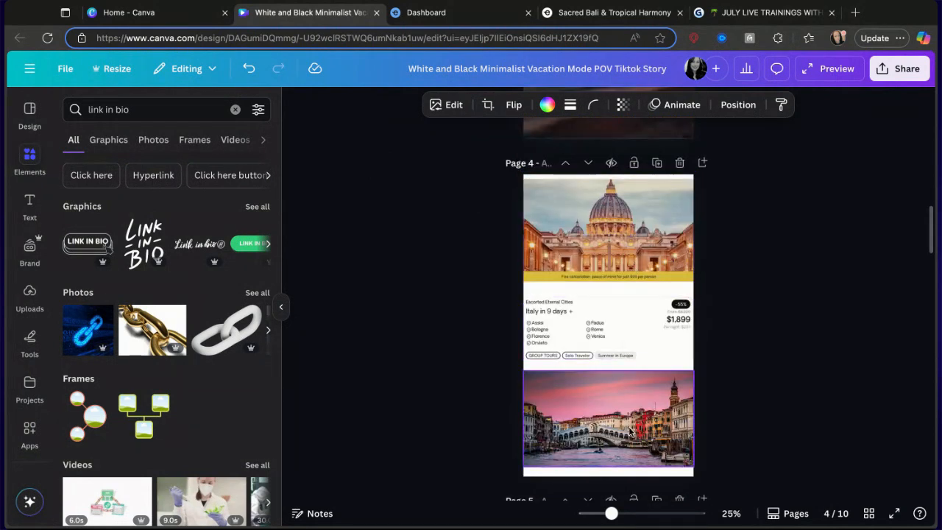
{"action": "scroll", "coordinate": [630, 432], "scroll_direction": "down", "scroll_amount": 2}
{"action": "scroll", "coordinate": [630, 432], "scroll_direction": "down", "scroll_amount": 5}
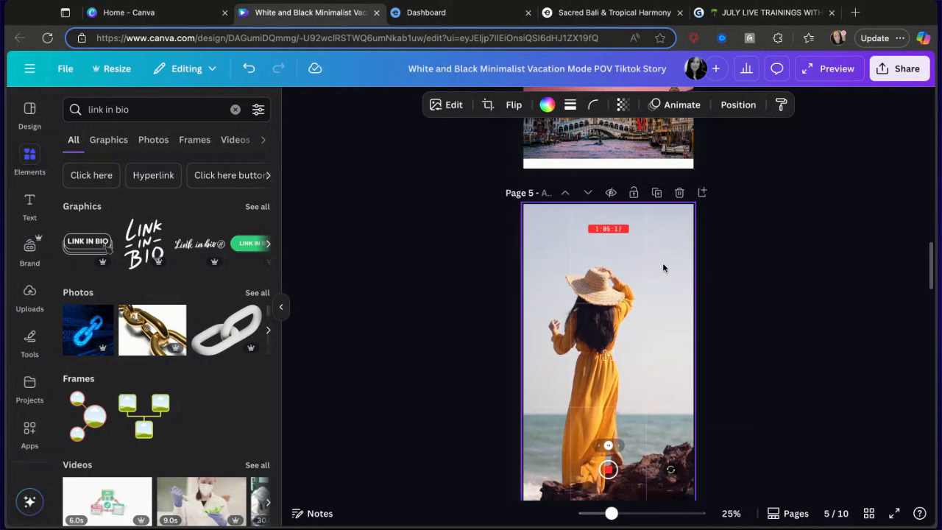
Open the trim timeline for the page 5 video.
{"action": "left_click", "coordinate": [667, 256]}
{"action": "left_click", "coordinate": [421, 105]}
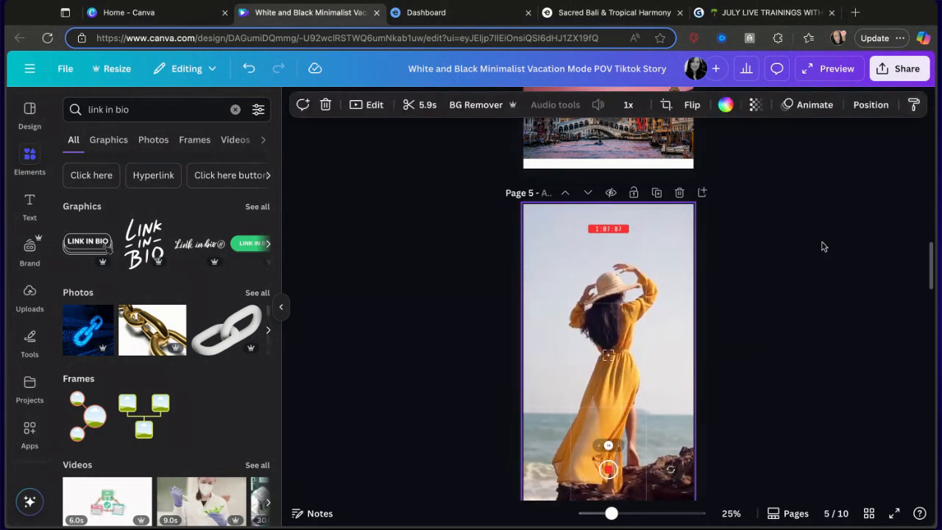
{"action": "scroll", "coordinate": [822, 246], "scroll_direction": "down", "scroll_amount": 5}
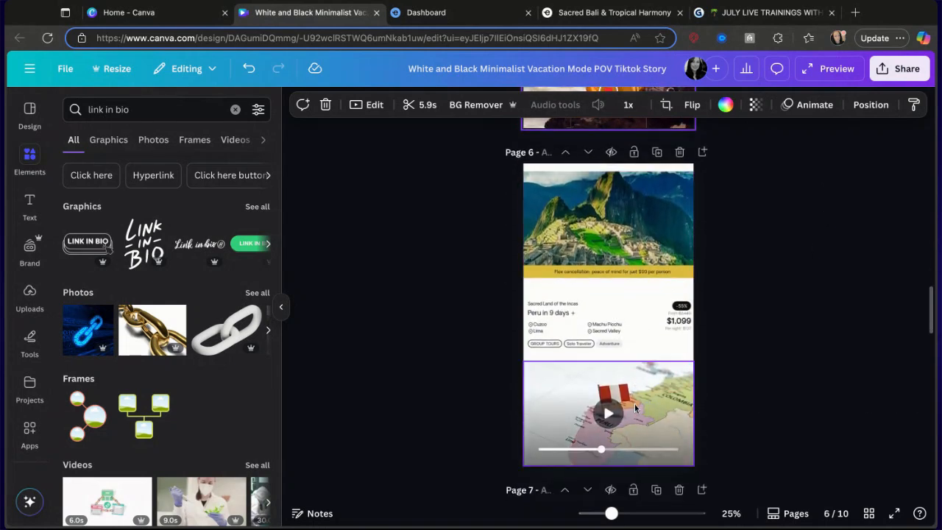
Scroll through the remaining pages and back to review the tour layouts.
{"action": "scroll", "coordinate": [636, 408], "scroll_direction": "down", "scroll_amount": 3}
{"action": "scroll", "coordinate": [644, 388], "scroll_direction": "down", "scroll_amount": 3}
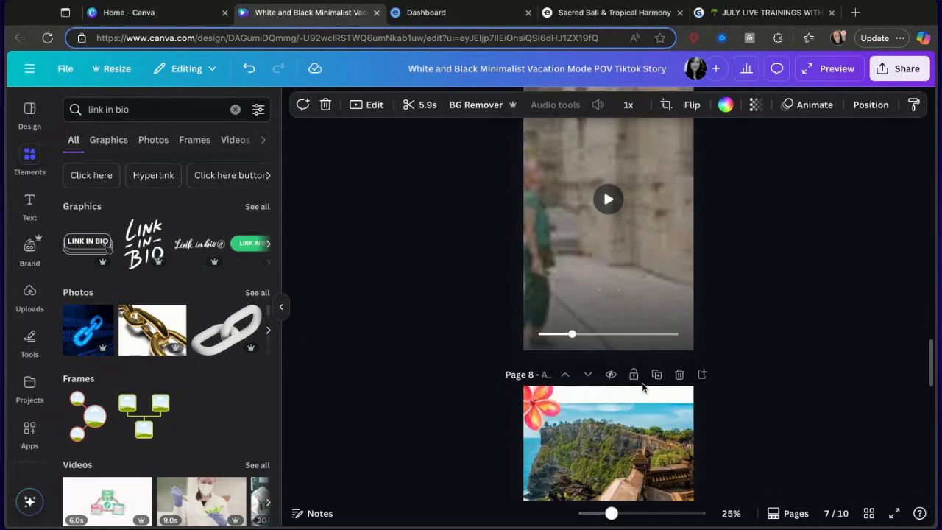
{"action": "scroll", "coordinate": [642, 388], "scroll_direction": "down", "scroll_amount": 3}
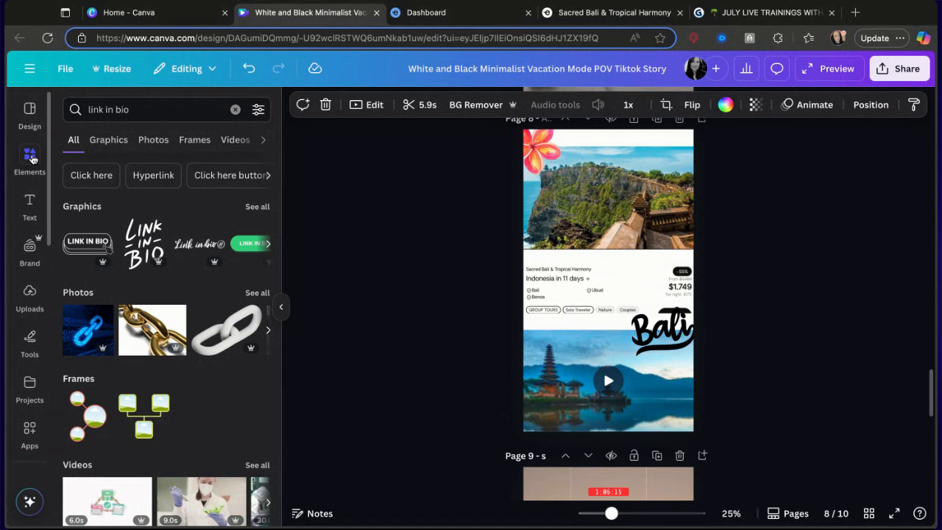
{"action": "scroll", "coordinate": [454, 315], "scroll_direction": "down", "scroll_amount": 3}
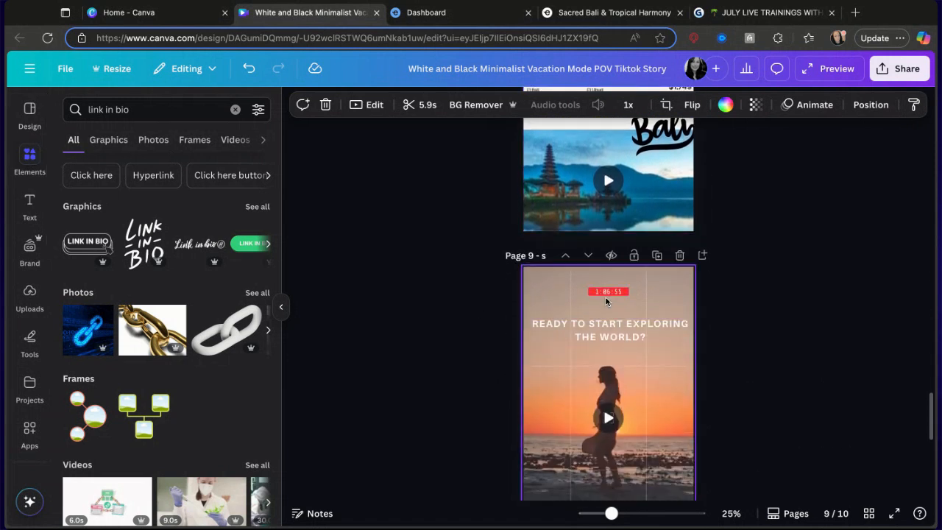
{"action": "scroll", "coordinate": [608, 412], "scroll_direction": "down", "scroll_amount": 4}
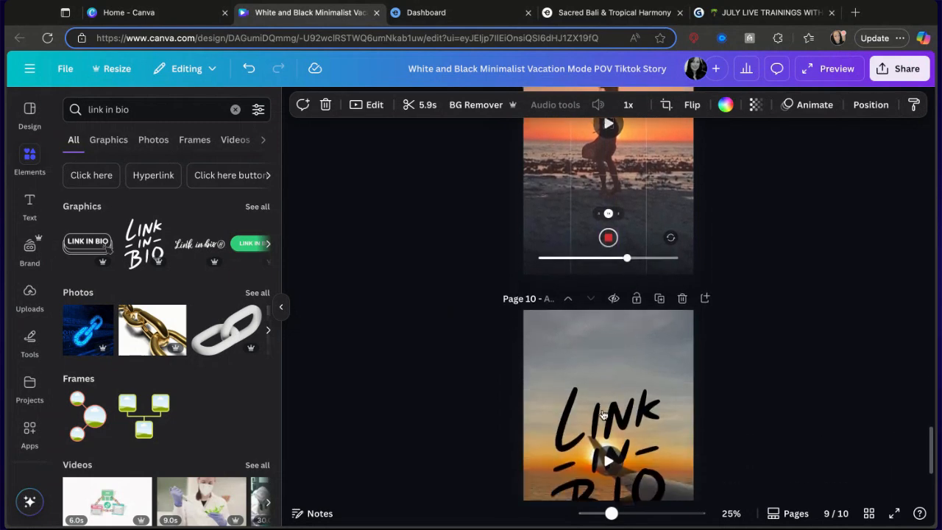
{"action": "scroll", "coordinate": [636, 254], "scroll_direction": "up", "scroll_amount": 10}
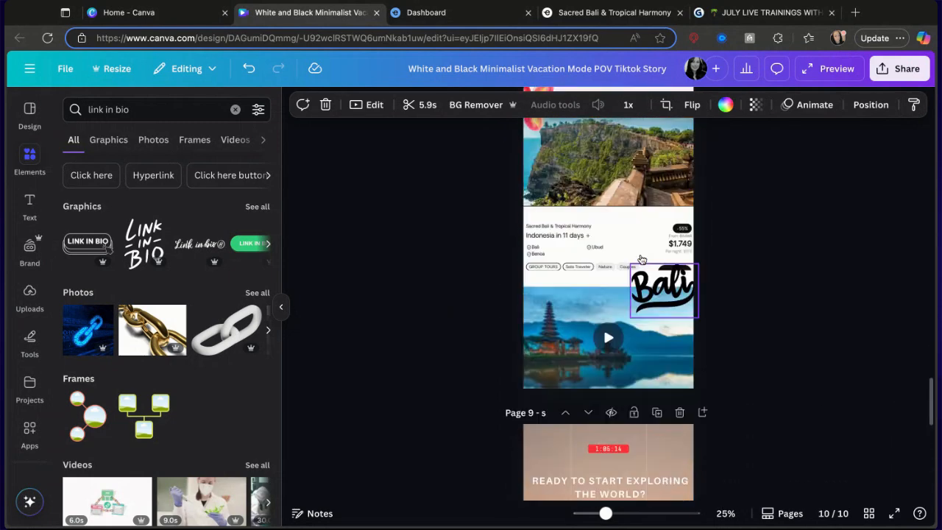
{"action": "scroll", "coordinate": [642, 260], "scroll_direction": "up", "scroll_amount": 15}
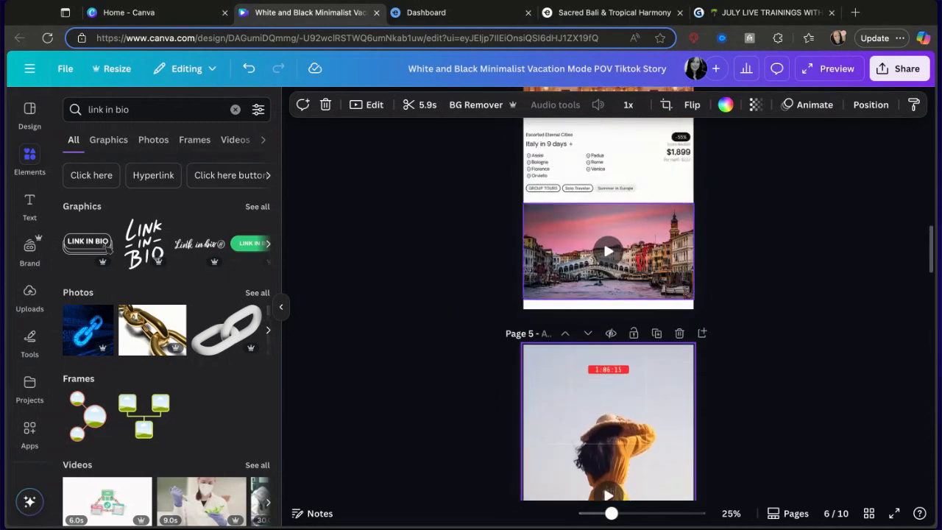
{"action": "scroll", "coordinate": [611, 250], "scroll_direction": "up", "scroll_amount": 2}
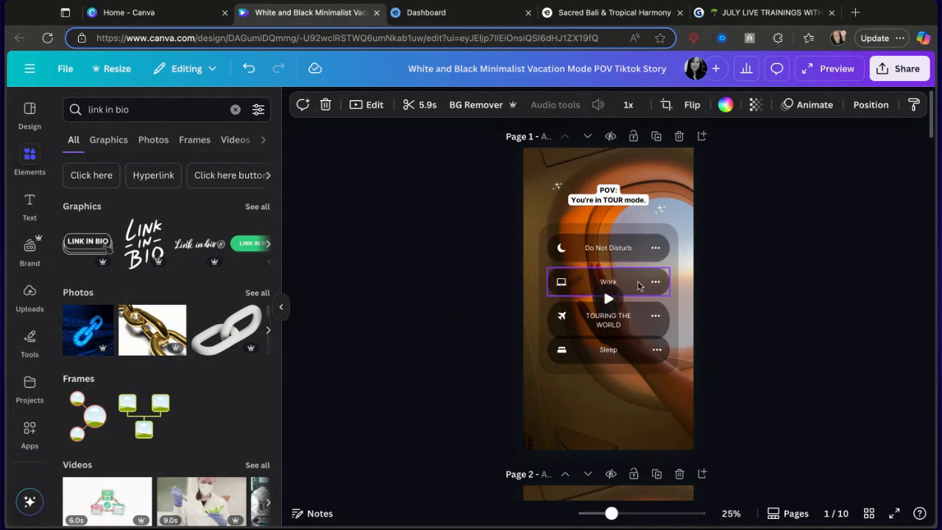
{"action": "scroll", "coordinate": [639, 285], "scroll_direction": "down", "scroll_amount": 10}
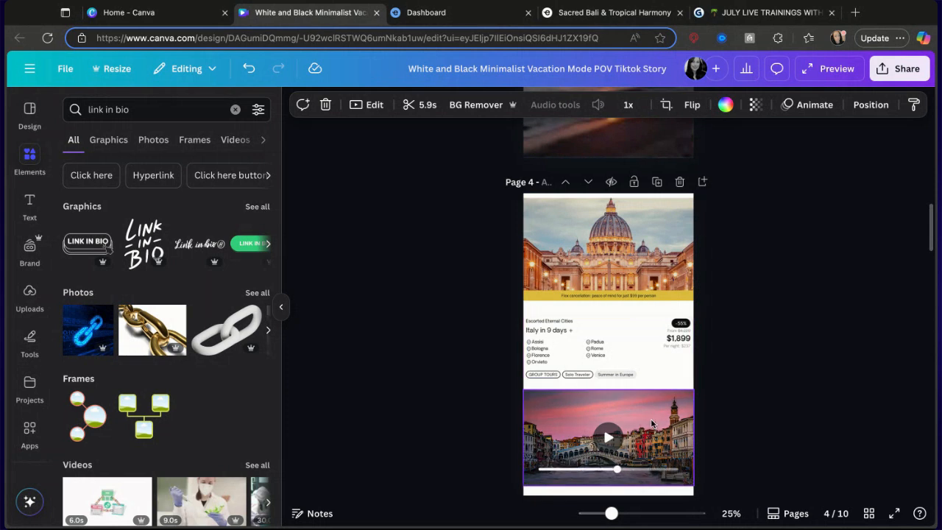
{"action": "scroll", "coordinate": [651, 424], "scroll_direction": "down", "scroll_amount": 7}
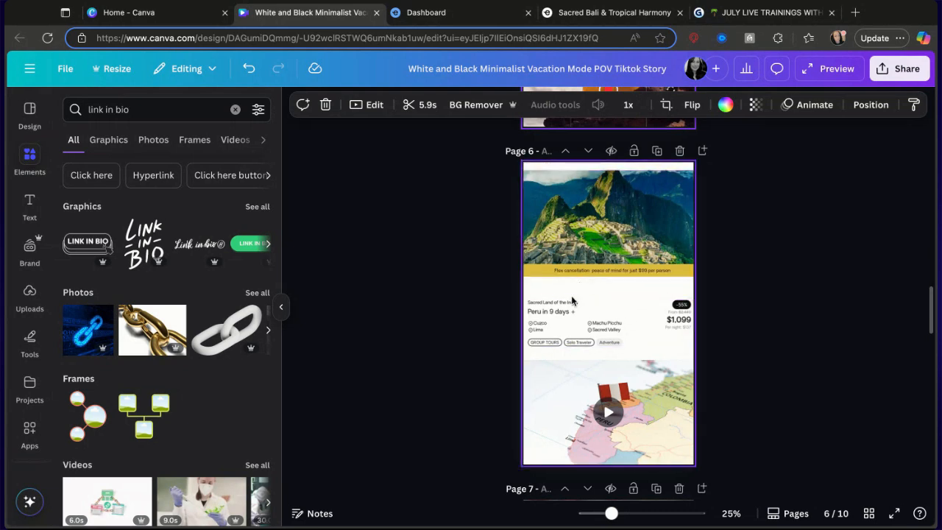
{"action": "scroll", "coordinate": [595, 324], "scroll_direction": "up", "scroll_amount": 2}
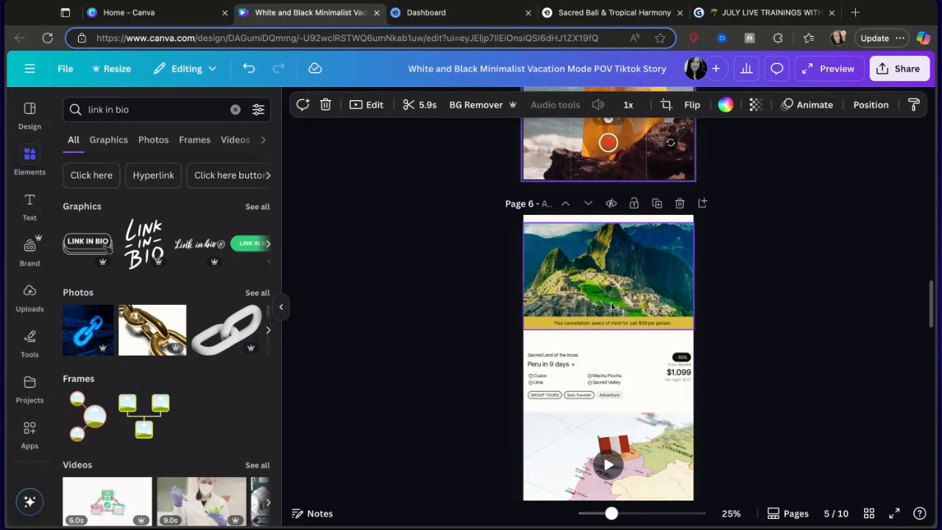
{"action": "scroll", "coordinate": [598, 213], "scroll_direction": "up", "scroll_amount": 5}
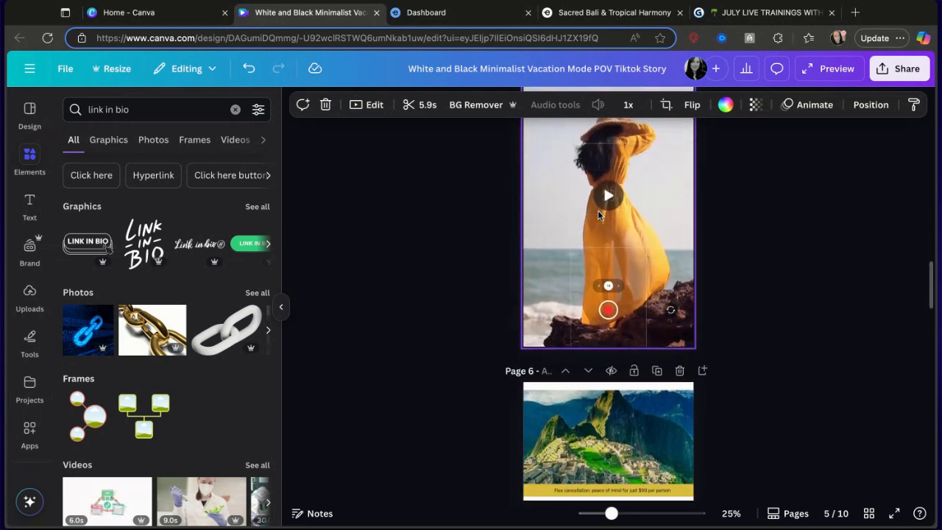
{"action": "scroll", "coordinate": [597, 209], "scroll_direction": "down", "scroll_amount": 5}
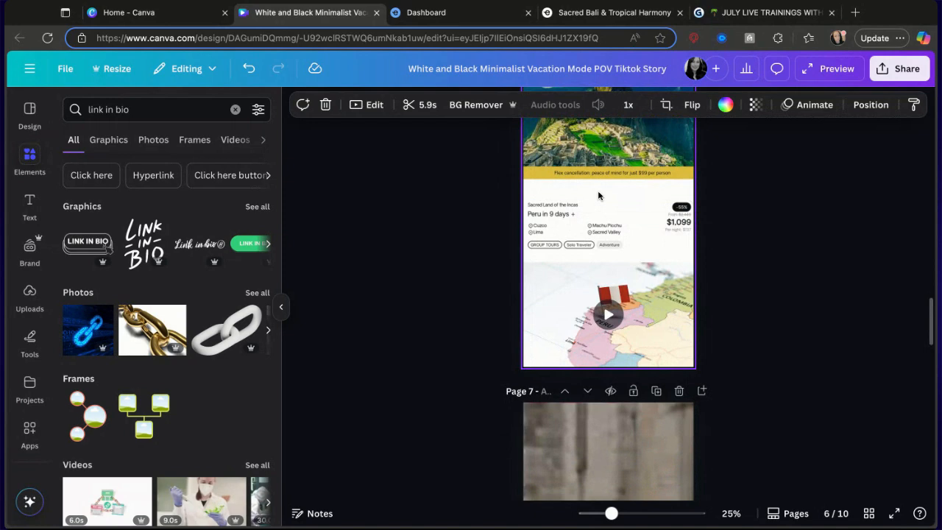
Add a 'FLIGHTS INCLUDED' heading on page 6 and enlarge it above the Peru tour title.
{"action": "left_click", "coordinate": [30, 206]}
{"action": "left_click", "coordinate": [164, 233]}
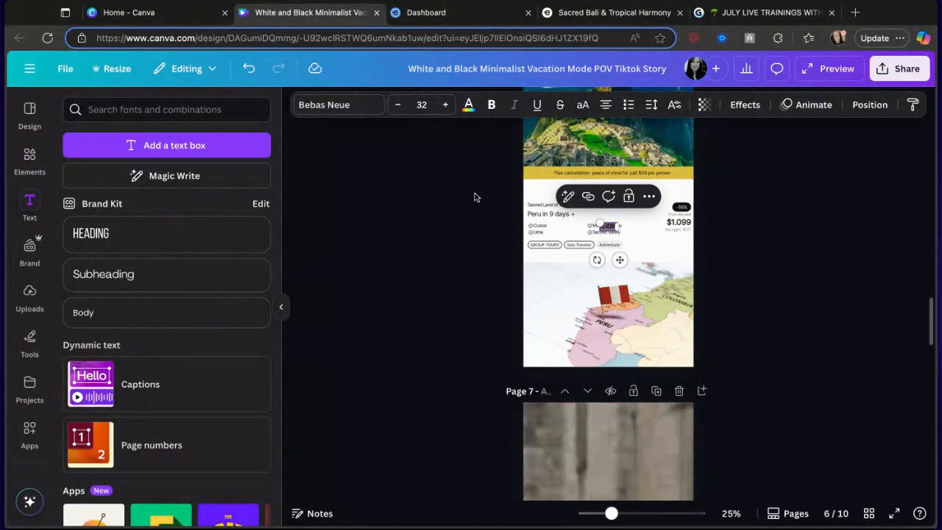
{"action": "key", "text": "BackSpace"}
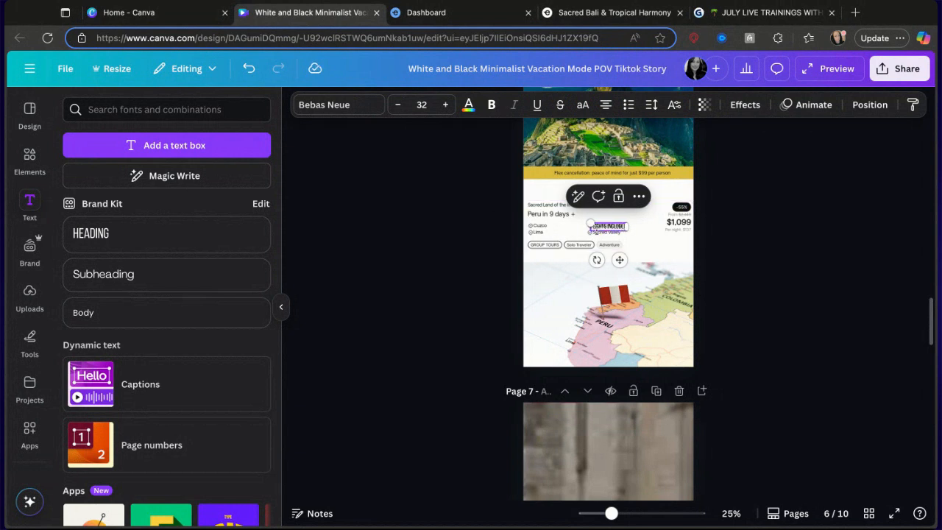
{"action": "left_click_drag", "start_coordinate": [591, 223], "coordinate": [541, 213]}
{"action": "left_click_drag", "start_coordinate": [594, 259], "coordinate": [594, 260]}
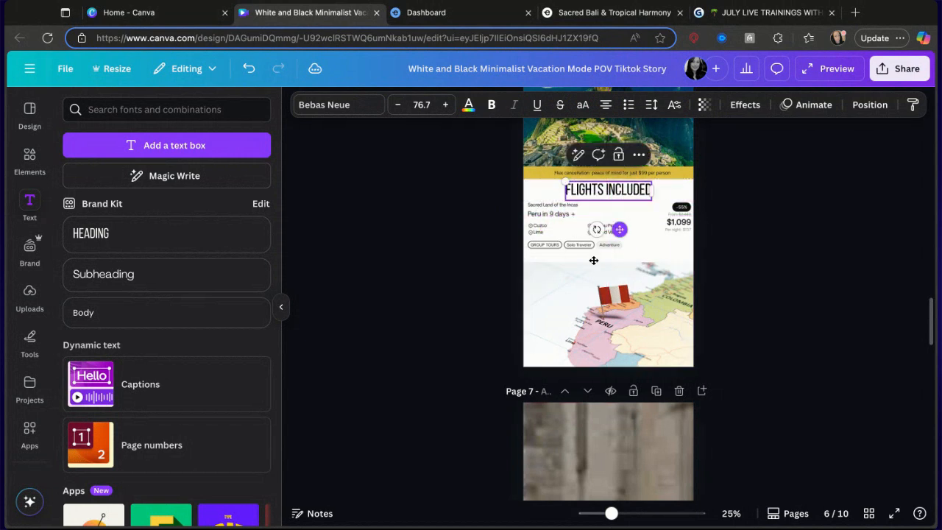
Apply the Ascend animation to the FLIGHTS INCLUDED heading.
{"action": "left_click", "coordinate": [803, 107]}
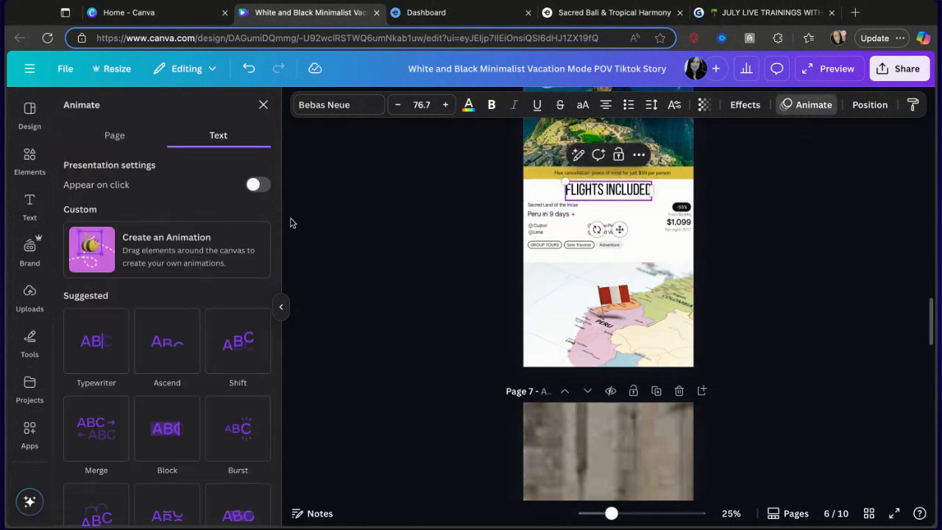
{"action": "left_click", "coordinate": [175, 338]}
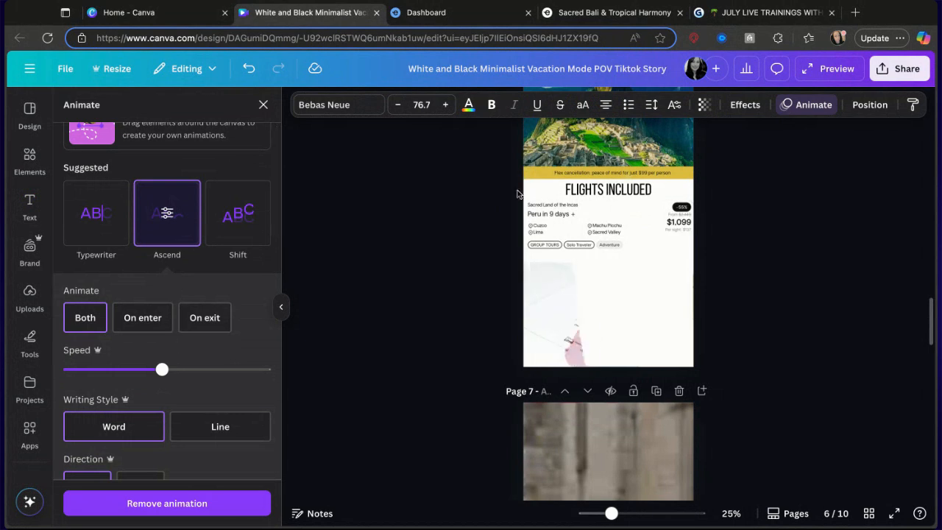
Apply the Background text effect to the FLIGHTS INCLUDED heading.
{"action": "left_click", "coordinate": [745, 106]}
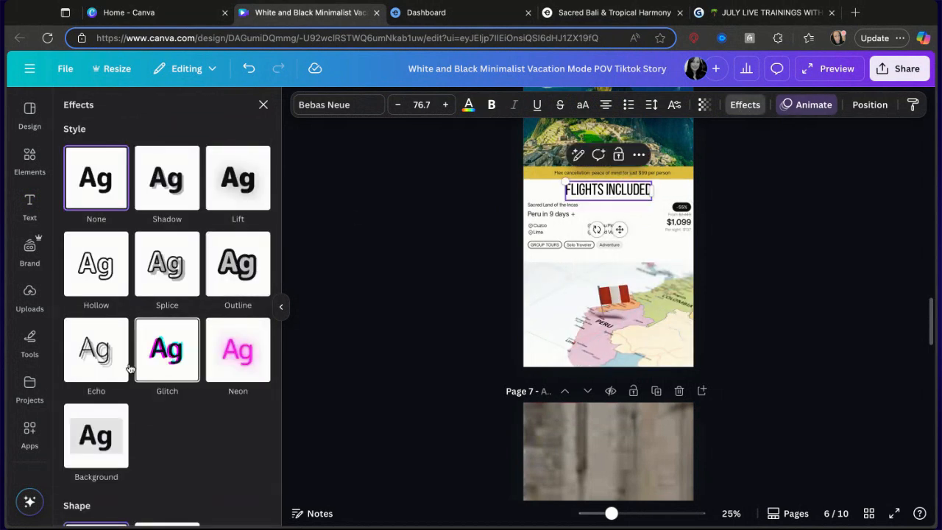
{"action": "left_click", "coordinate": [225, 373]}
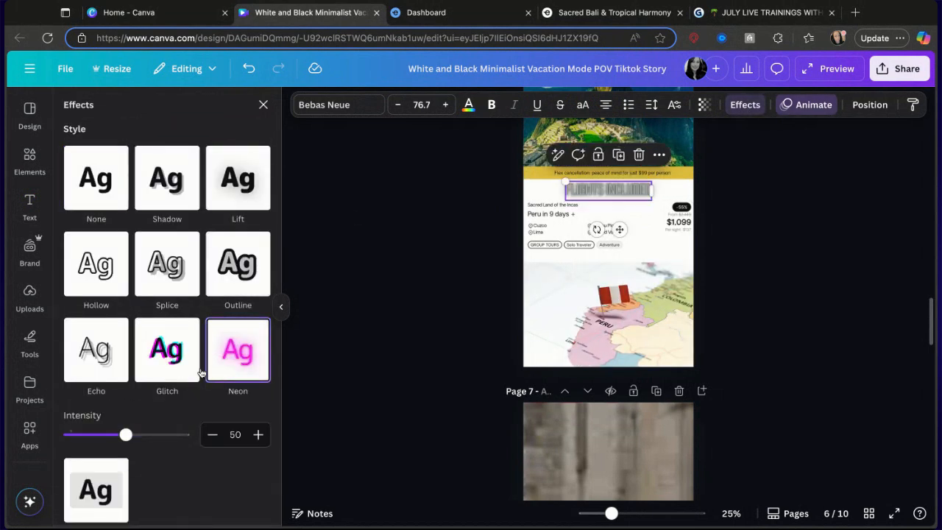
{"action": "left_click", "coordinate": [96, 486]}
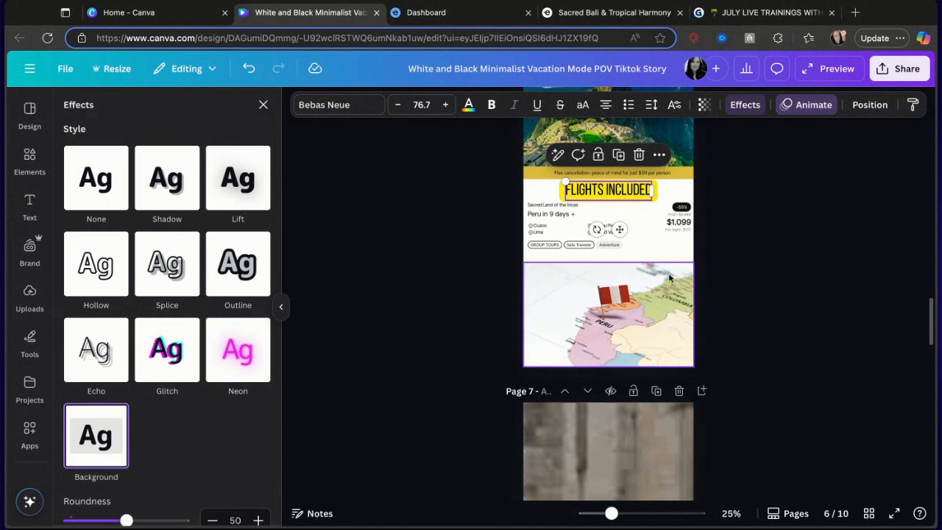
{"action": "left_click", "coordinate": [792, 206]}
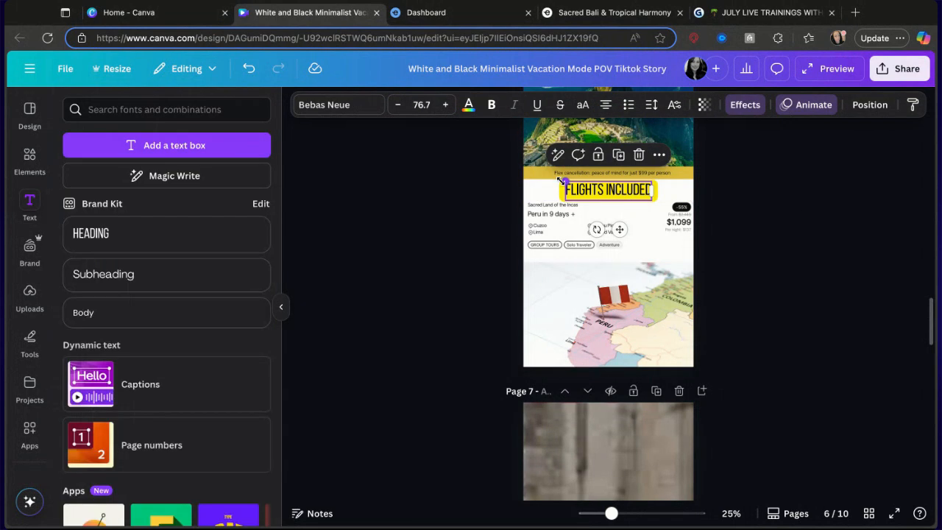
Resize the FLIGHTS INCLUDED heading to about 62 and centre it above the tour title.
{"action": "left_click_drag", "start_coordinate": [559, 180], "coordinate": [579, 182]}
{"action": "left_click_drag", "start_coordinate": [629, 229], "coordinate": [626, 229]}
{"action": "left_click", "coordinate": [826, 237]}
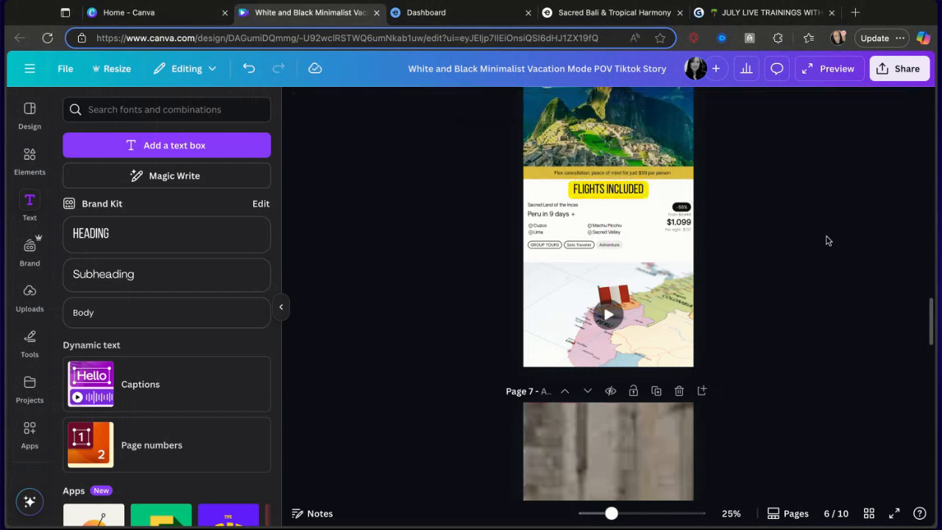
Duplicate the FLIGHTS INCLUDED heading and move the copy onto page 8 above the Indonesia tour title.
{"action": "left_click", "coordinate": [605, 188]}
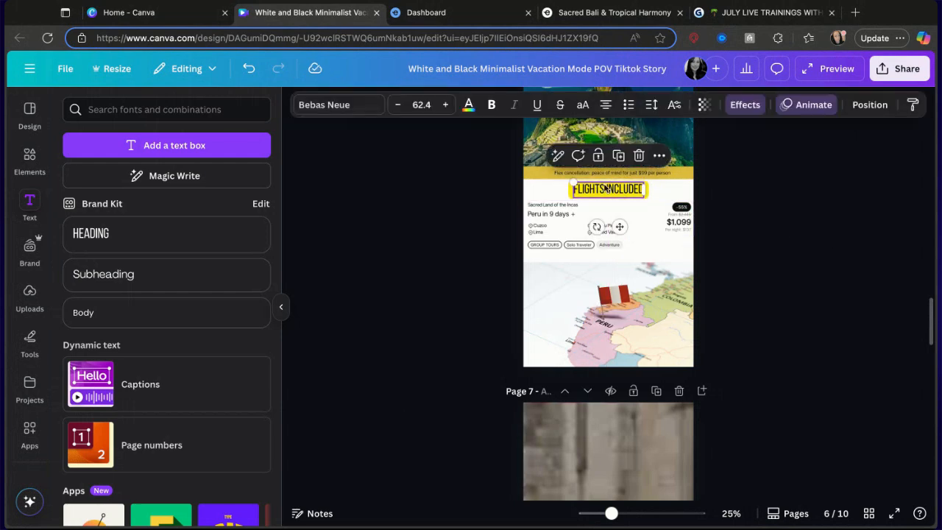
{"action": "left_click", "coordinate": [622, 158]}
{"action": "left_click_drag", "start_coordinate": [623, 229], "coordinate": [624, 484]}
{"action": "scroll", "coordinate": [624, 234], "scroll_direction": "down", "scroll_amount": 2}
{"action": "scroll", "coordinate": [624, 234], "scroll_direction": "down", "scroll_amount": 4}
{"action": "scroll", "coordinate": [623, 234], "scroll_direction": "up", "scroll_amount": 2}
{"action": "left_click_drag", "start_coordinate": [620, 214], "coordinate": [608, 526]}
{"action": "scroll", "coordinate": [609, 407], "scroll_direction": "down", "scroll_amount": 5}
{"action": "scroll", "coordinate": [605, 417], "scroll_direction": "up", "scroll_amount": 1}
{"action": "left_click_drag", "start_coordinate": [607, 245], "coordinate": [606, 249]}
{"action": "left_click", "coordinate": [603, 420]}
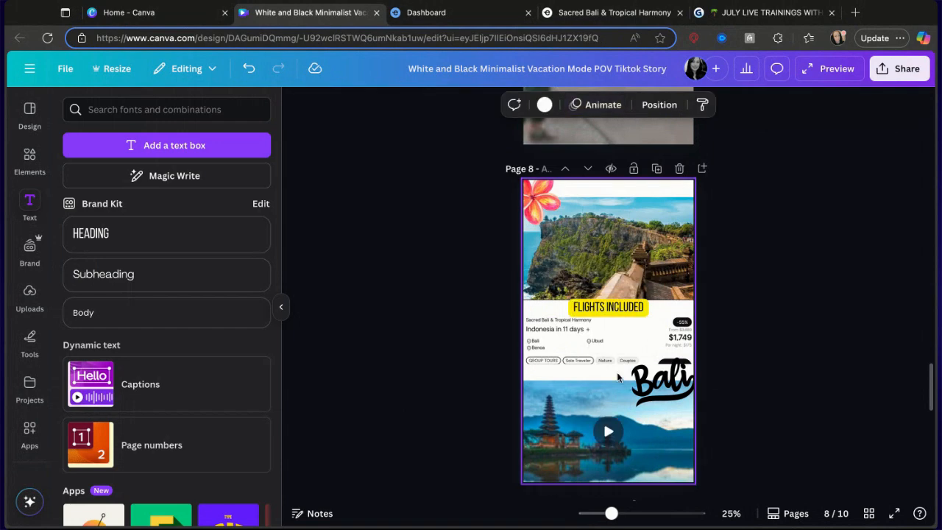
Duplicate the FLIGHTS INCLUDED heading from page 6 and move the copy onto page 4 above the Italy tour title.
{"action": "scroll", "coordinate": [608, 368], "scroll_direction": "up", "scroll_amount": 2}
{"action": "scroll", "coordinate": [610, 321], "scroll_direction": "up", "scroll_amount": 10}
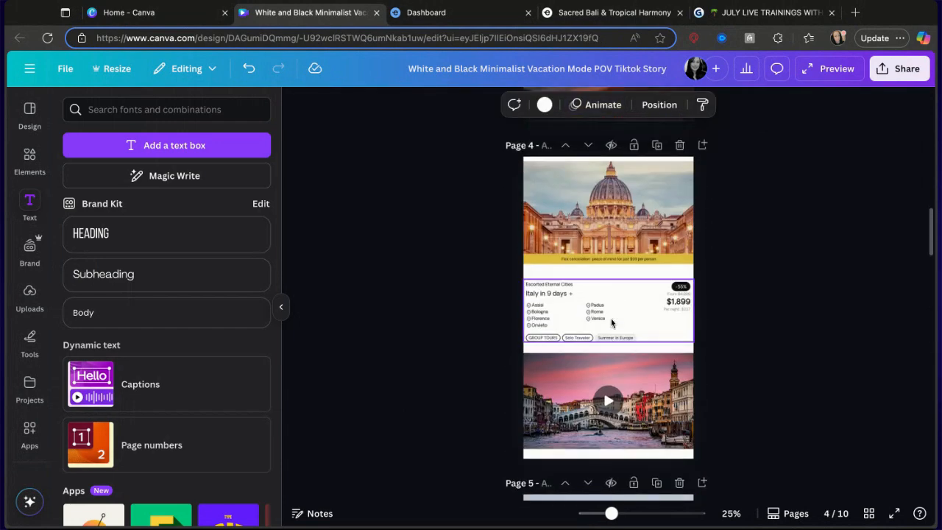
{"action": "scroll", "coordinate": [611, 322], "scroll_direction": "down", "scroll_amount": 3}
{"action": "scroll", "coordinate": [608, 332], "scroll_direction": "down", "scroll_amount": 2}
{"action": "left_click", "coordinate": [606, 458]}
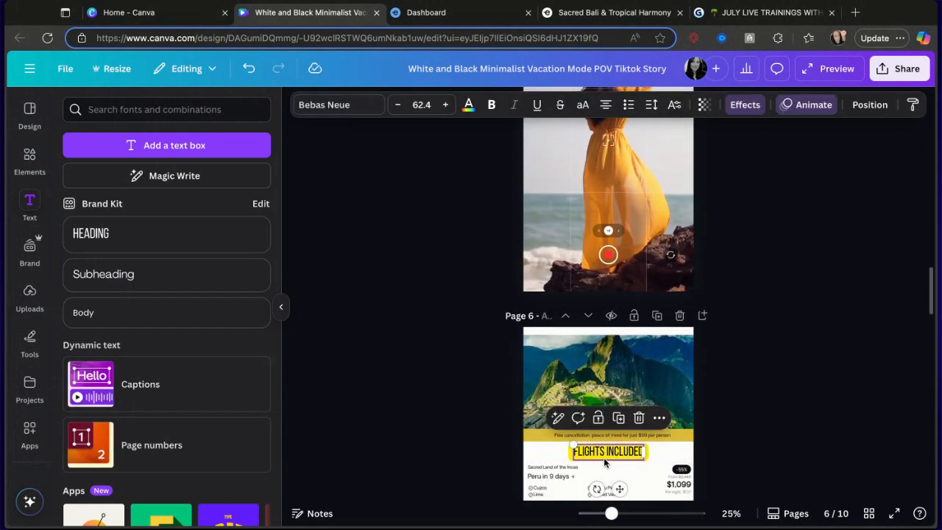
{"action": "left_click", "coordinate": [618, 419]}
{"action": "left_click_drag", "start_coordinate": [622, 490], "coordinate": [586, 226]}
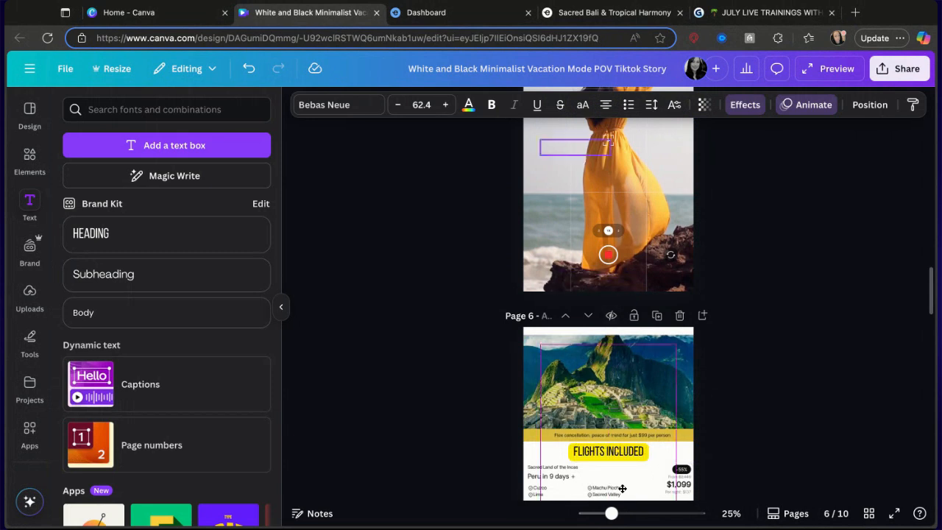
{"action": "left_click_drag", "start_coordinate": [622, 489], "coordinate": [609, 179]}
{"action": "scroll", "coordinate": [609, 179], "scroll_direction": "up", "scroll_amount": 3}
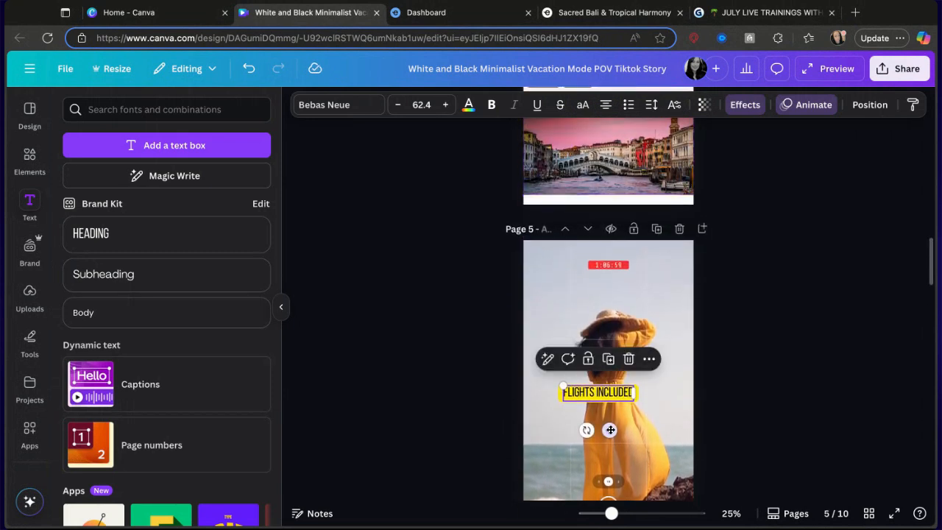
{"action": "left_click_drag", "start_coordinate": [612, 427], "coordinate": [617, 145]}
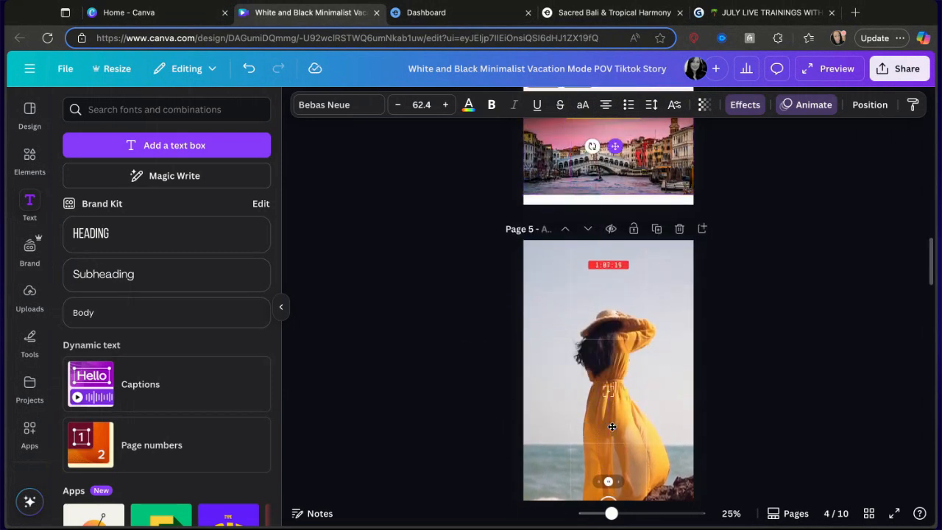
{"action": "scroll", "coordinate": [616, 145], "scroll_direction": "up", "scroll_amount": 3}
{"action": "left_click_drag", "start_coordinate": [616, 343], "coordinate": [621, 251]}
{"action": "left_click", "coordinate": [741, 247]}
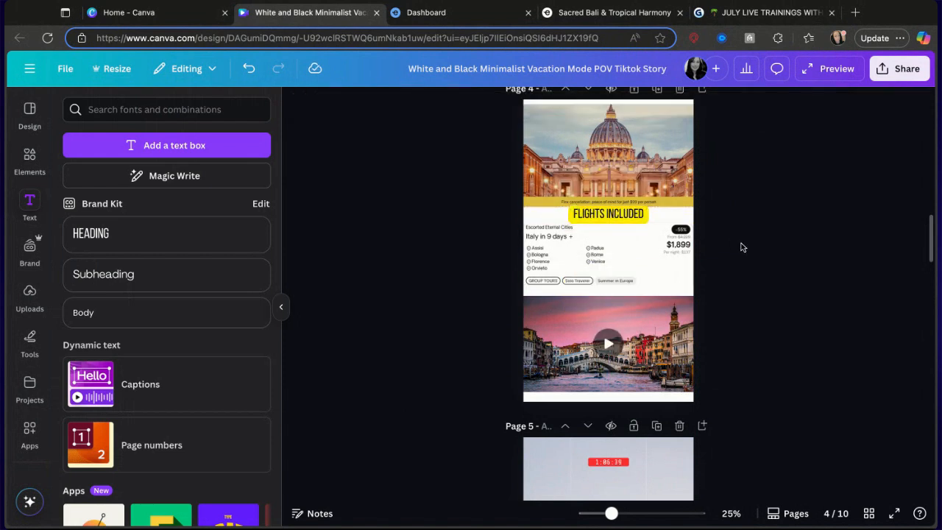
Rename the design as TOUR MOCK BOOKING VIDEO TEMPLATE.
{"action": "scroll", "coordinate": [741, 253], "scroll_direction": "up", "scroll_amount": 5}
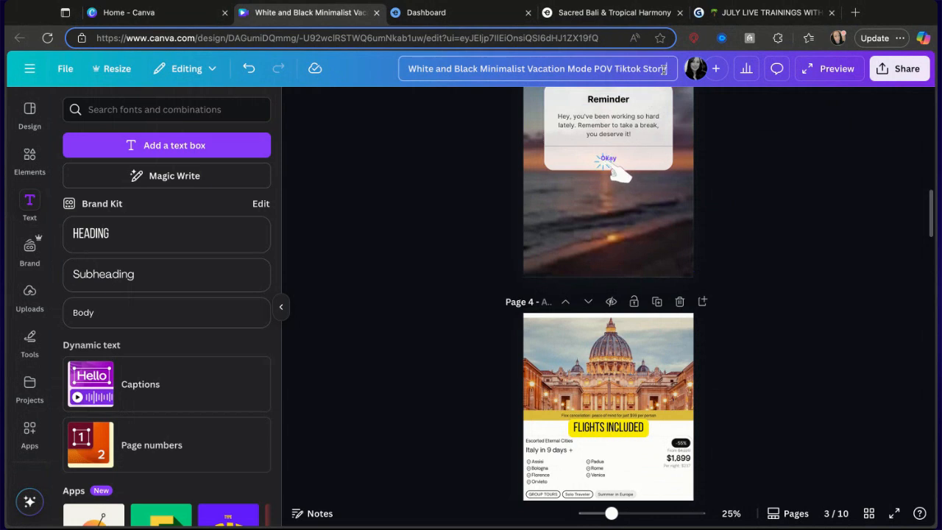
{"action": "left_click_drag", "start_coordinate": [664, 69], "coordinate": [406, 65]}
{"action": "key", "text": "BackSpace"}
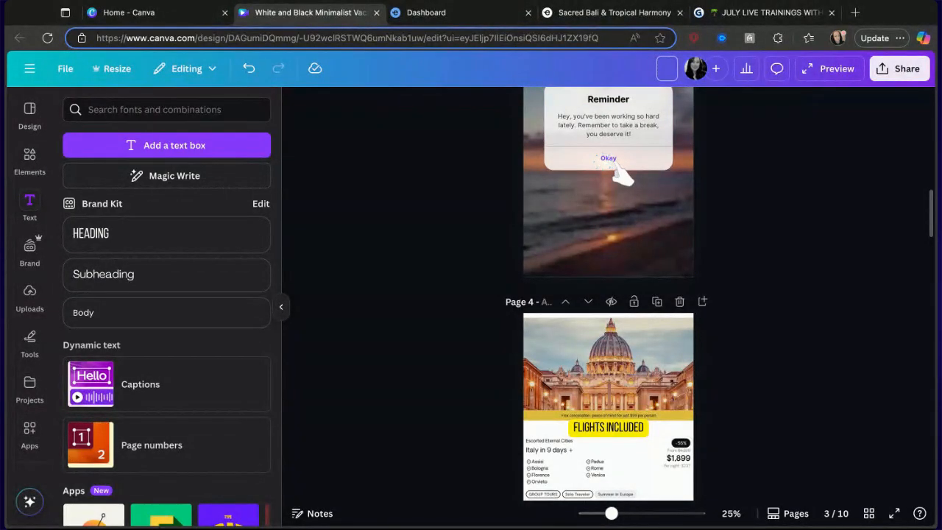
{"action": "type", "text": "TOUR"}
{"action": "type", "text": "MOCK"}
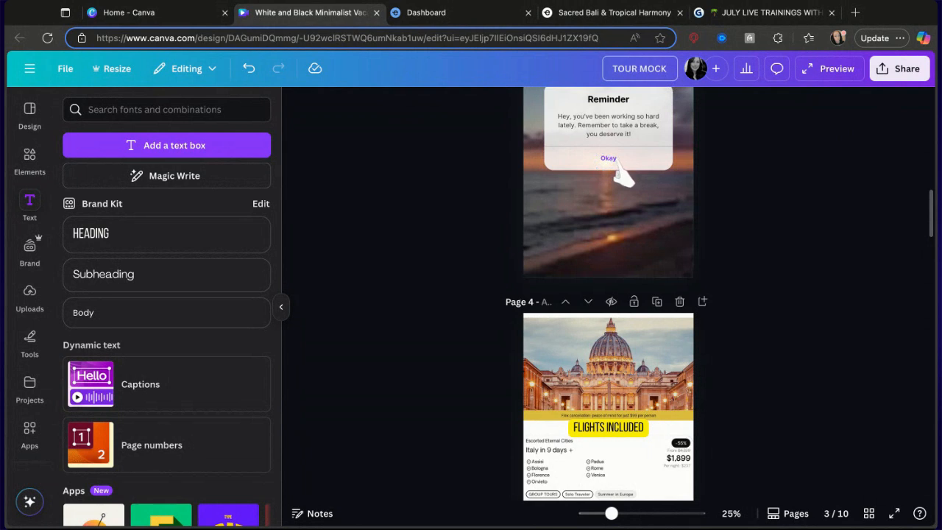
{"action": "key", "text": "Return"}
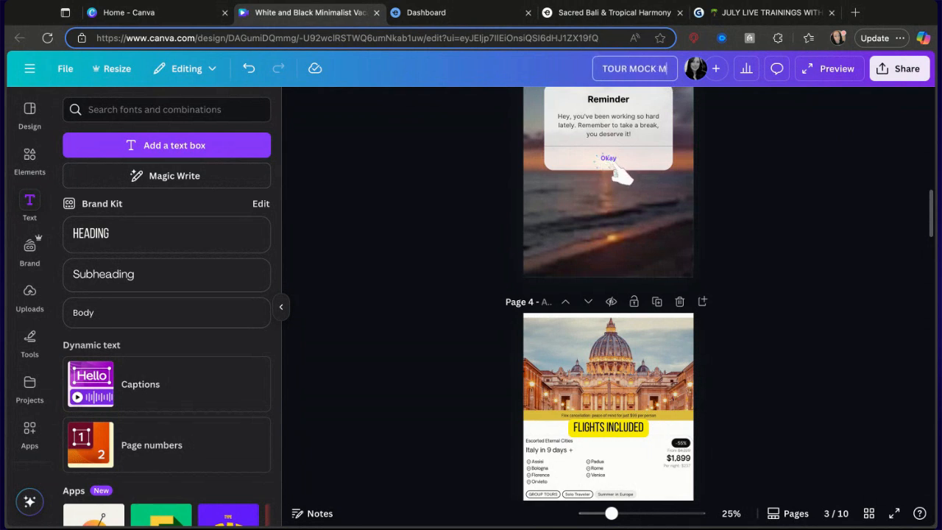
{"action": "type", "text": "Bo"}
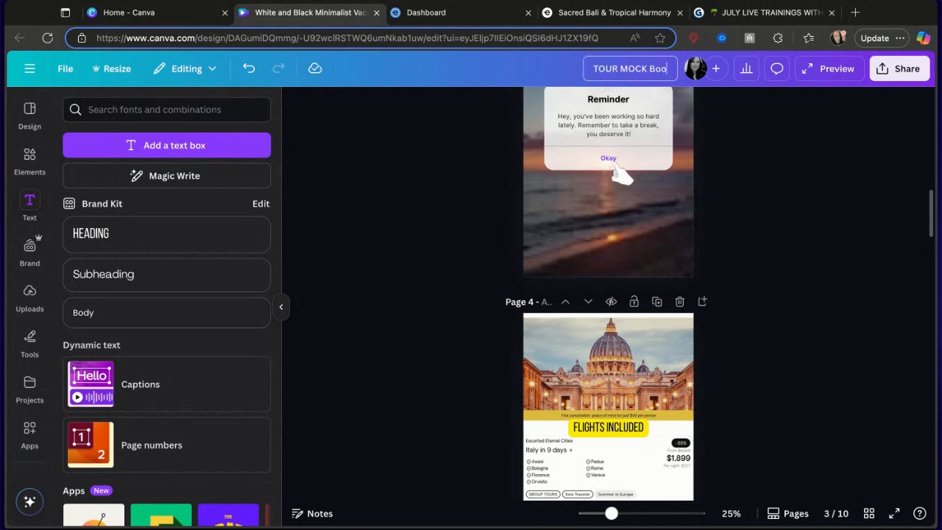
{"action": "type", "text": "OK"}
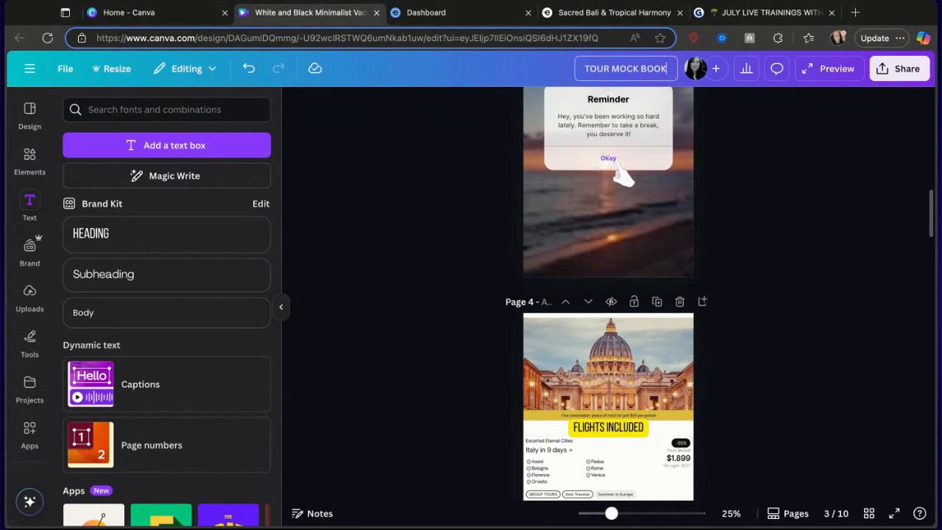
{"action": "type", "text": "ING VIDEO"}
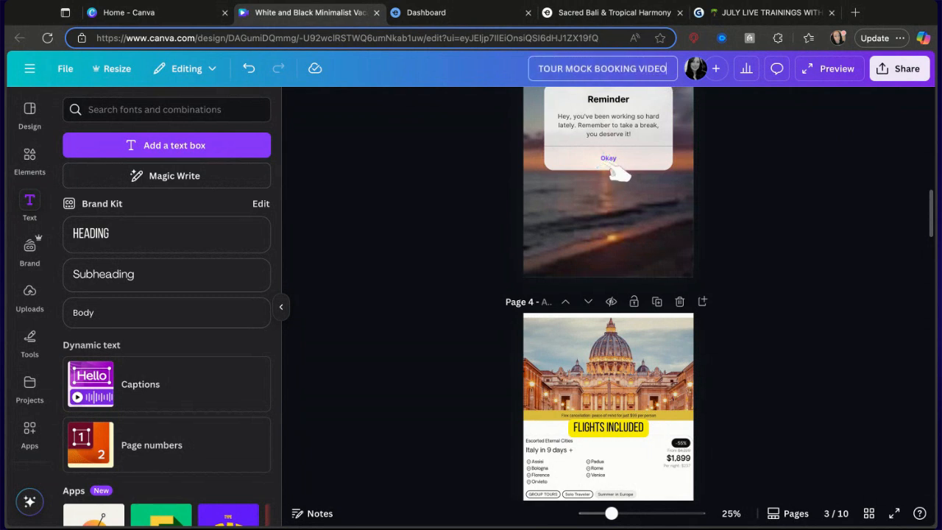
{"action": "type", "text": " TEM"}
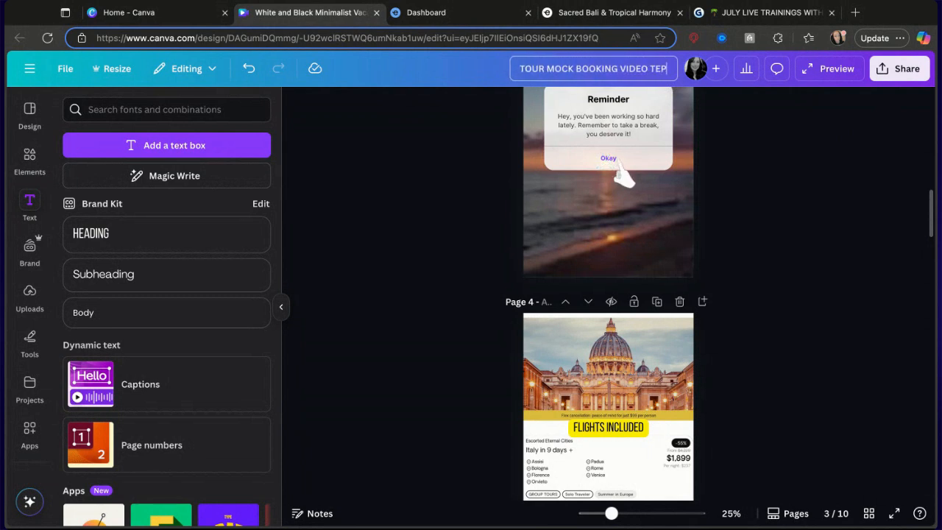
{"action": "type", "text": "PLATE"}
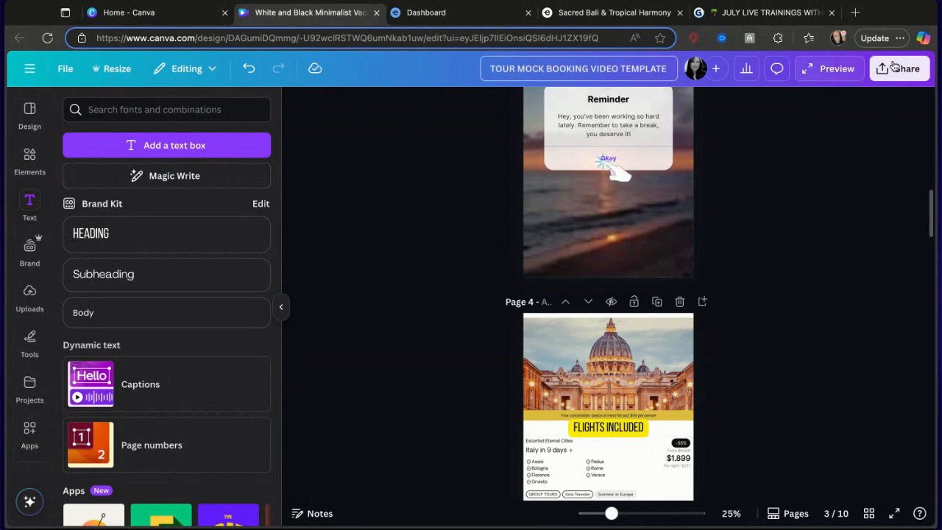
Publish the design as a brand template shared with the Faceless Marketing Collection team and copy the brand template link.
{"action": "left_click", "coordinate": [895, 72]}
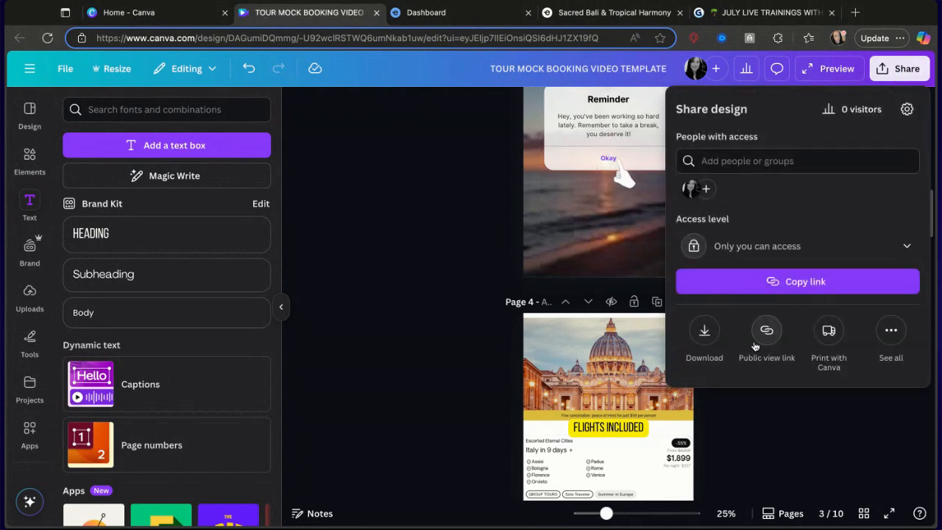
{"action": "left_click", "coordinate": [891, 331]}
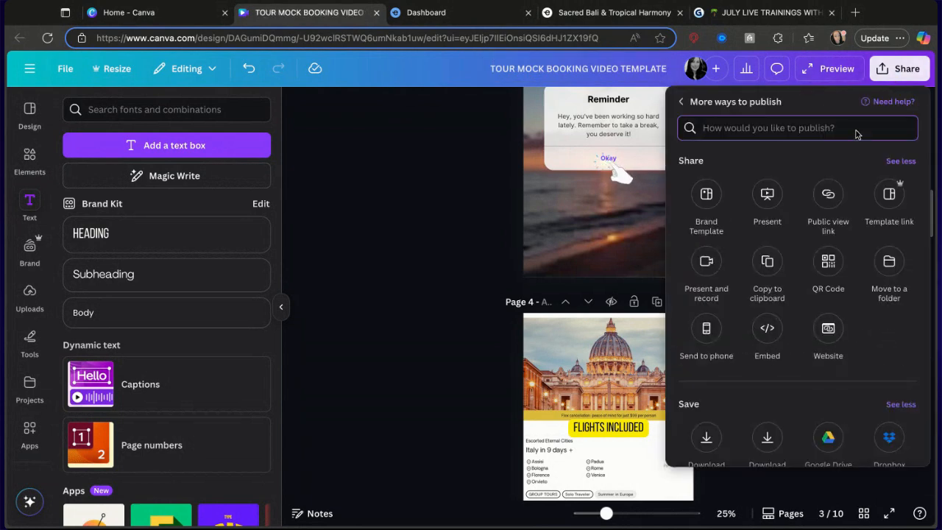
{"action": "left_click", "coordinate": [707, 195]}
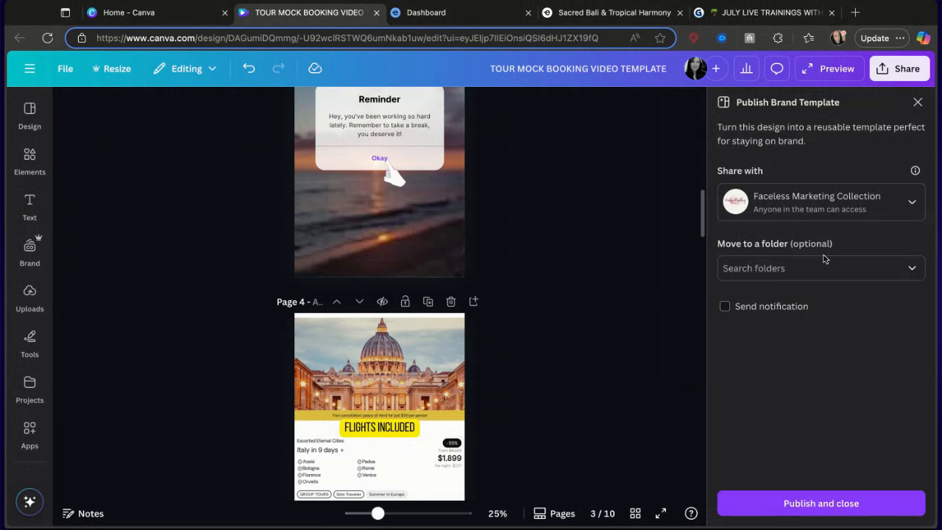
{"action": "left_click", "coordinate": [779, 503]}
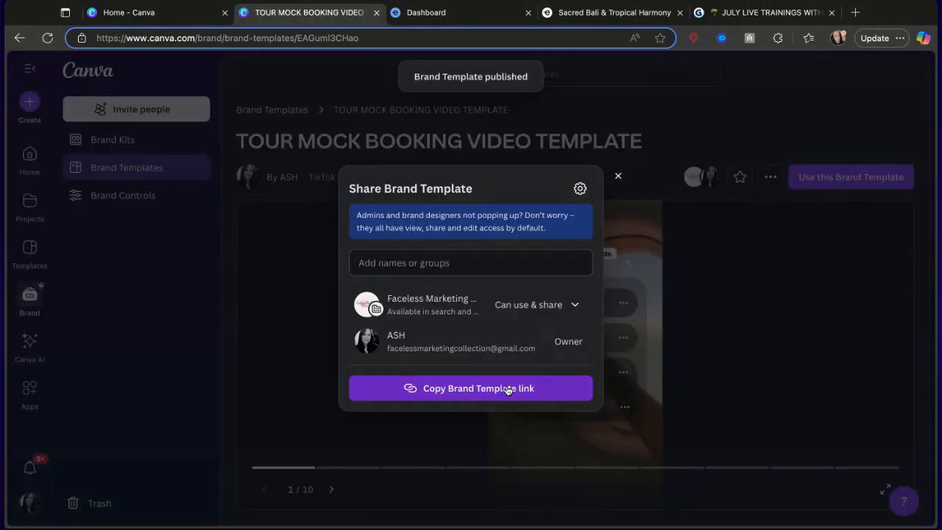
{"action": "left_click", "coordinate": [508, 390]}
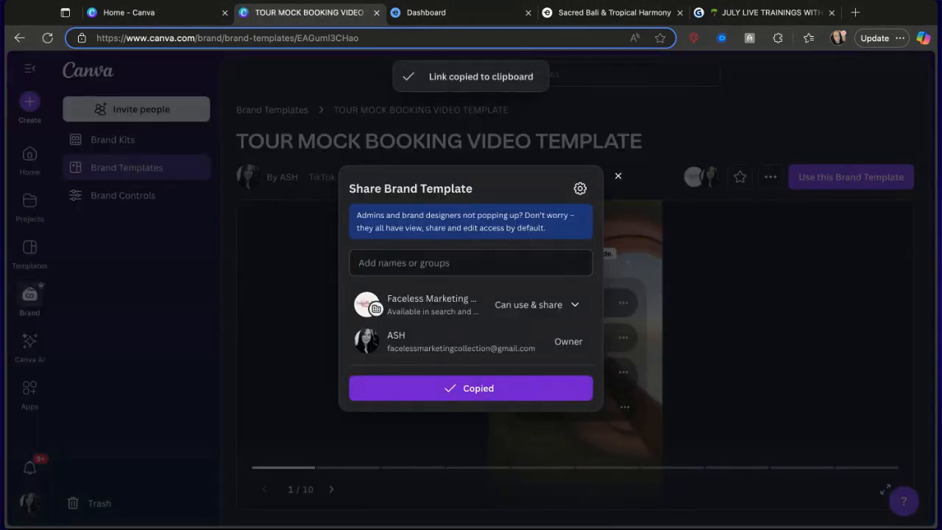